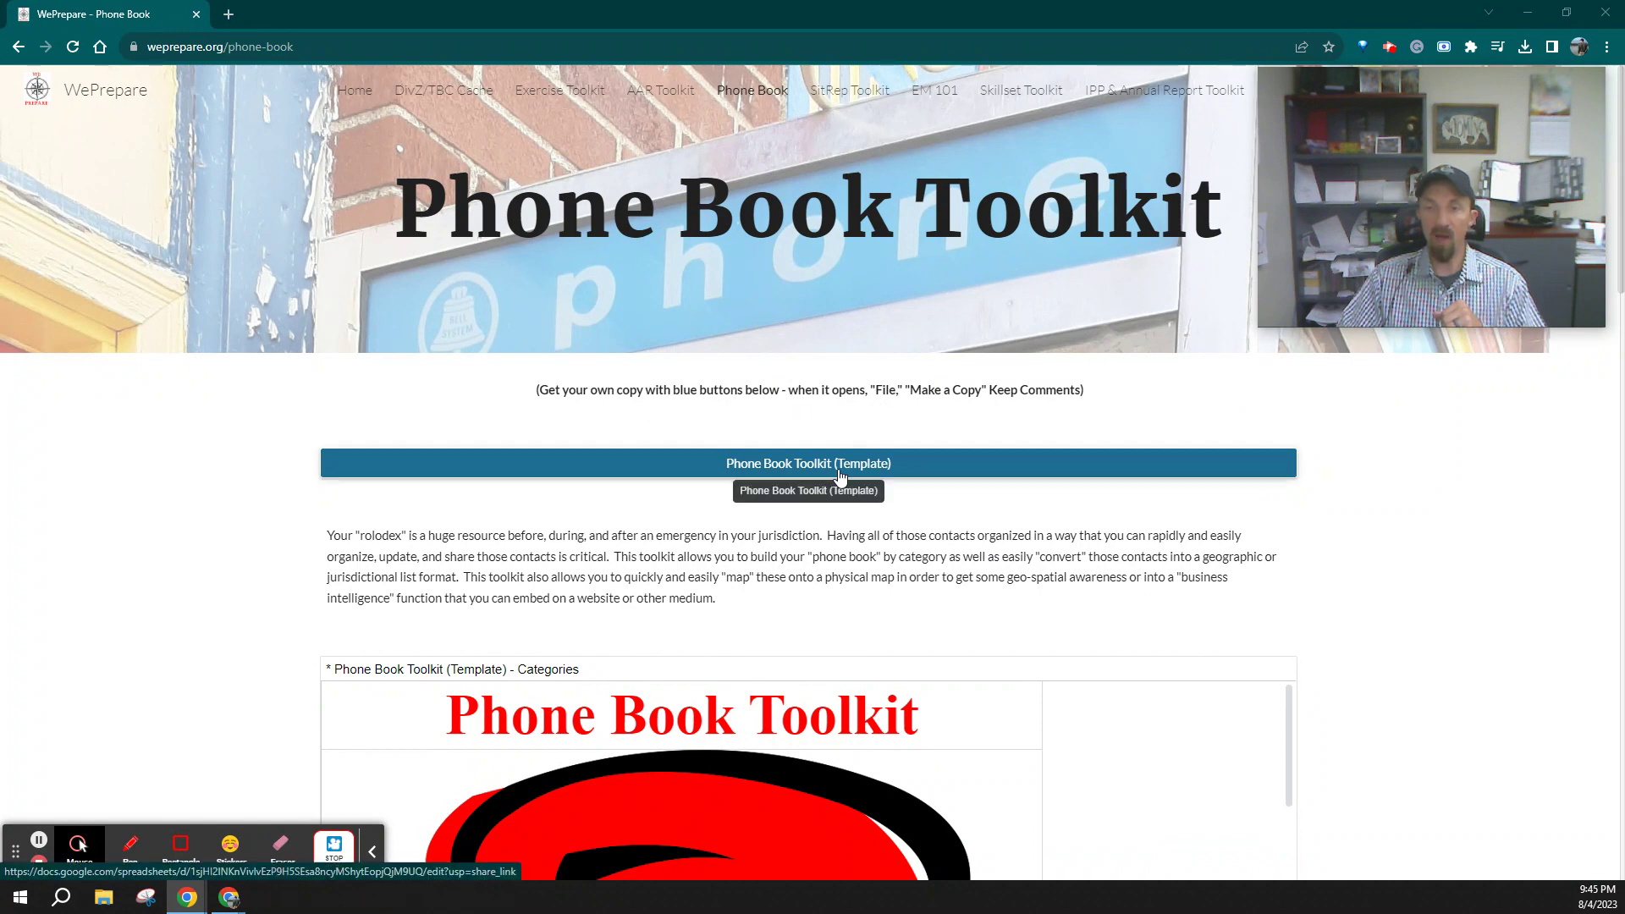
Open the Phone Book Toolkit (Template) spreadsheet from the WePrepare page in a new tab
left_click(742, 465)
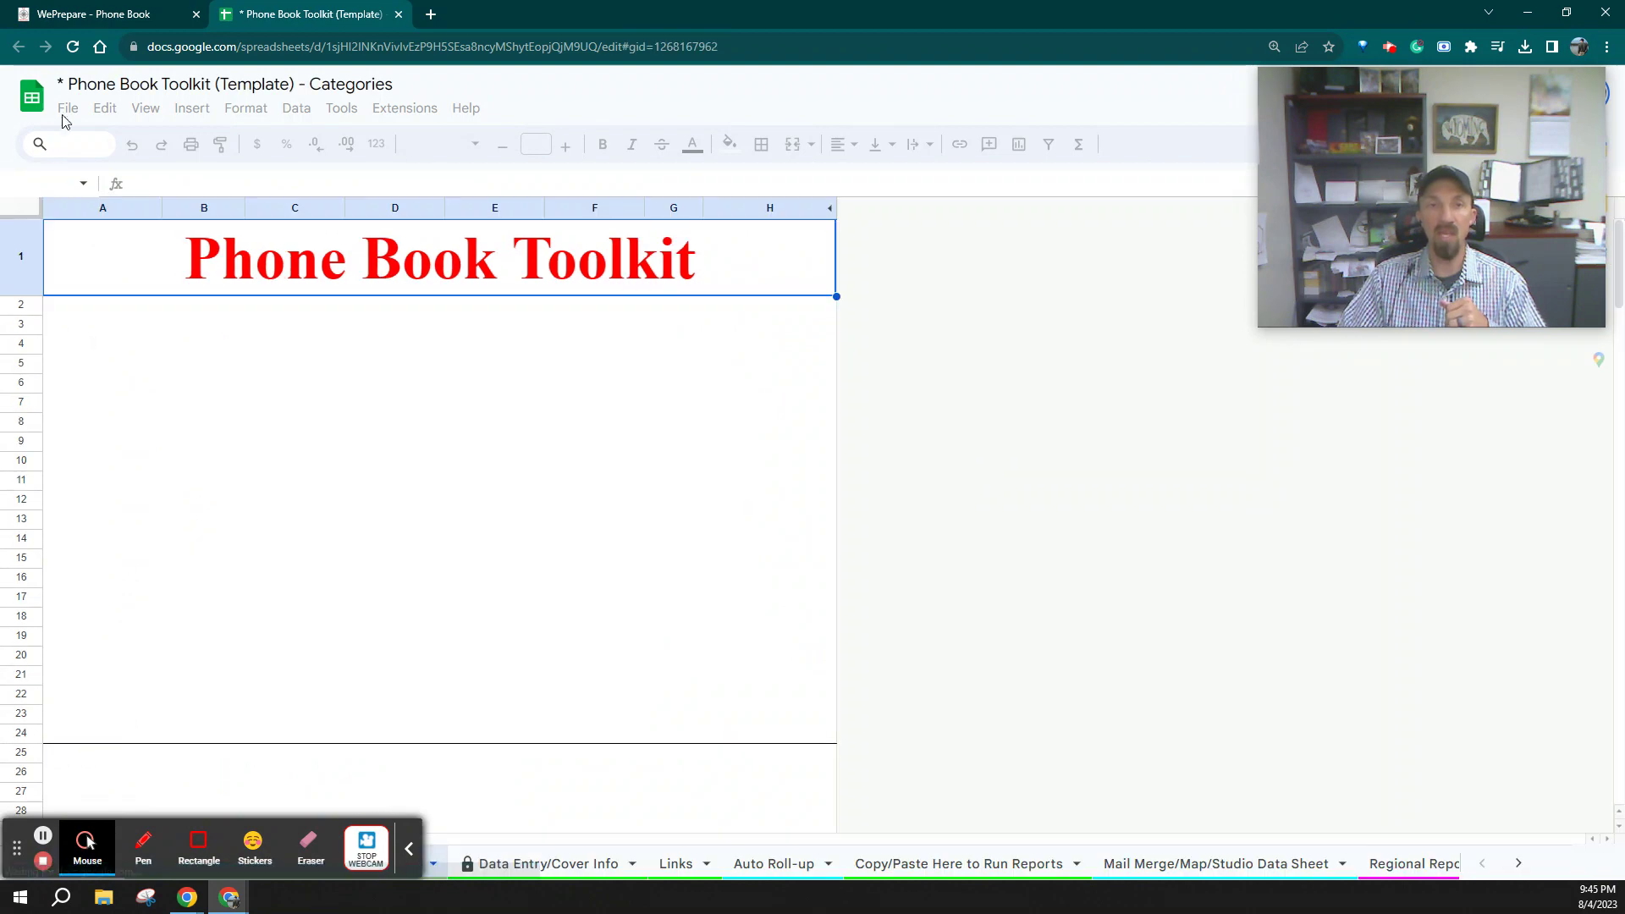
left_click(70, 113)
left_click(115, 229)
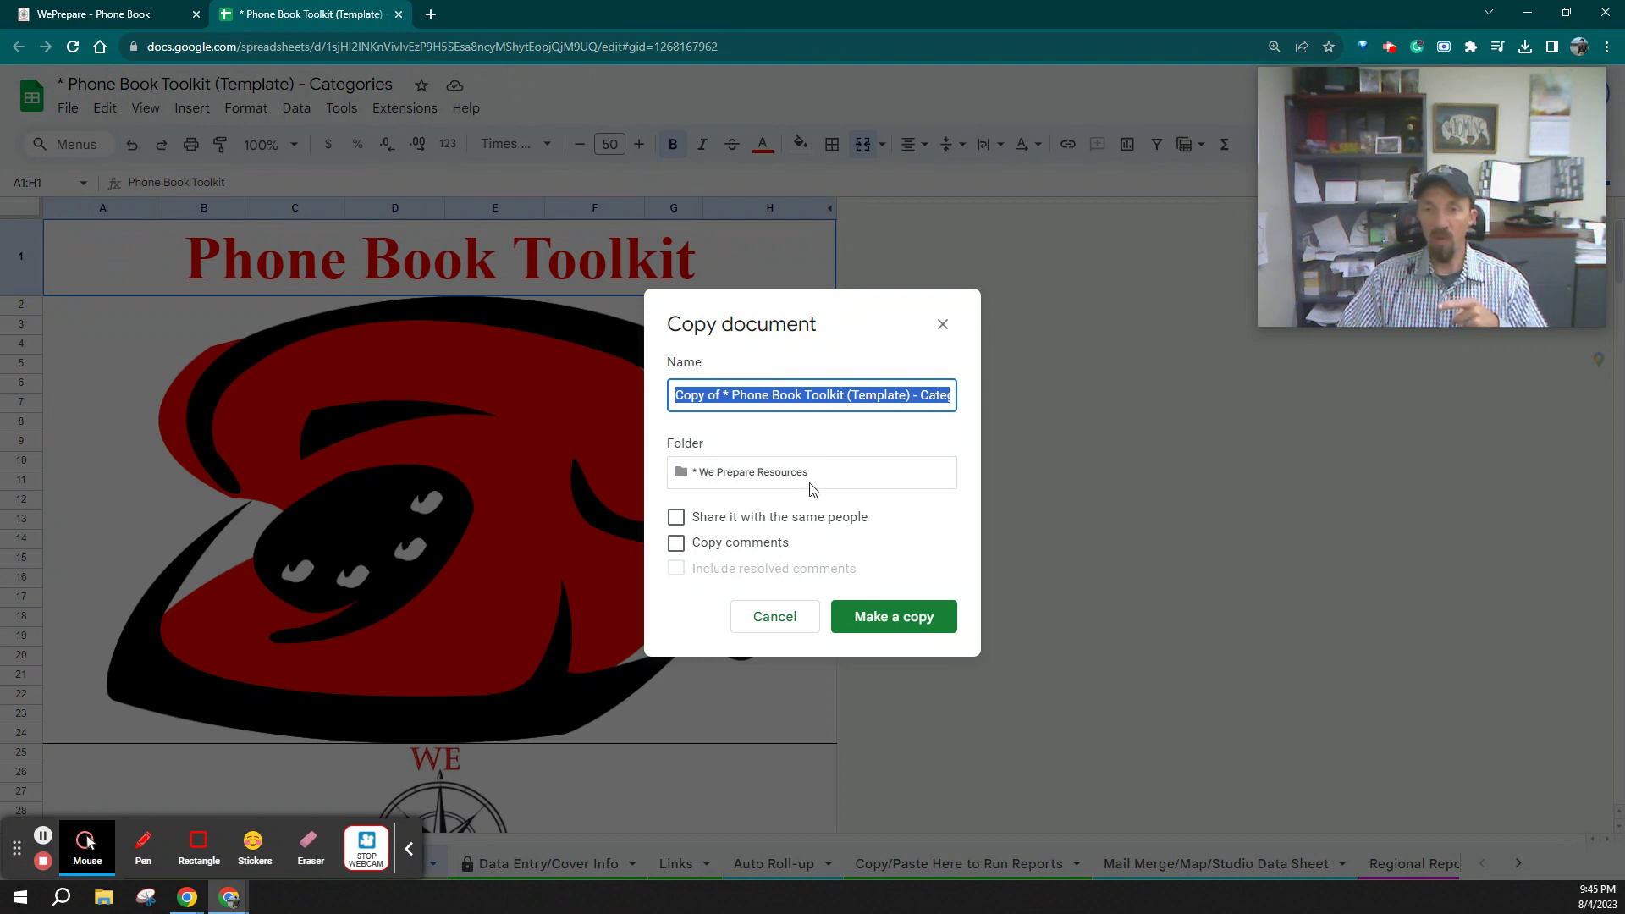
left_click(809, 481)
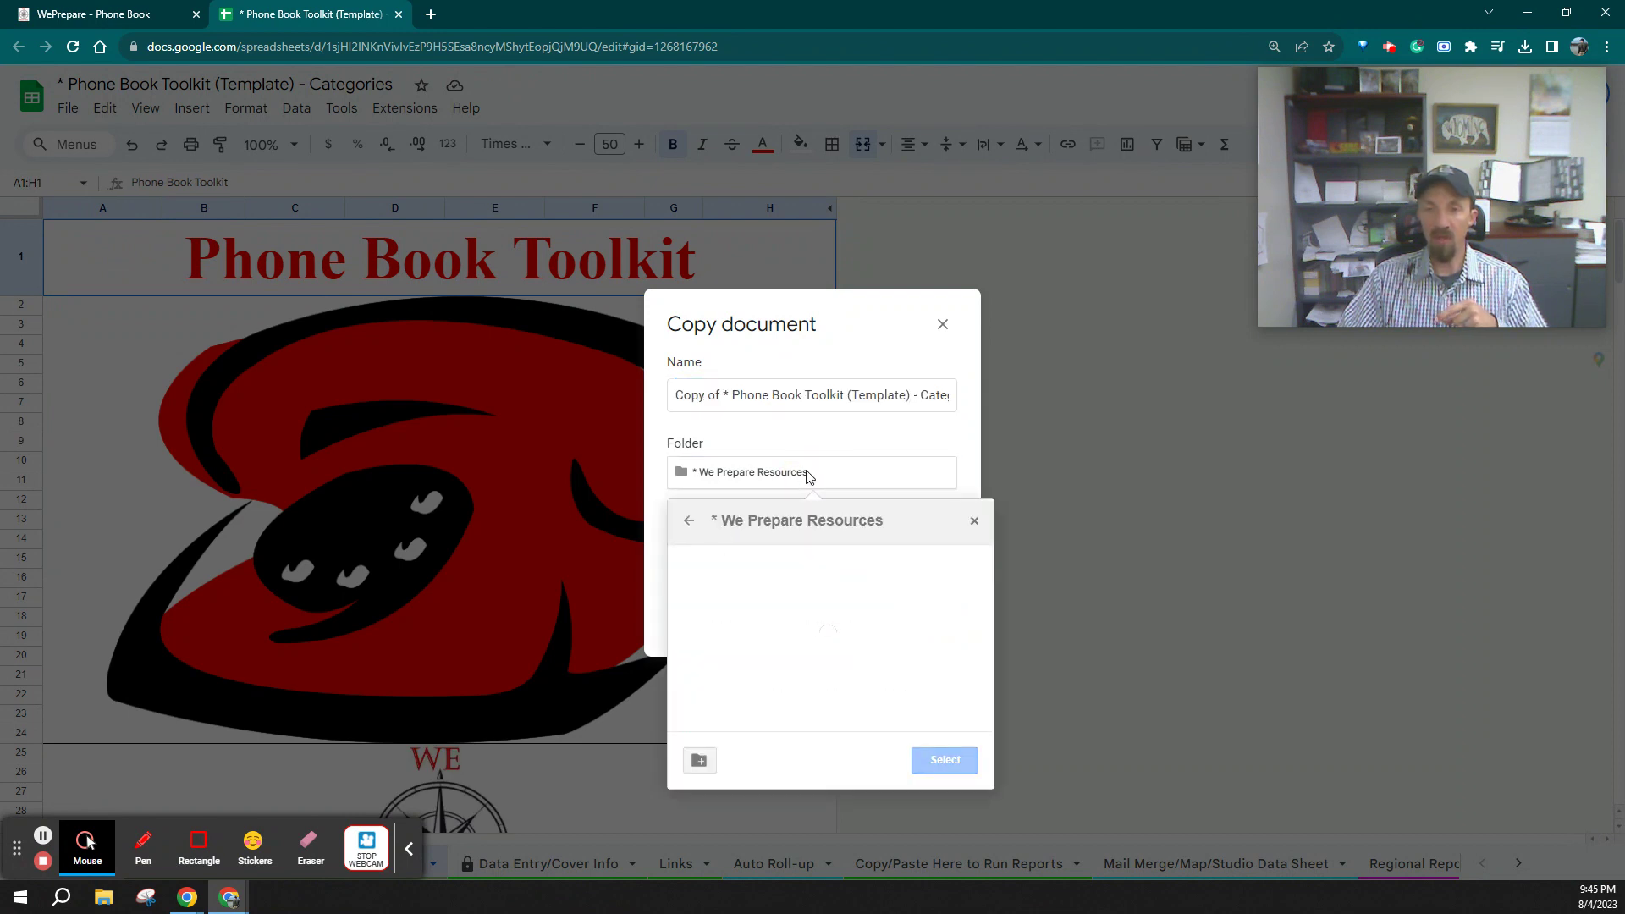
left_click(819, 468)
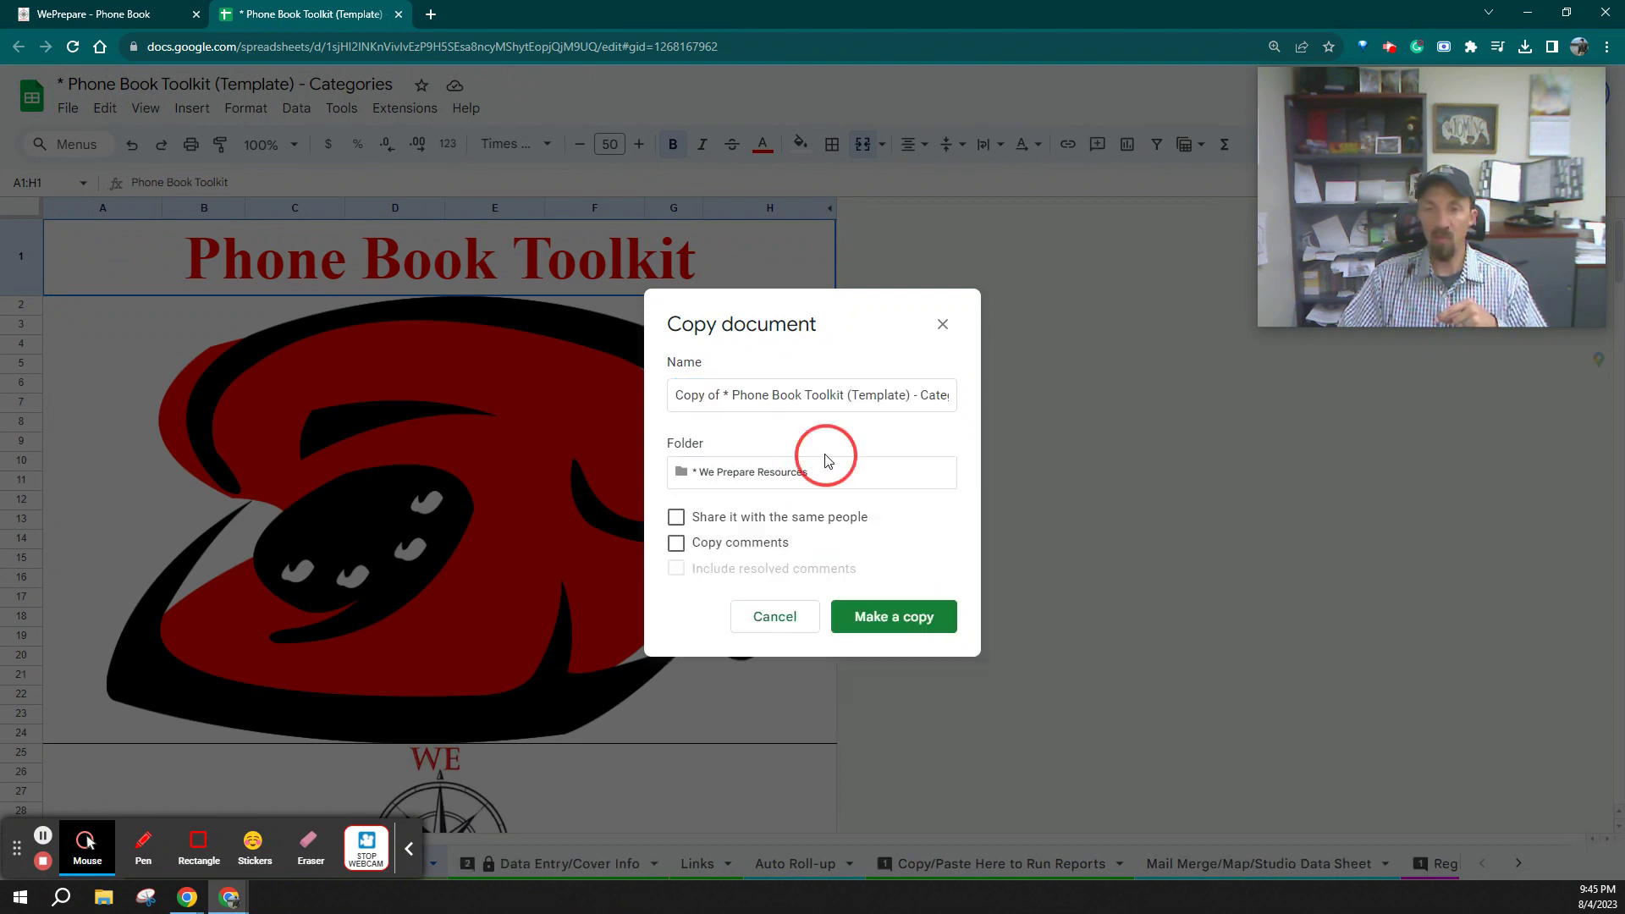
left_click(676, 542)
left_click(676, 517)
left_click(676, 517)
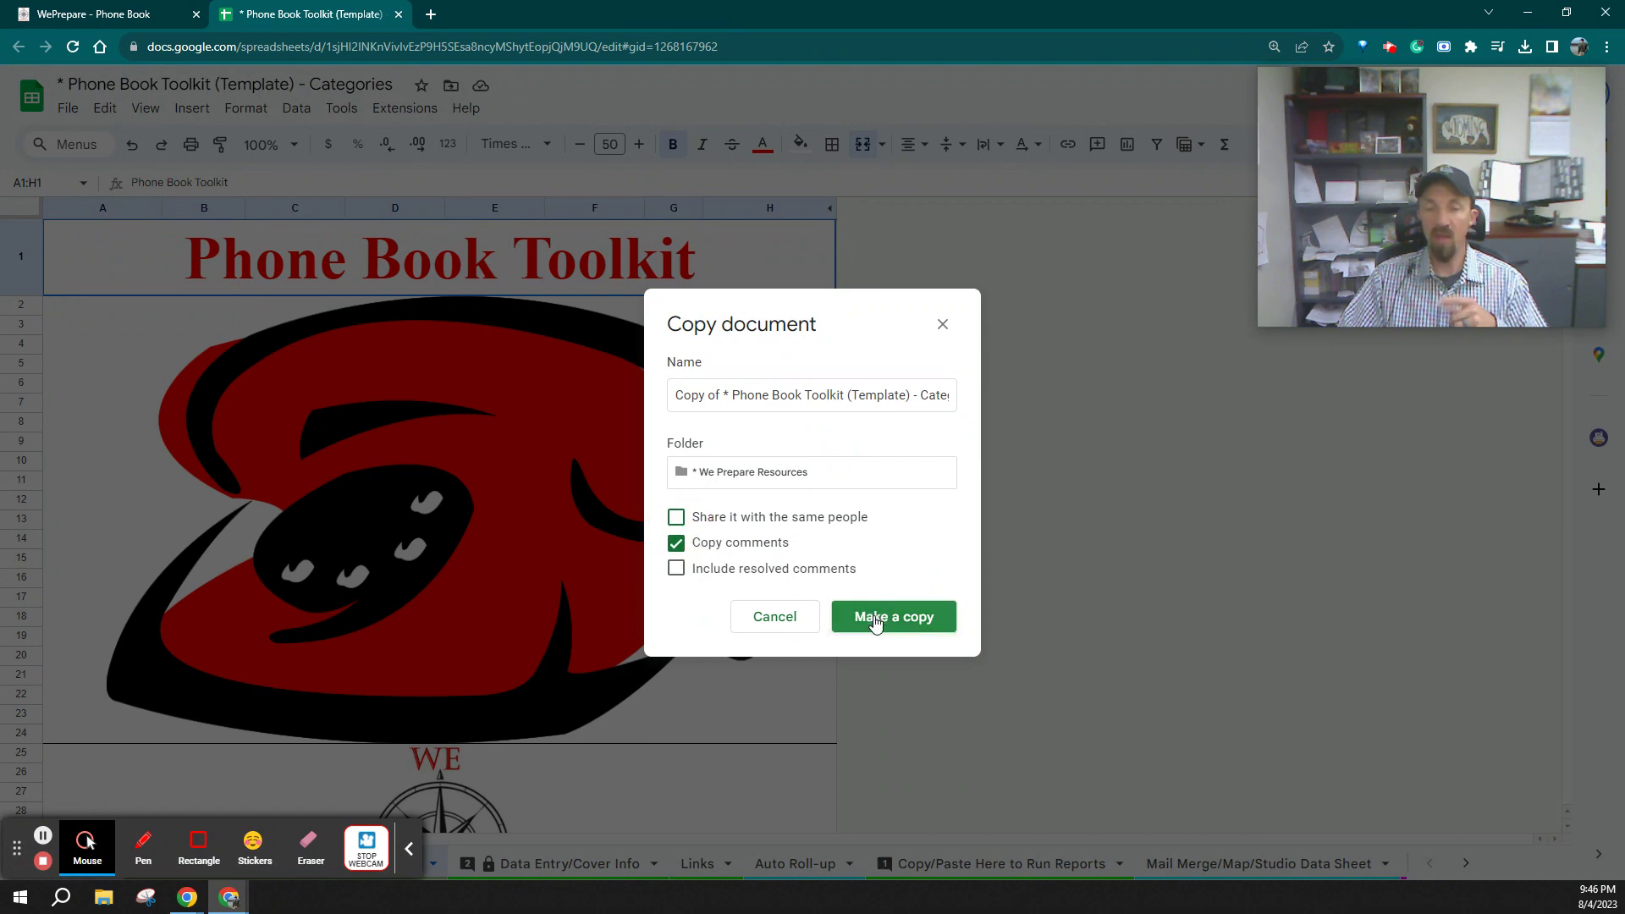
left_click(943, 325)
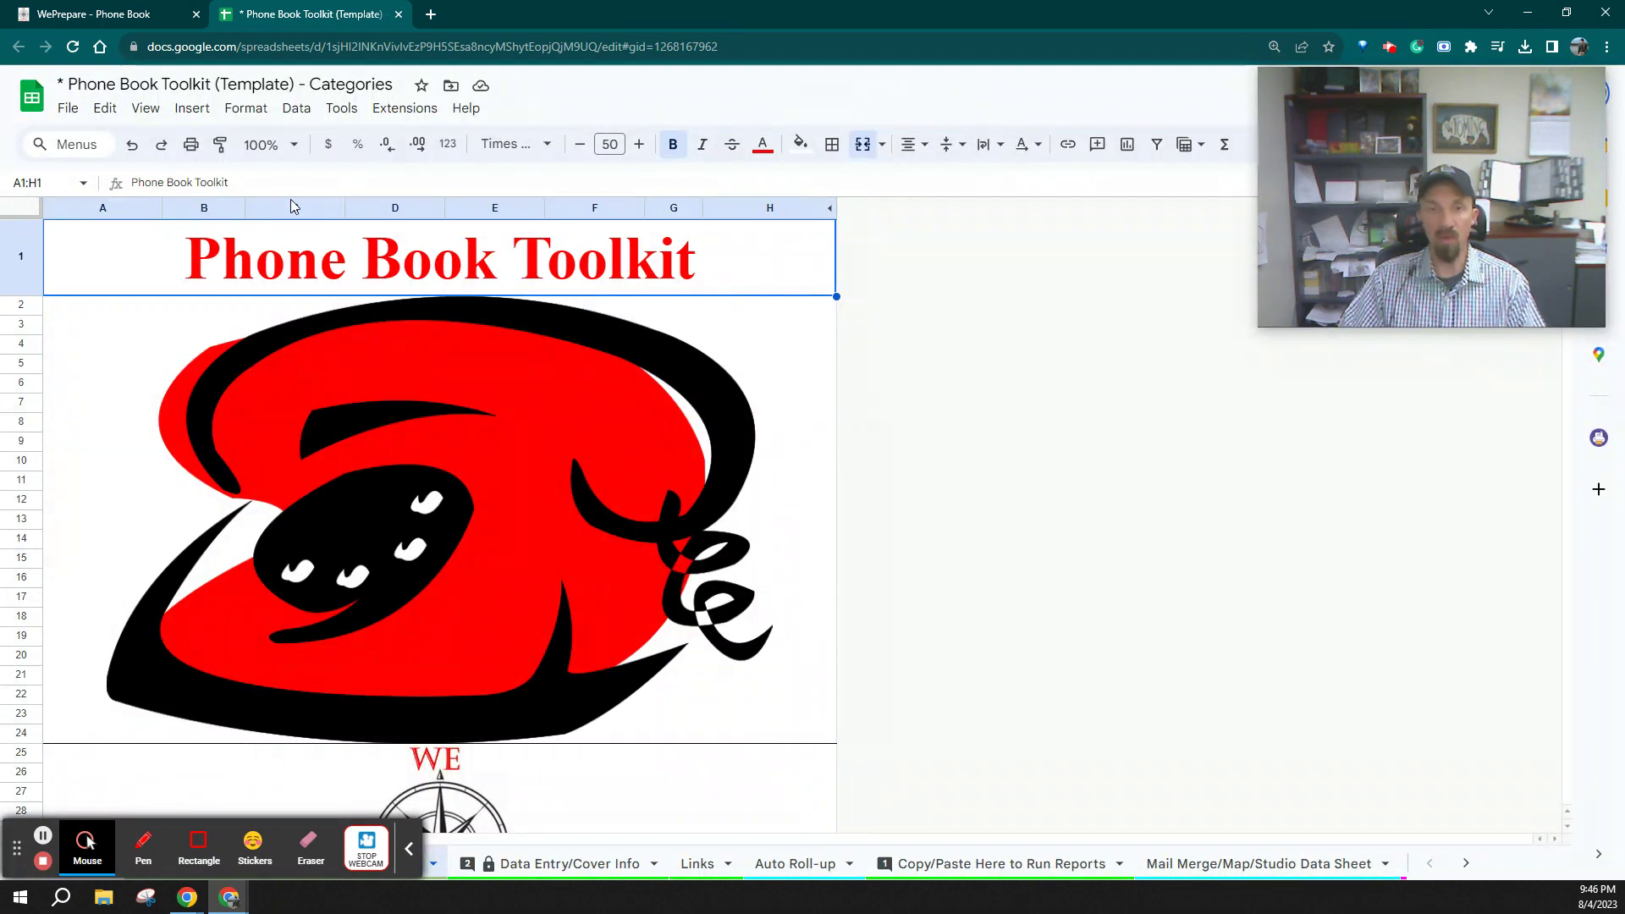
left_click(291, 146)
Set the zoom to 75% and read down through the Instructions to the Table of Contents
left_click(262, 208)
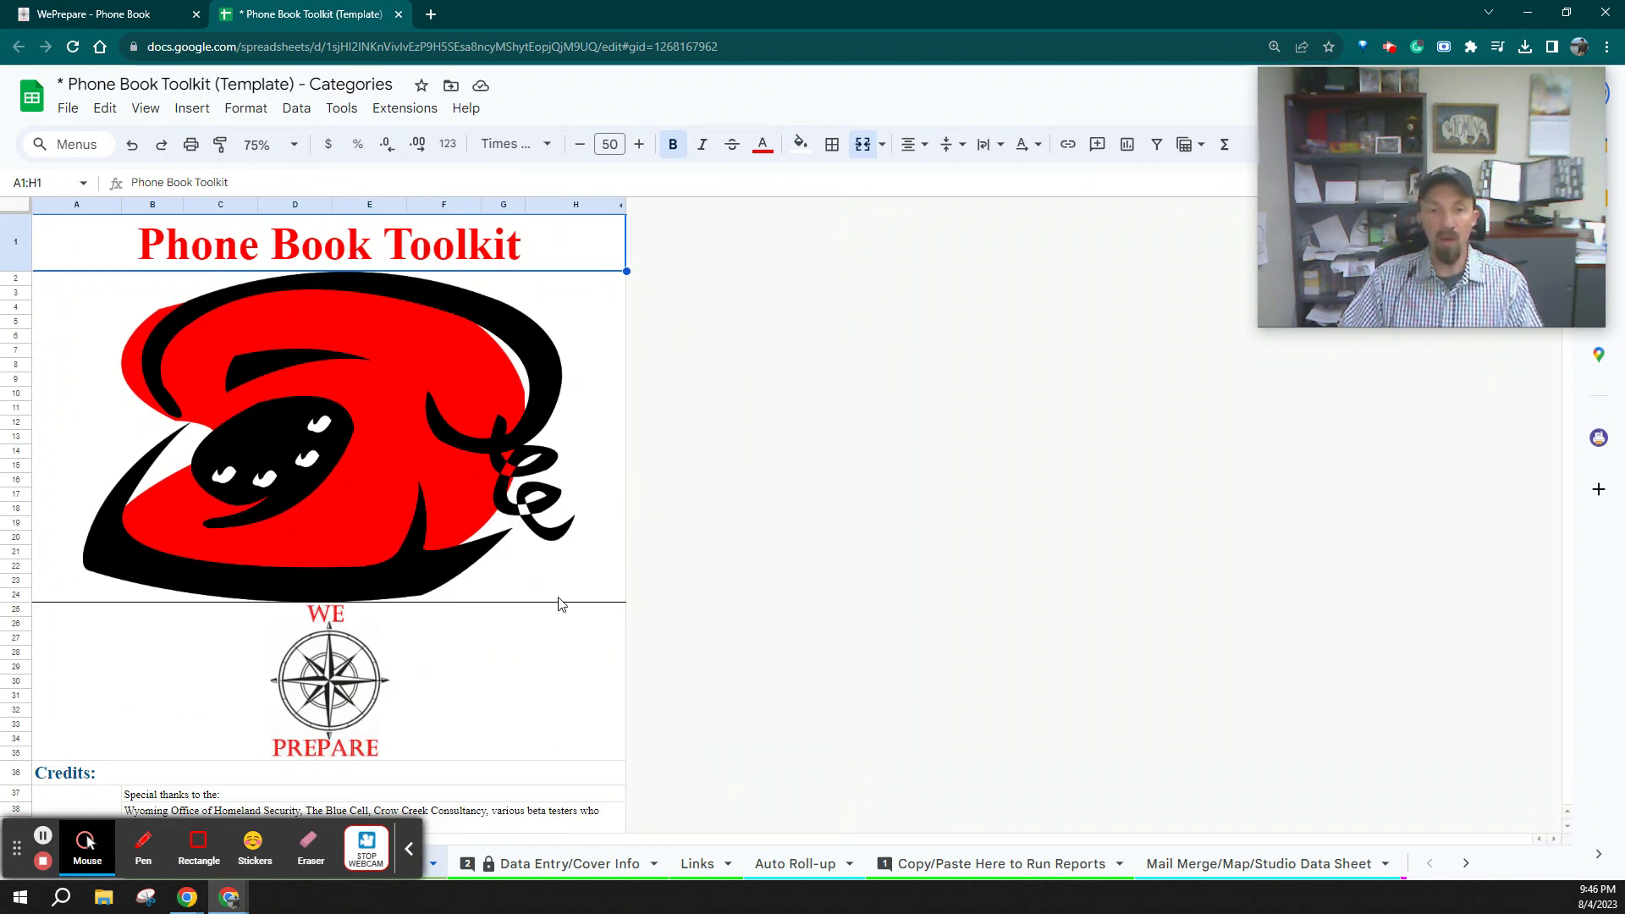
scroll(537, 728, "down", 5)
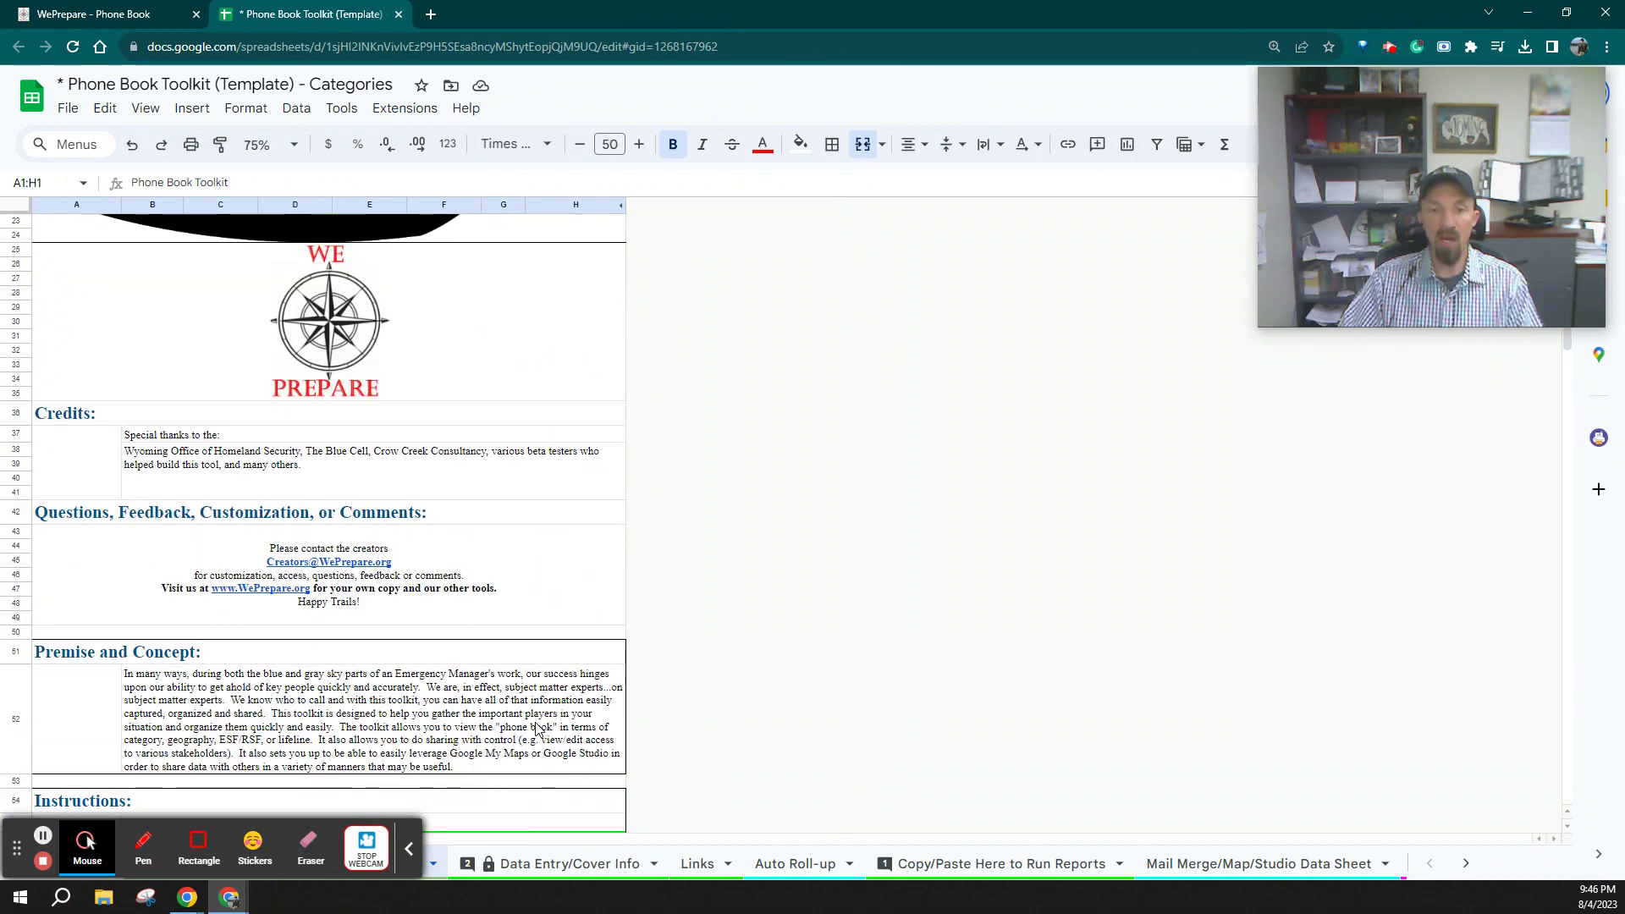
scroll(536, 728, "down", 5)
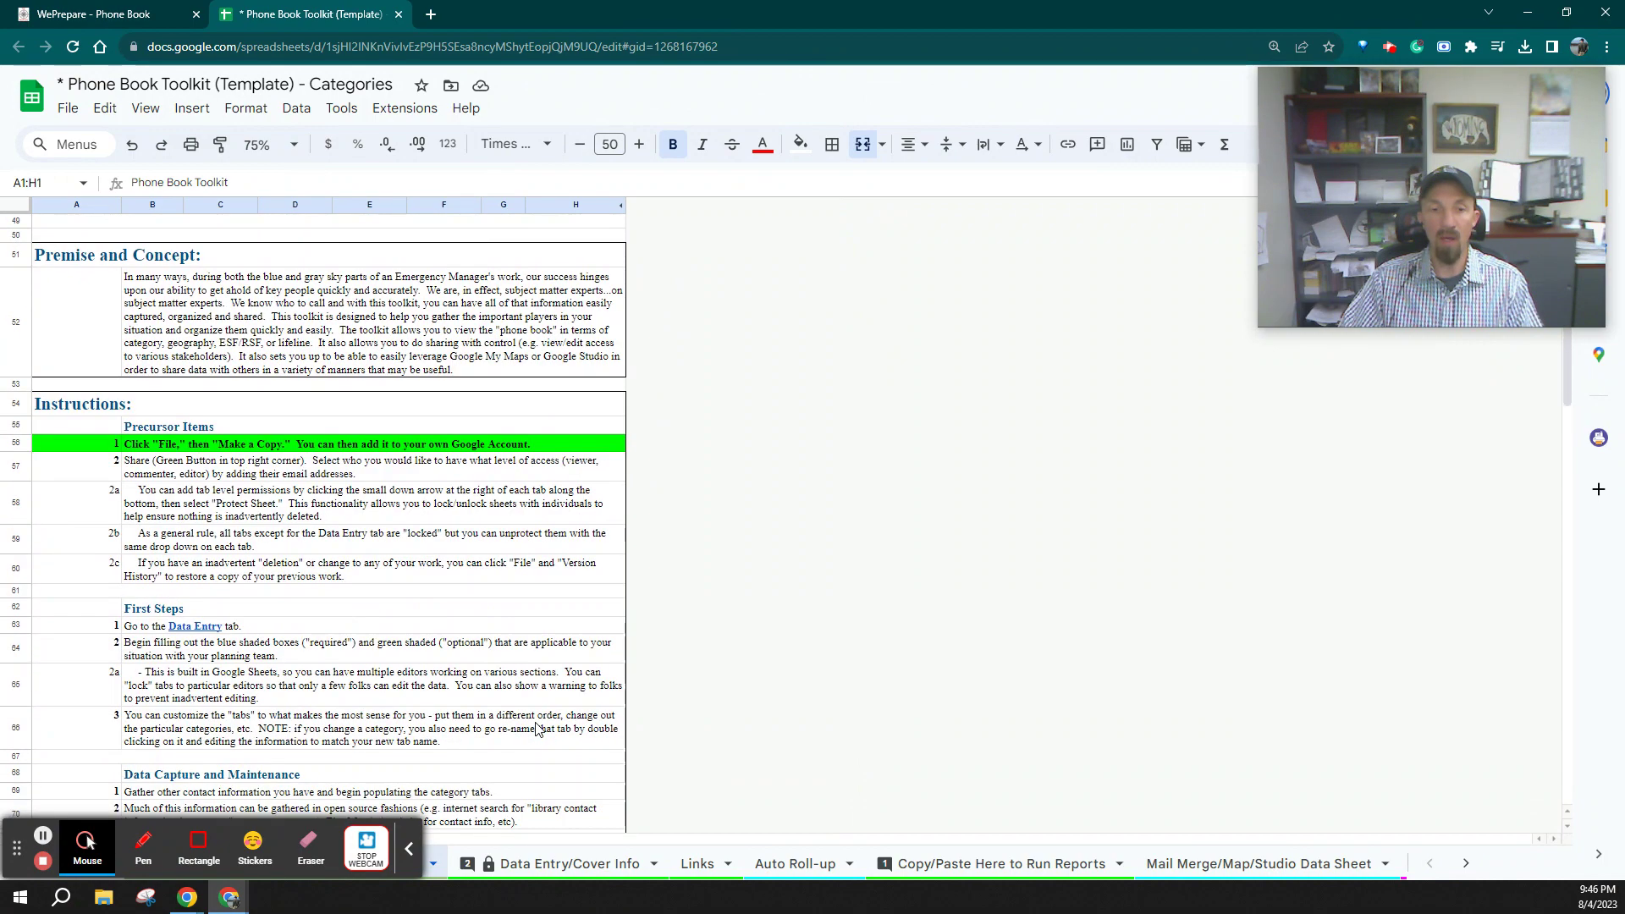
scroll(536, 729, "down", 3)
scroll(536, 727, "down", 1)
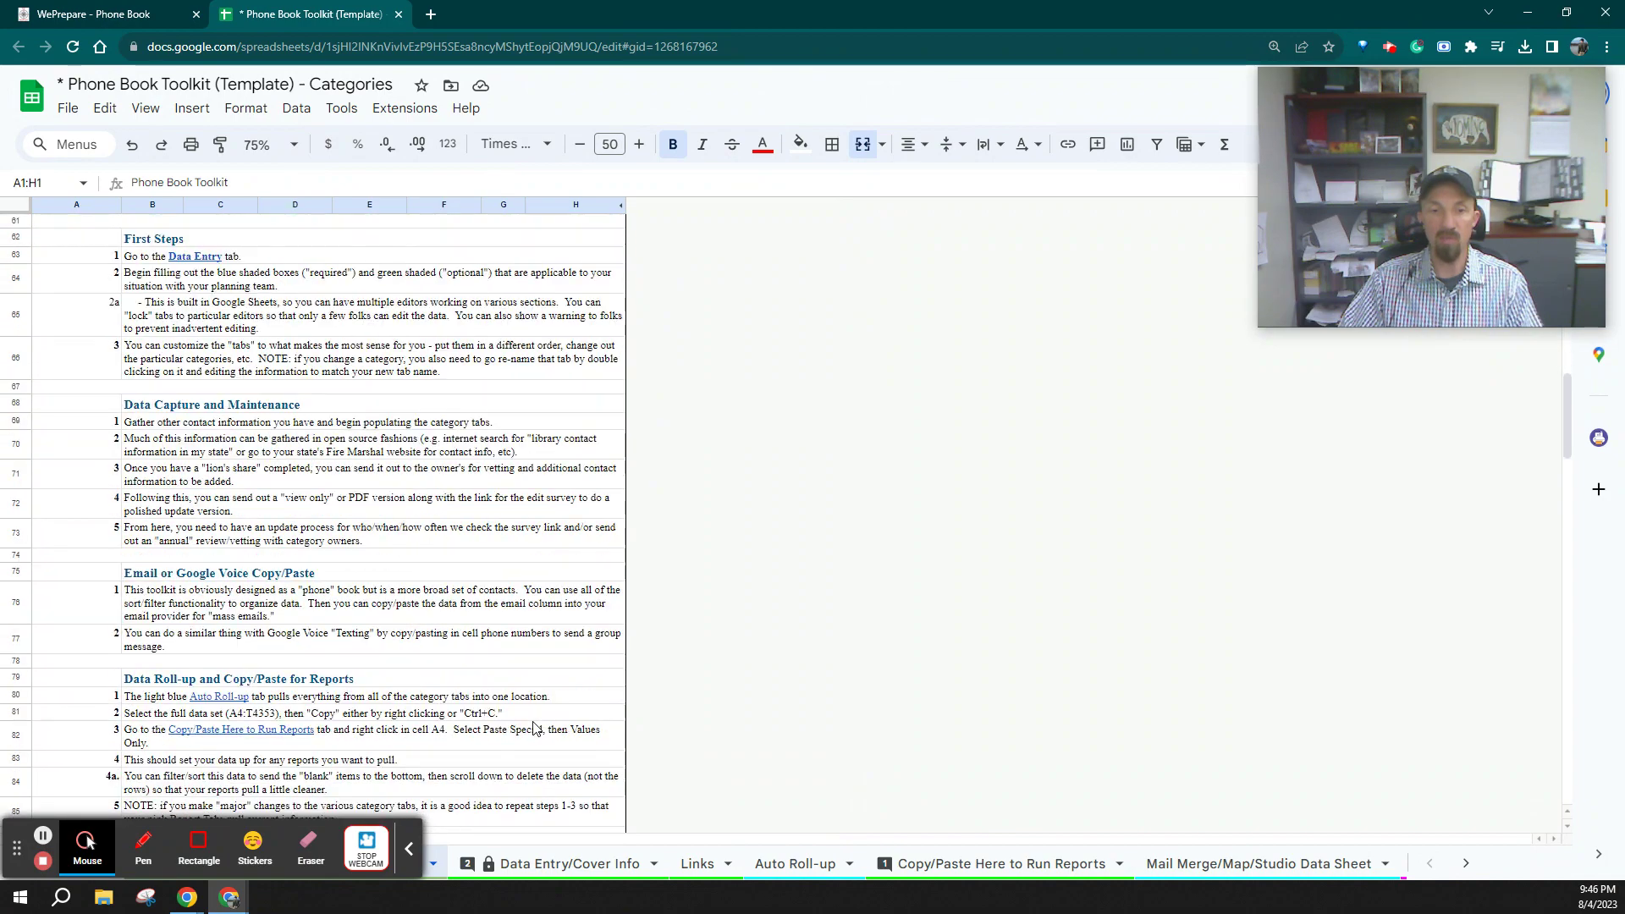
scroll(366, 565, "down", 2)
scroll(361, 520, "down", 6)
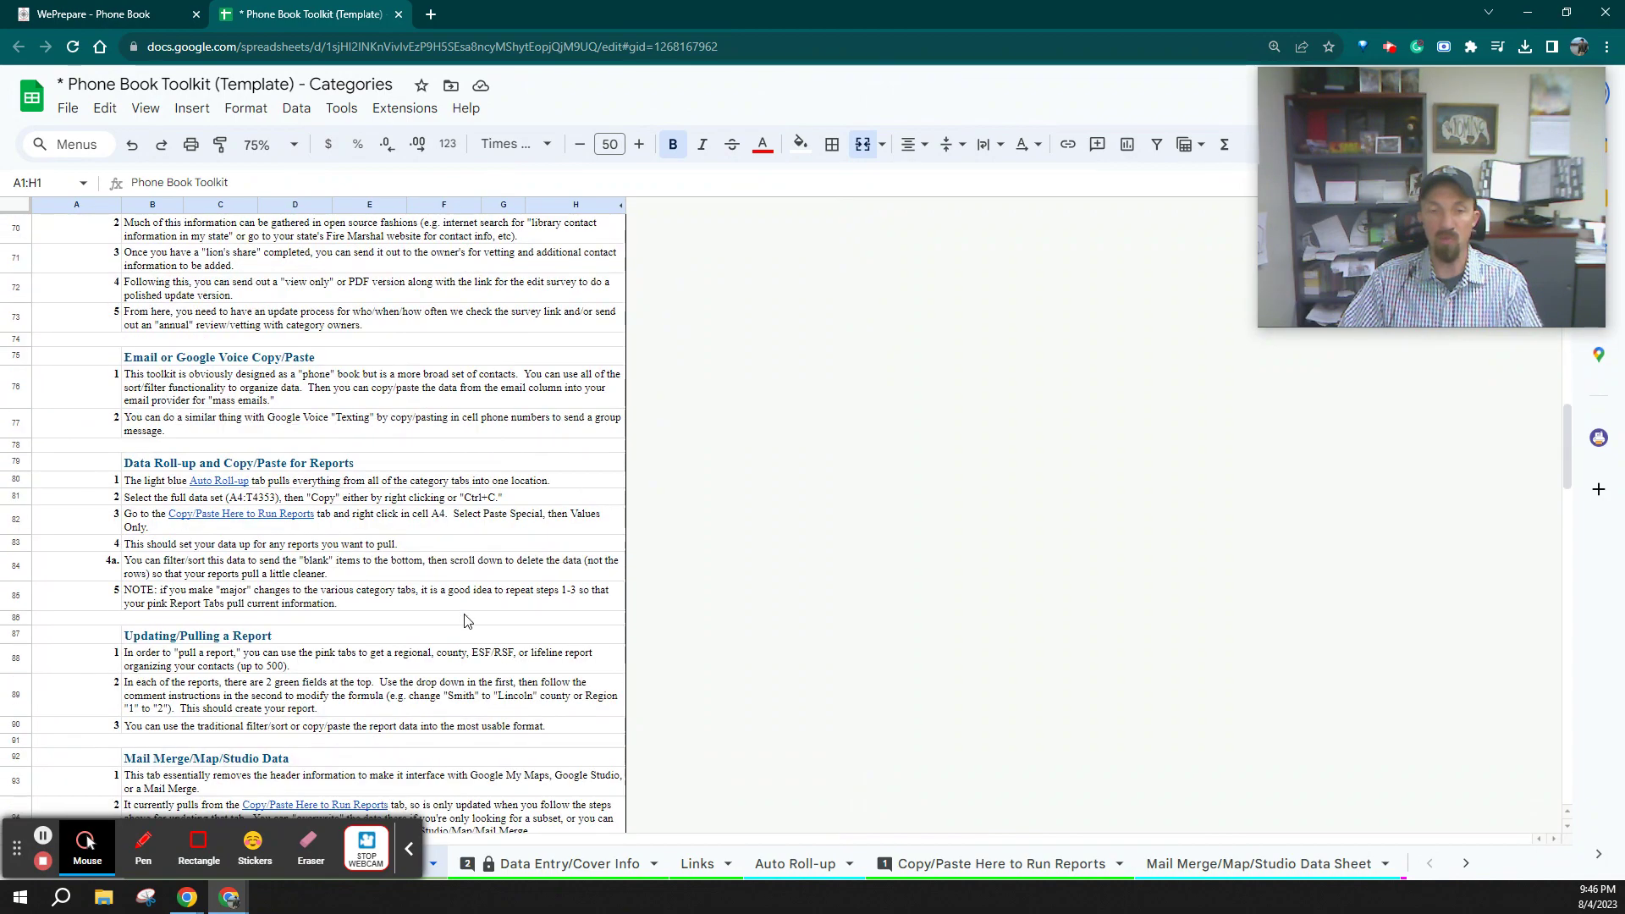
scroll(464, 621, "down", 7)
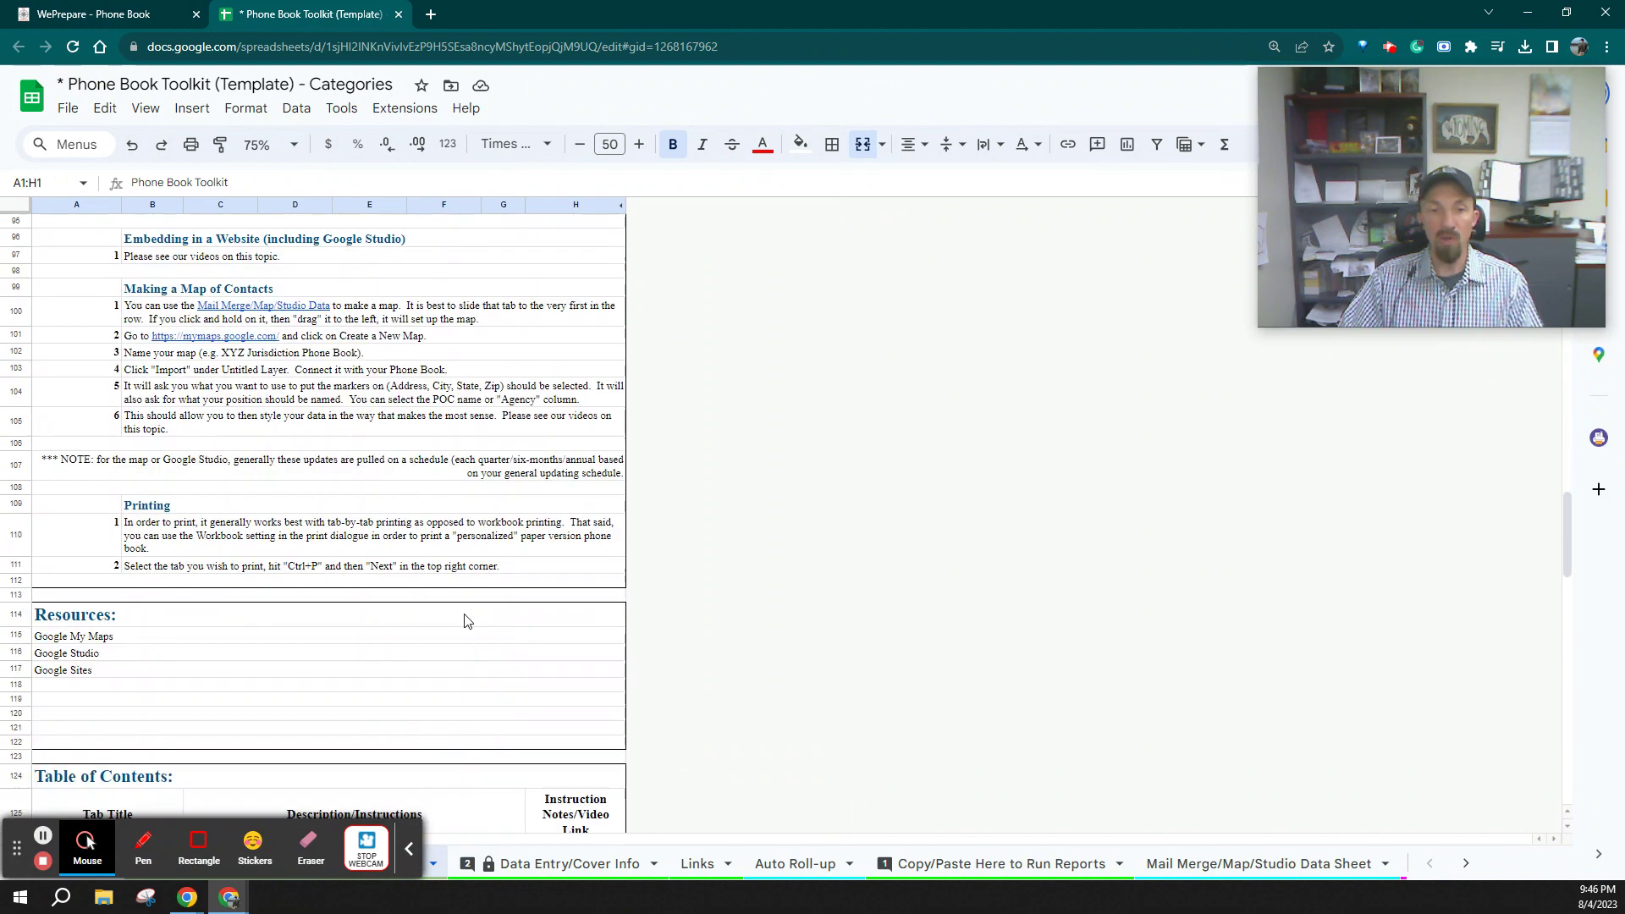
scroll(464, 621, "down", 2)
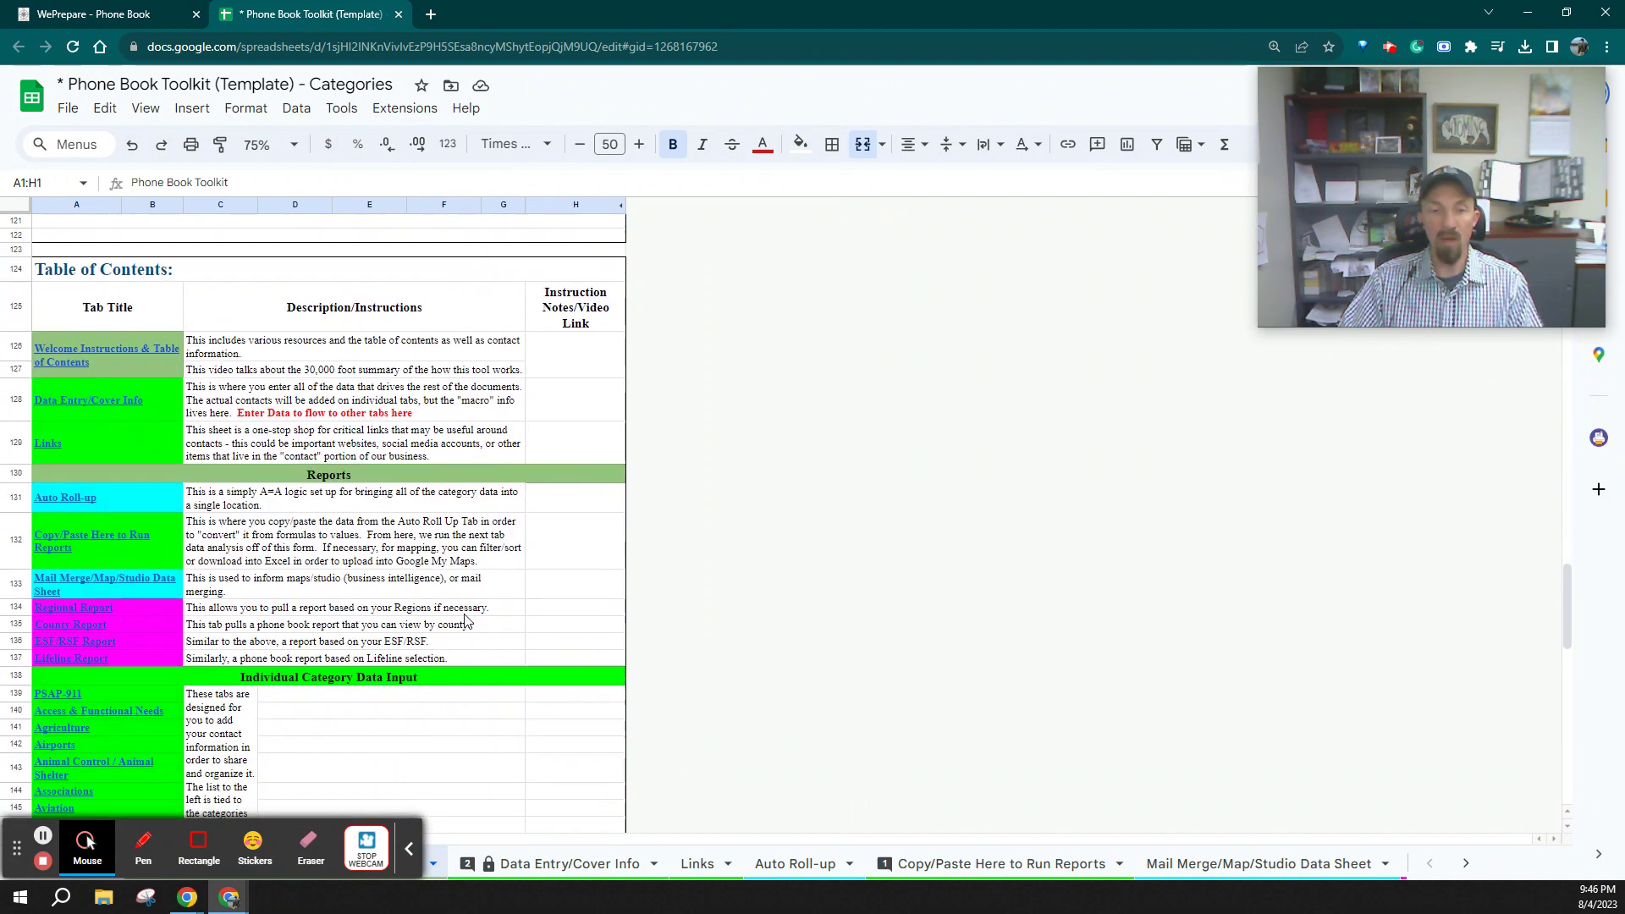
scroll(118, 718, "down", 10)
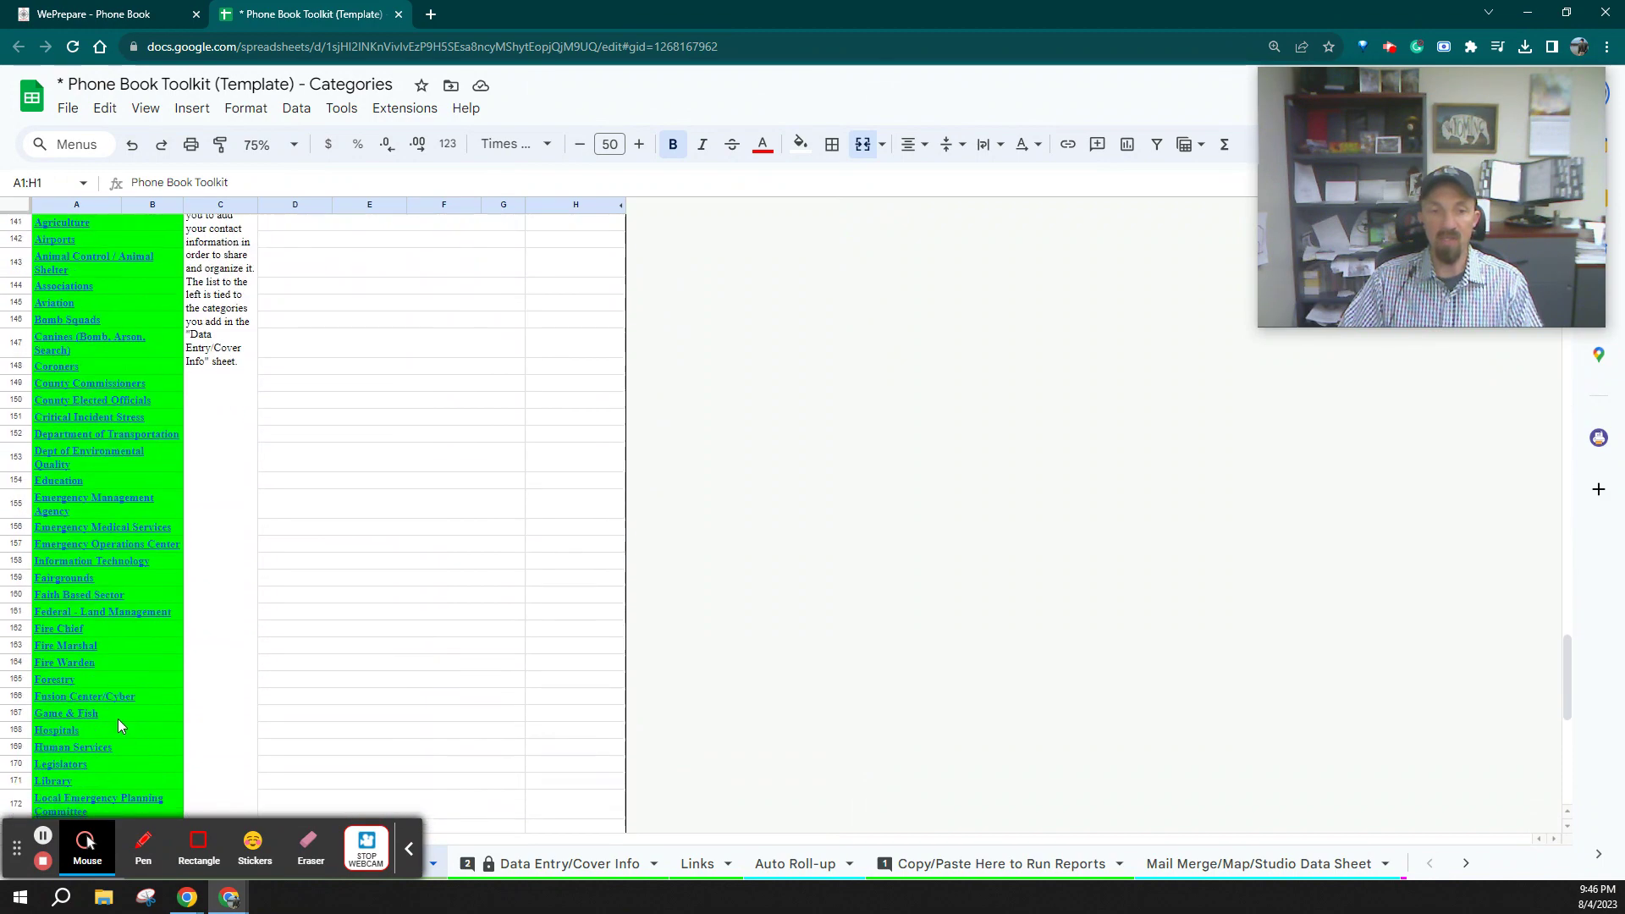
scroll(149, 684, "up", 8)
scroll(149, 686, "up", 10)
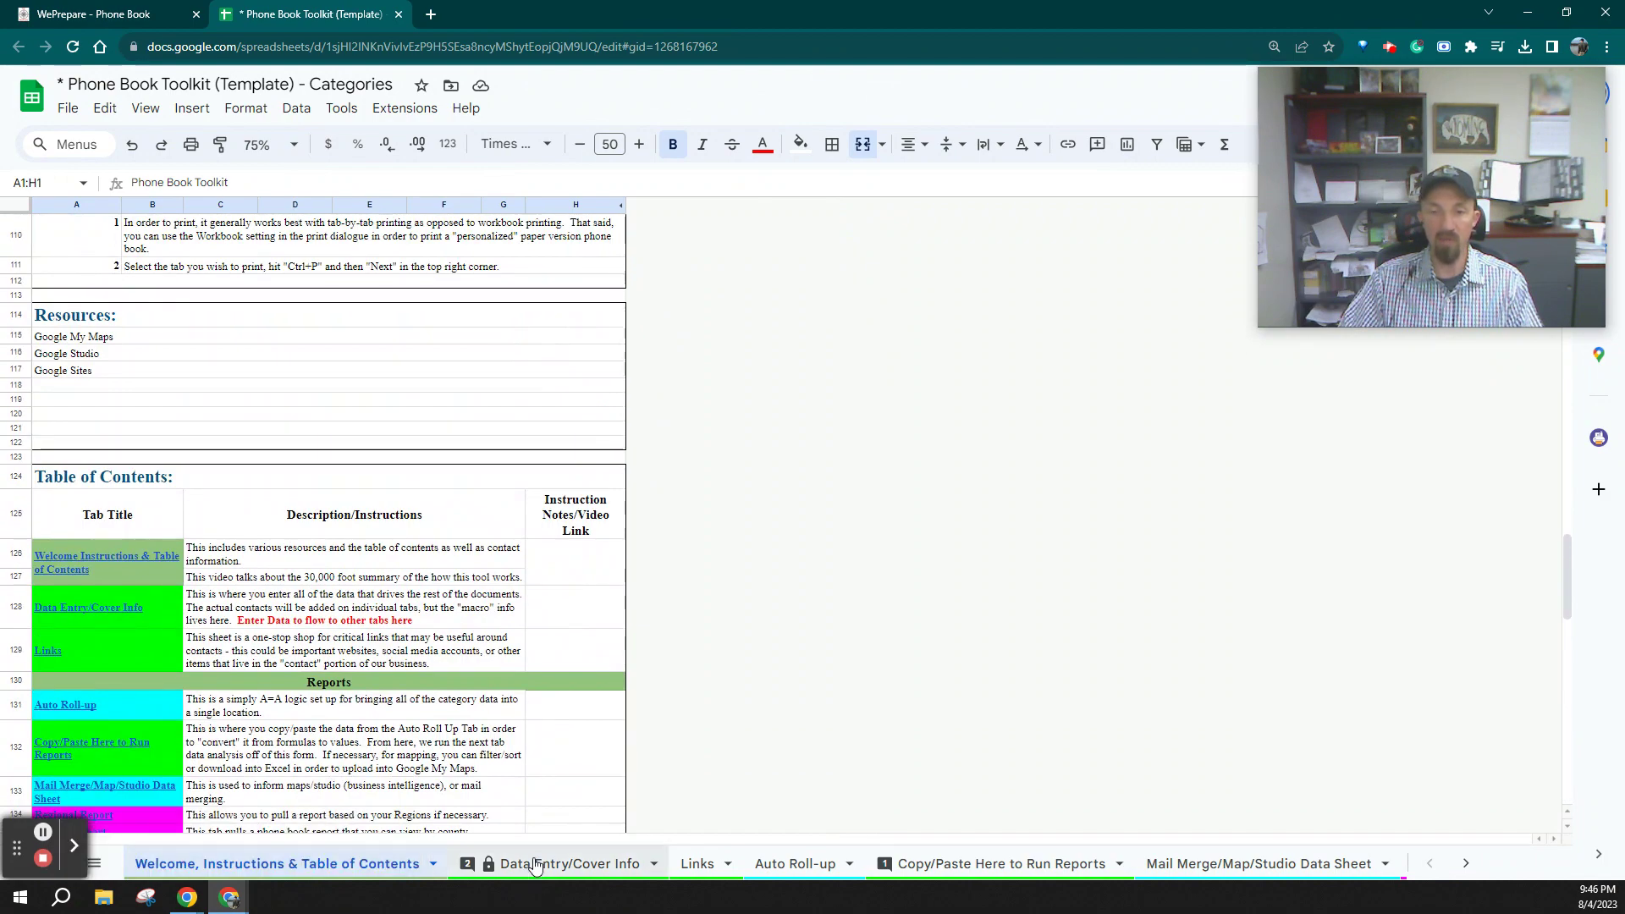
Go to the Data Entry/Cover Info sheet, select Owner cell D7, and view the Drop Down Customization lists
left_click(596, 864)
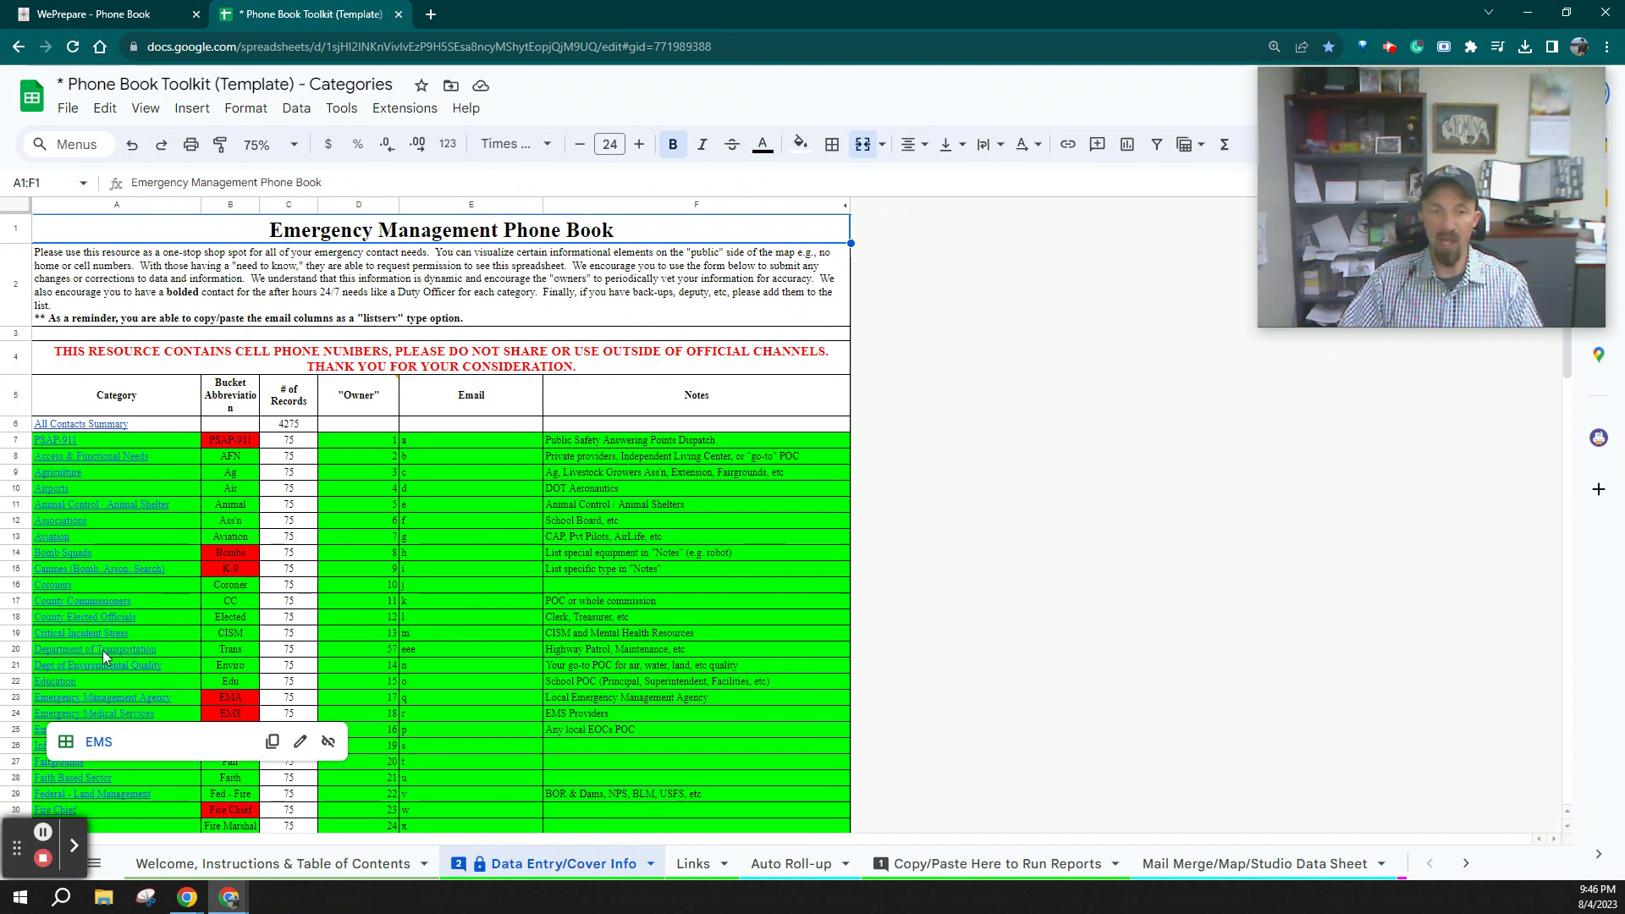
mouse_move(128, 654)
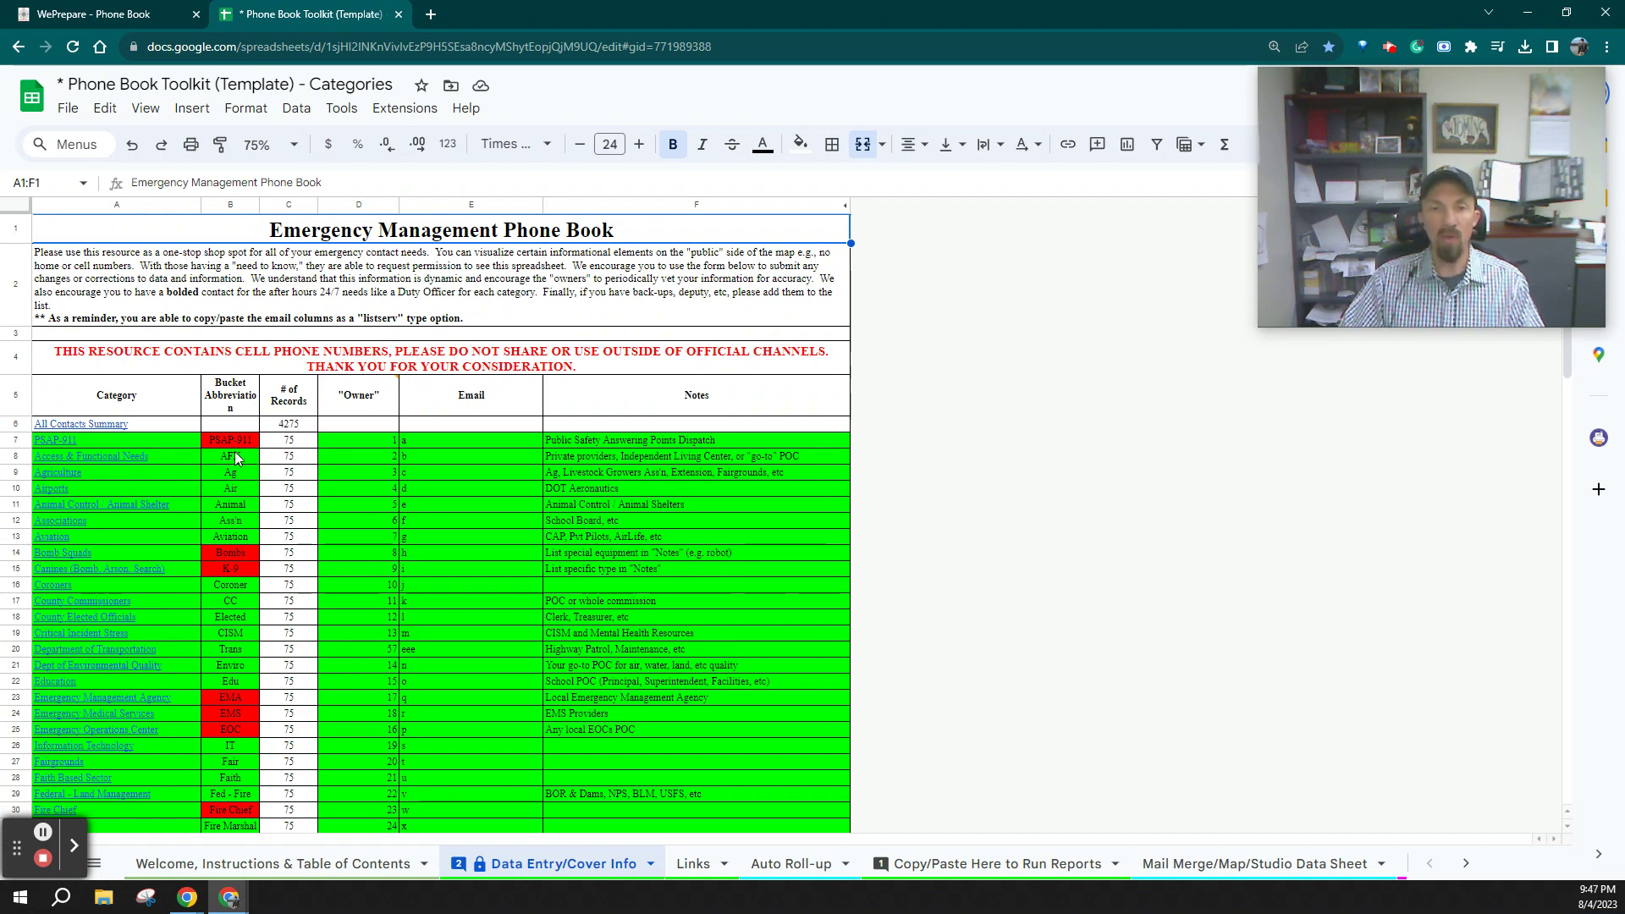
mouse_move(361, 403)
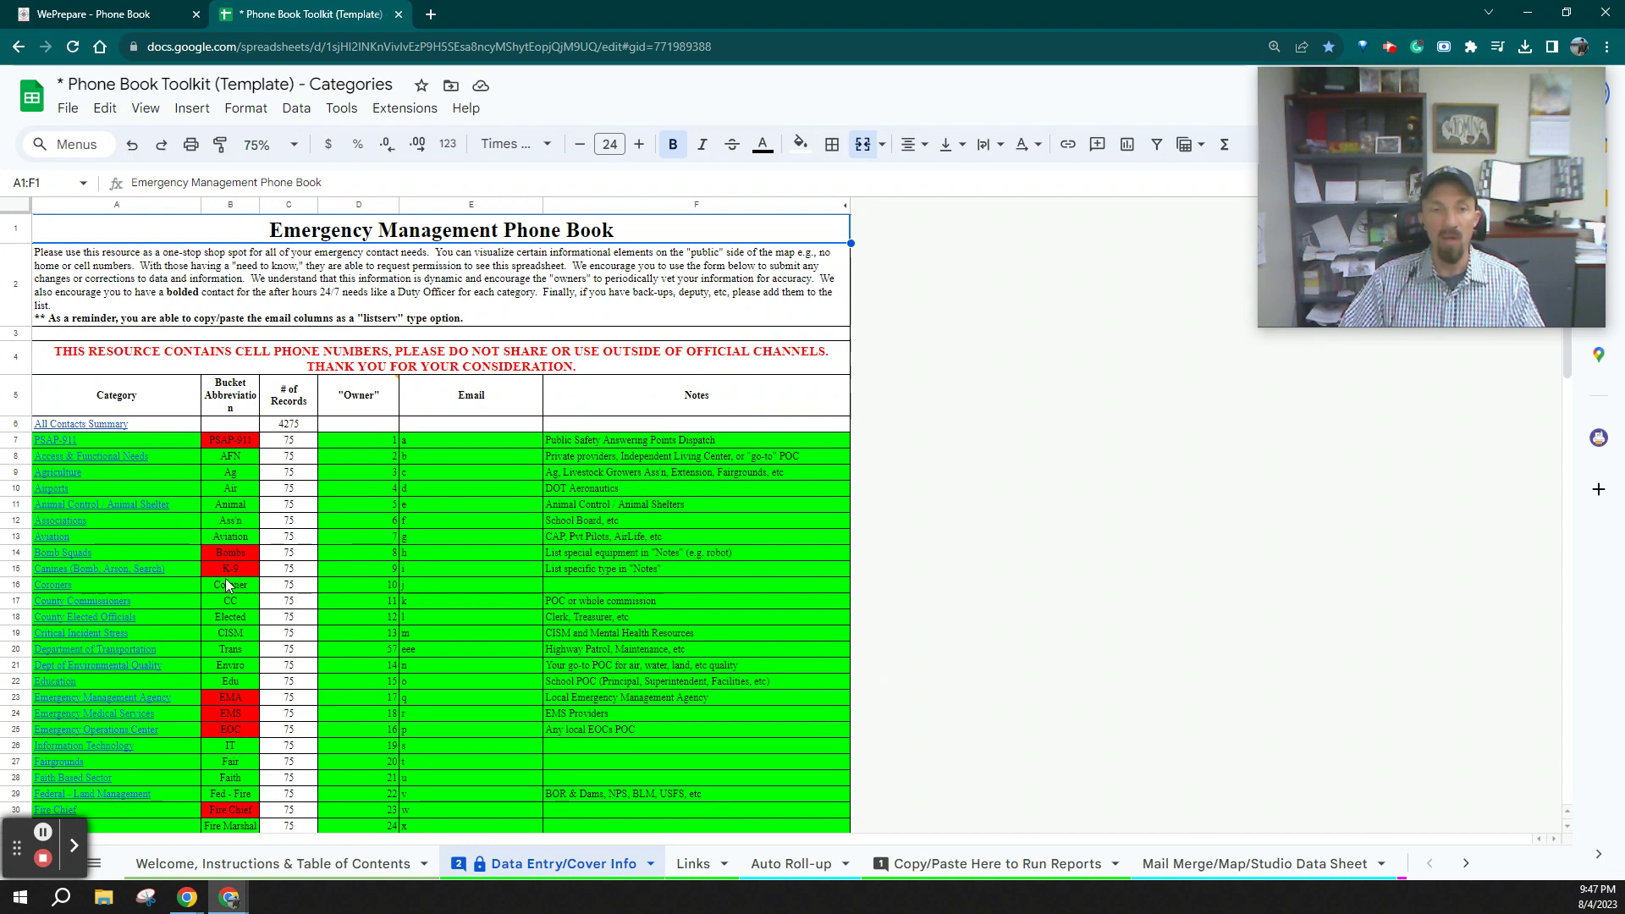
left_click(386, 441)
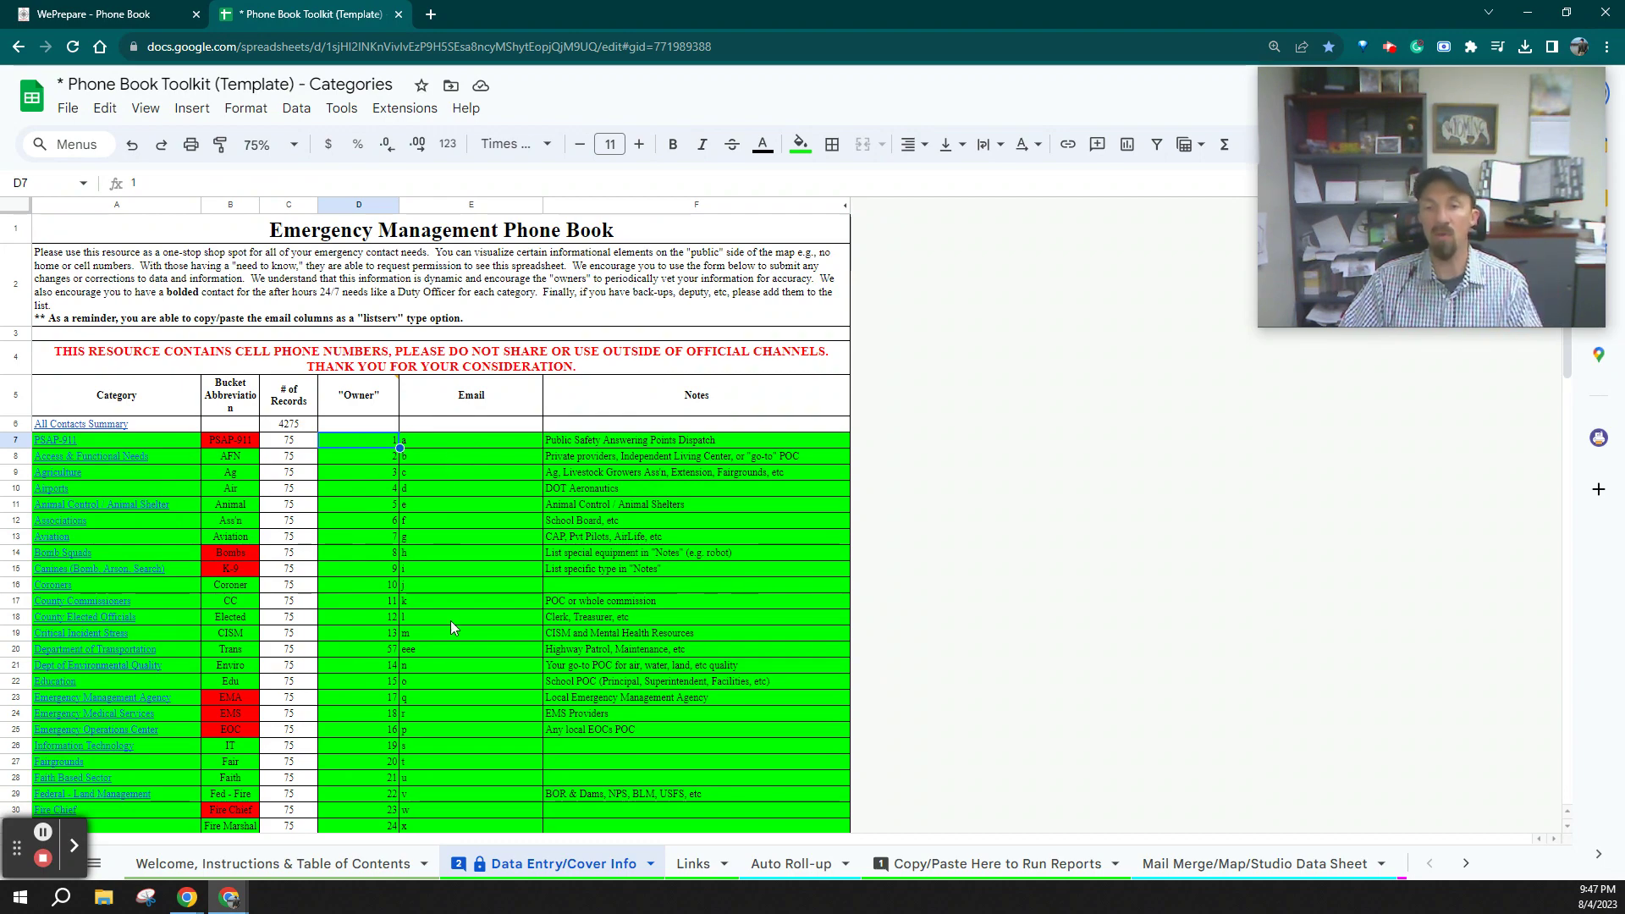
scroll(516, 694, "down", 10)
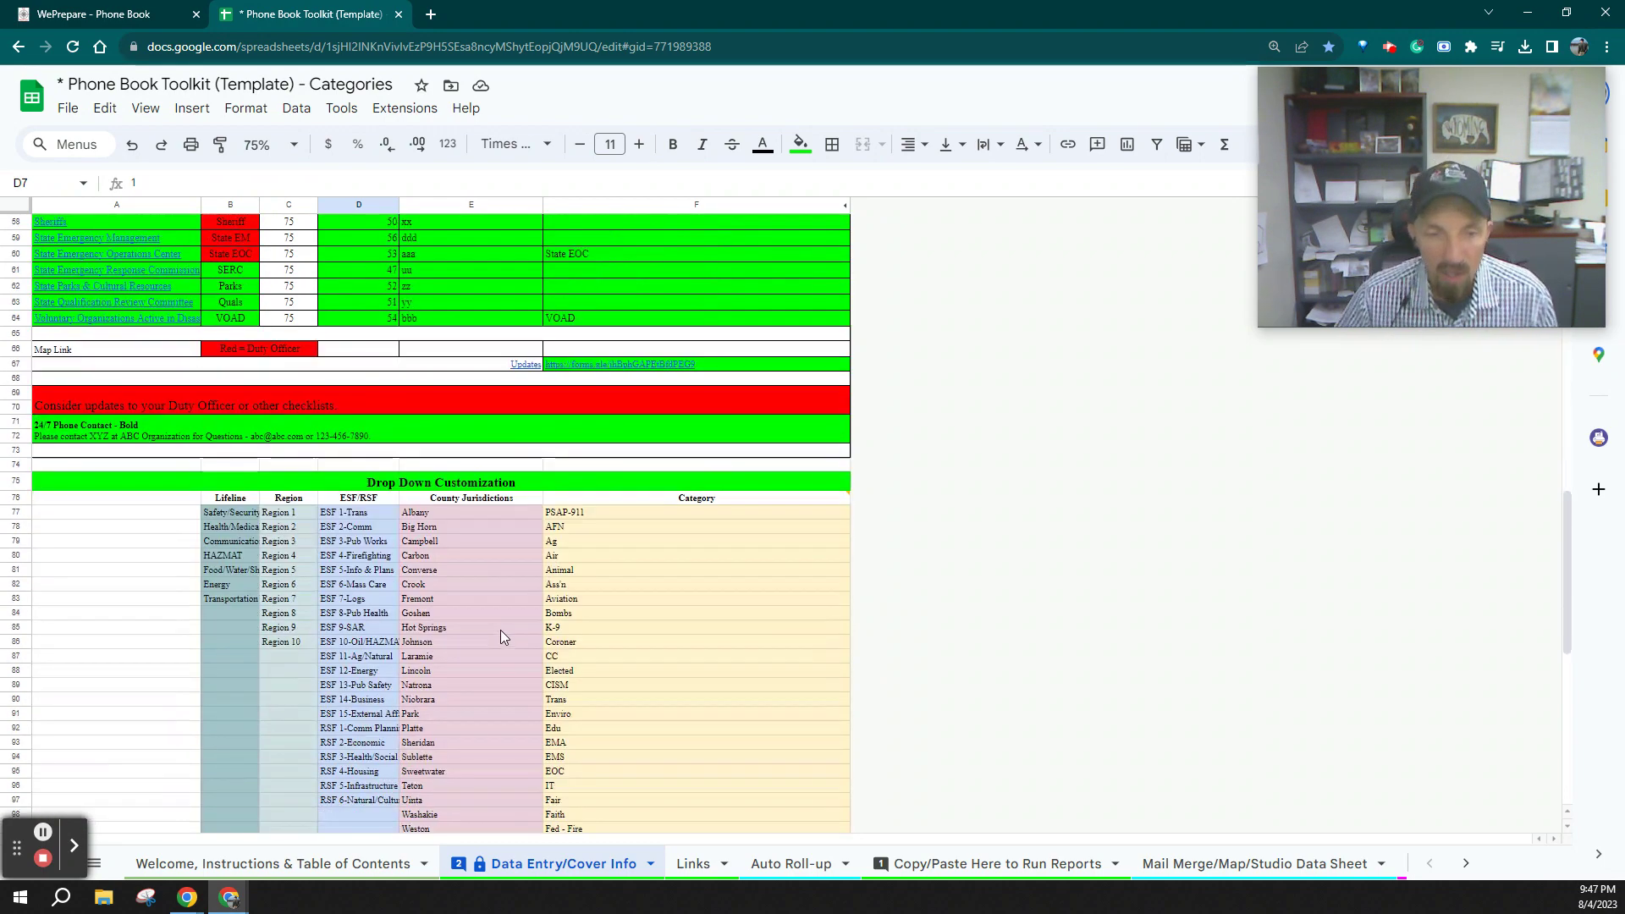
scroll(482, 573, "down", 3)
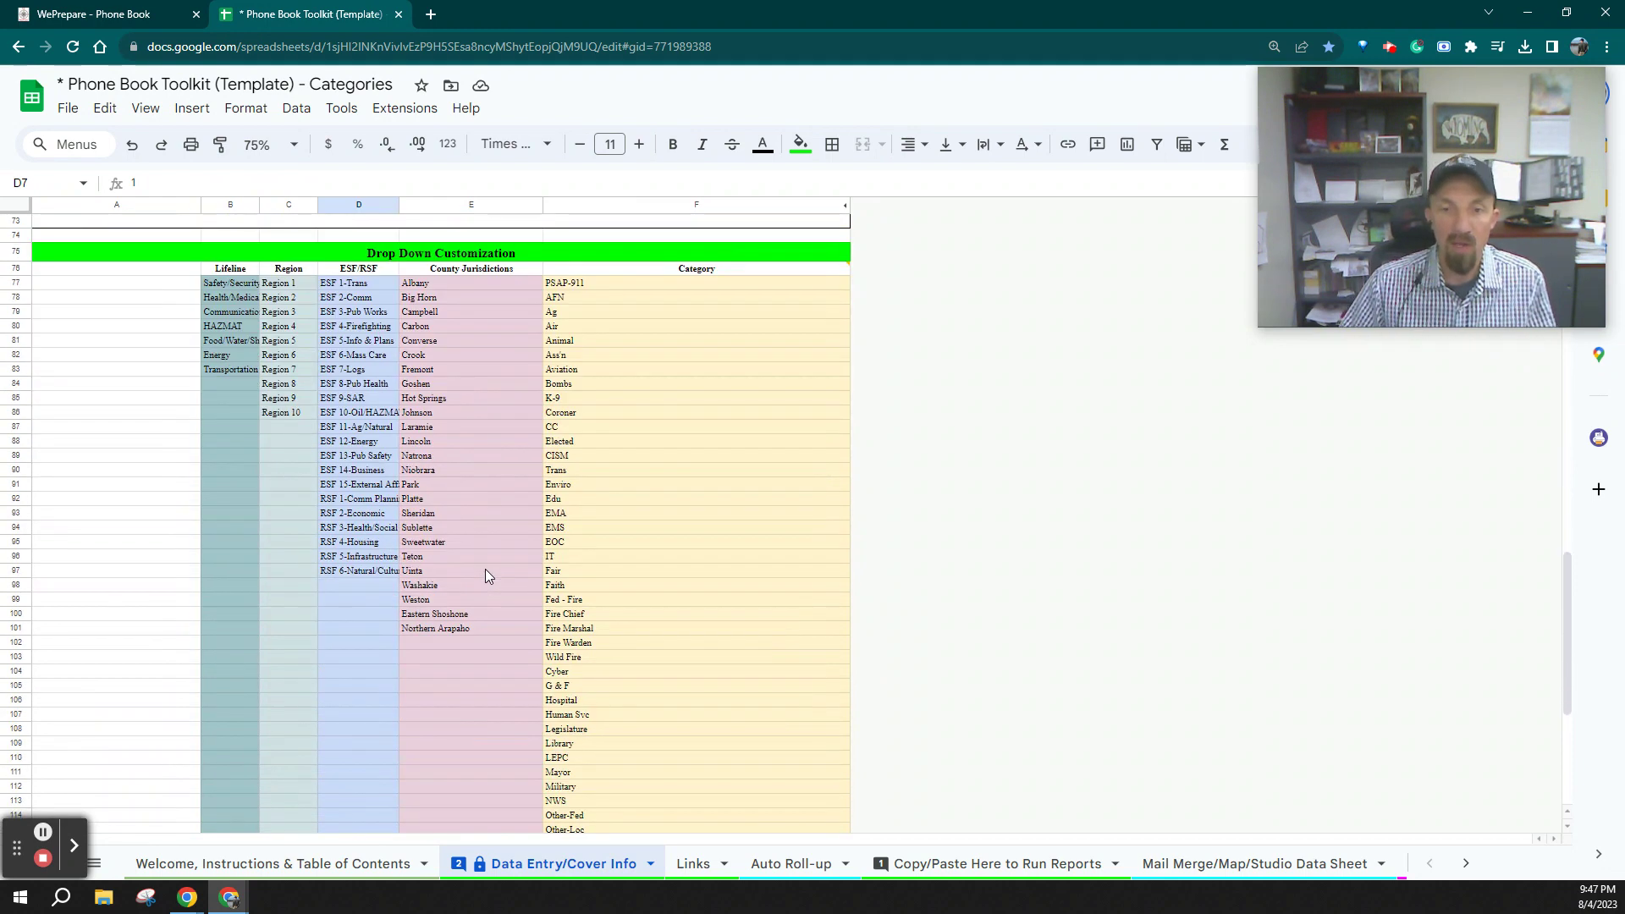
scroll(485, 569, "up", 2)
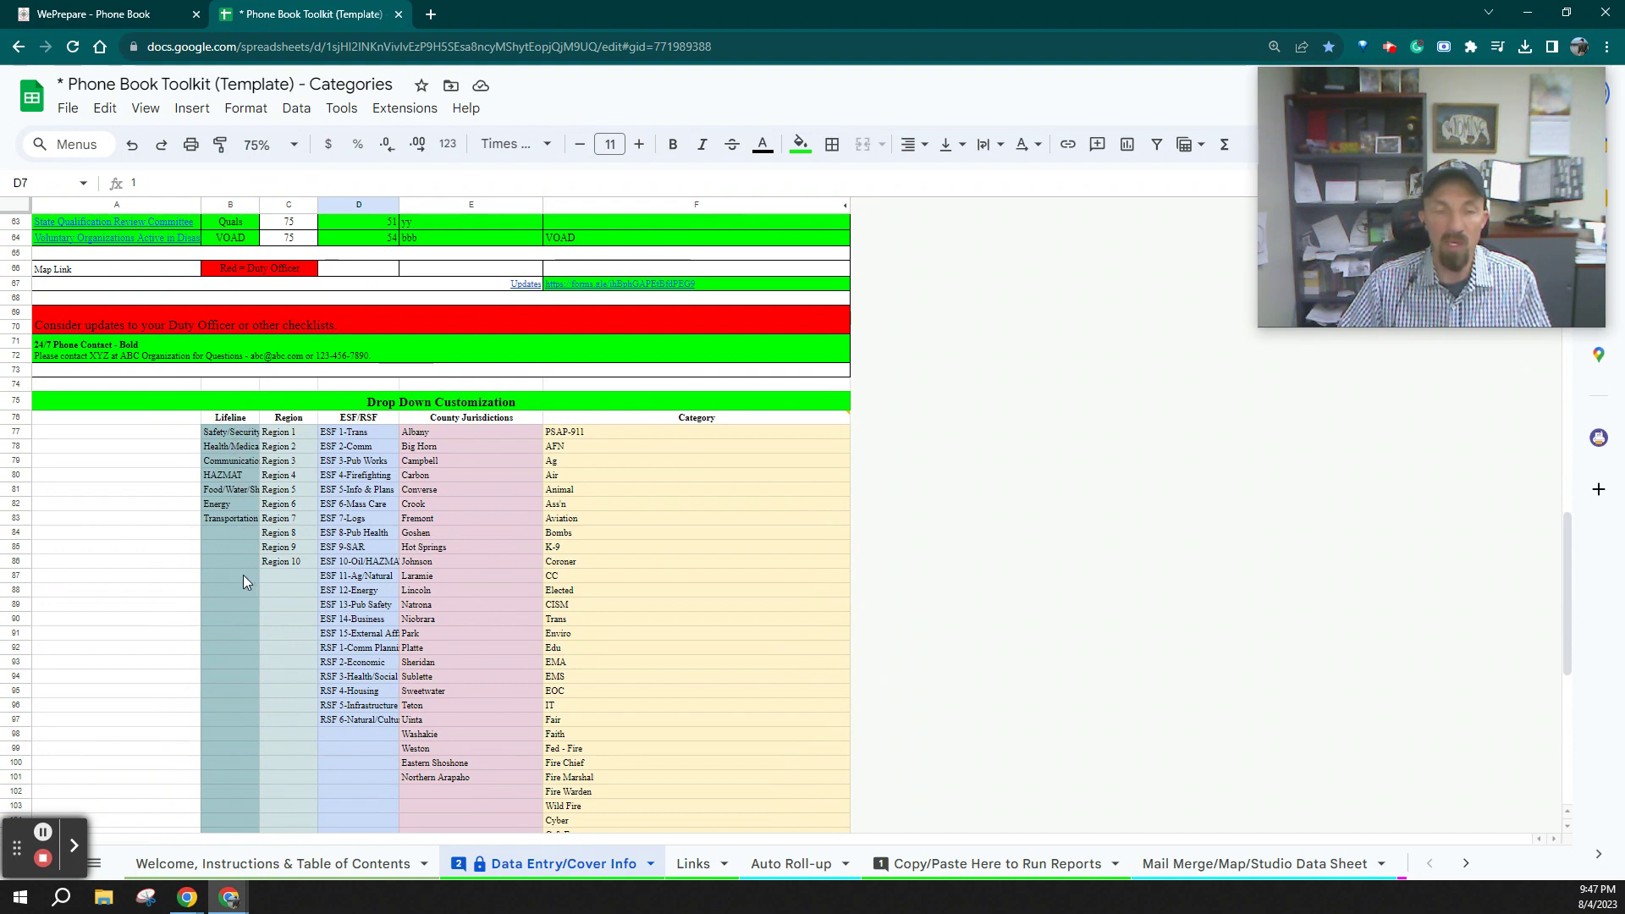
Add 'Water and Wastewater' as a new lifeline entry in cell B84
left_click(232, 531)
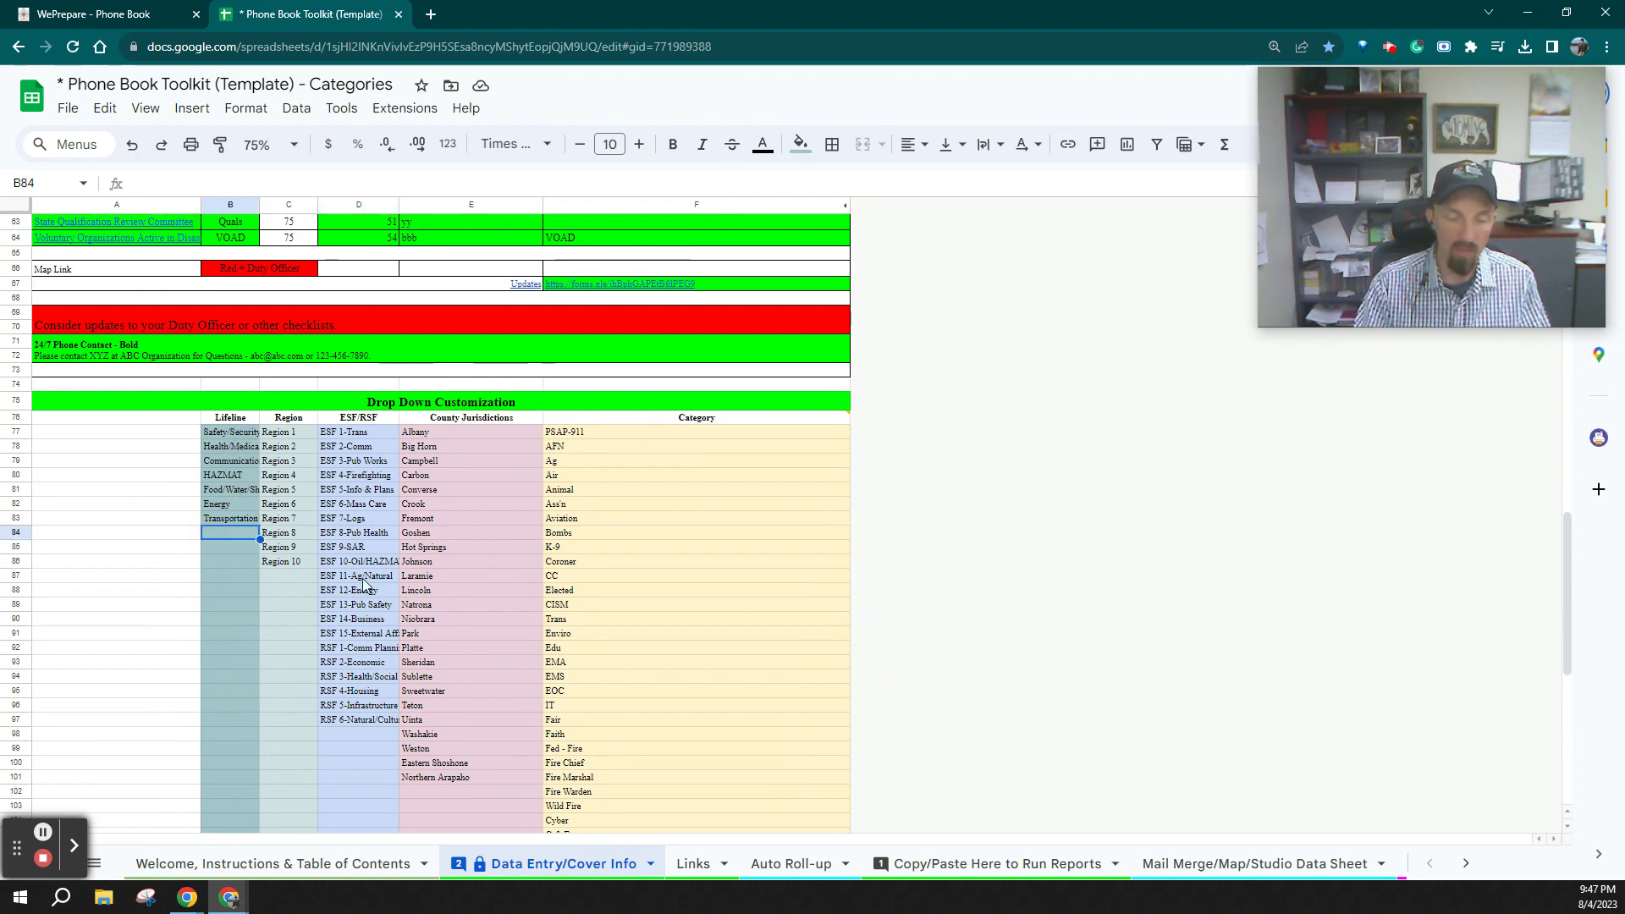
type("Water and Waster")
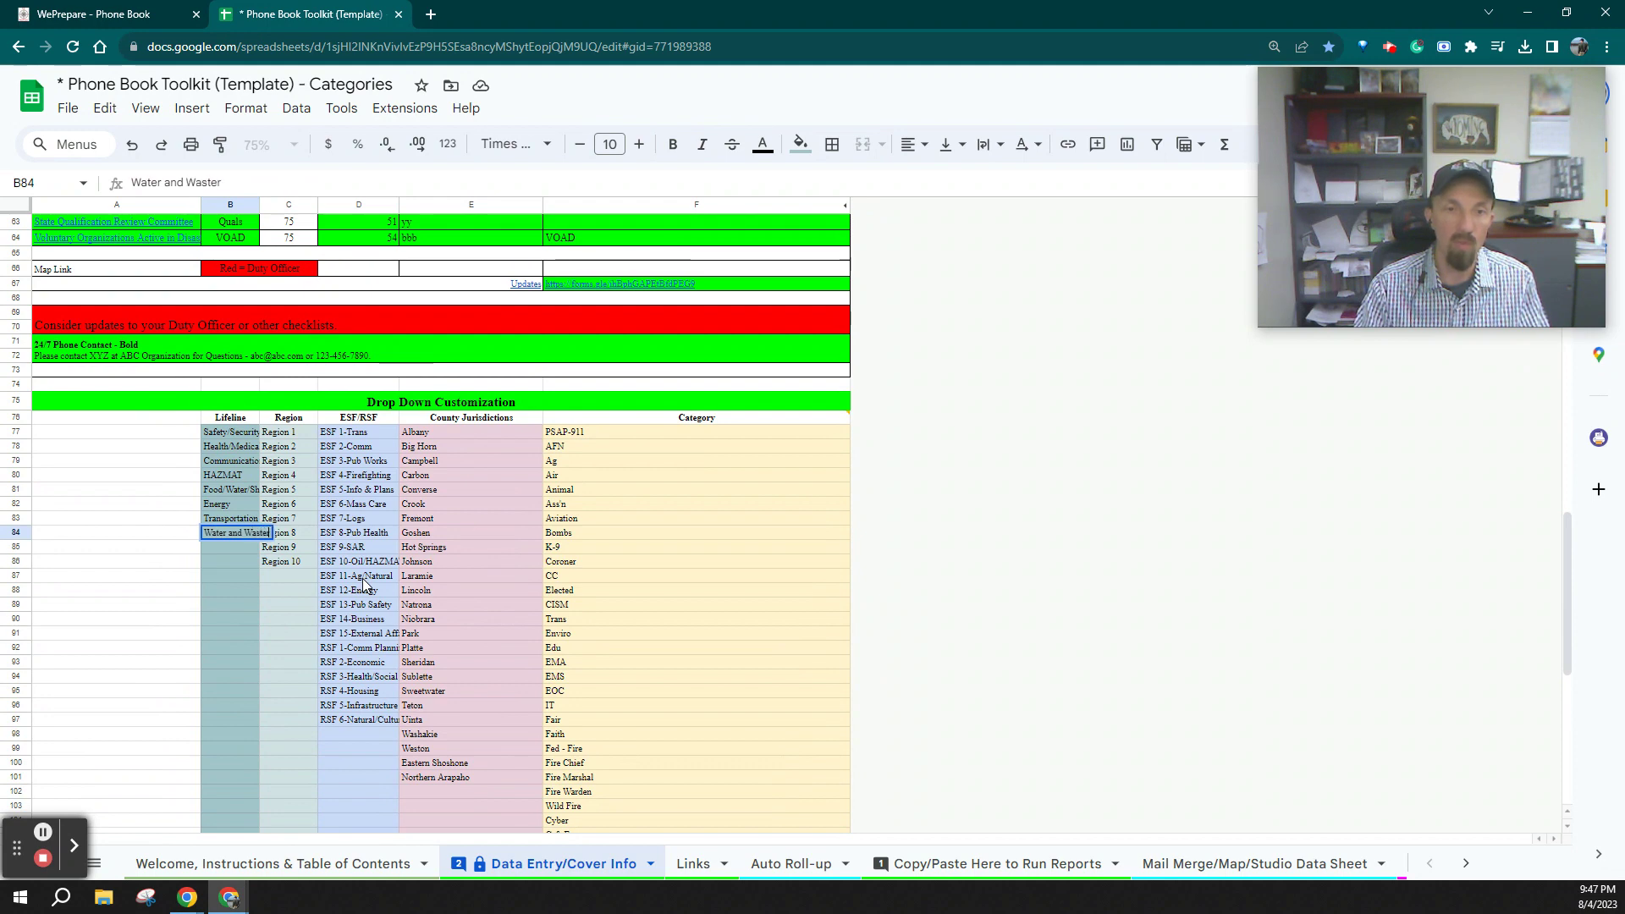
key("BackSpace")
type("Wwat")
key("BackSpace")
key("BackSpace")
key("BackSpace")
key("BackSpace")
type("water")
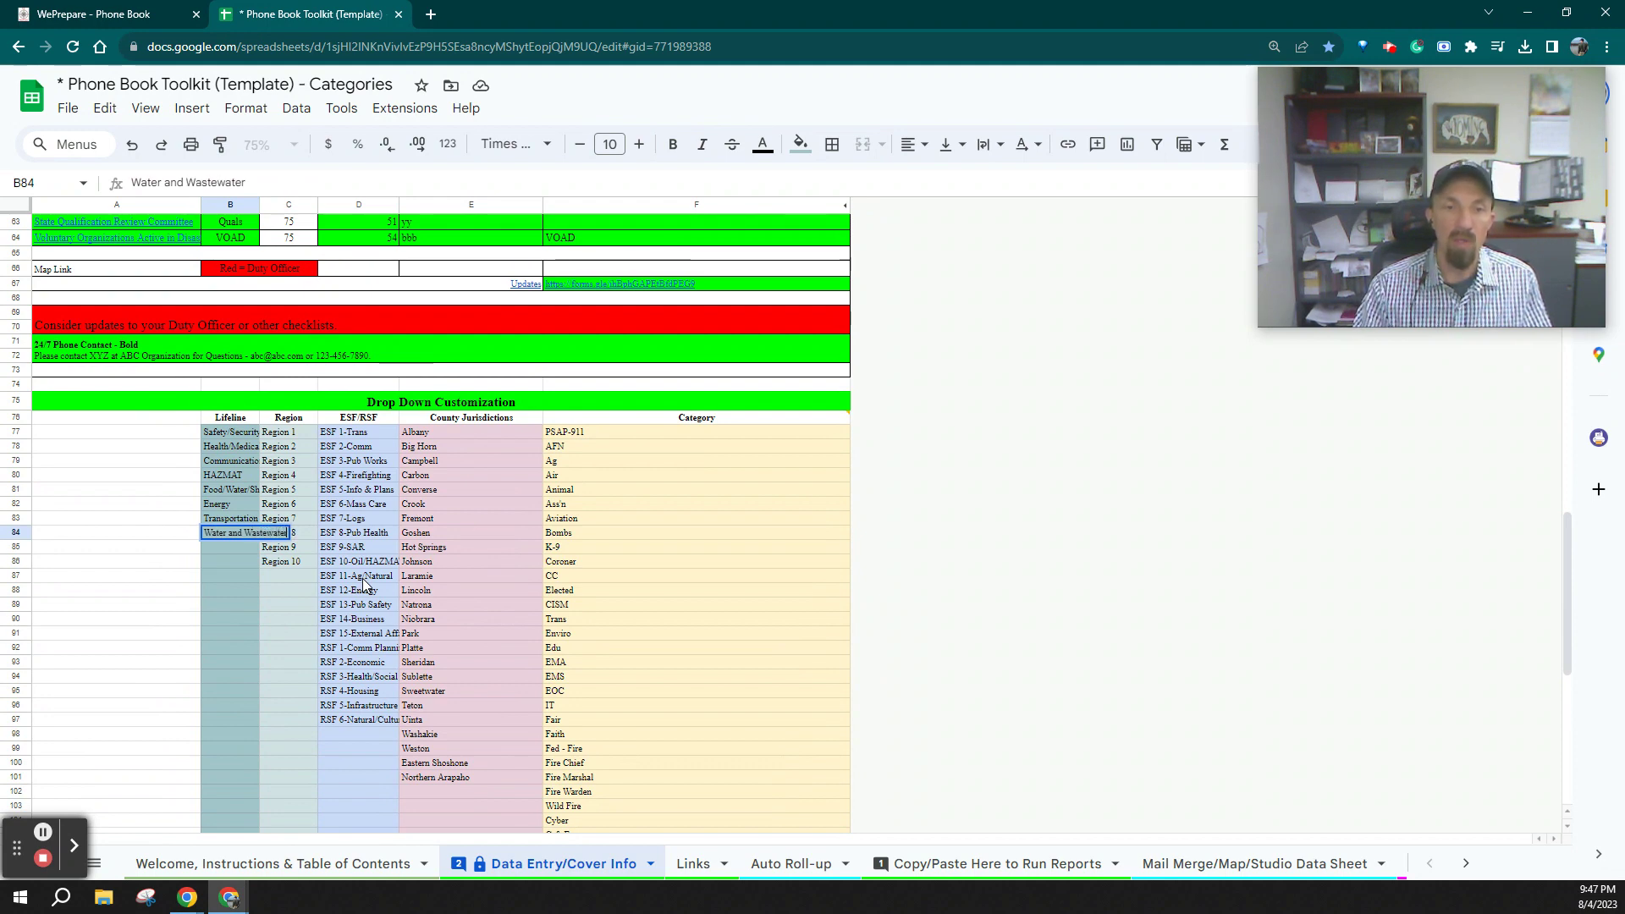
key("Return")
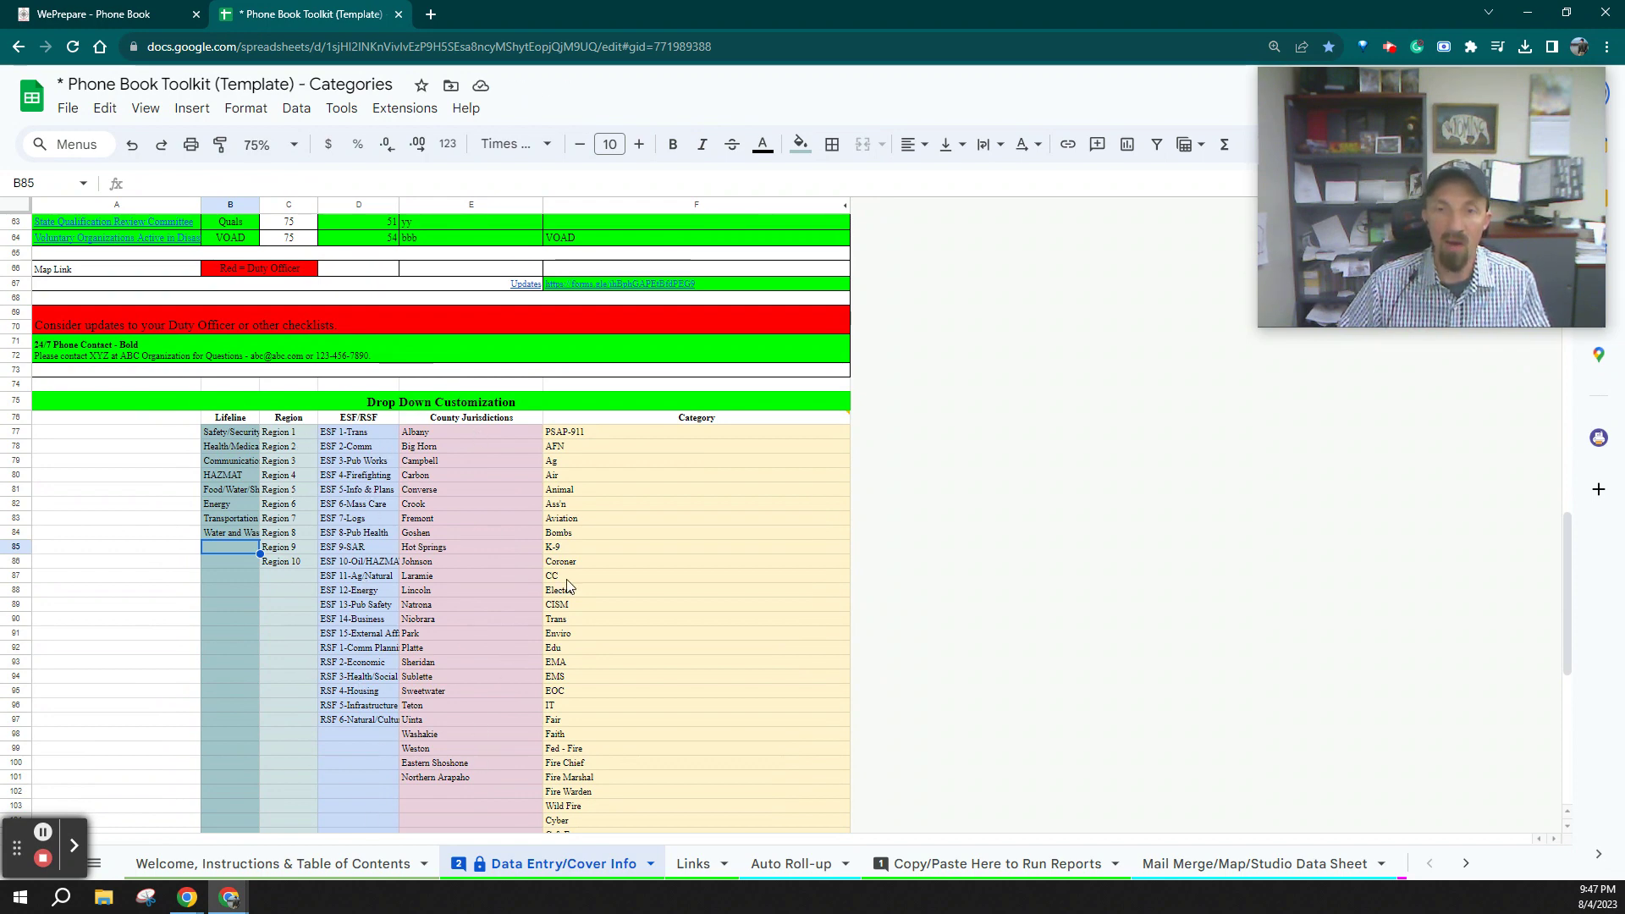
Check that category cell F96 references =B26, then open the Links sheet
scroll(680, 491, "down", 3)
scroll(637, 660, "down", 3)
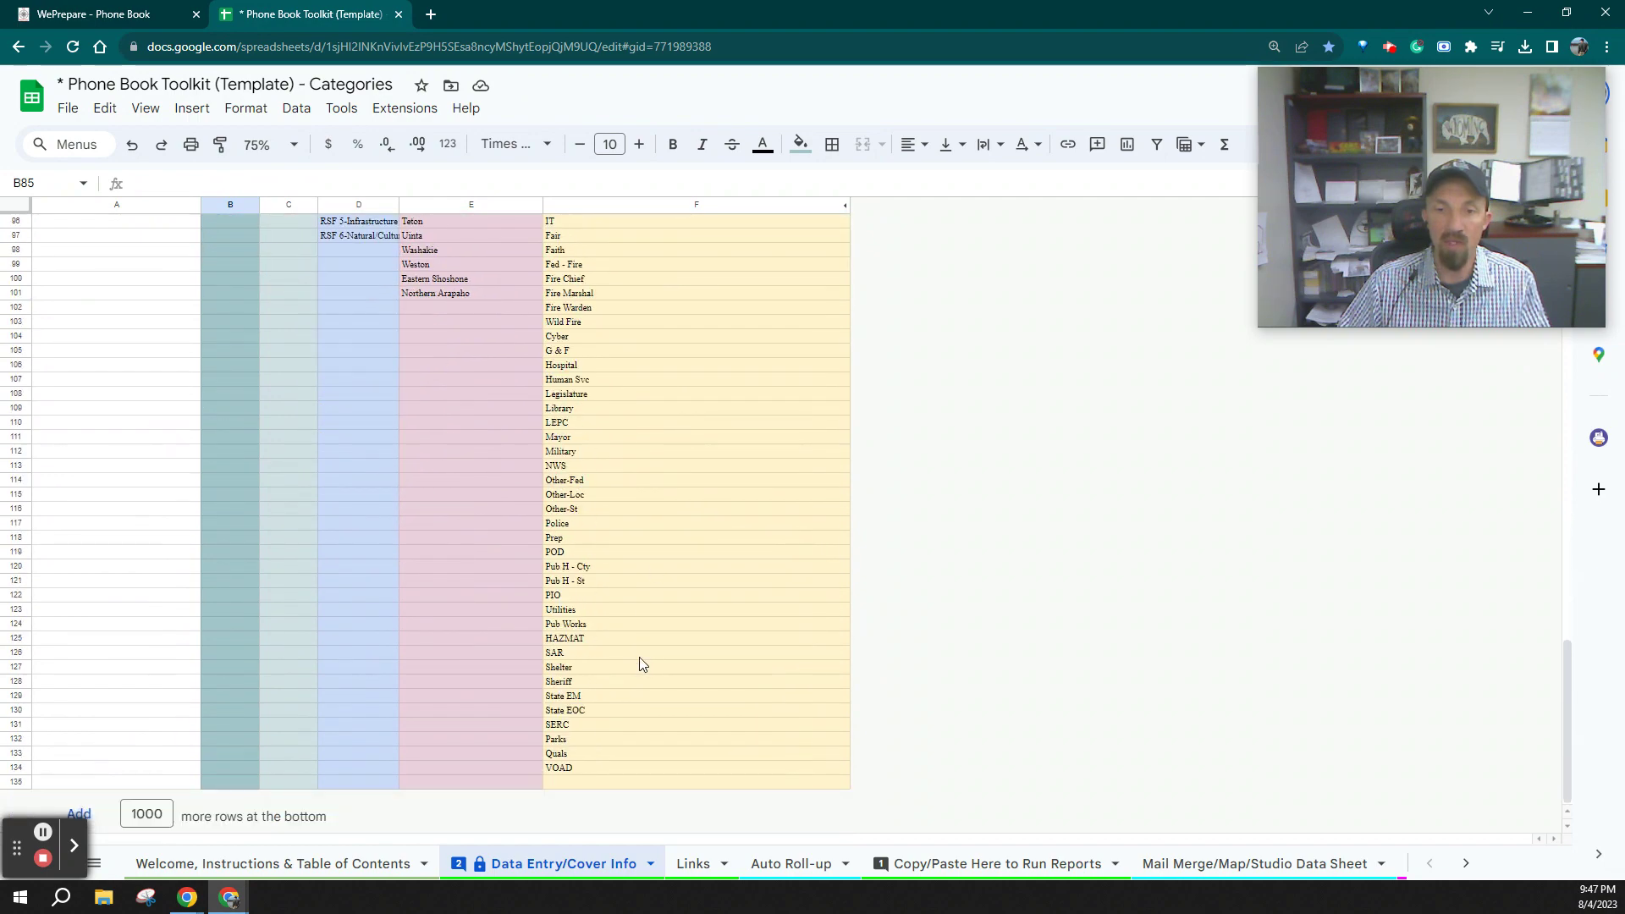
scroll(638, 660, "up", 15)
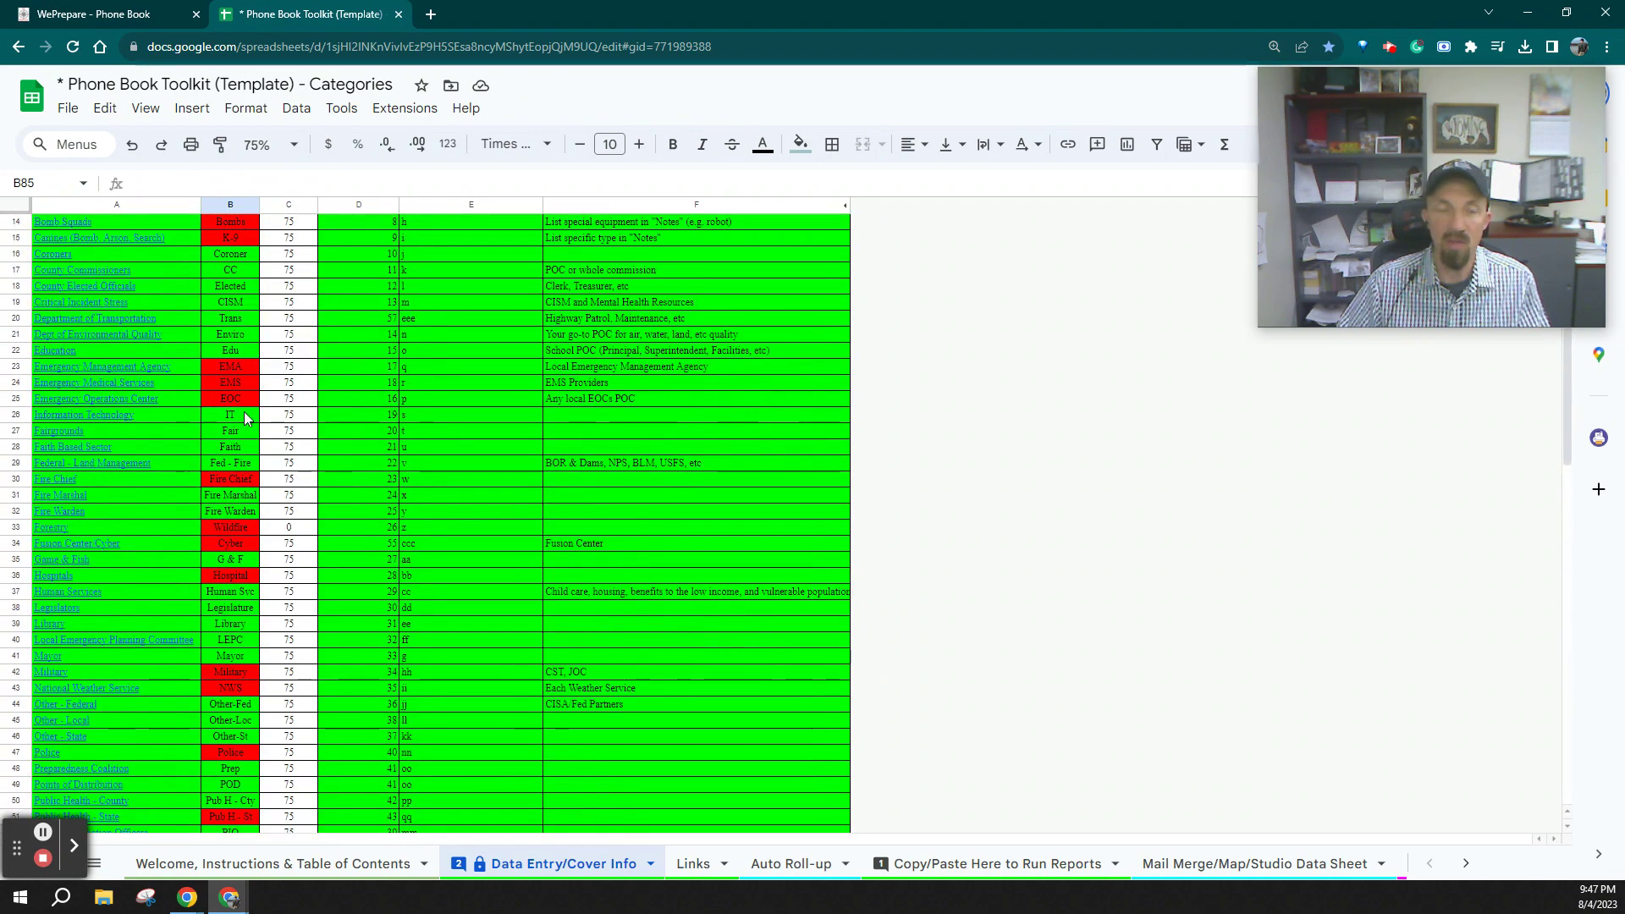
mouse_move(172, 502)
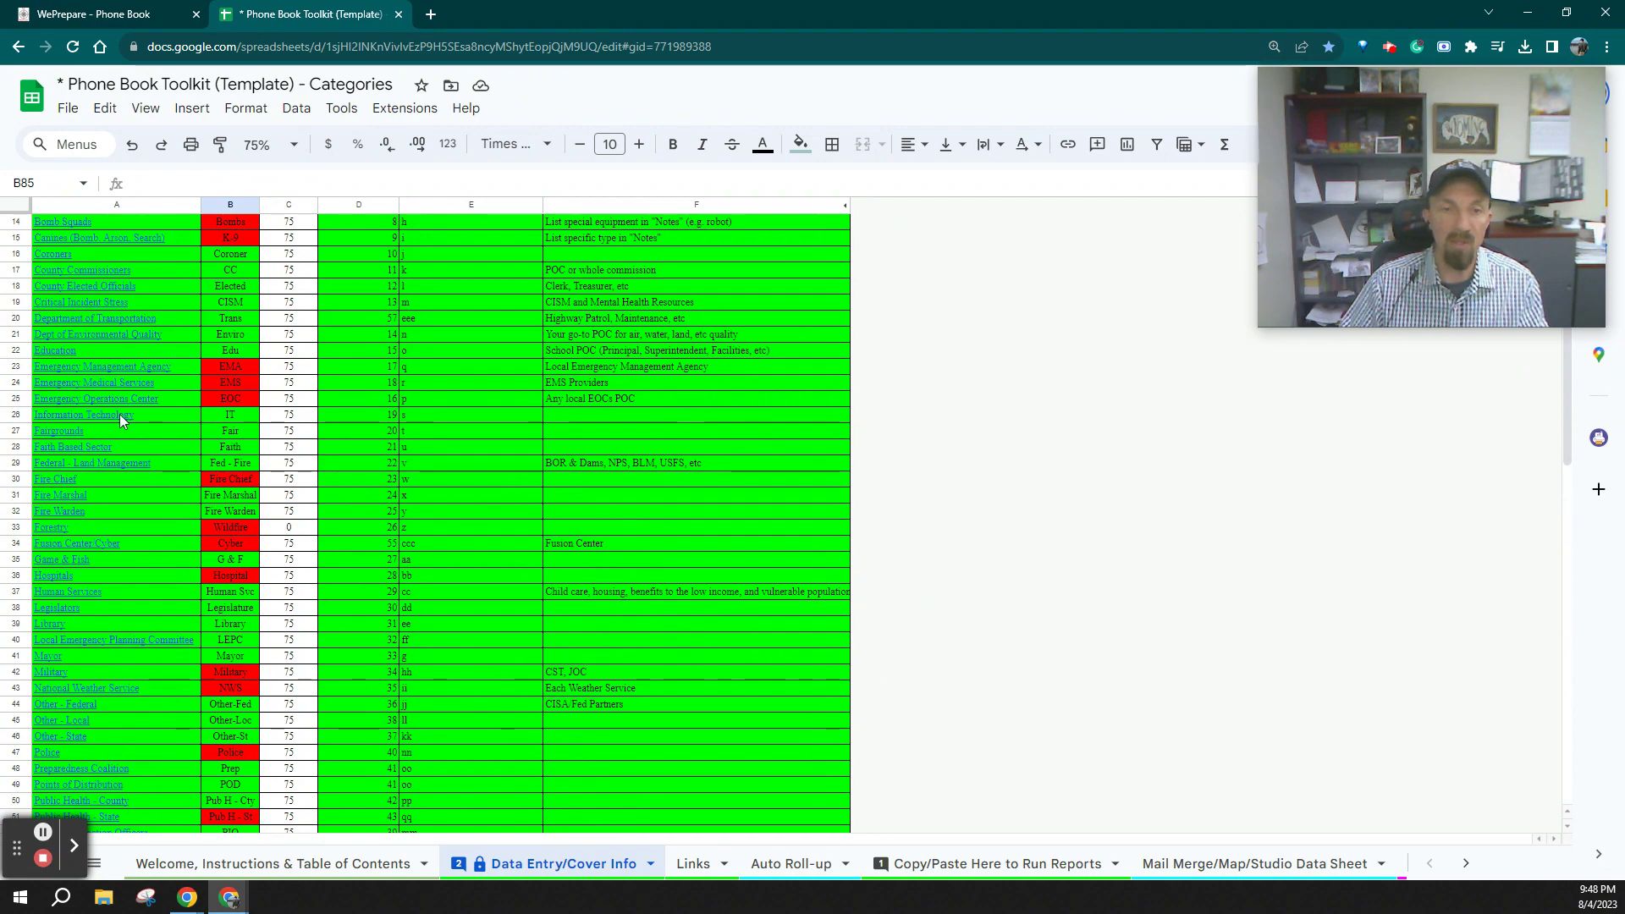
scroll(550, 713, "down", 10)
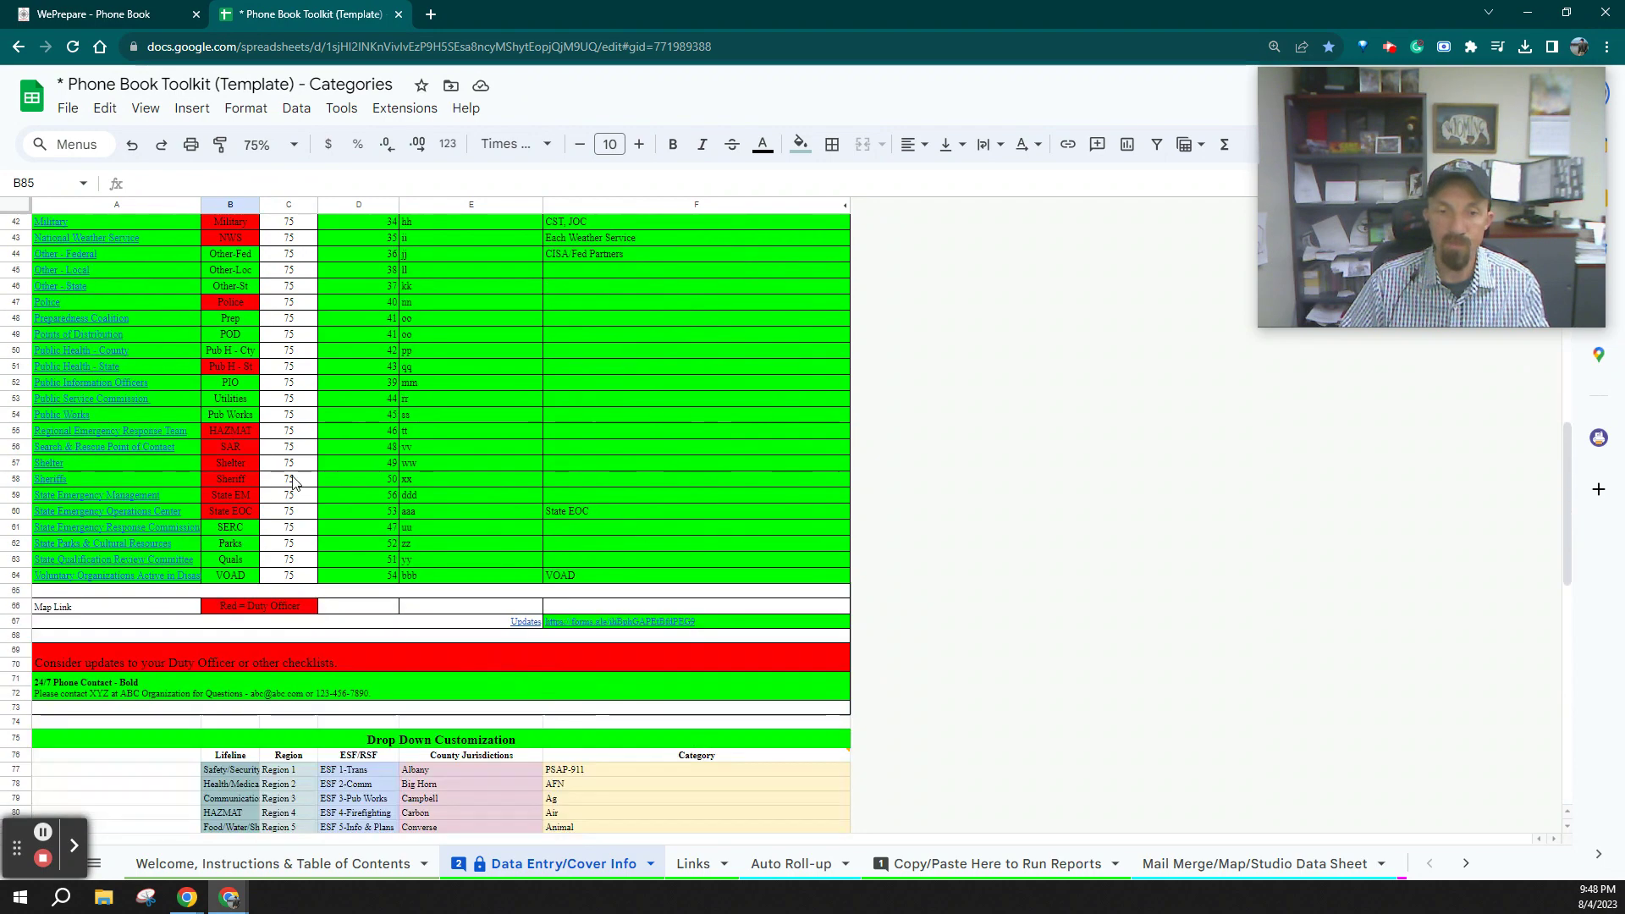
scroll(610, 645, "down", 8)
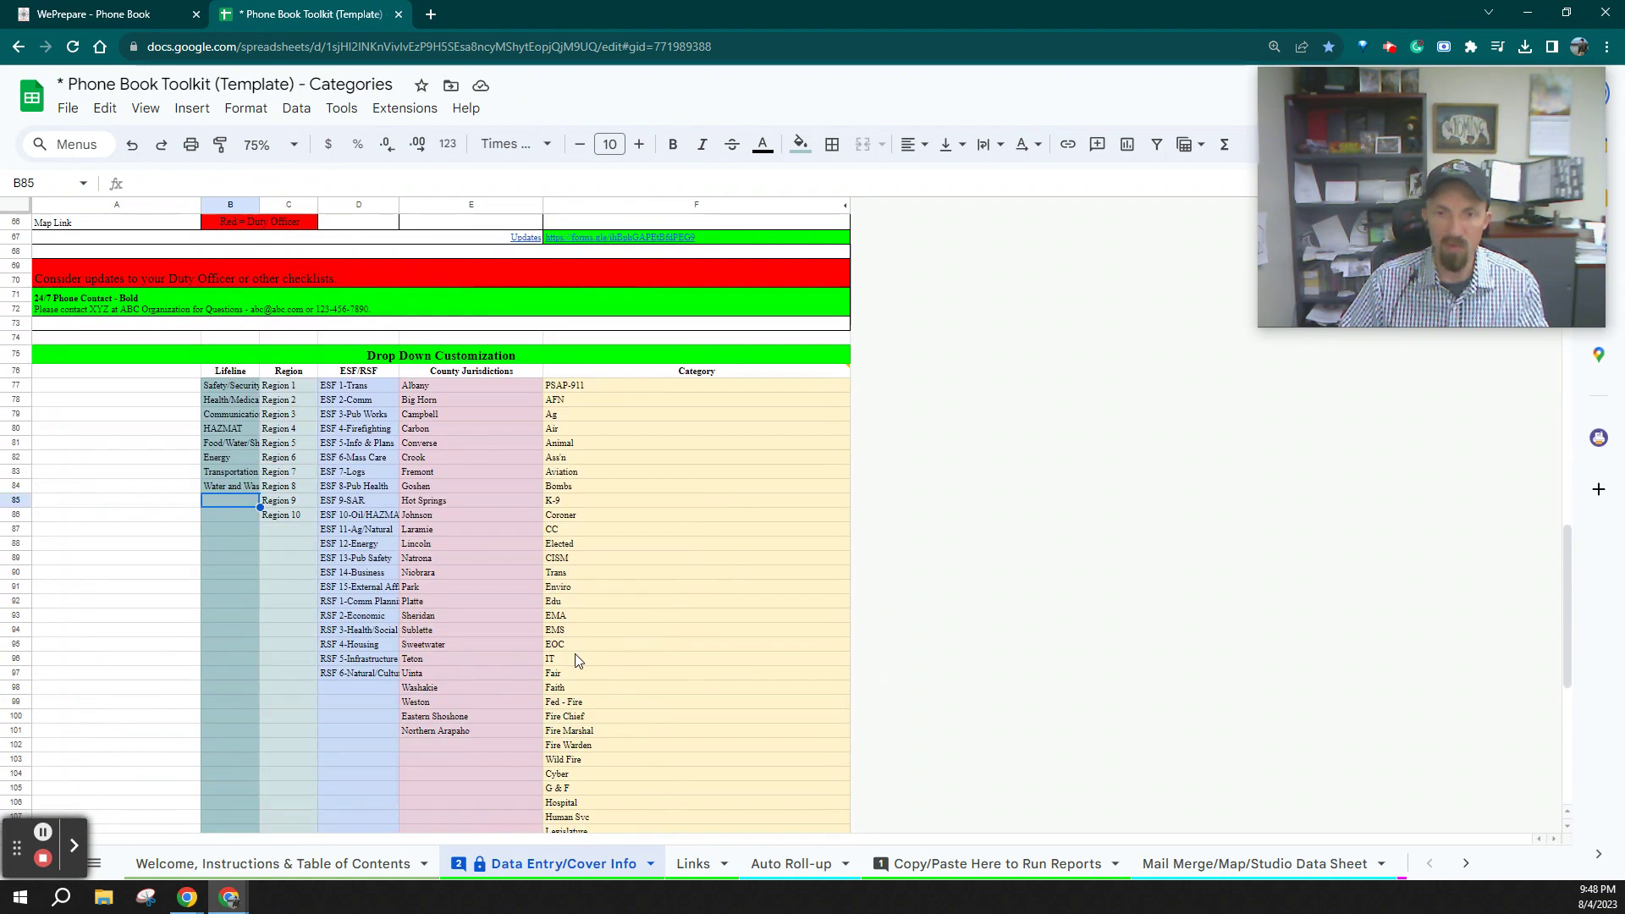
left_click(585, 661)
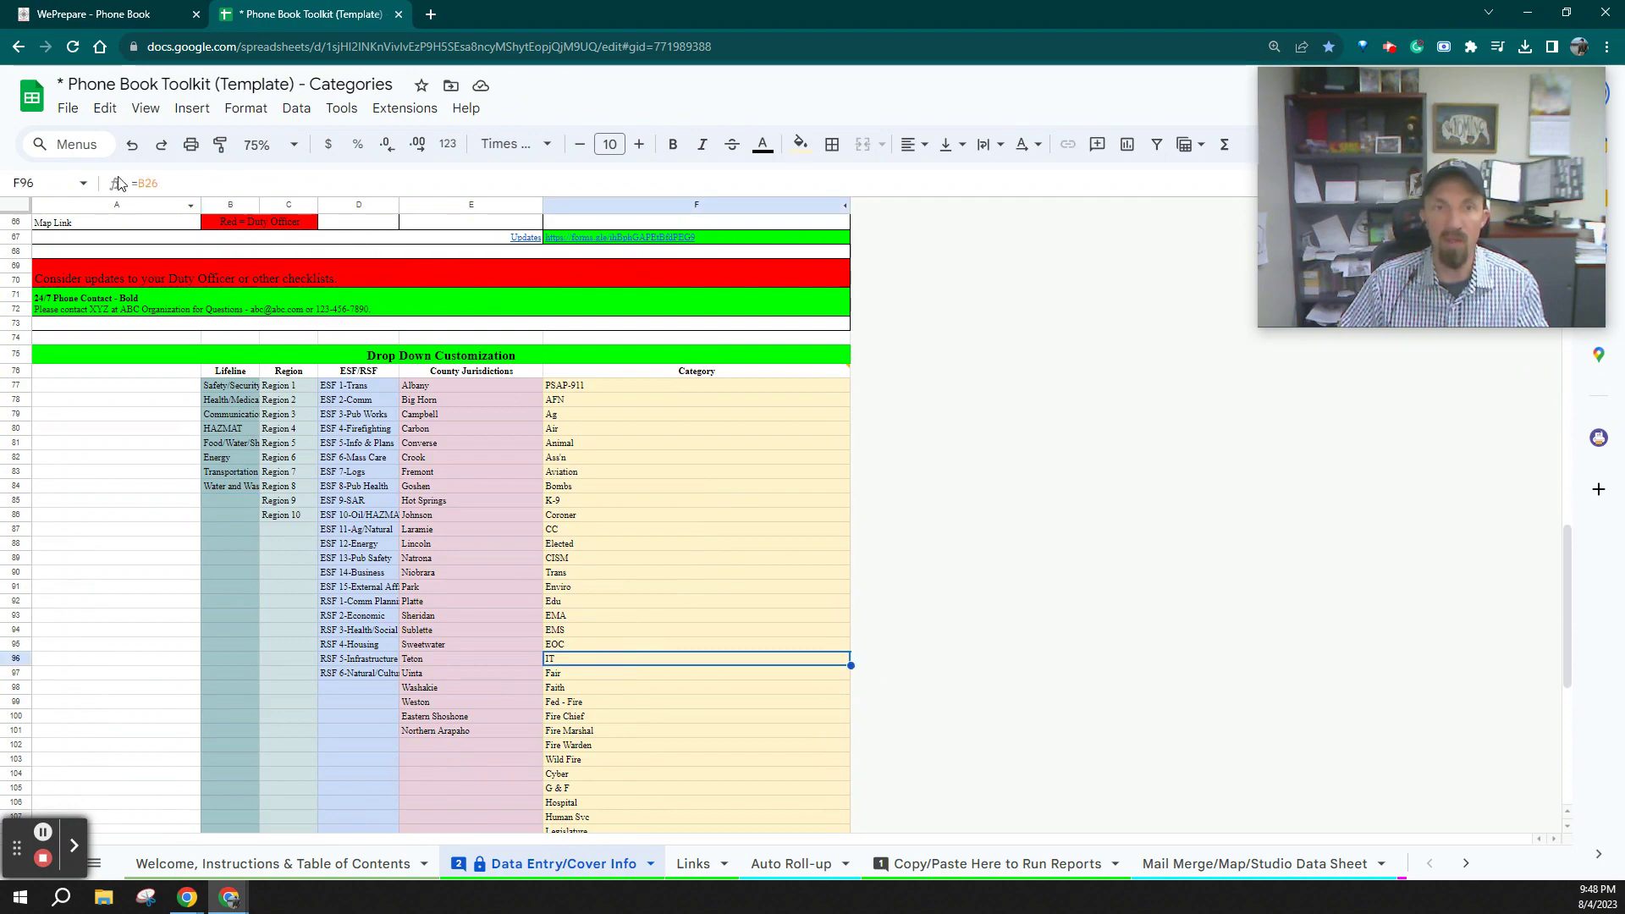
scroll(648, 611, "up", 20)
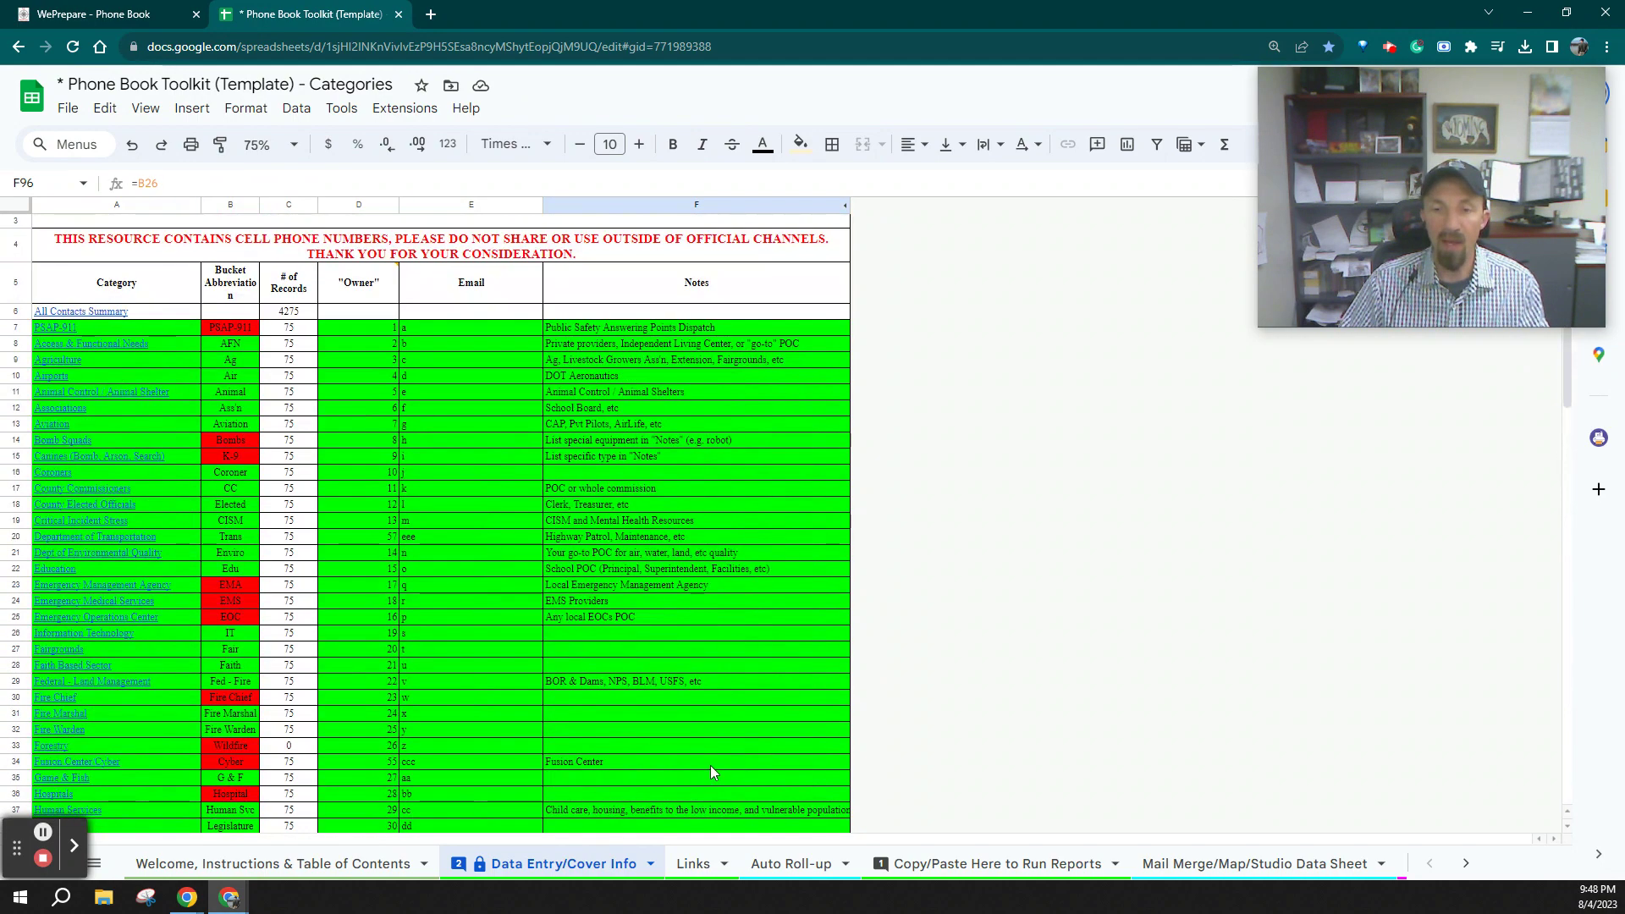
left_click(693, 863)
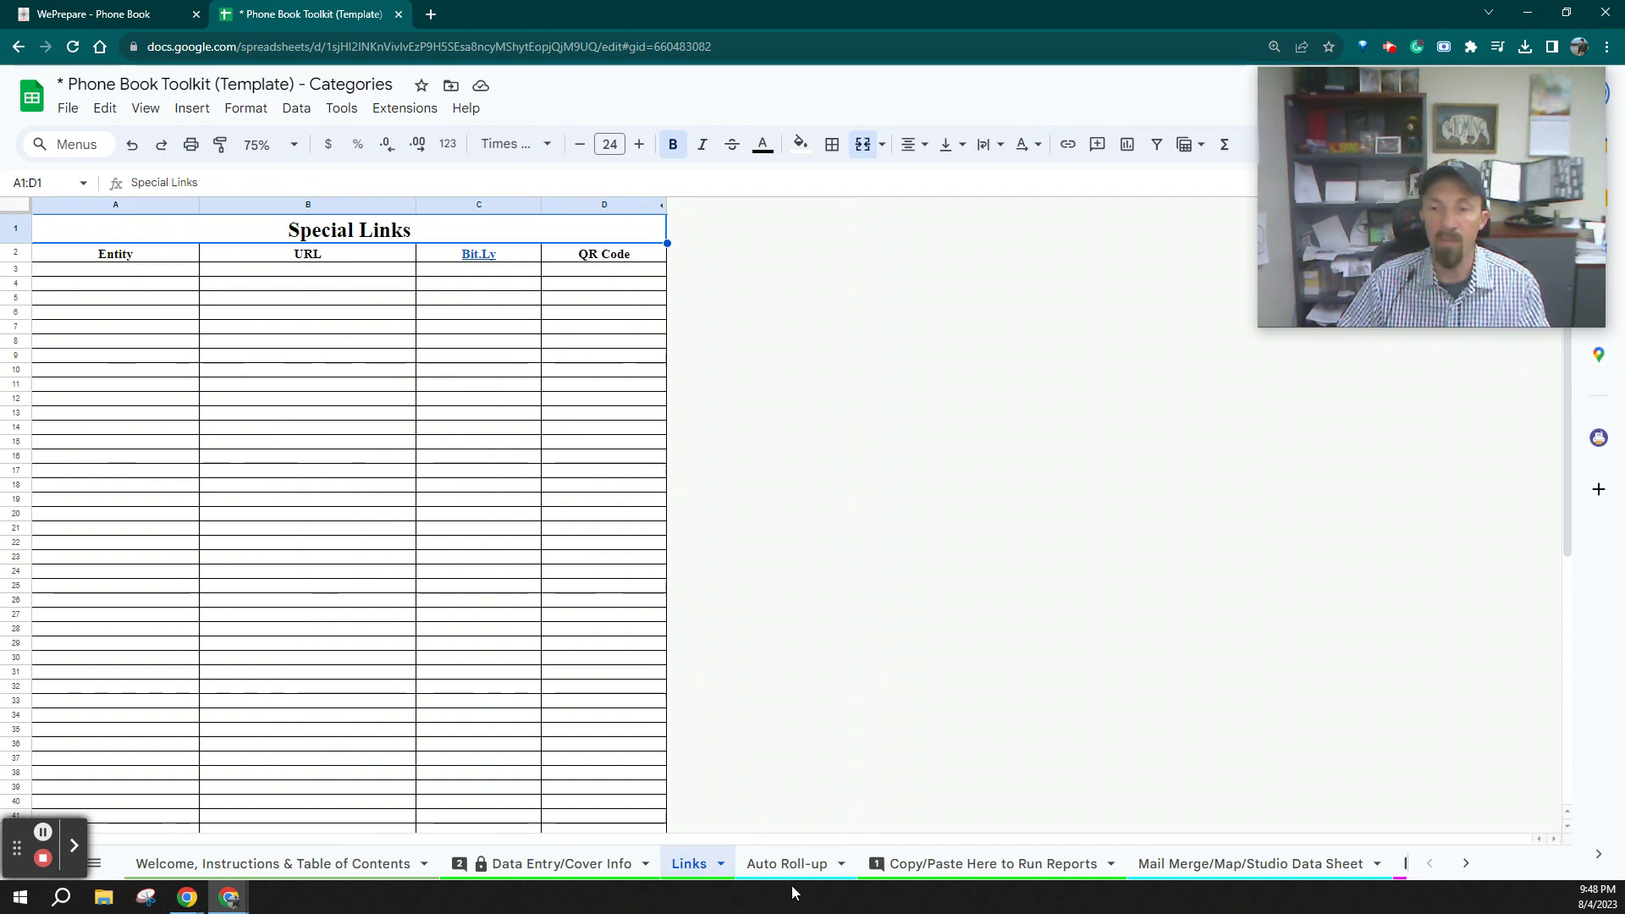
Scroll the sheet tabs to the category tabs and open the AFN sheet
scroll(816, 880, "down", 10)
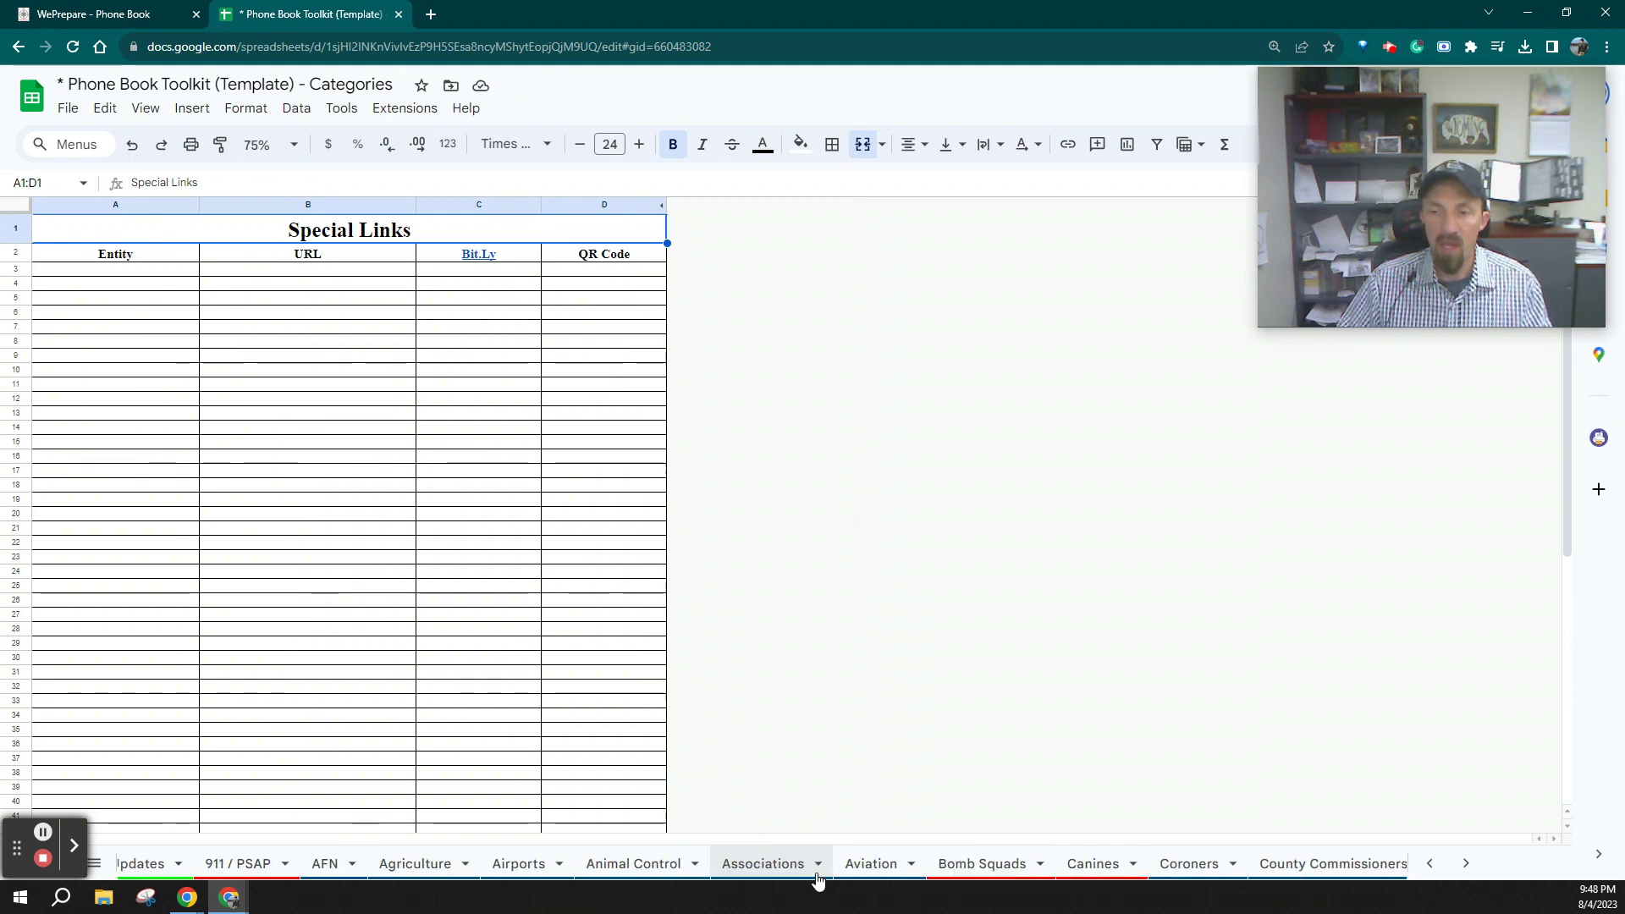
left_click(354, 870)
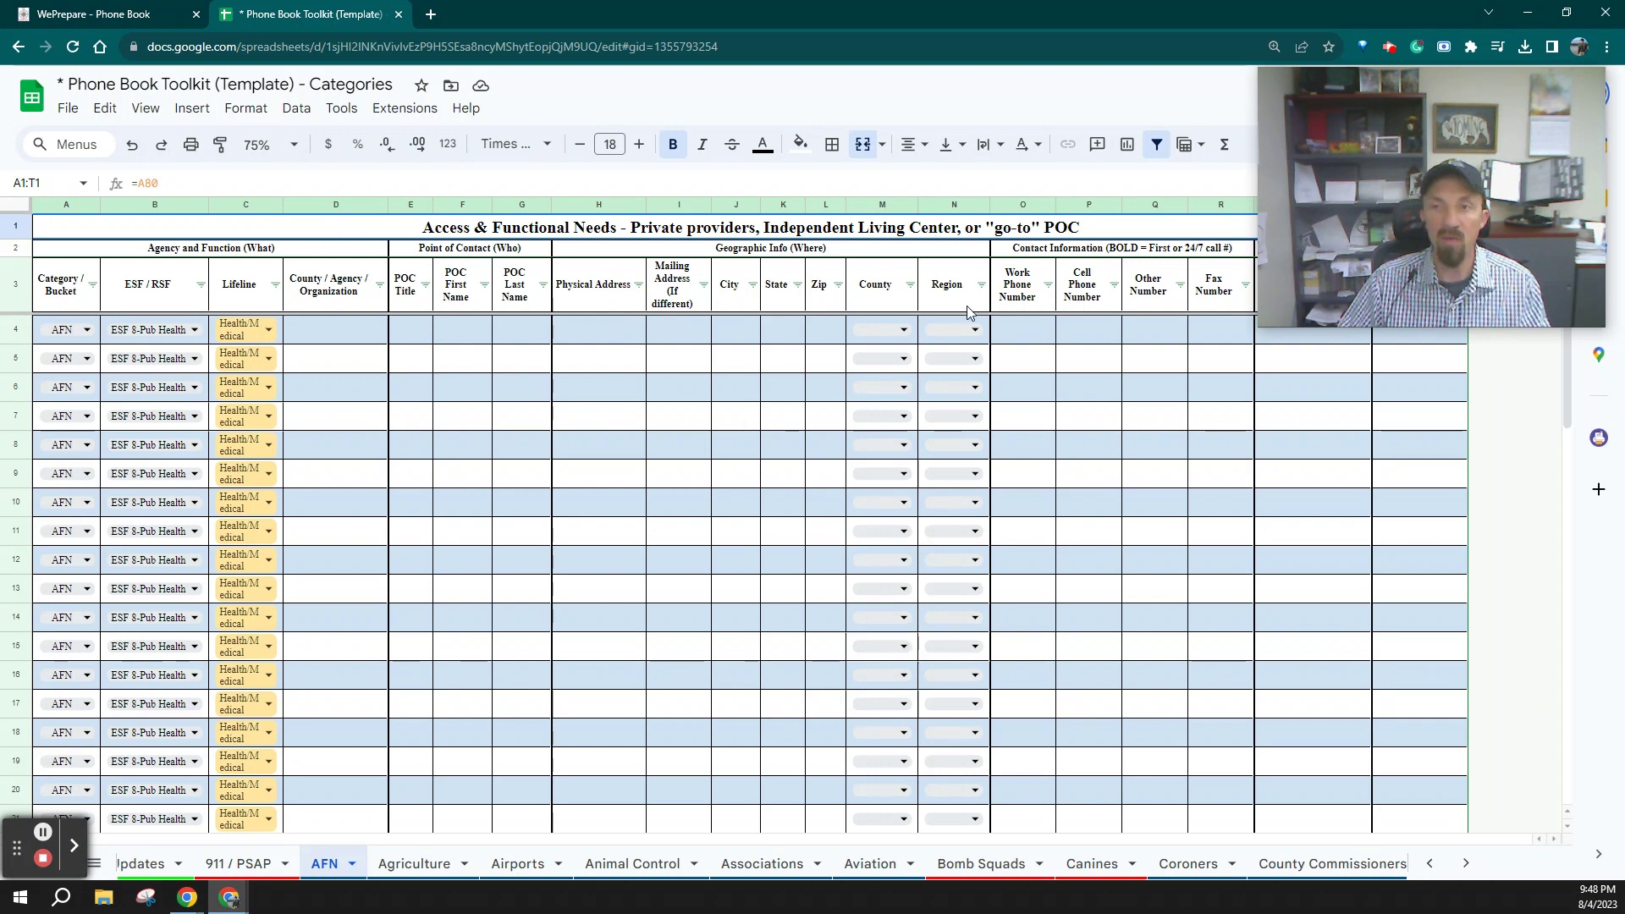
Check the first row's category choices, leaving it set to AFN
mouse_move(1363, 188)
left_click_drag(1364, 188, 1344, 714)
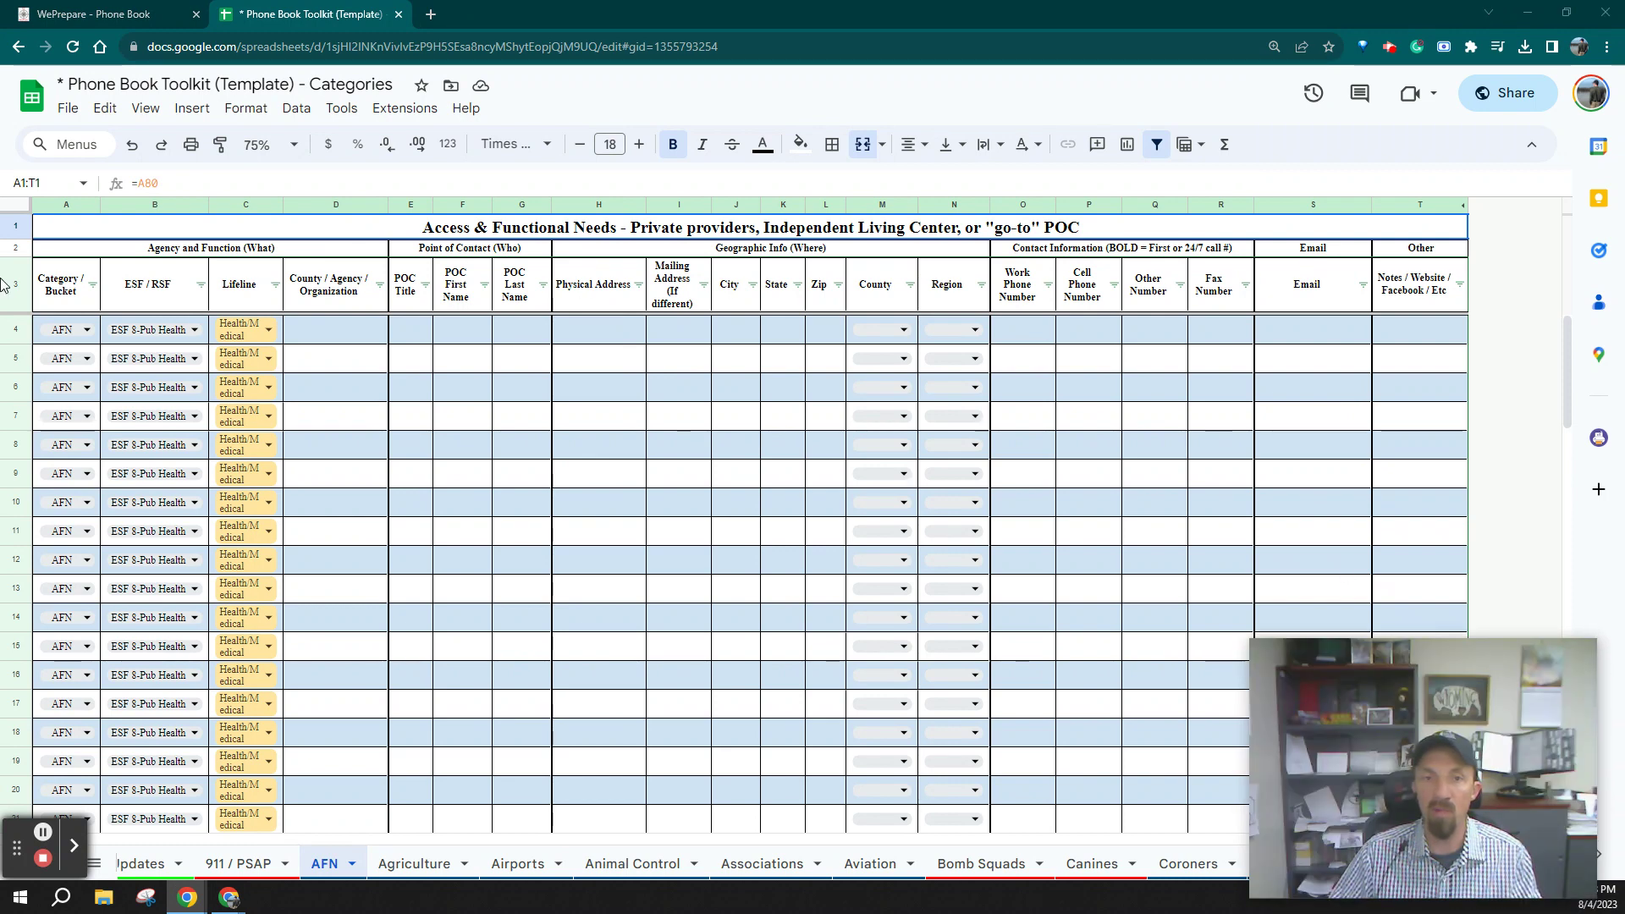
left_click(85, 331)
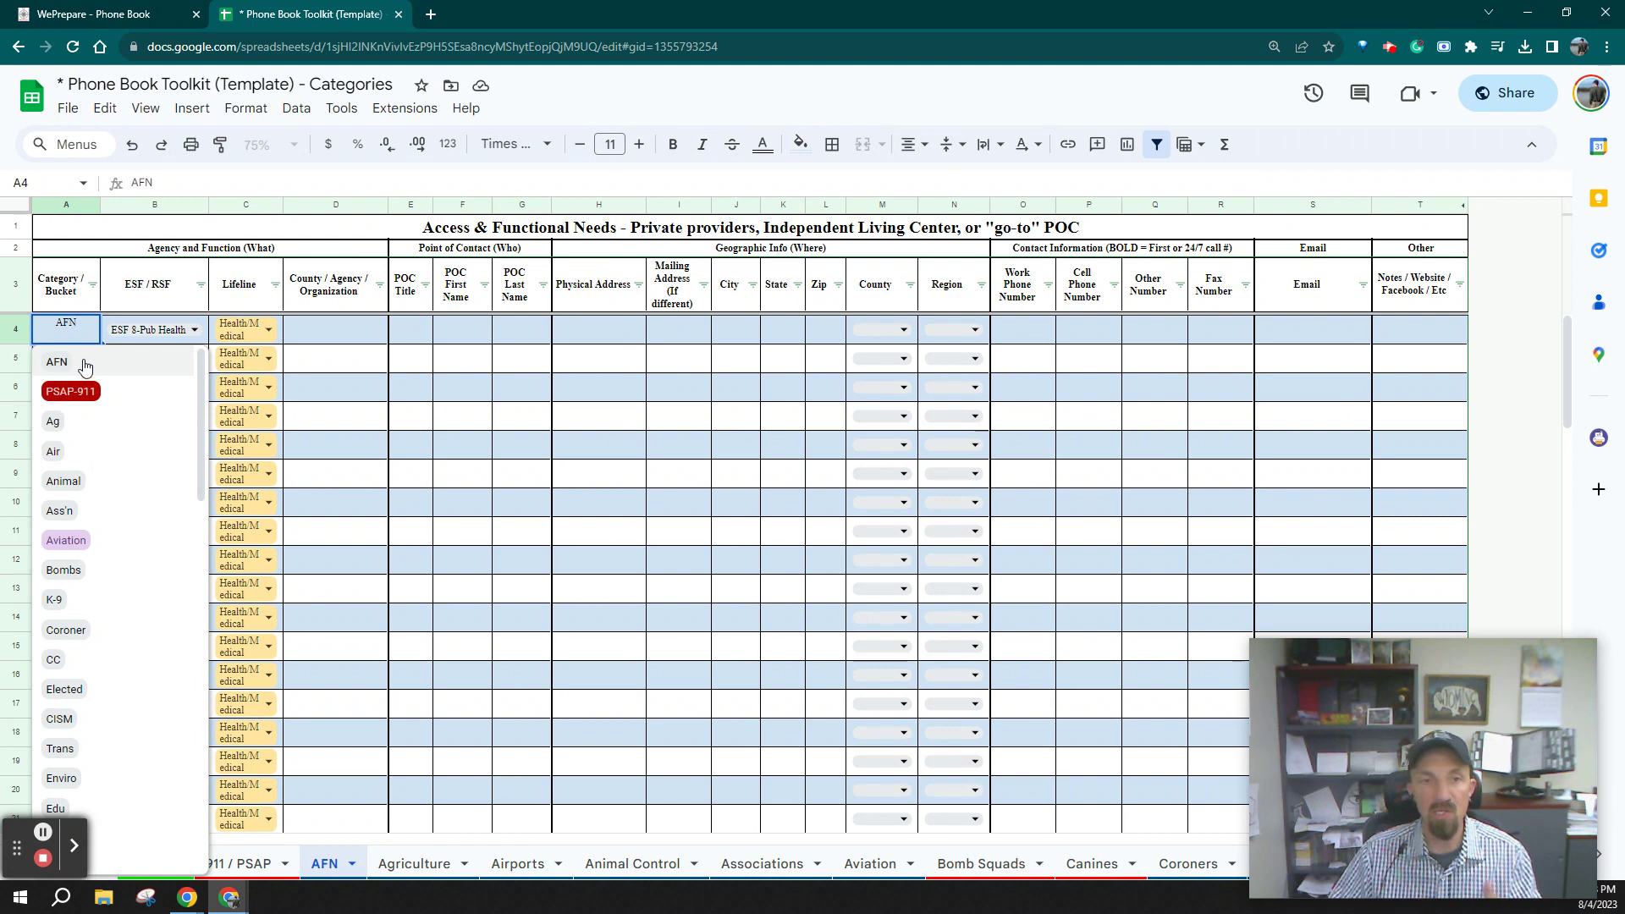
left_click(317, 362)
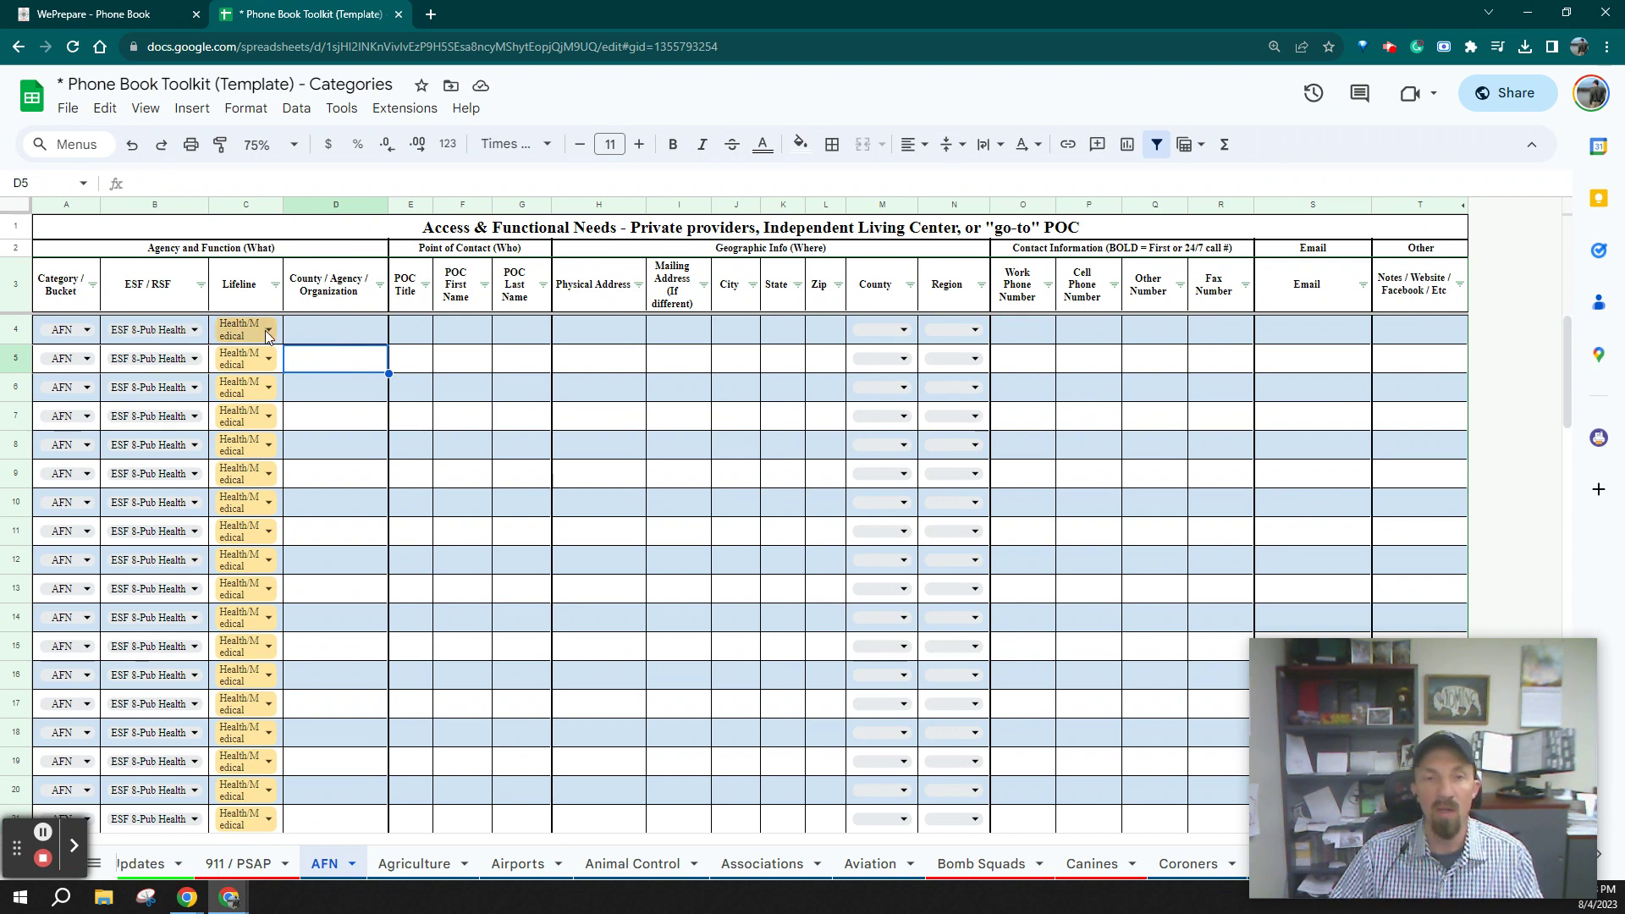
Enter Meal on Wheels, title Director, and the contact's first and last name in row 4
left_click(338, 336)
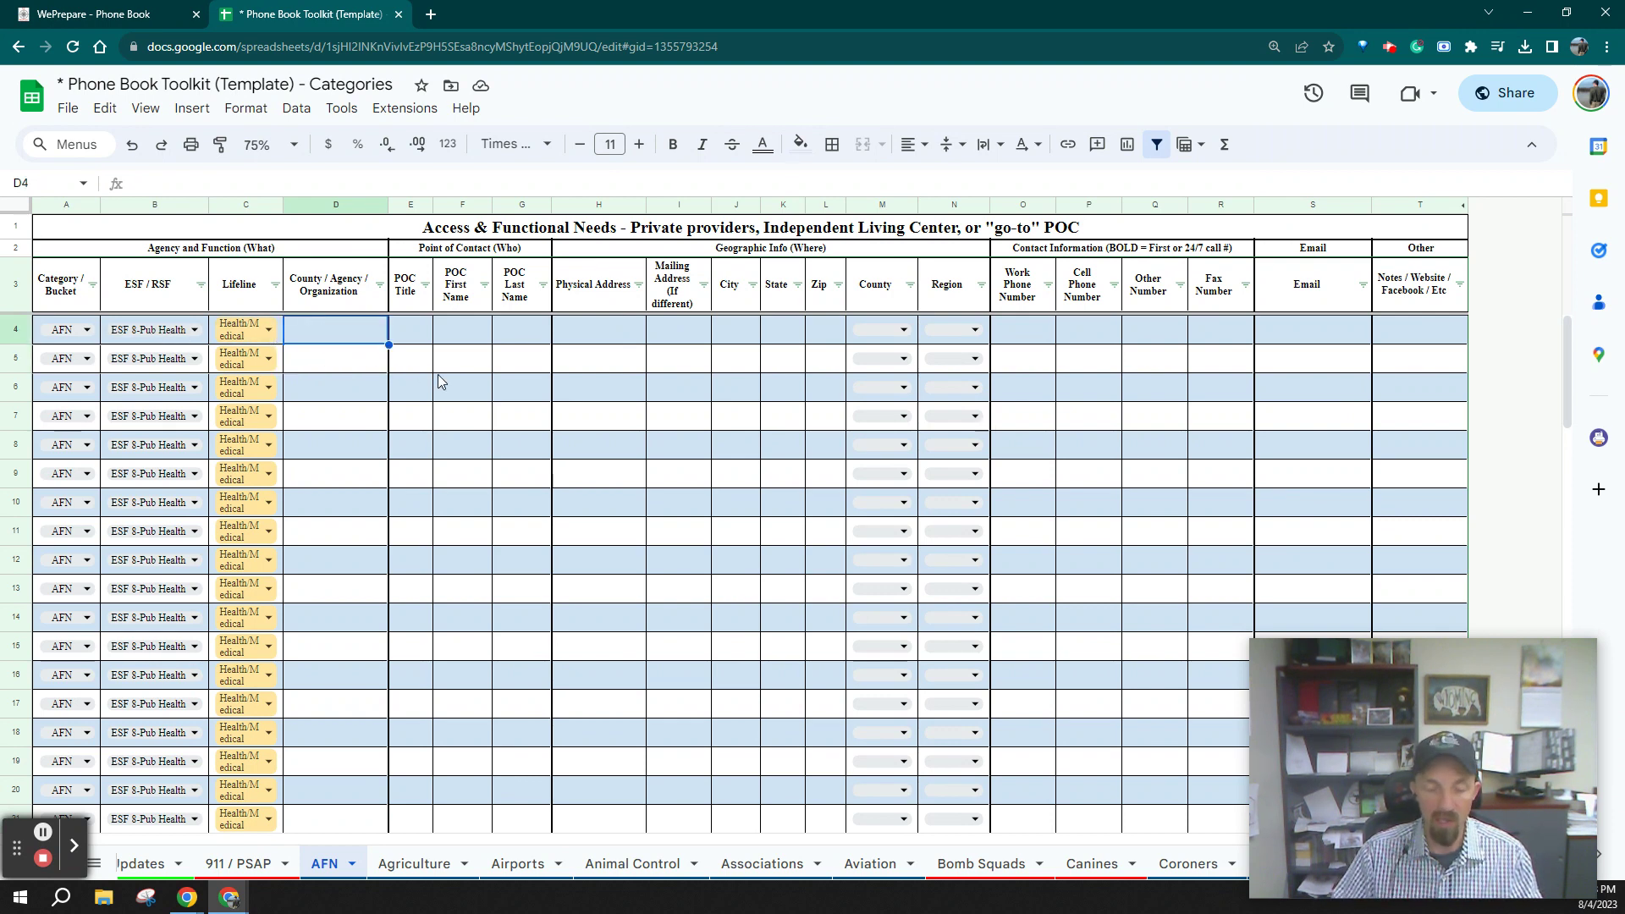
type("Meal on Wheels")
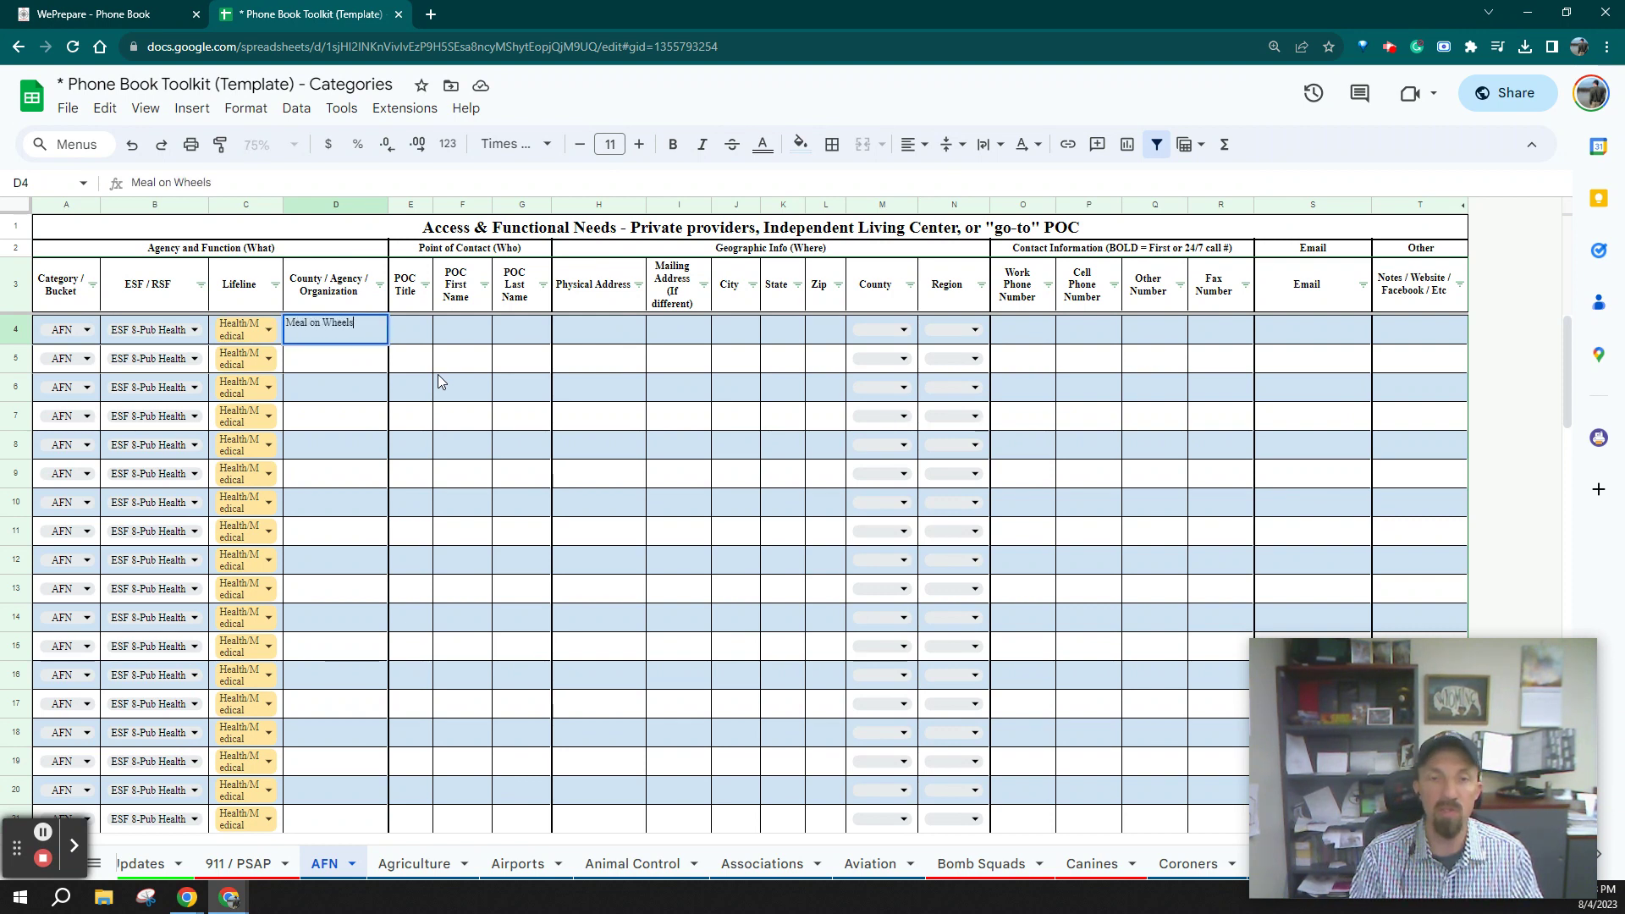
key("Tab")
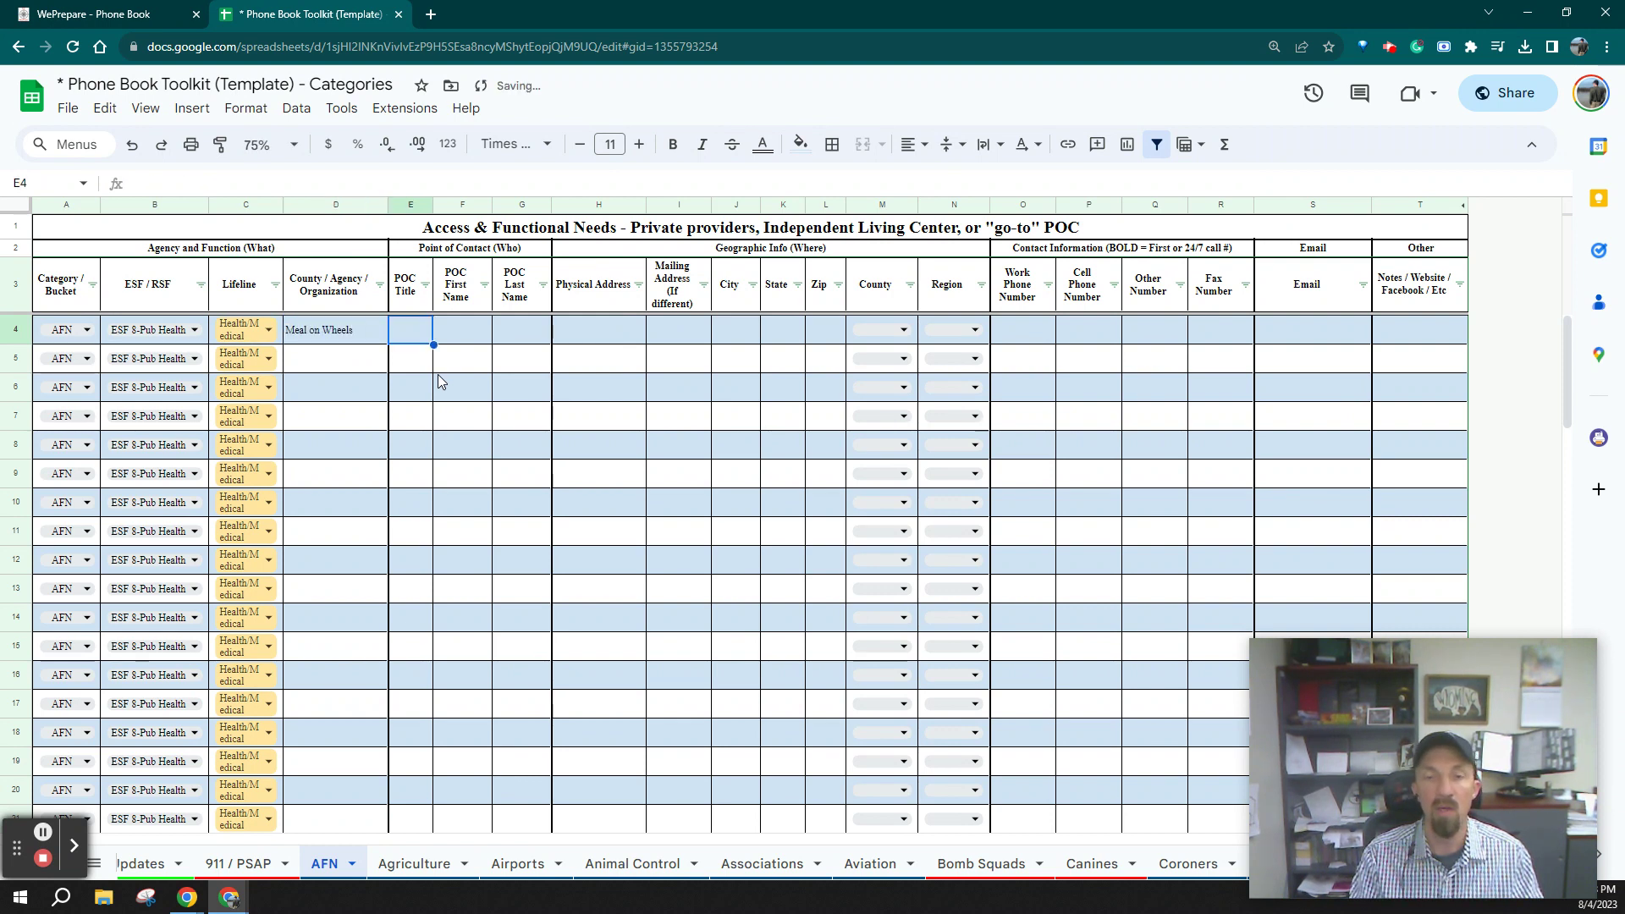
type("Director")
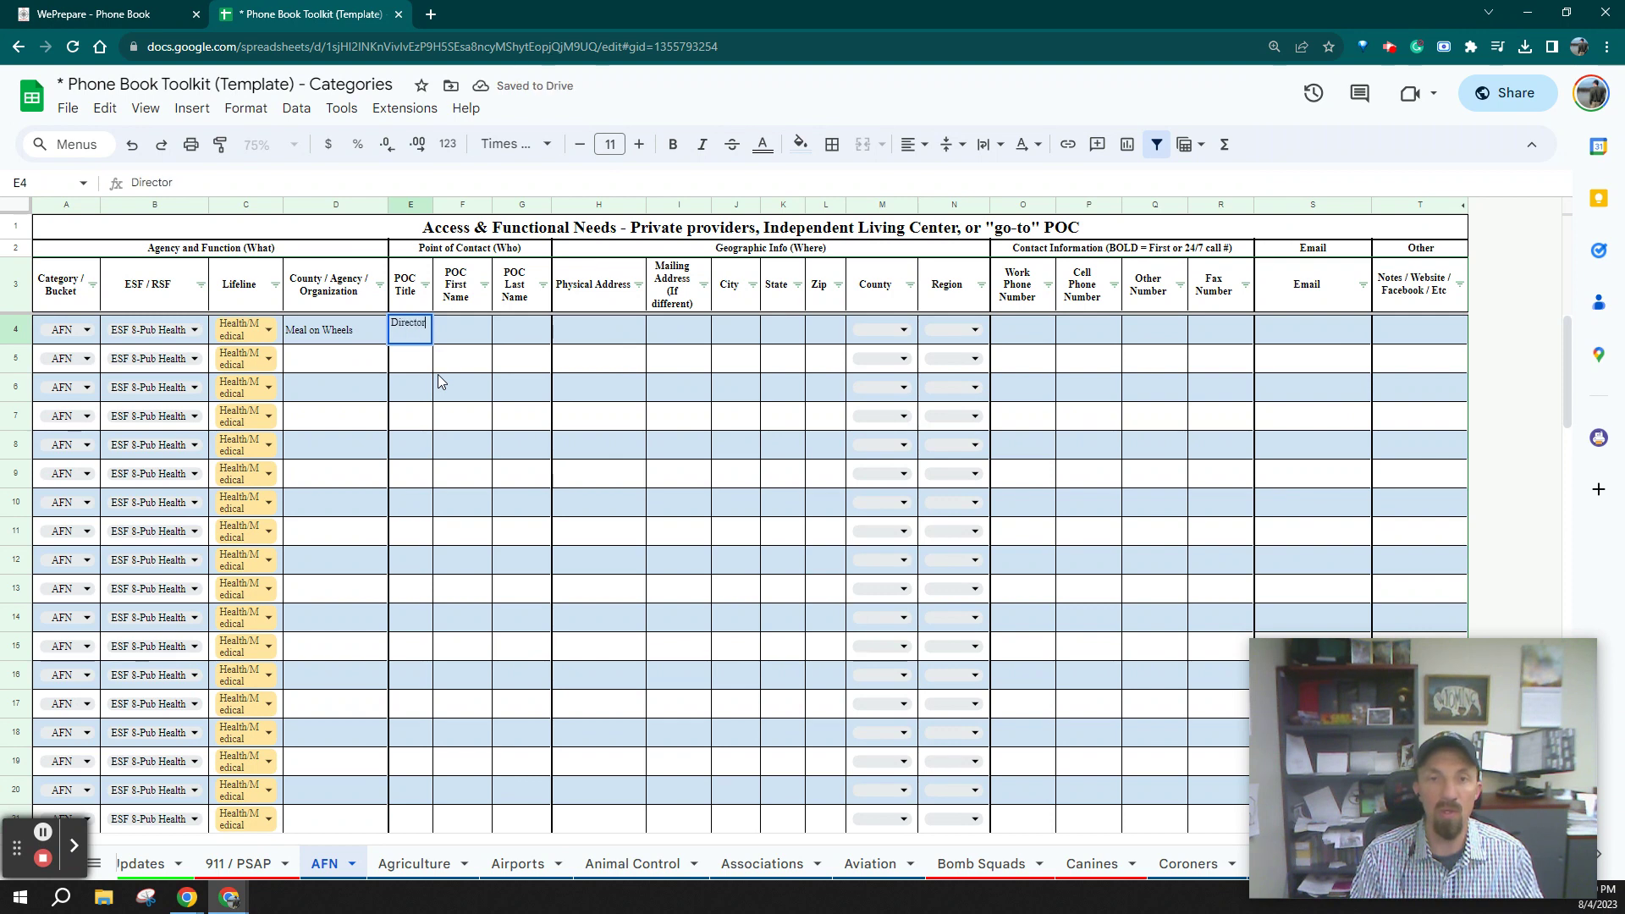
key("Tab")
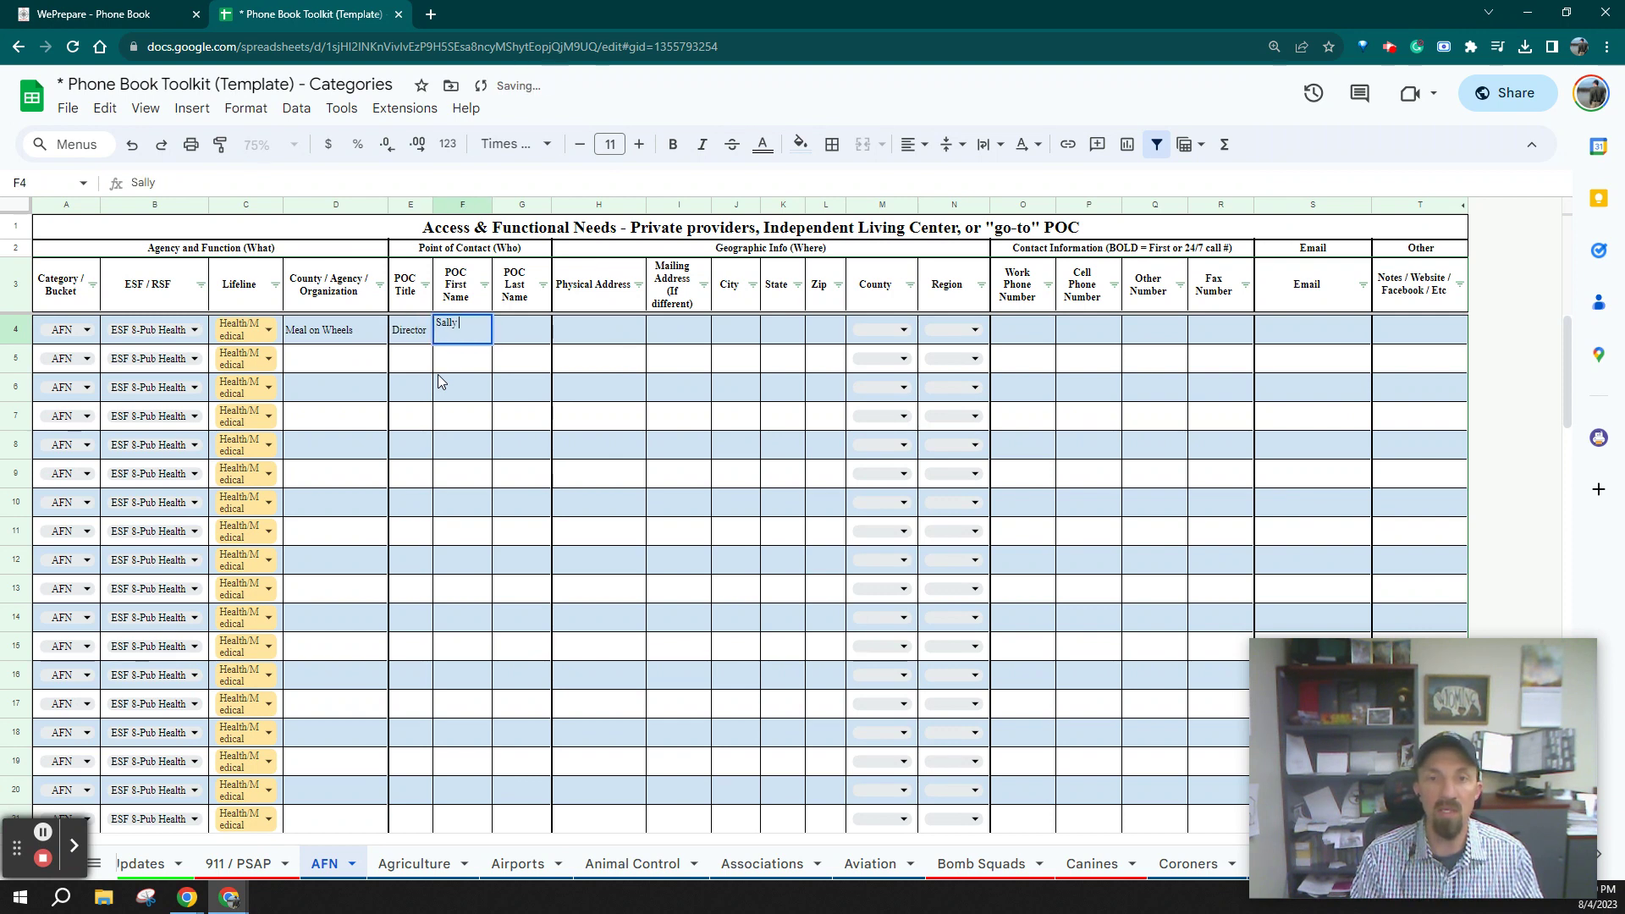
key("Tab")
key("Tab")
Fill in the contact's street address, mailing address, city, state and zip code
type("123")
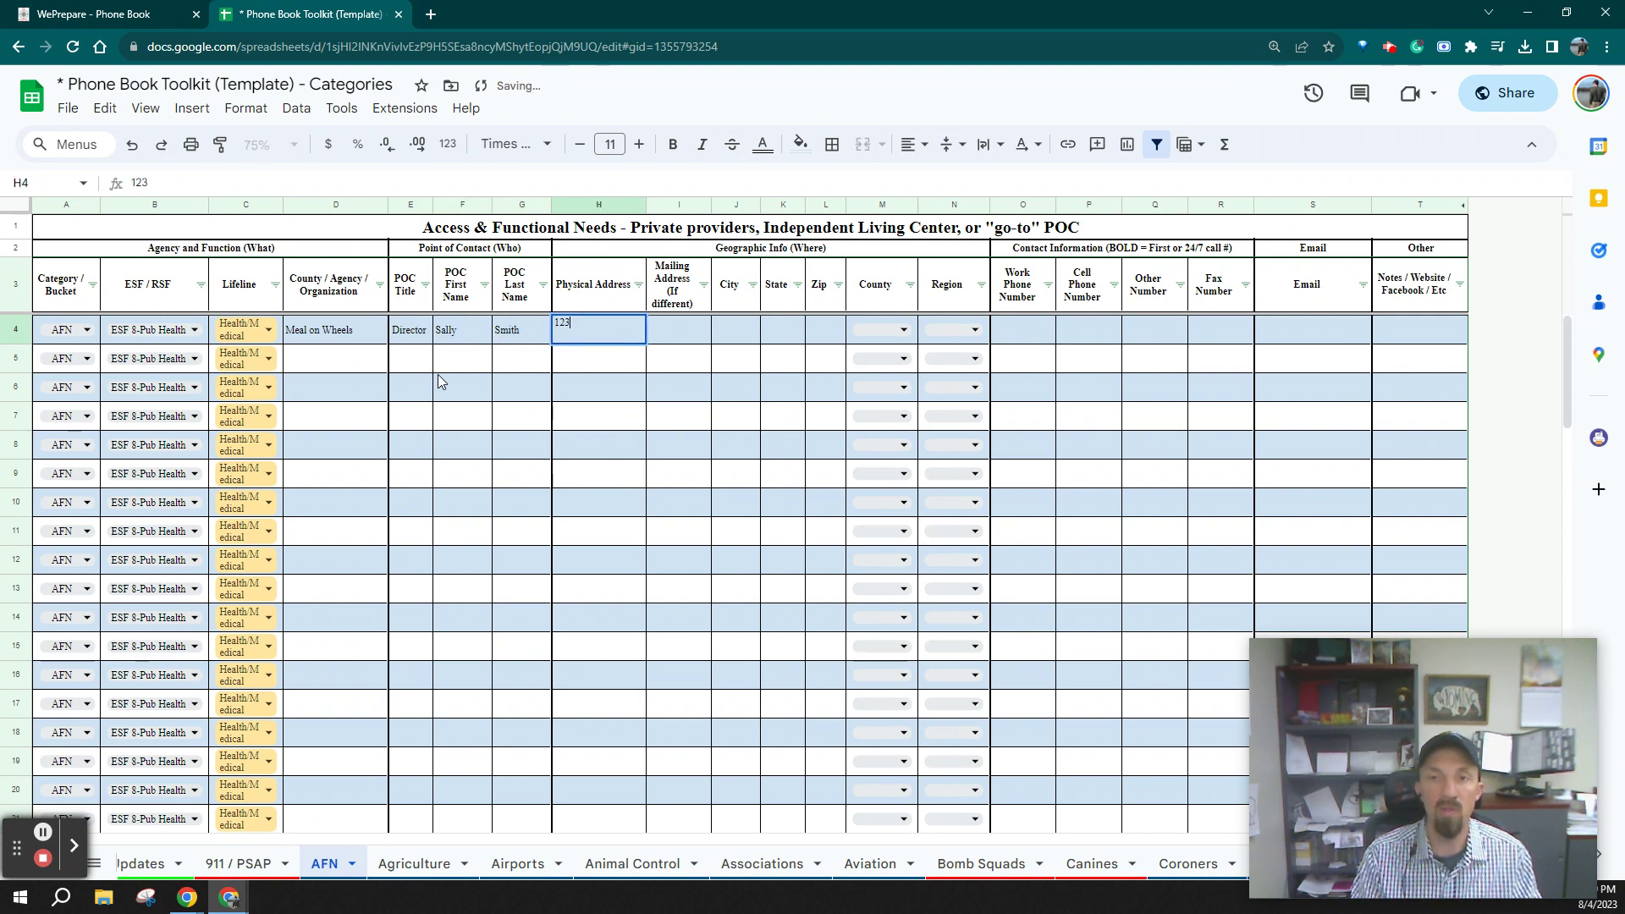
type("4 Main Street")
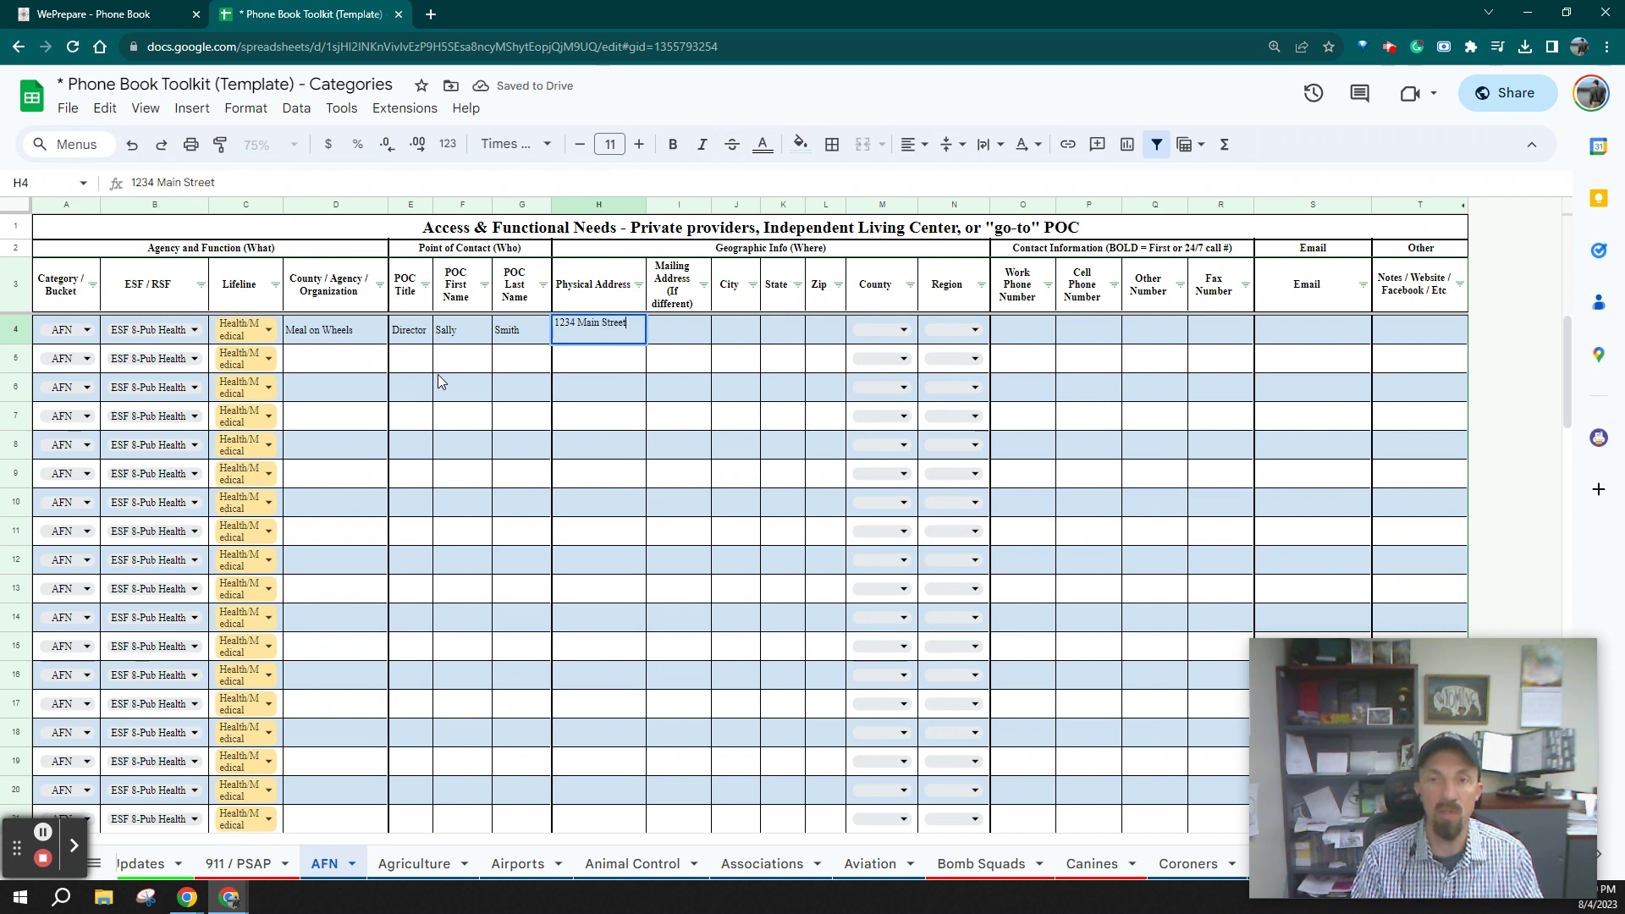
key("Tab")
type("PO")
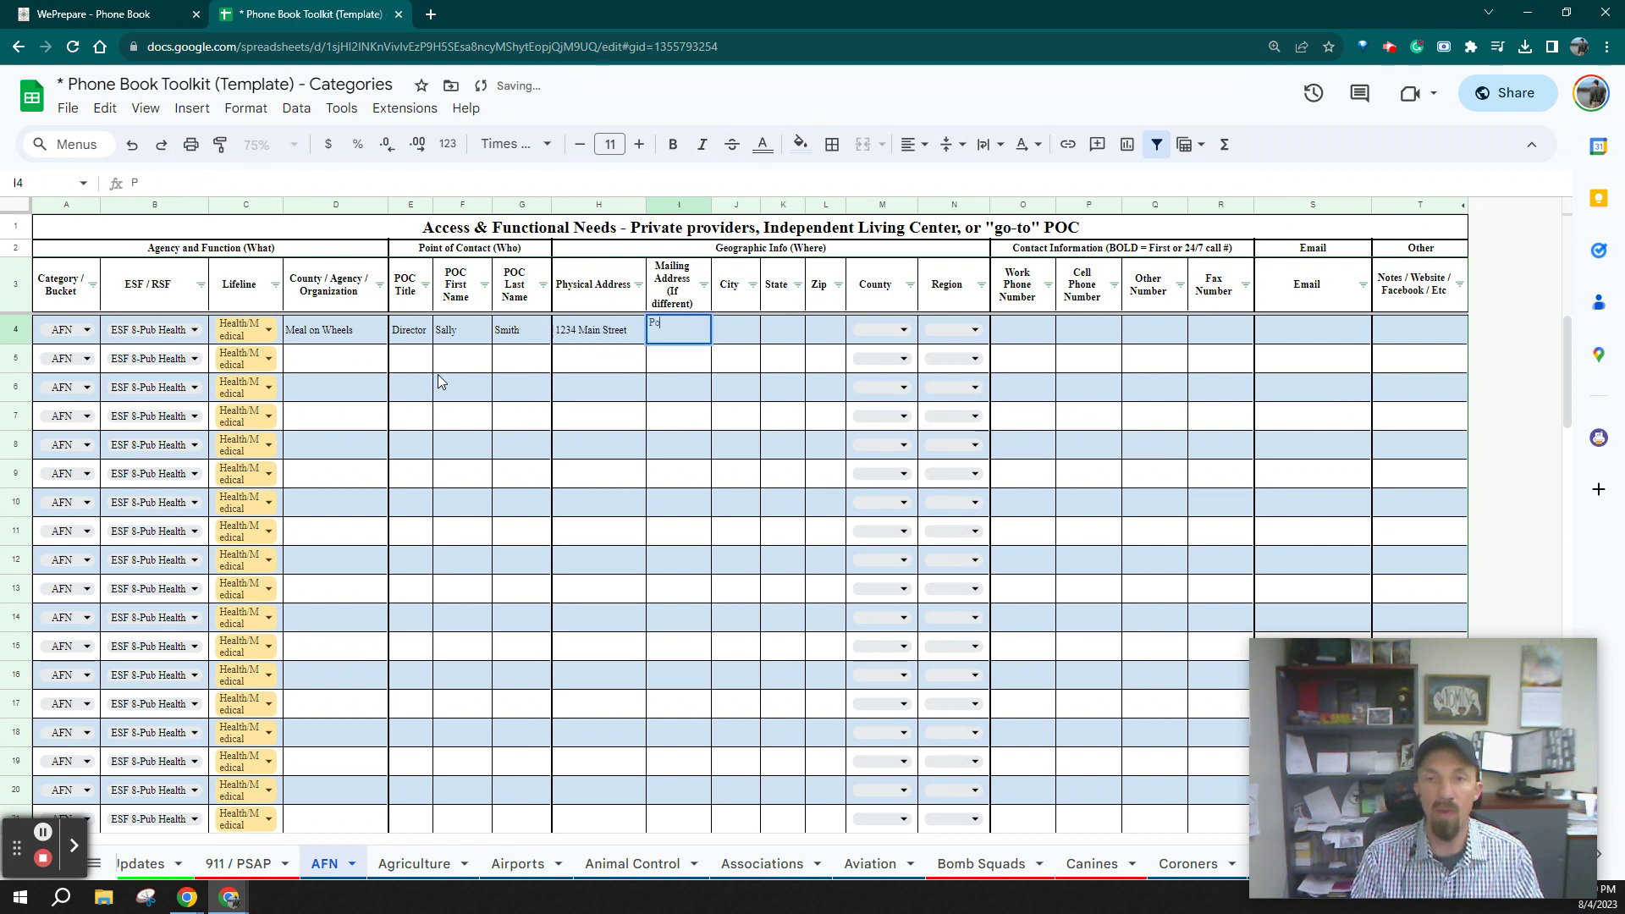
type(" Box 3")
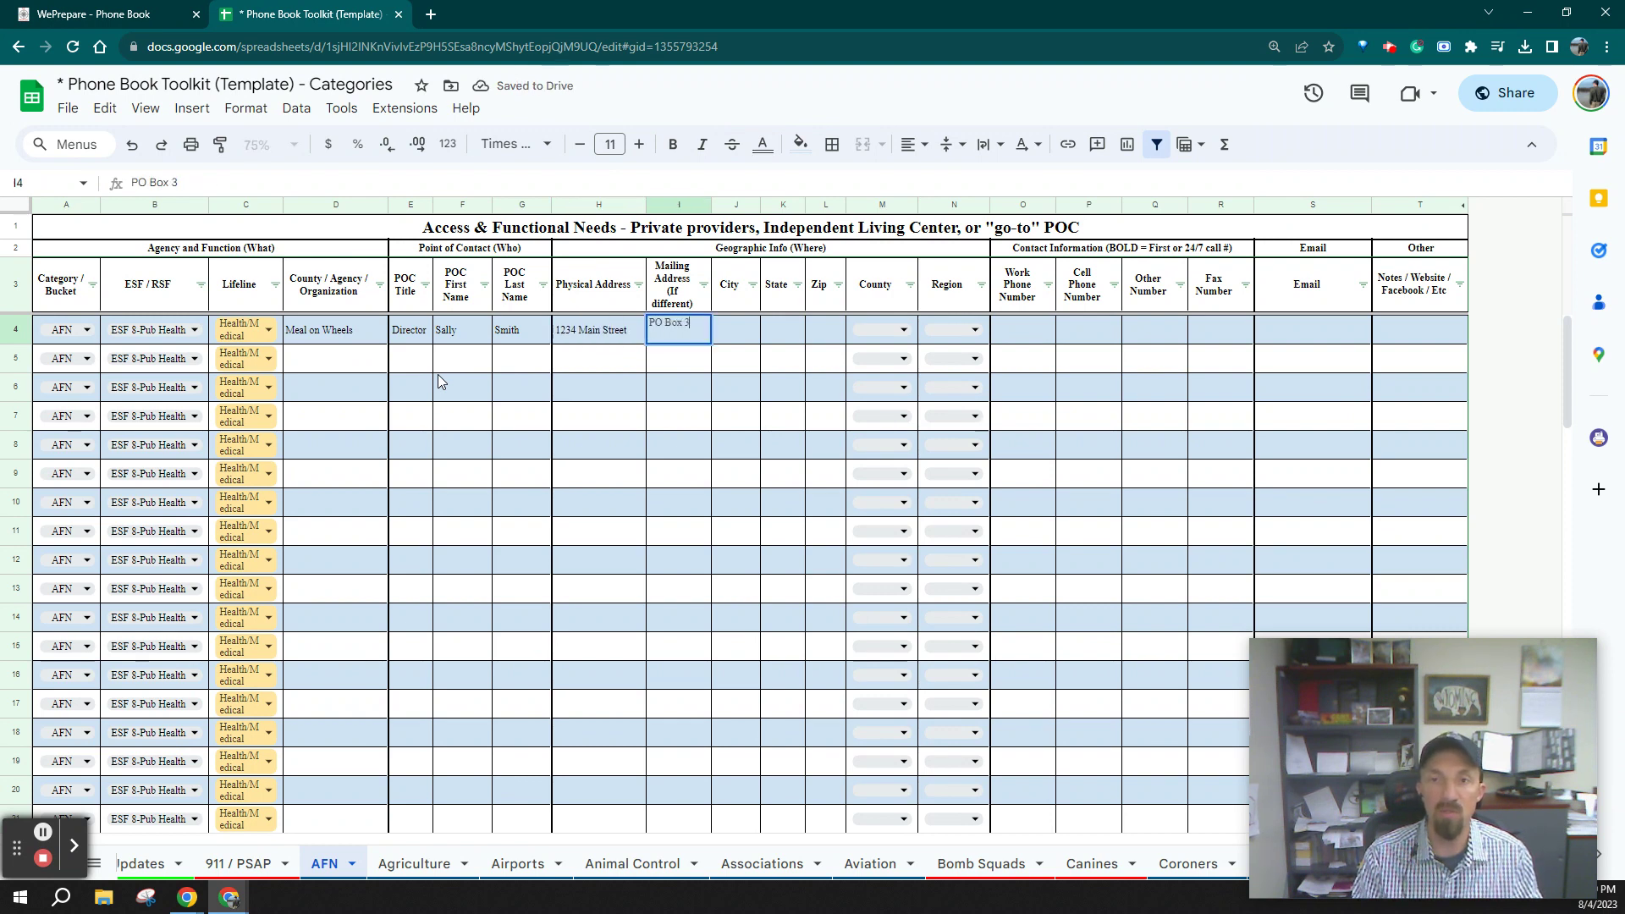
key("Tab")
type("Anytown")
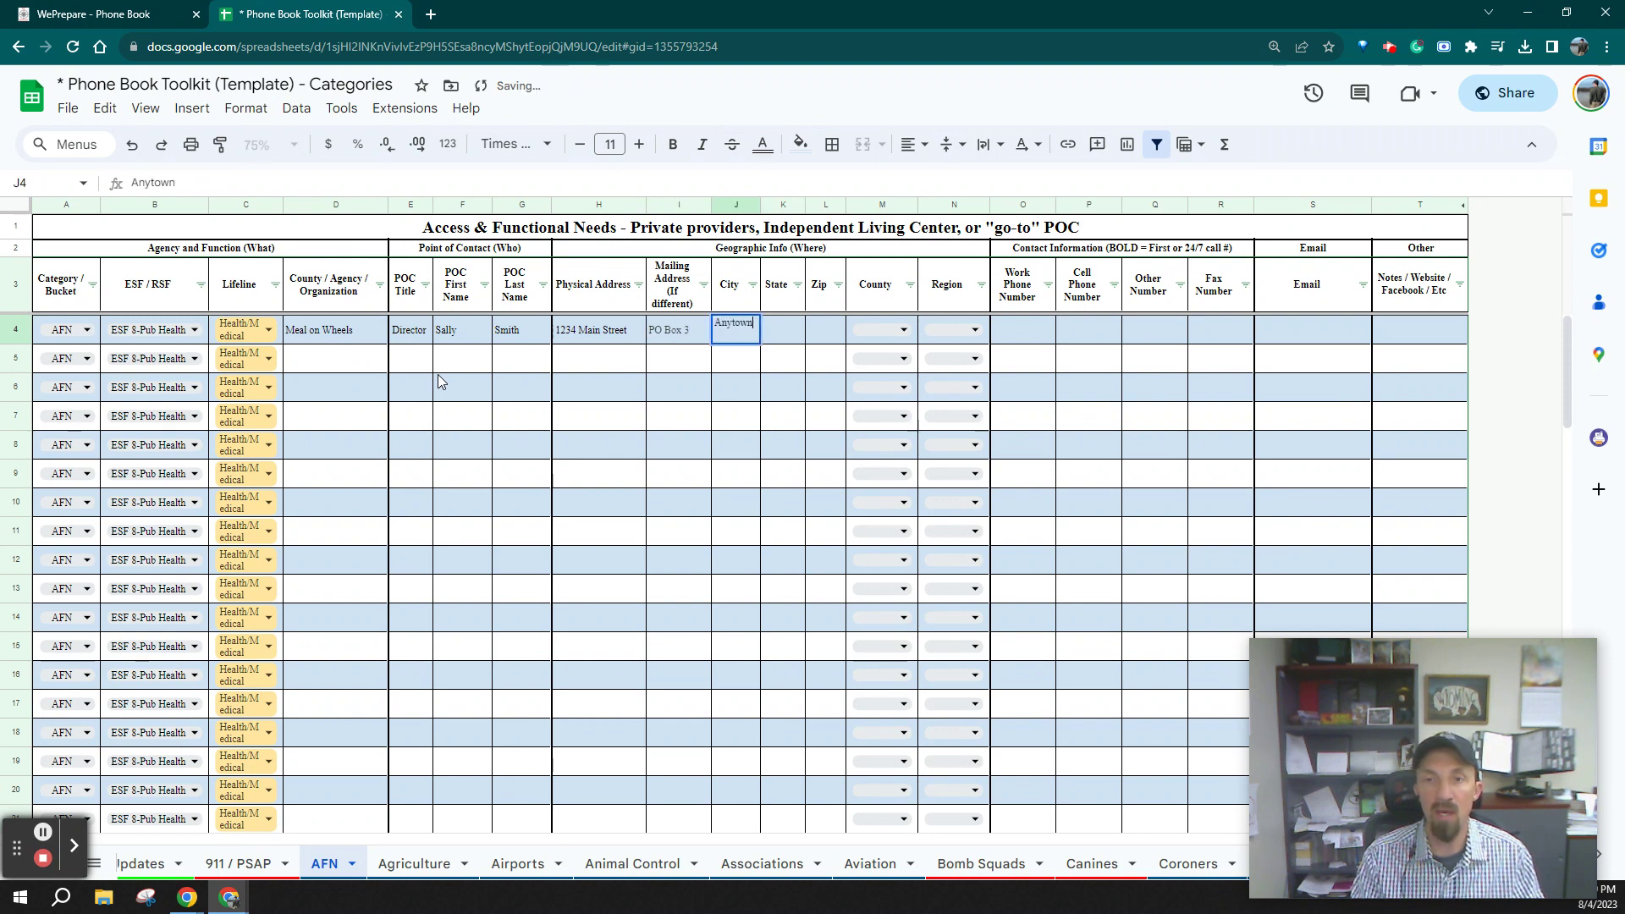
key("Tab")
type("CC")
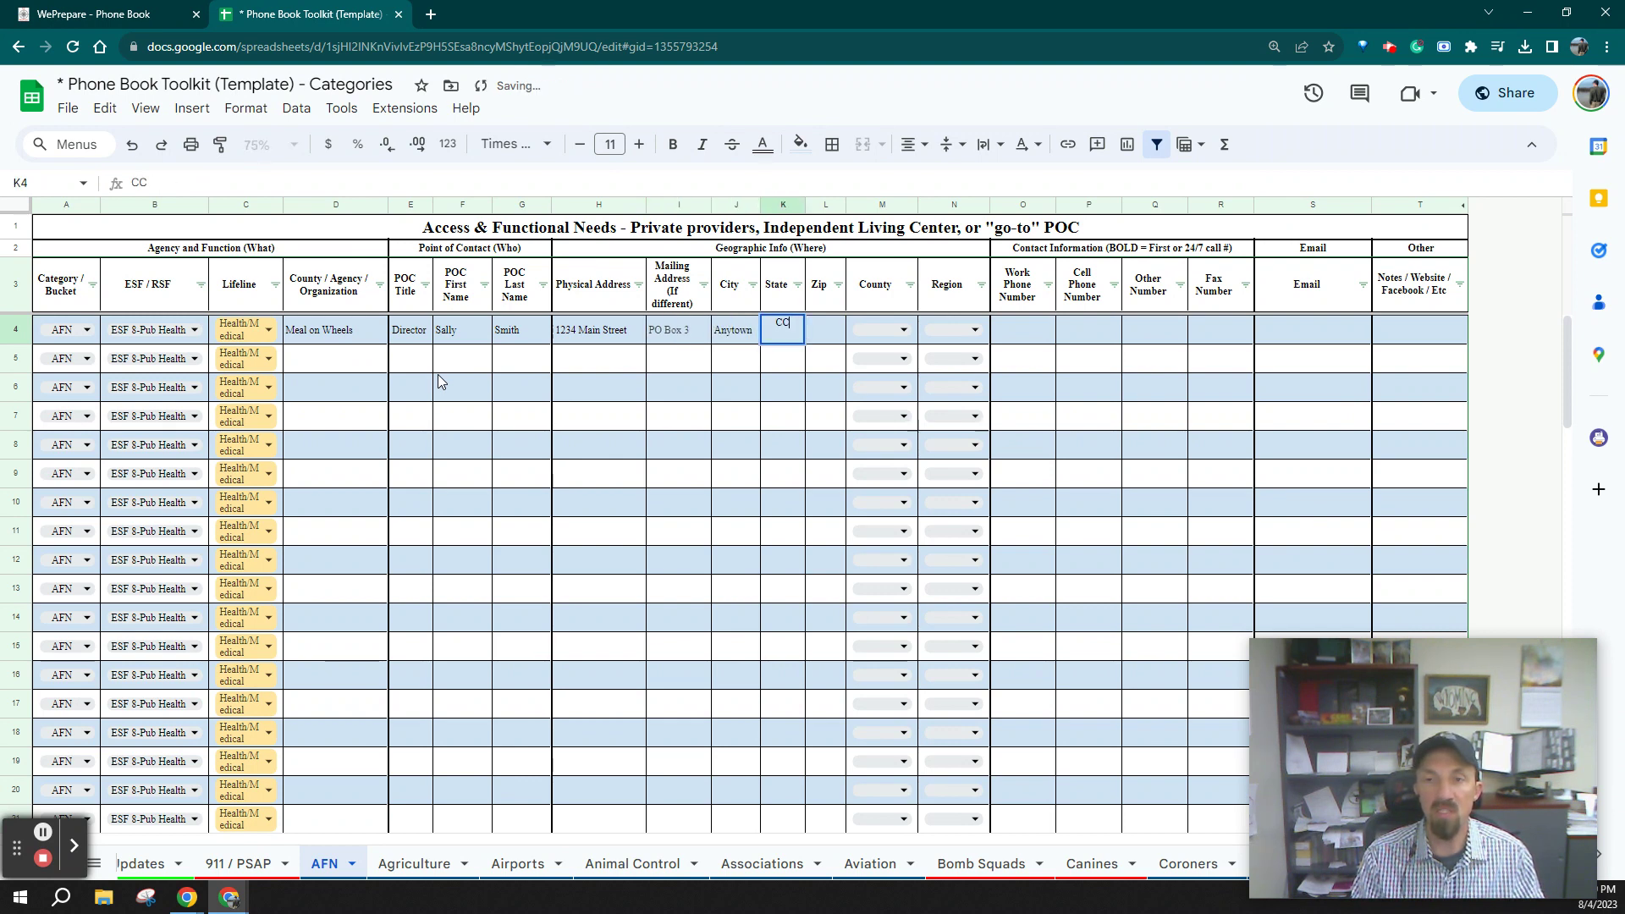
key("Tab")
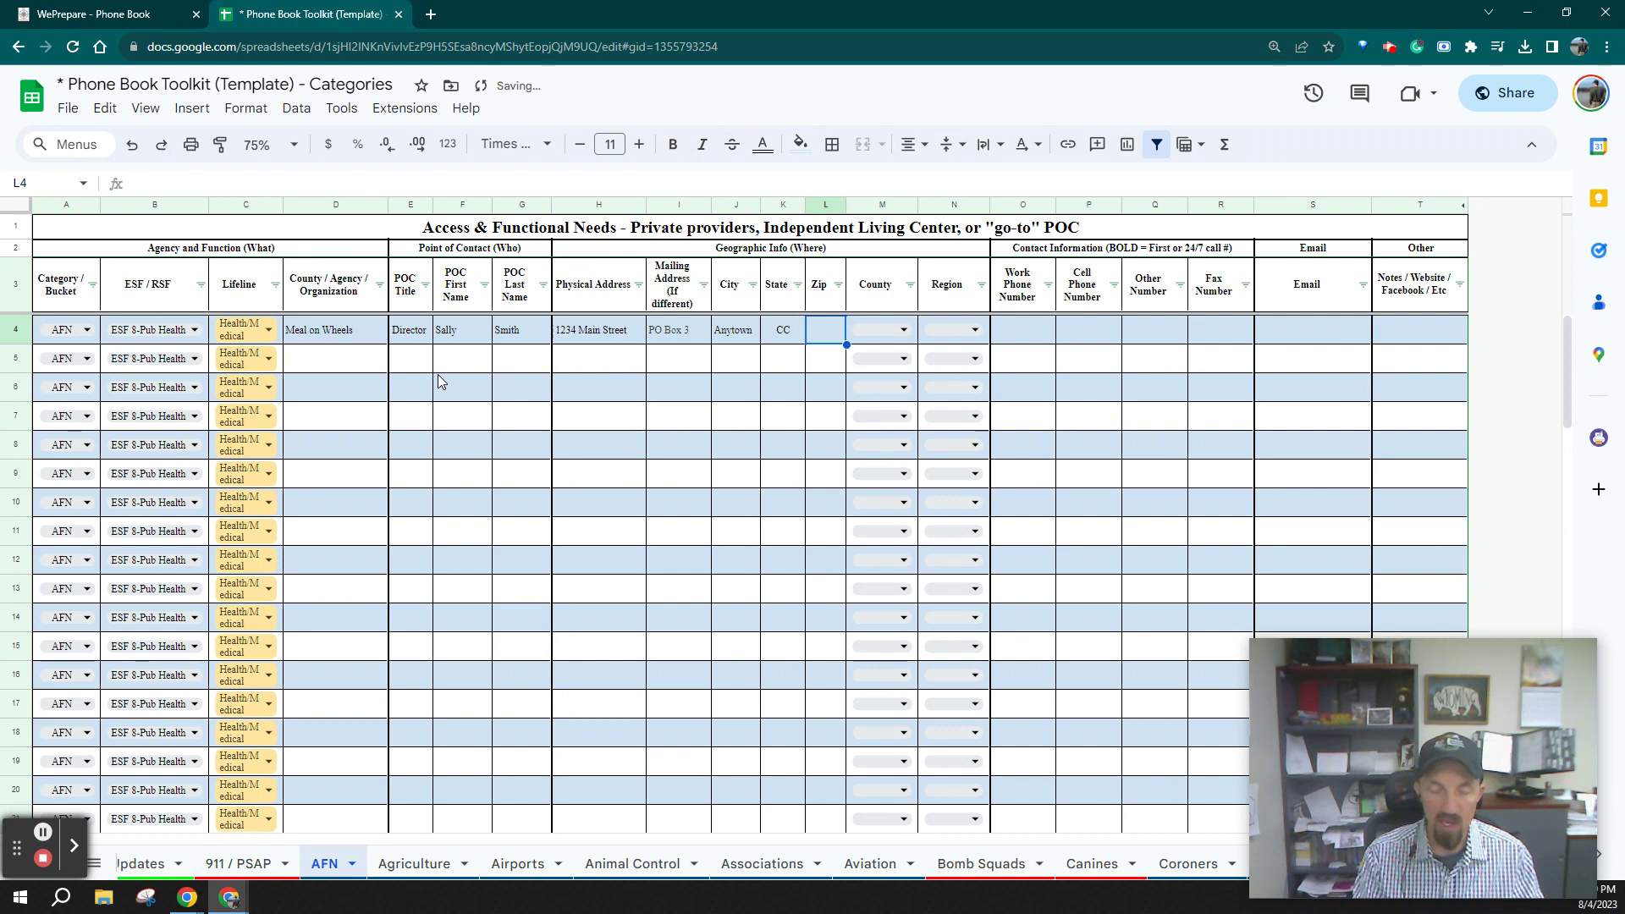
type("12345")
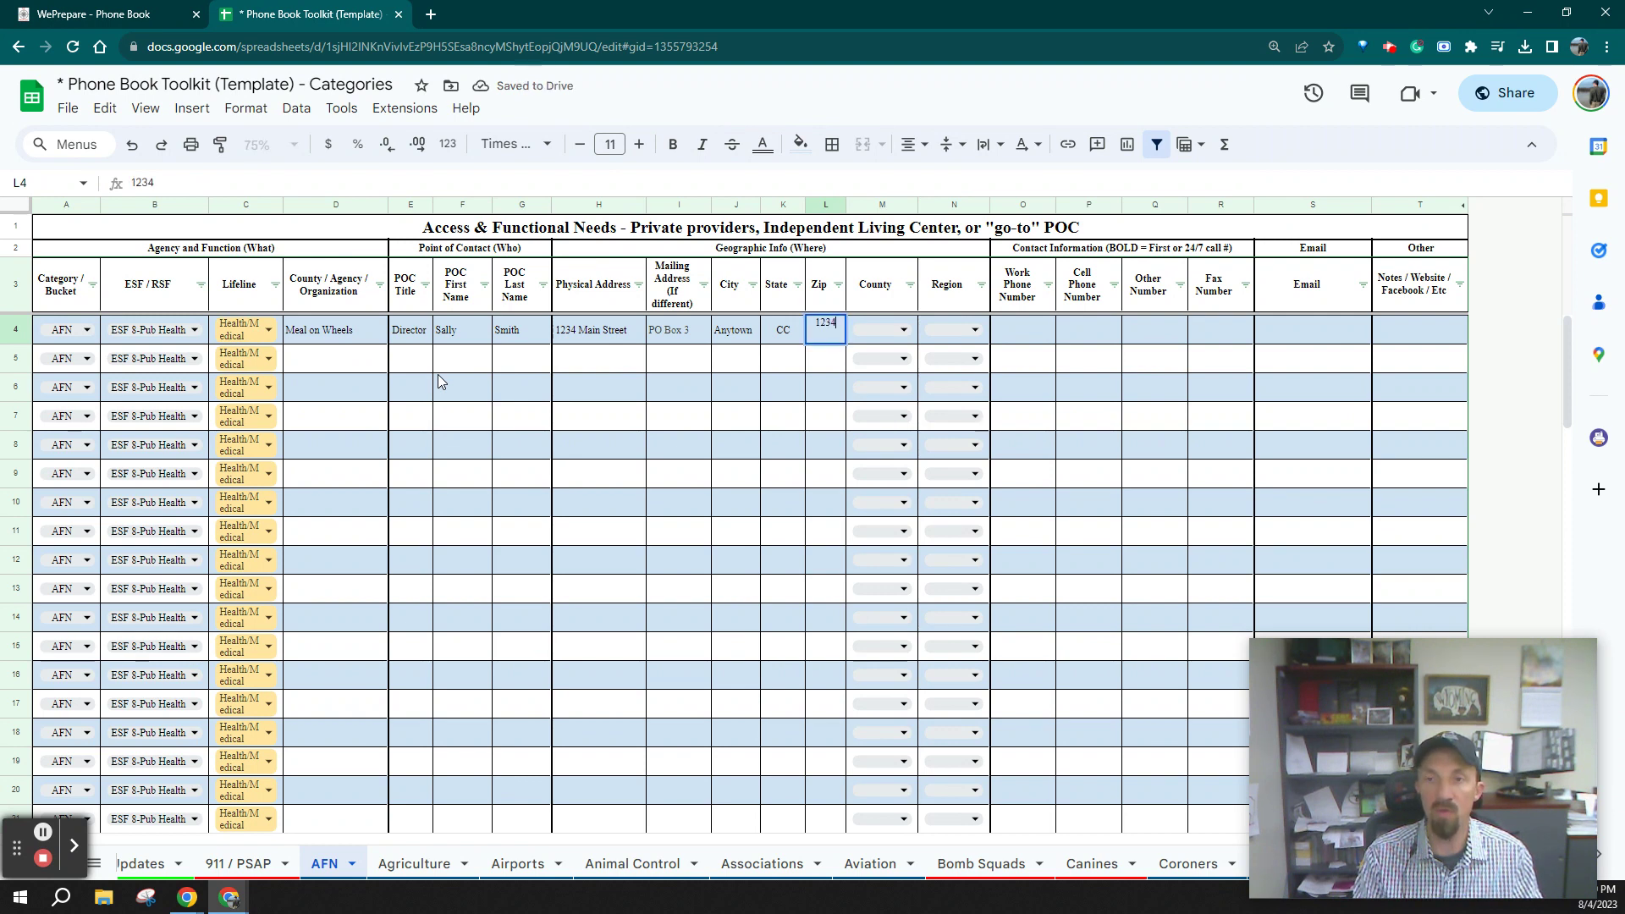
Set the Meal on Wheels contact's county to Albany and region to Region 2
left_click(902, 336)
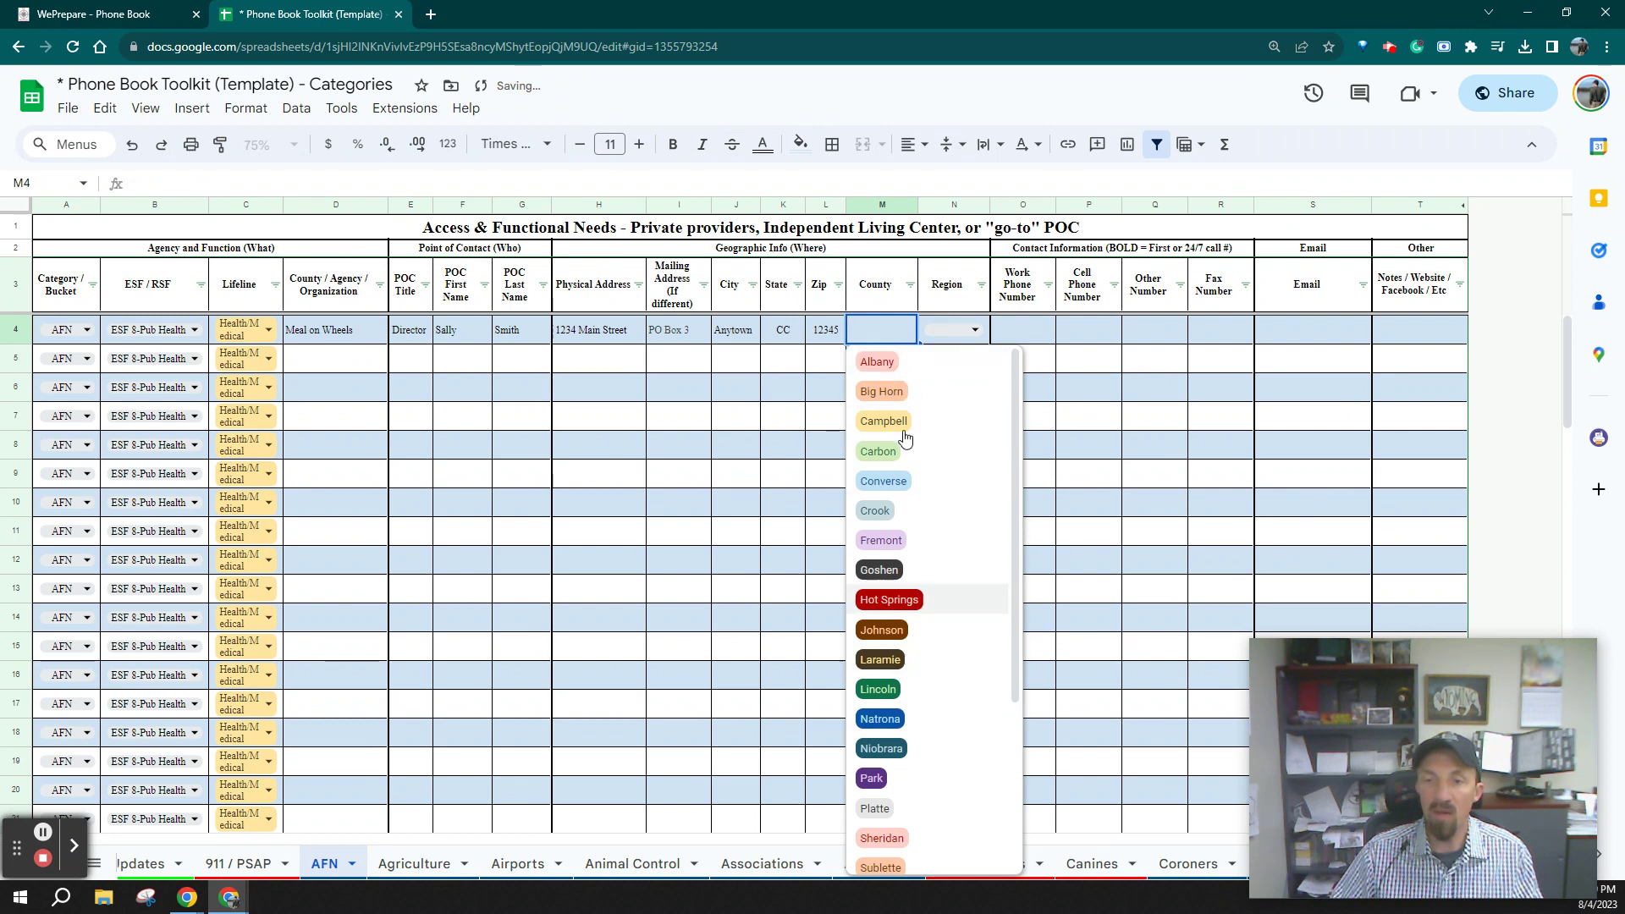
left_click(904, 362)
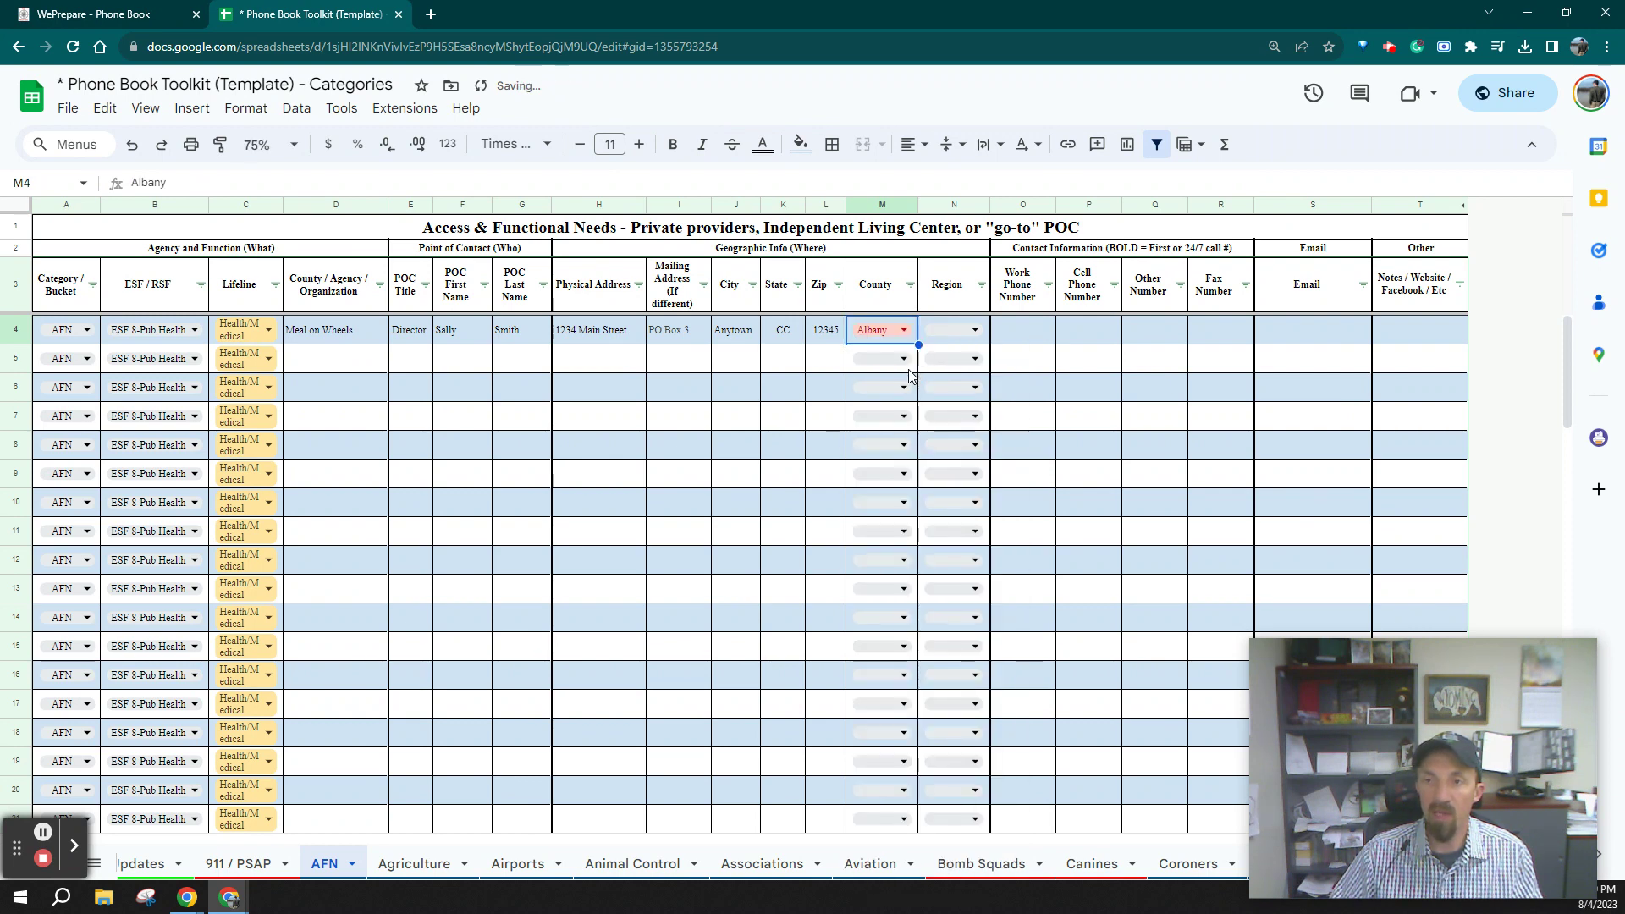
left_click(974, 331)
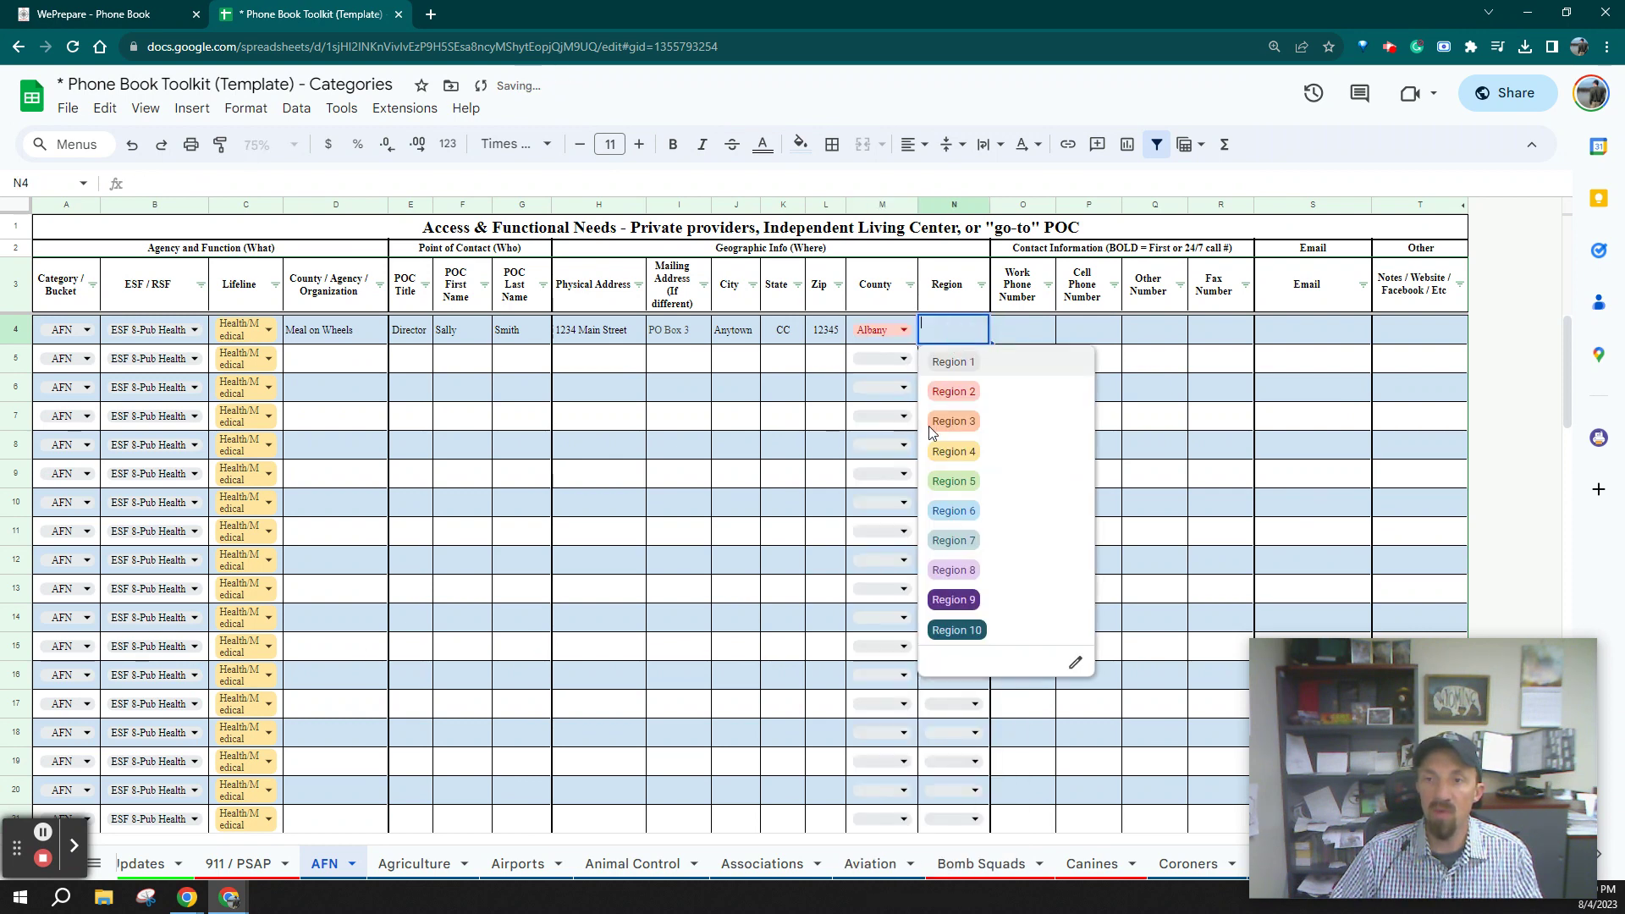
left_click(995, 396)
Enter the contact's work phone number and e-mail address
left_click(1040, 330)
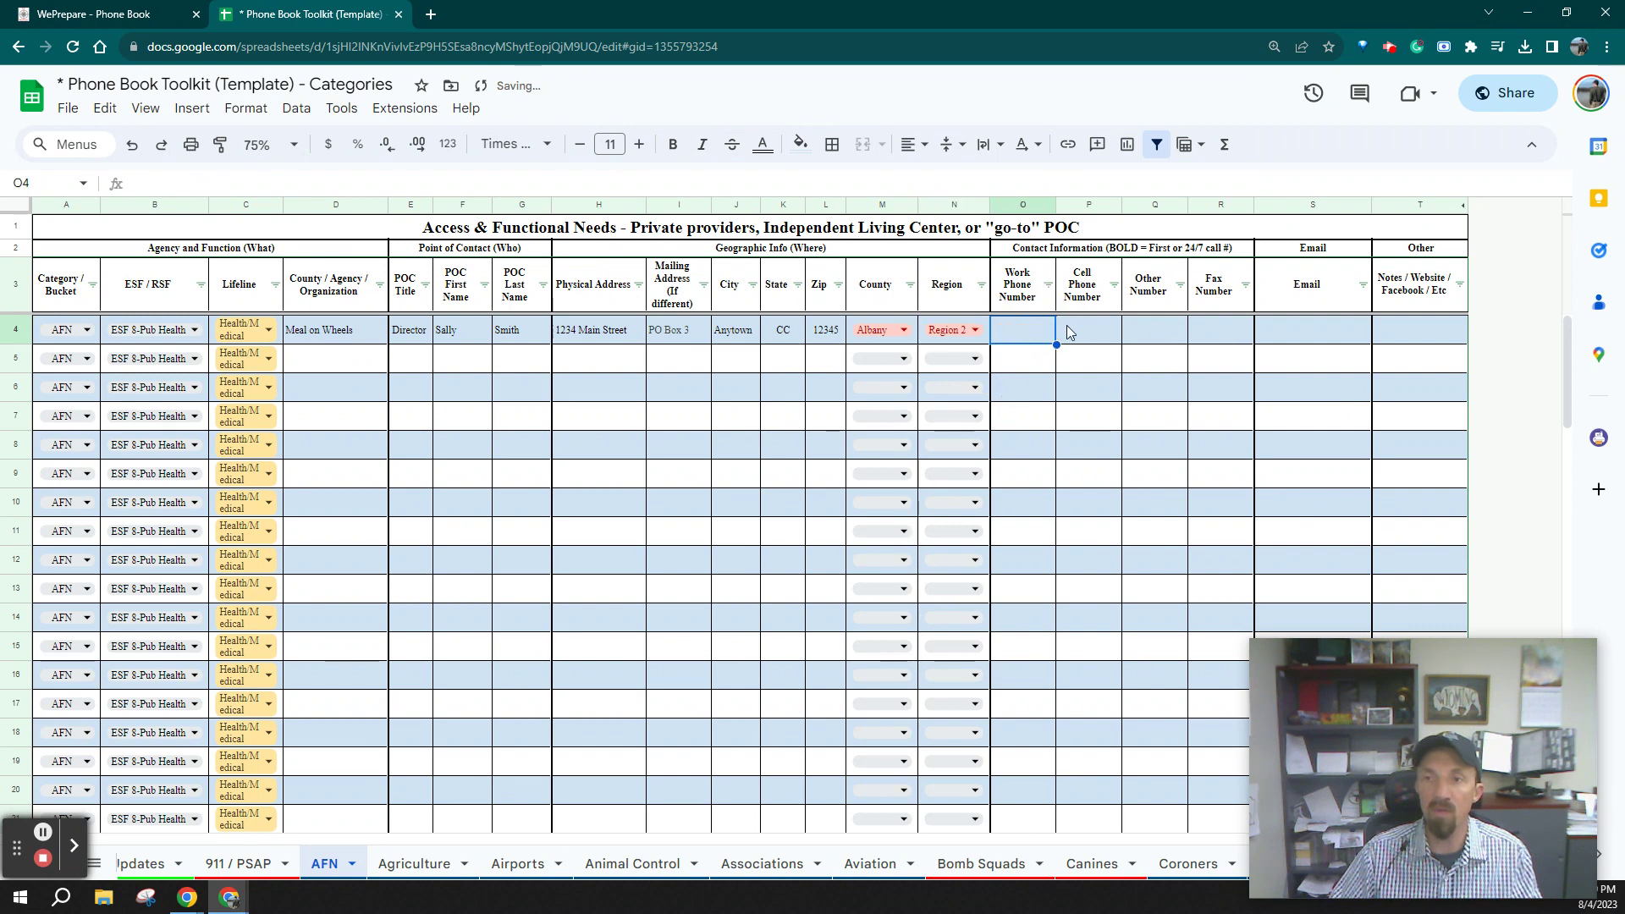
type("12")
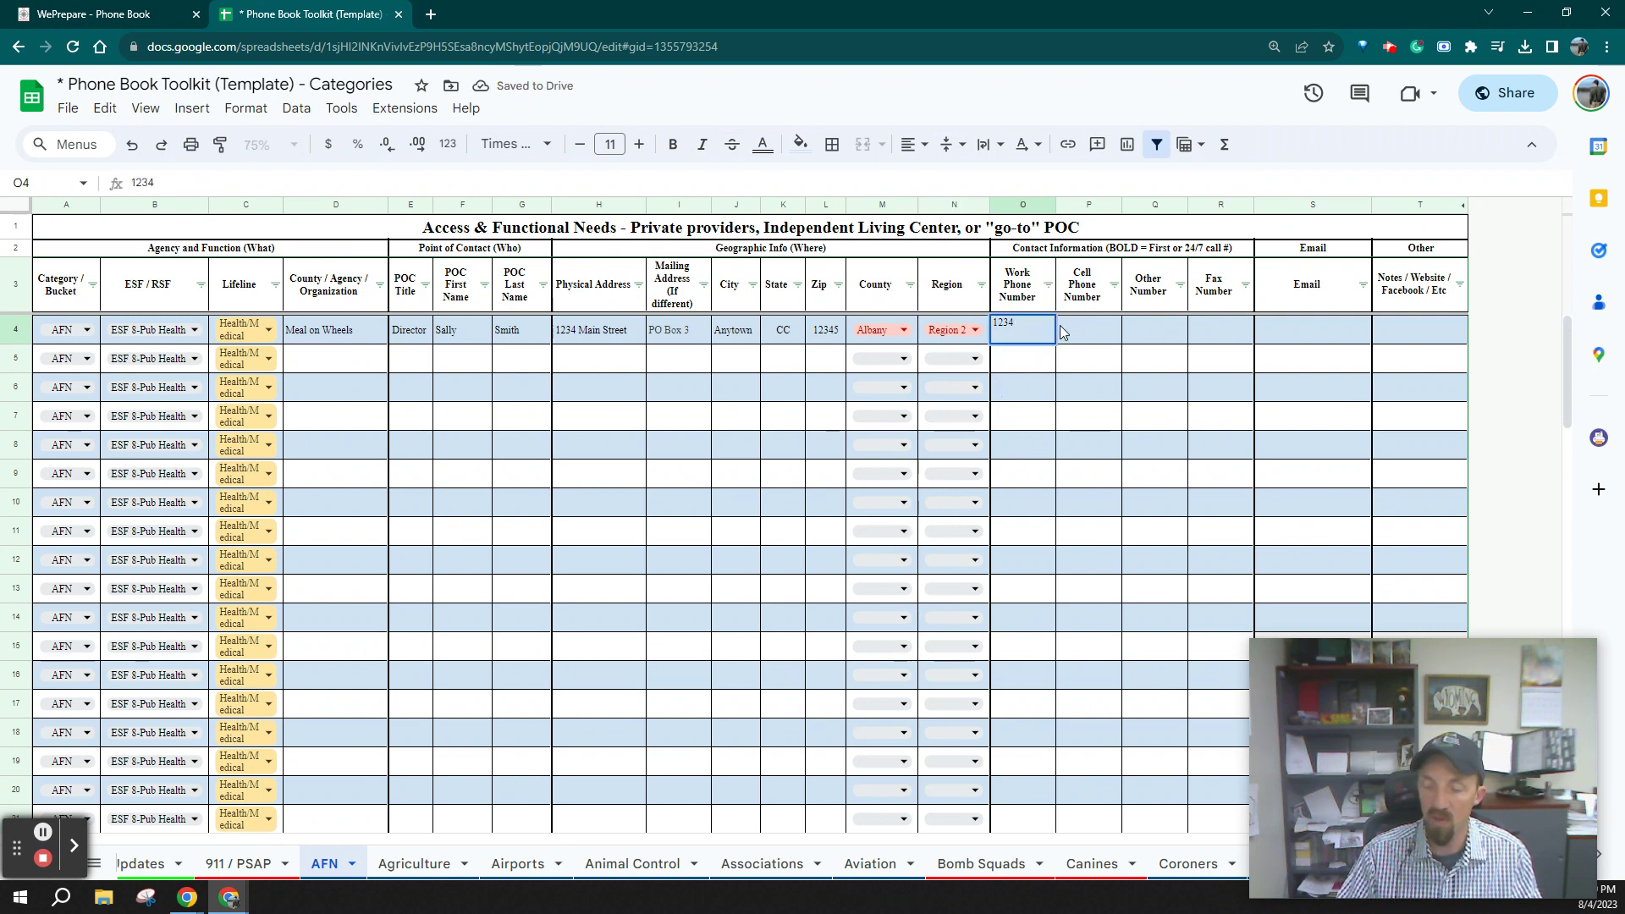
type("3-42")
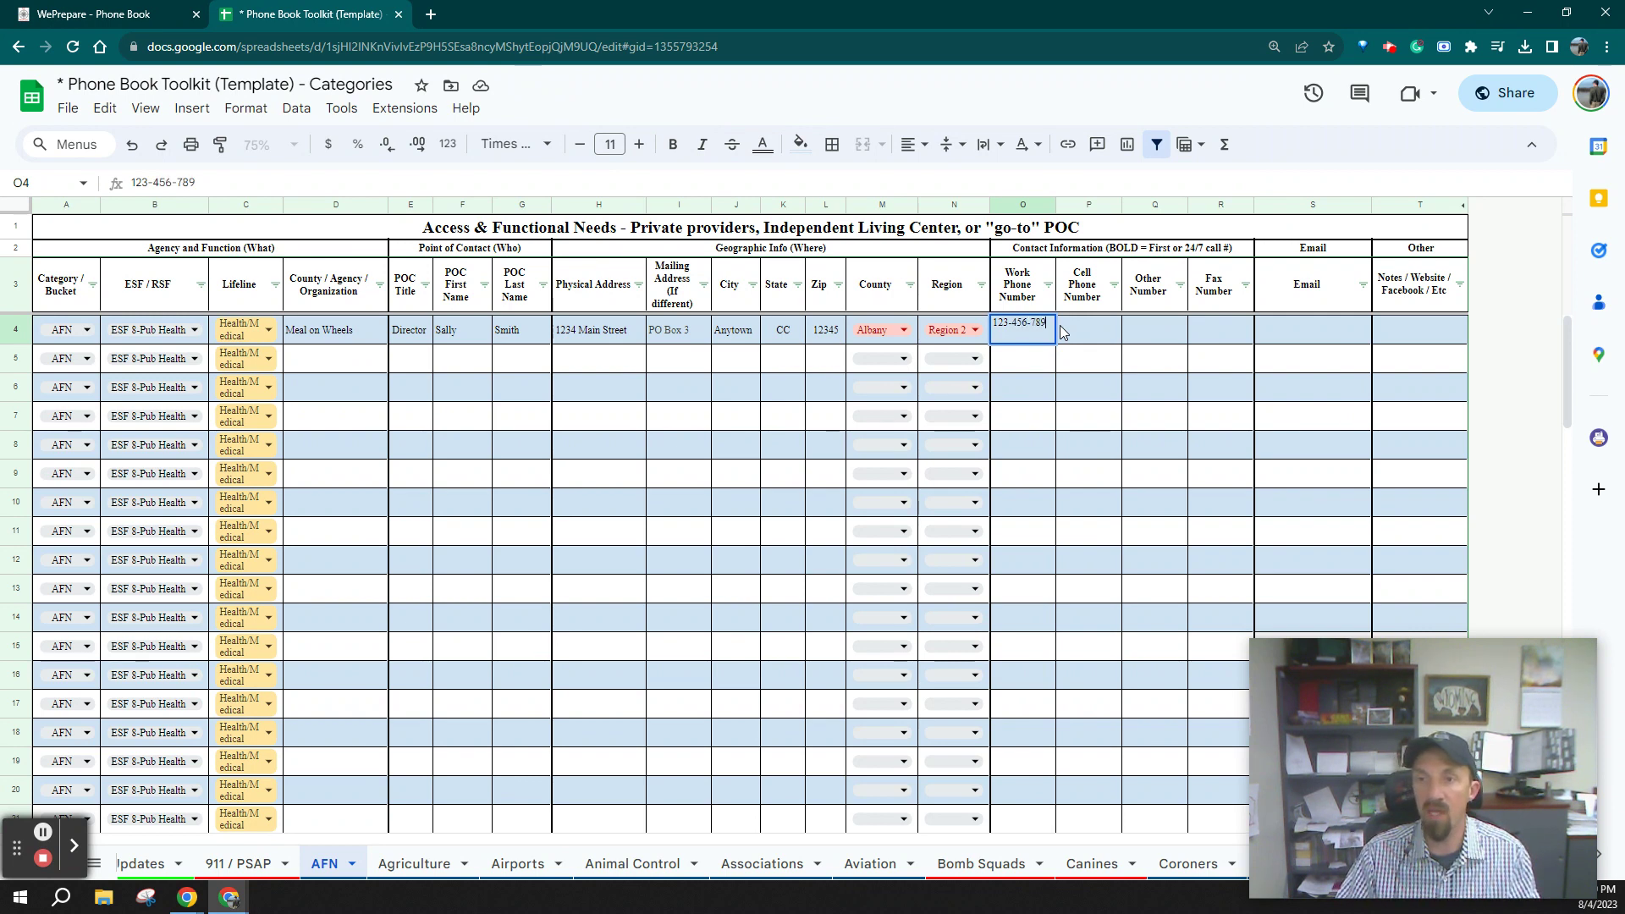
left_click(1314, 348)
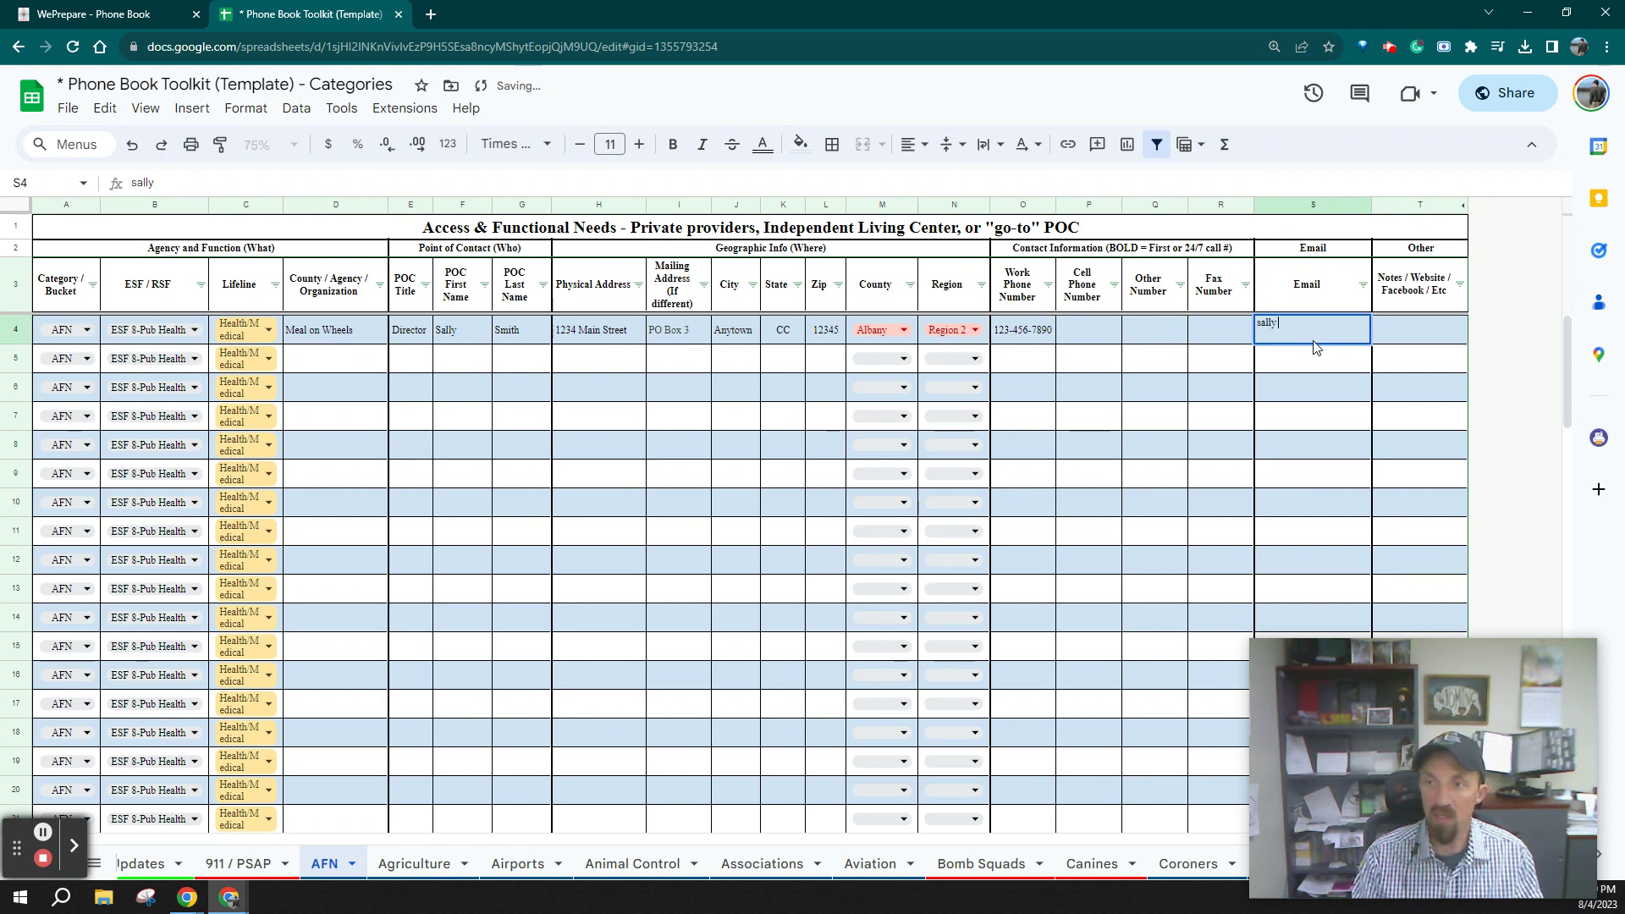
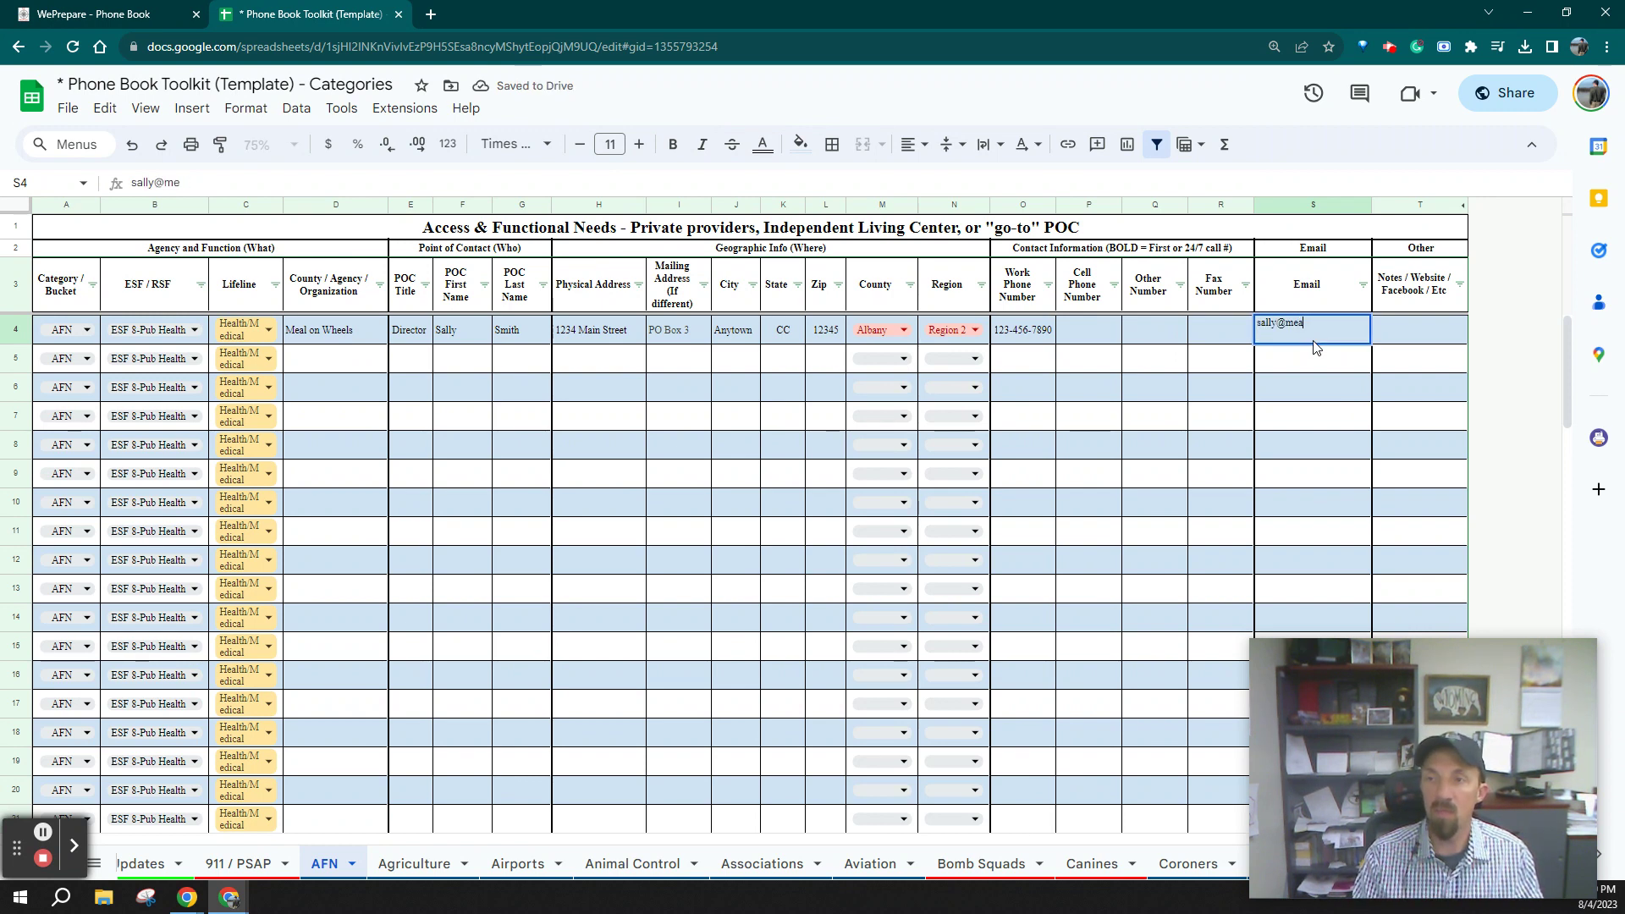
left_click(1419, 331)
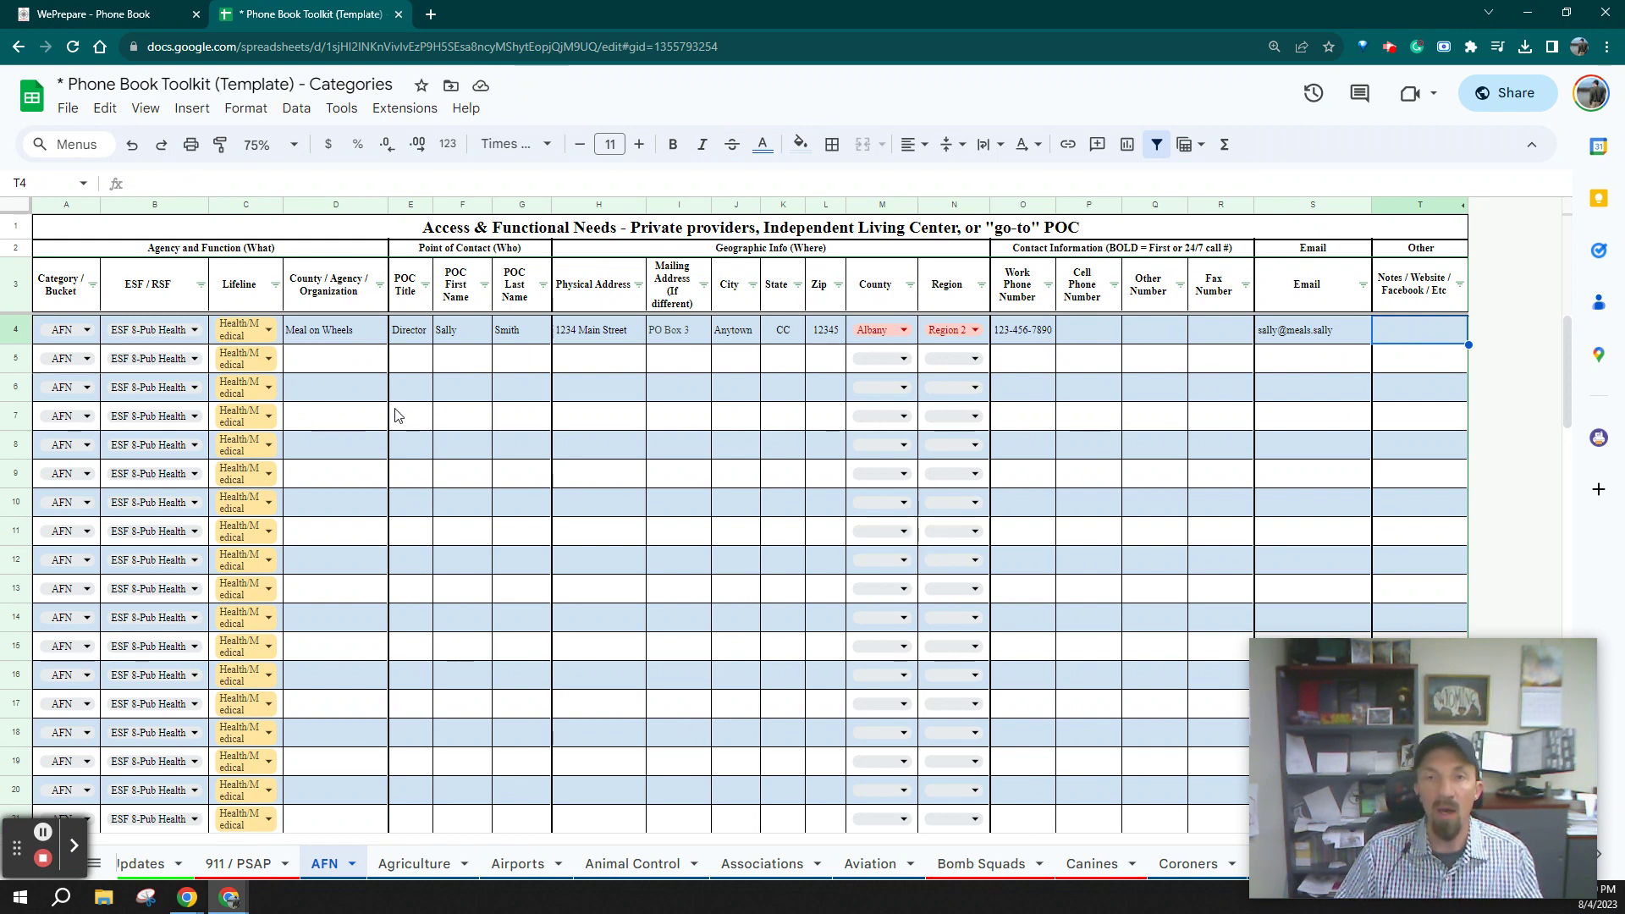
Protect the AFN sheet with editing restricted to a custom editor list (owner only)
left_click(352, 864)
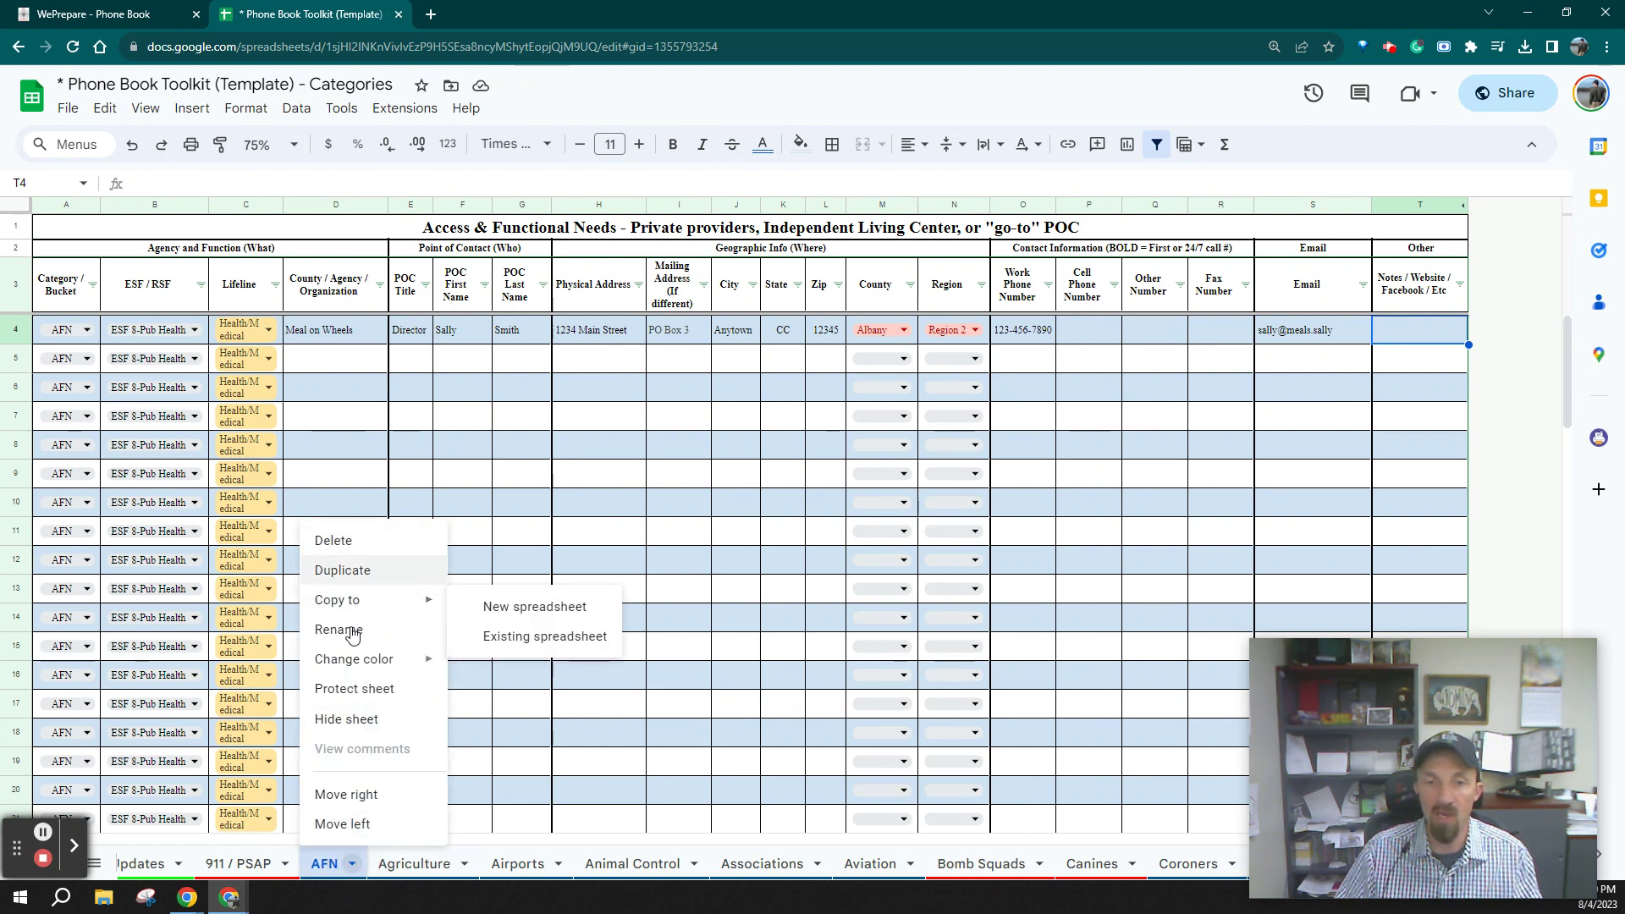
left_click(354, 689)
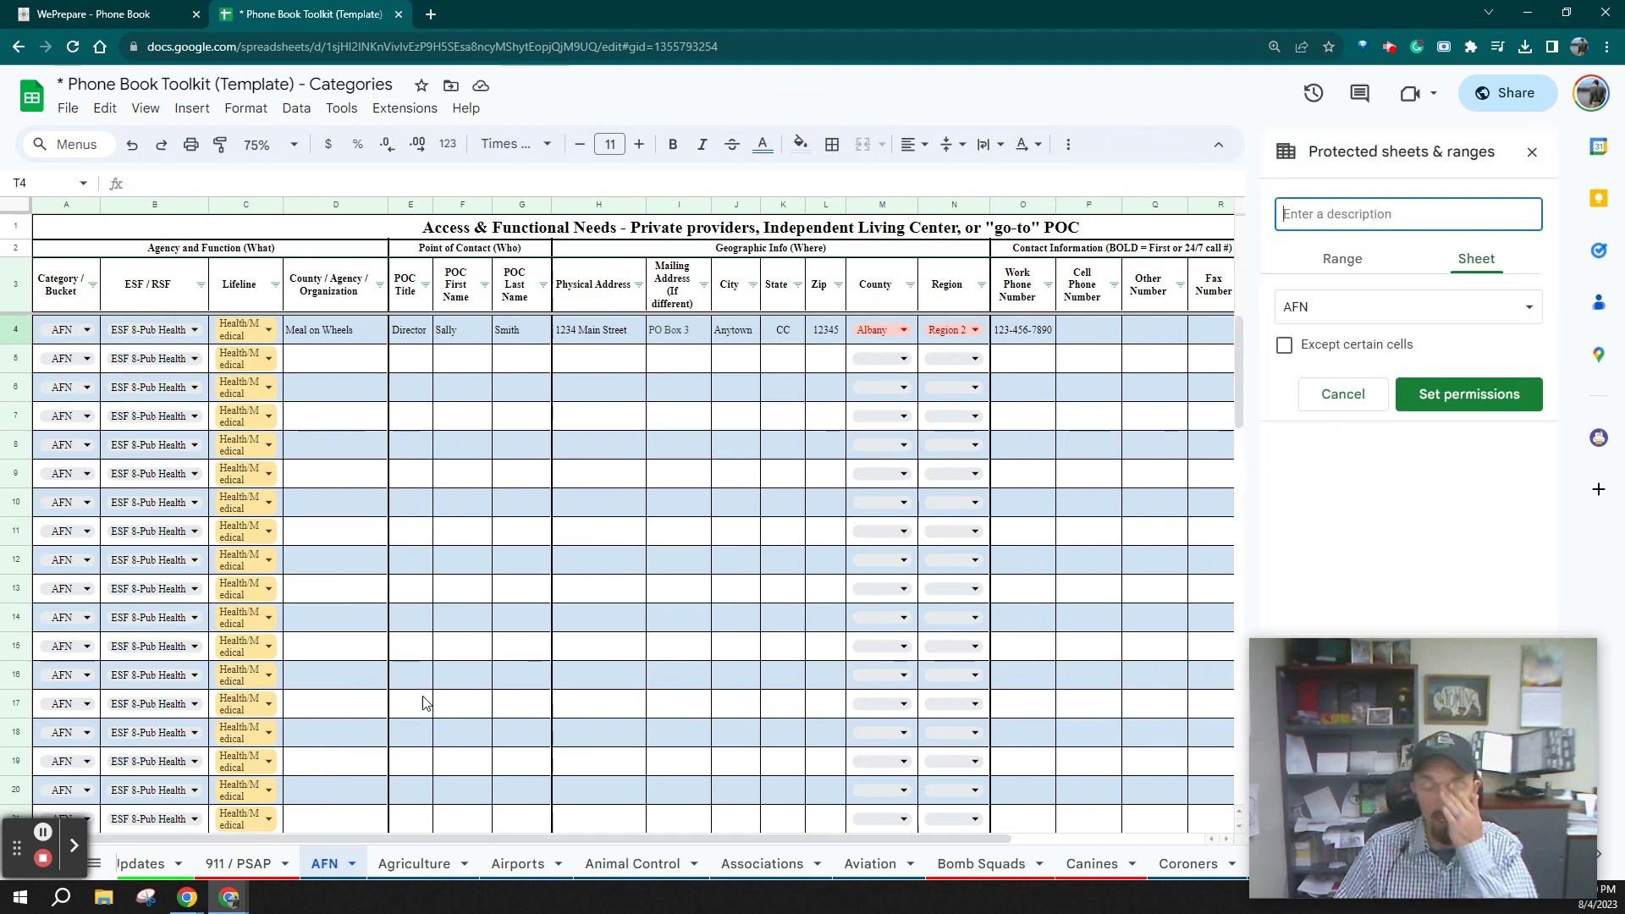
left_click(1415, 393)
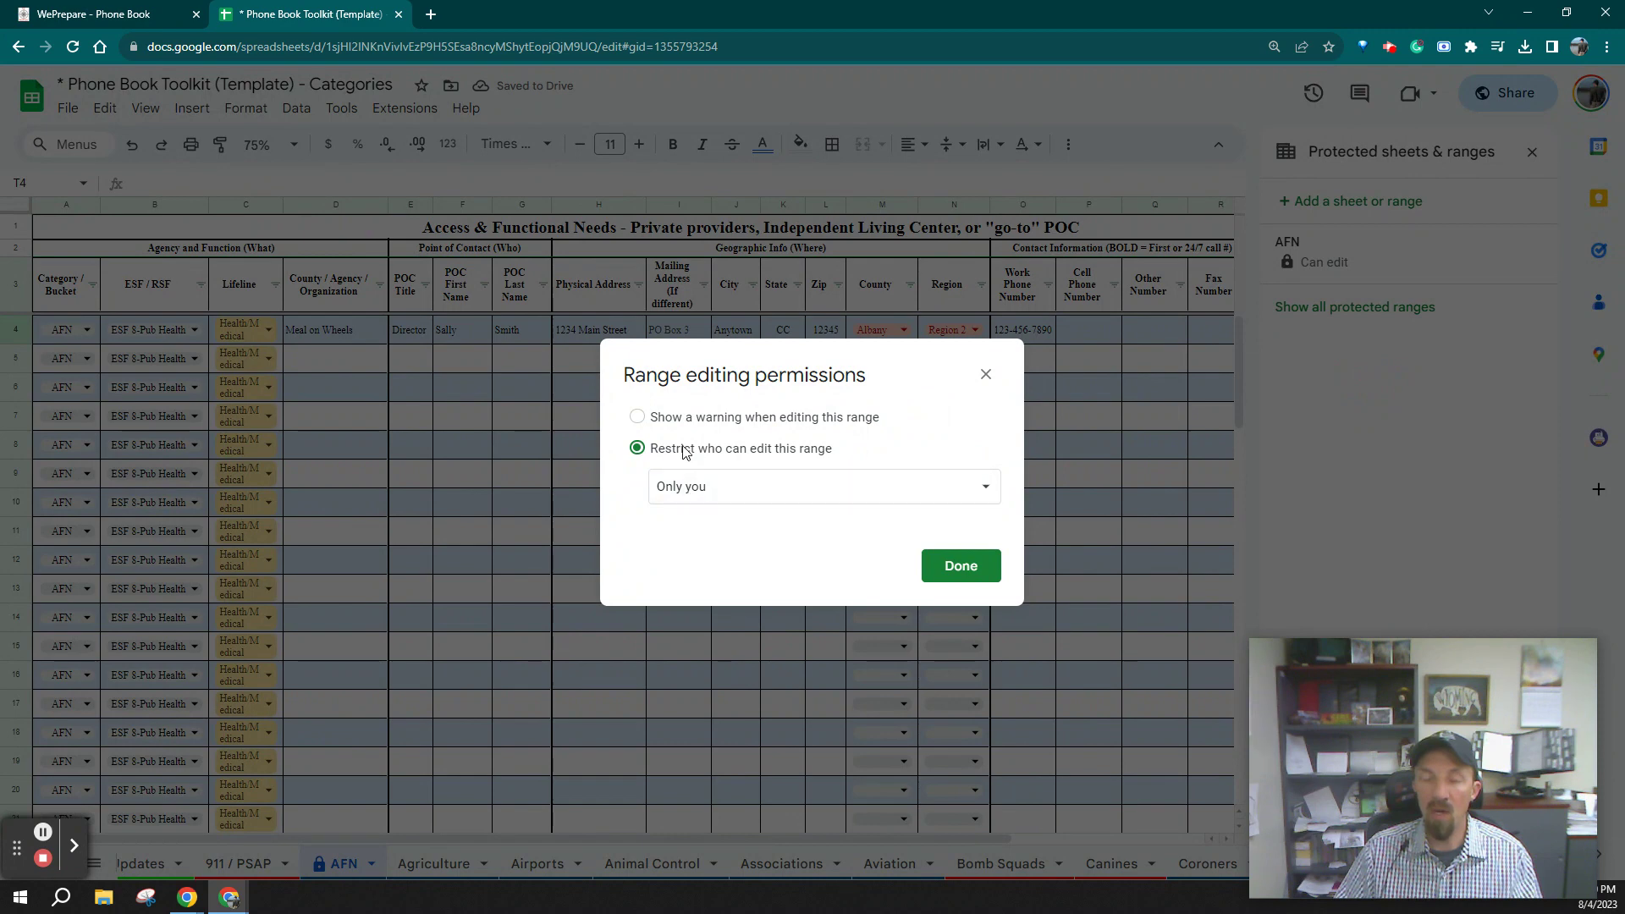
left_click(638, 419)
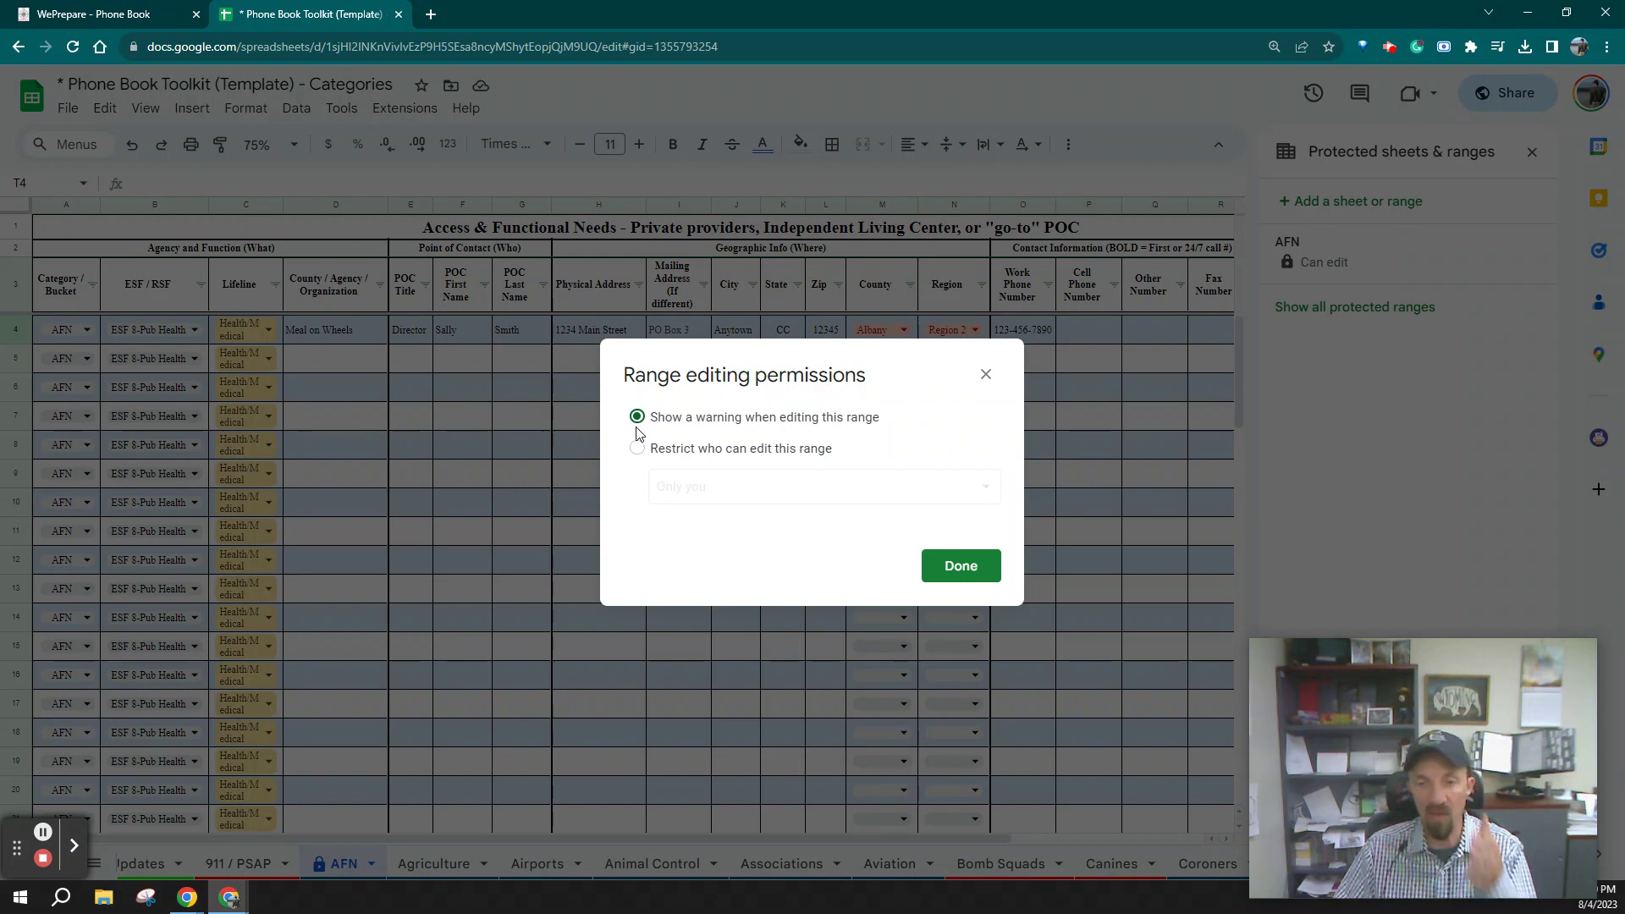
left_click(638, 450)
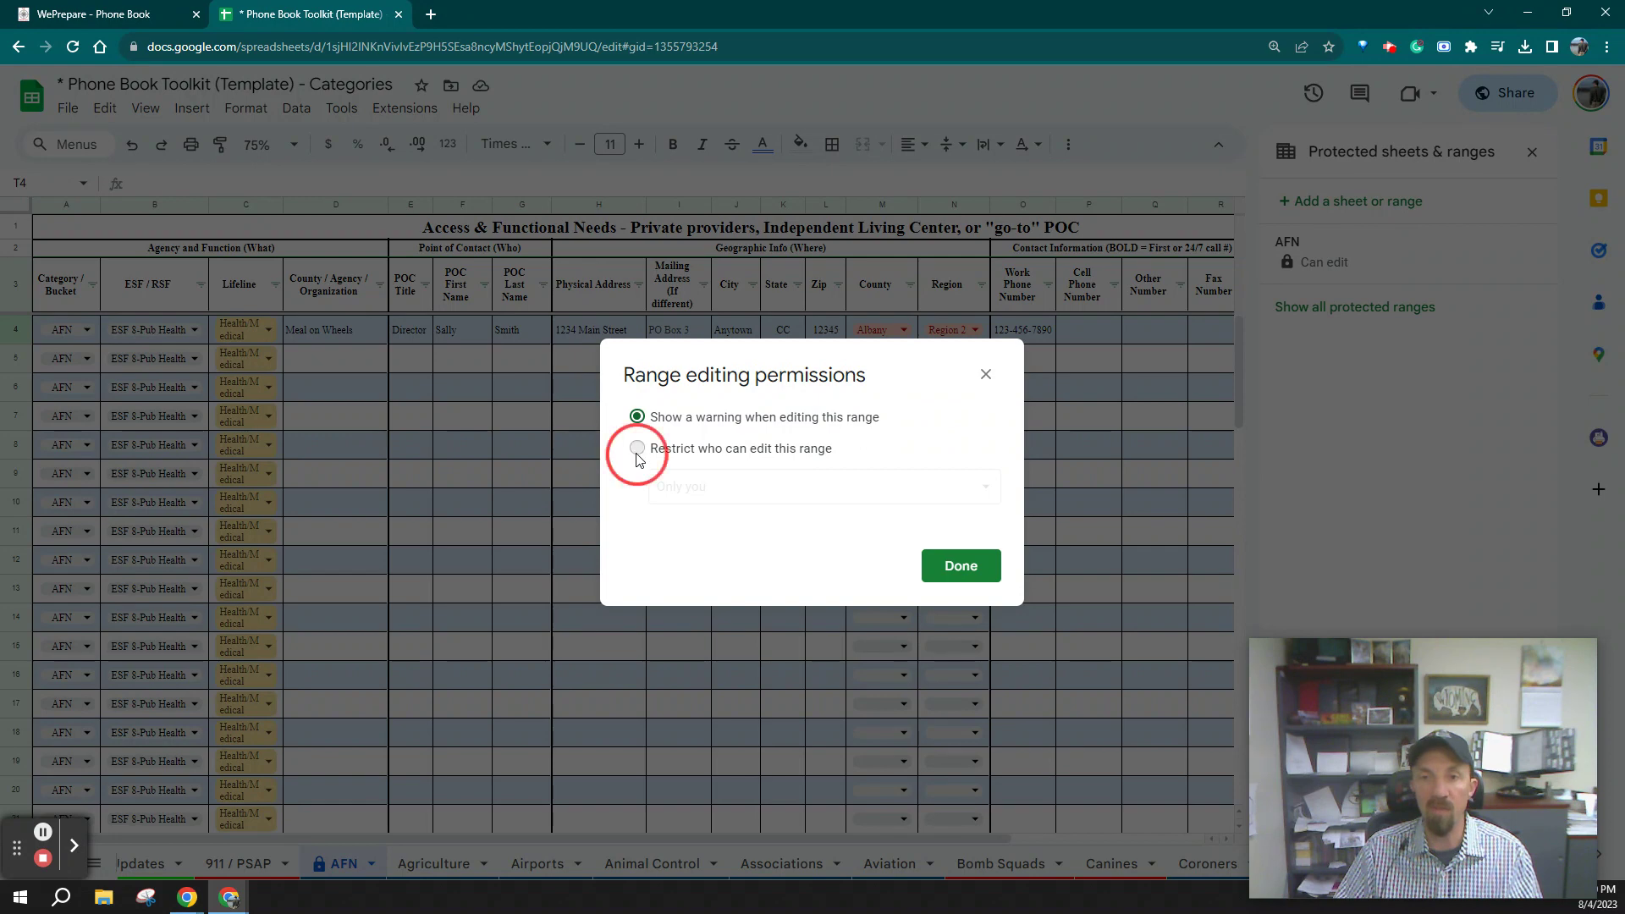
left_click(700, 486)
left_click(720, 525)
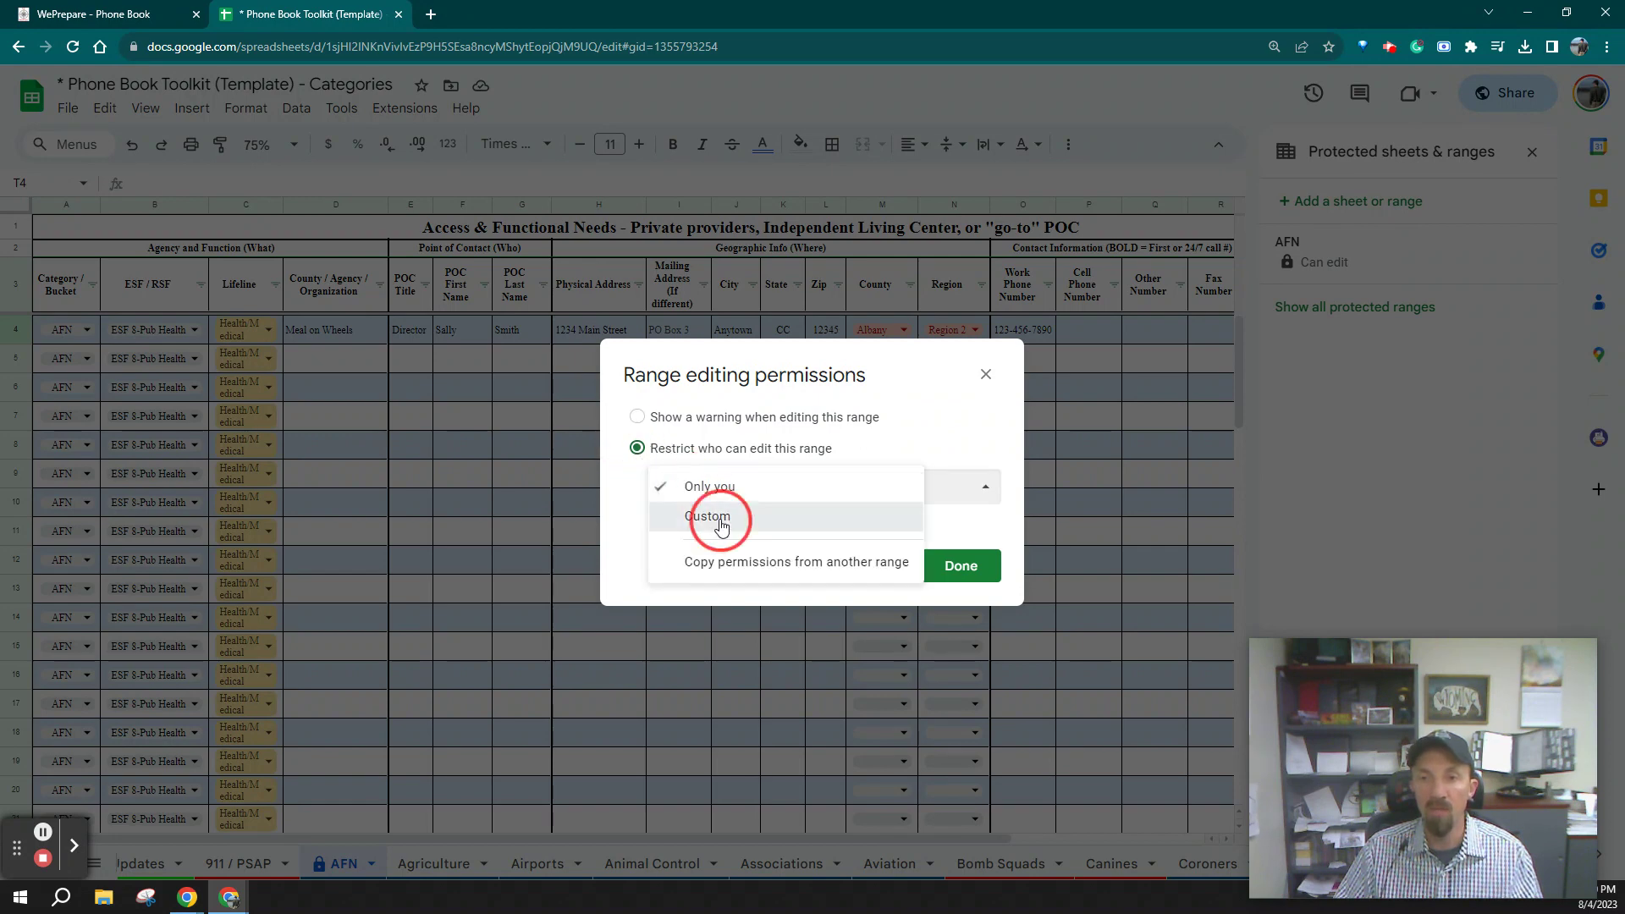
left_click(754, 404)
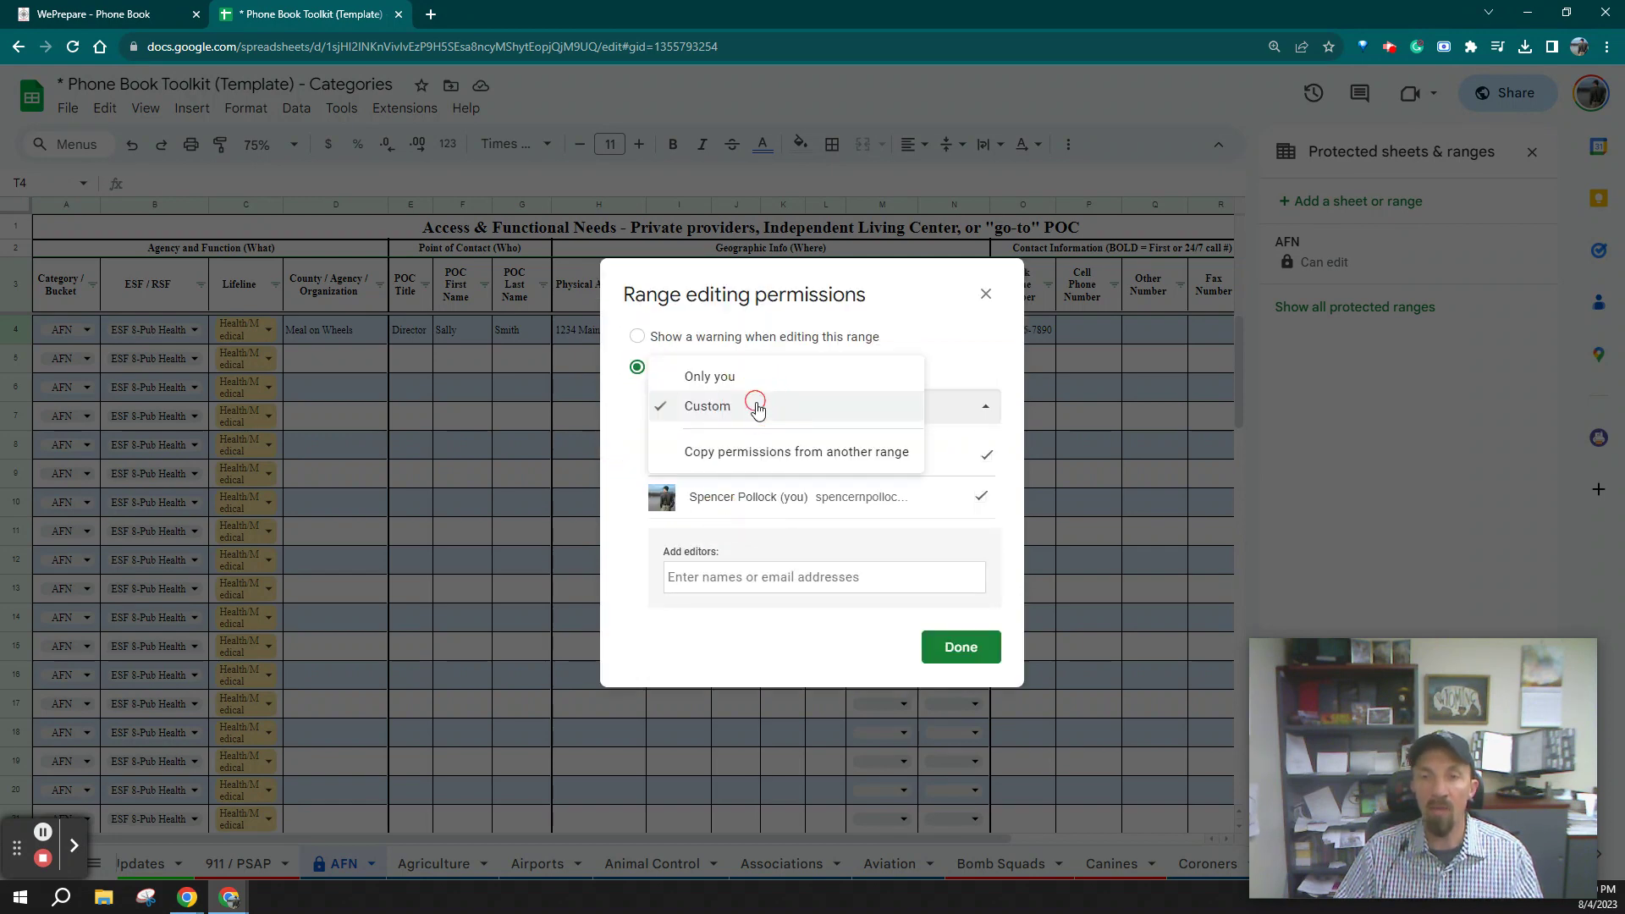
left_click(772, 580)
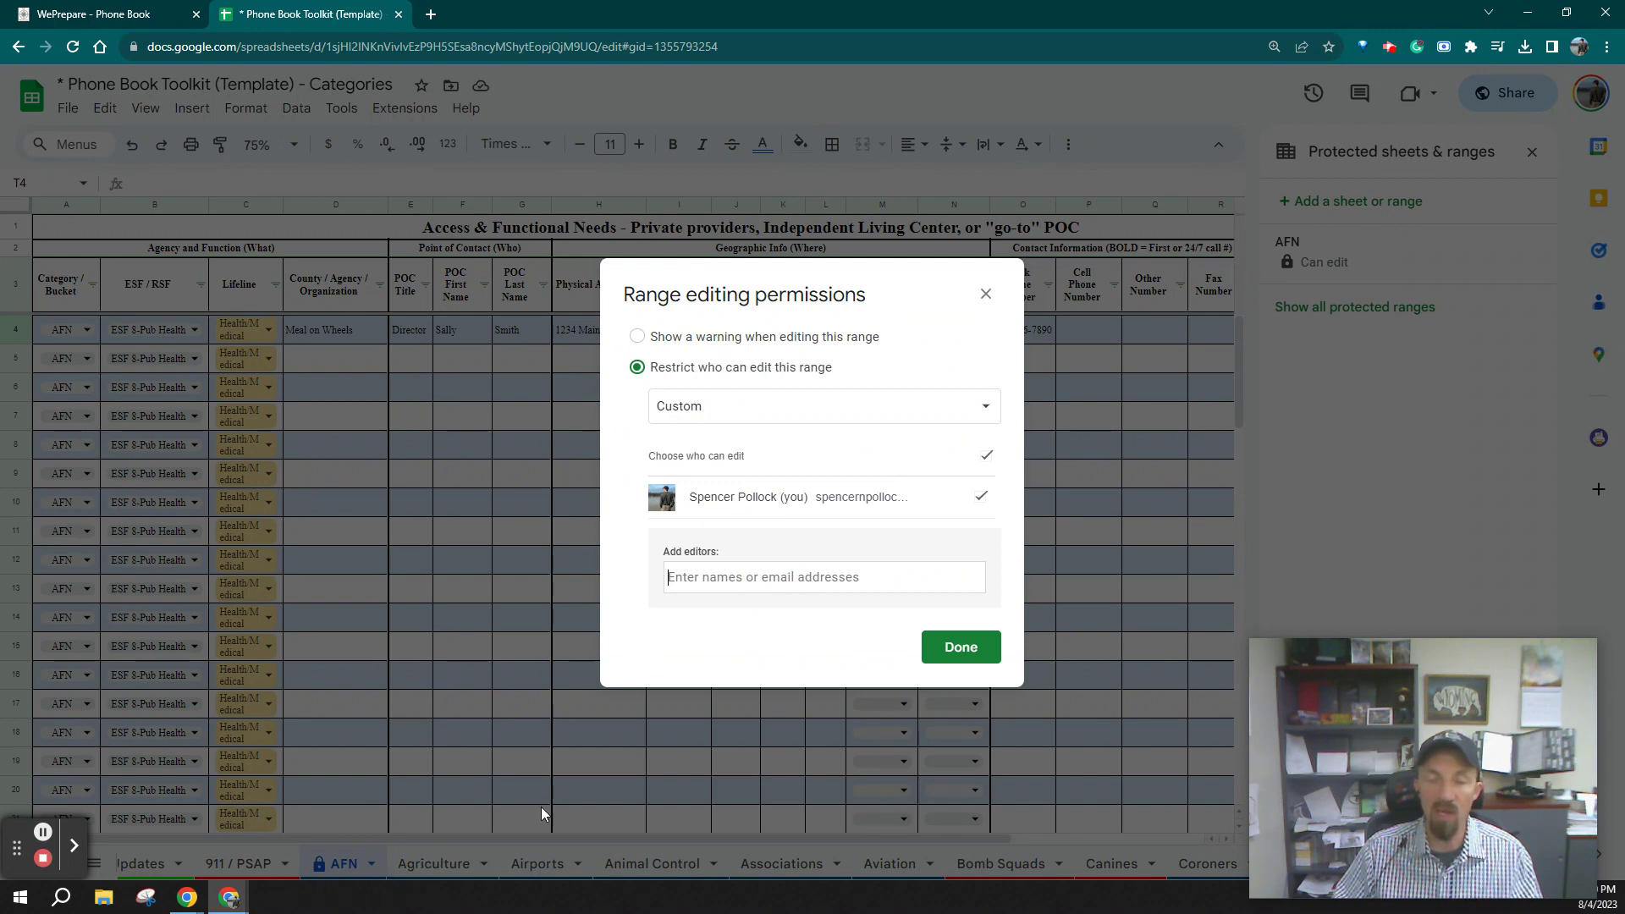
left_click(960, 646)
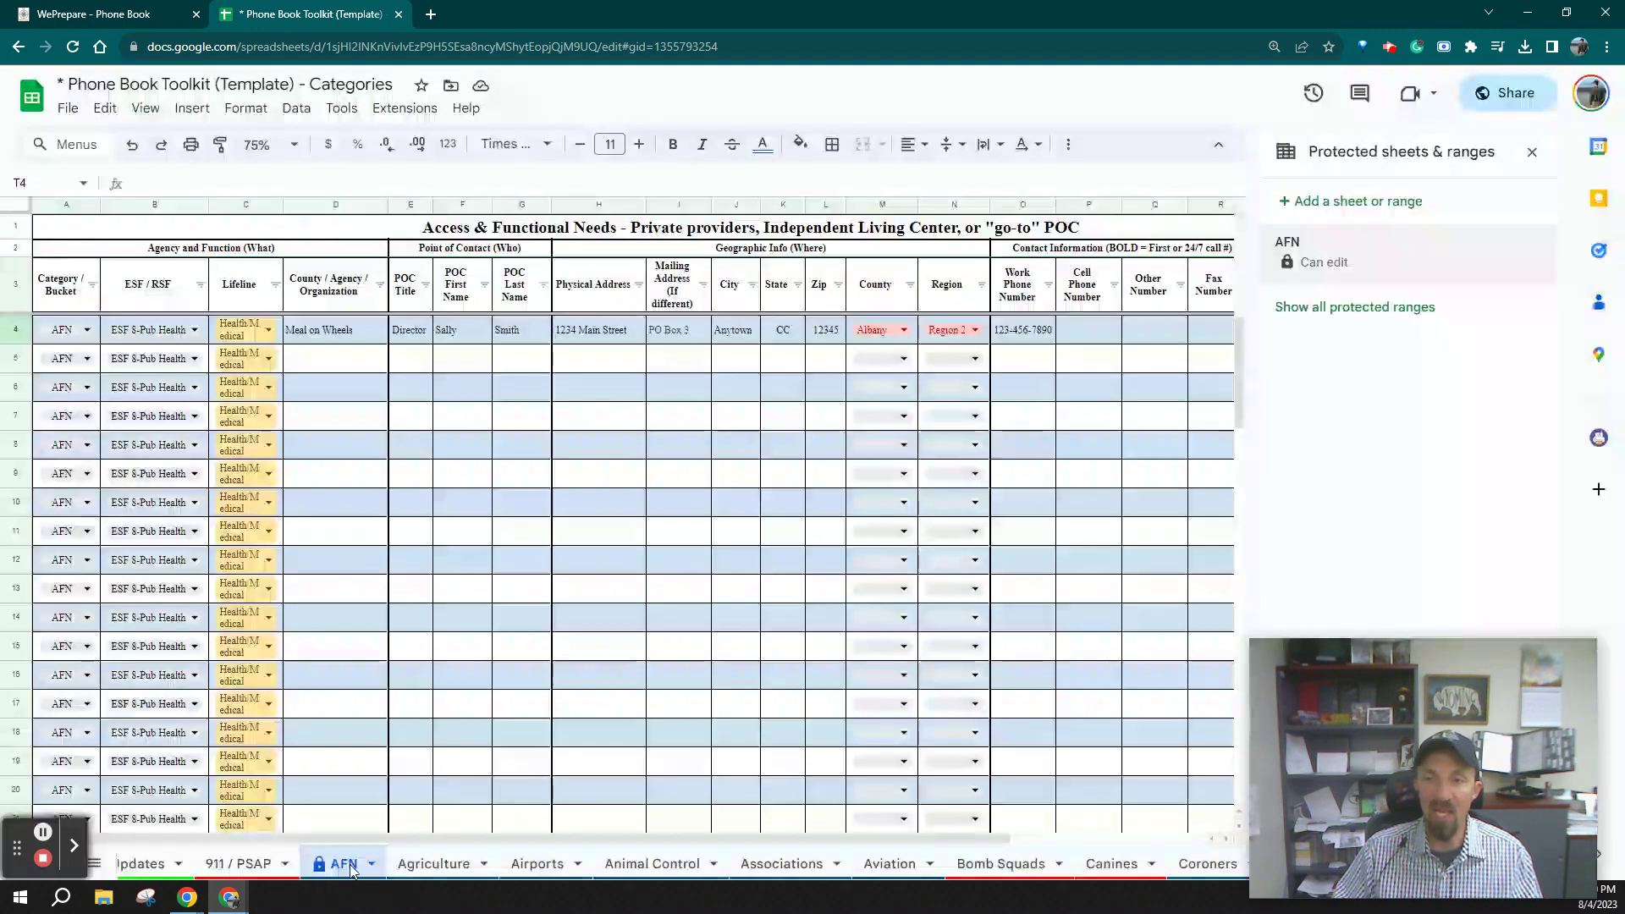
Delete the AFN entry from Protected sheets & ranges and close the panel
left_click(1430, 264)
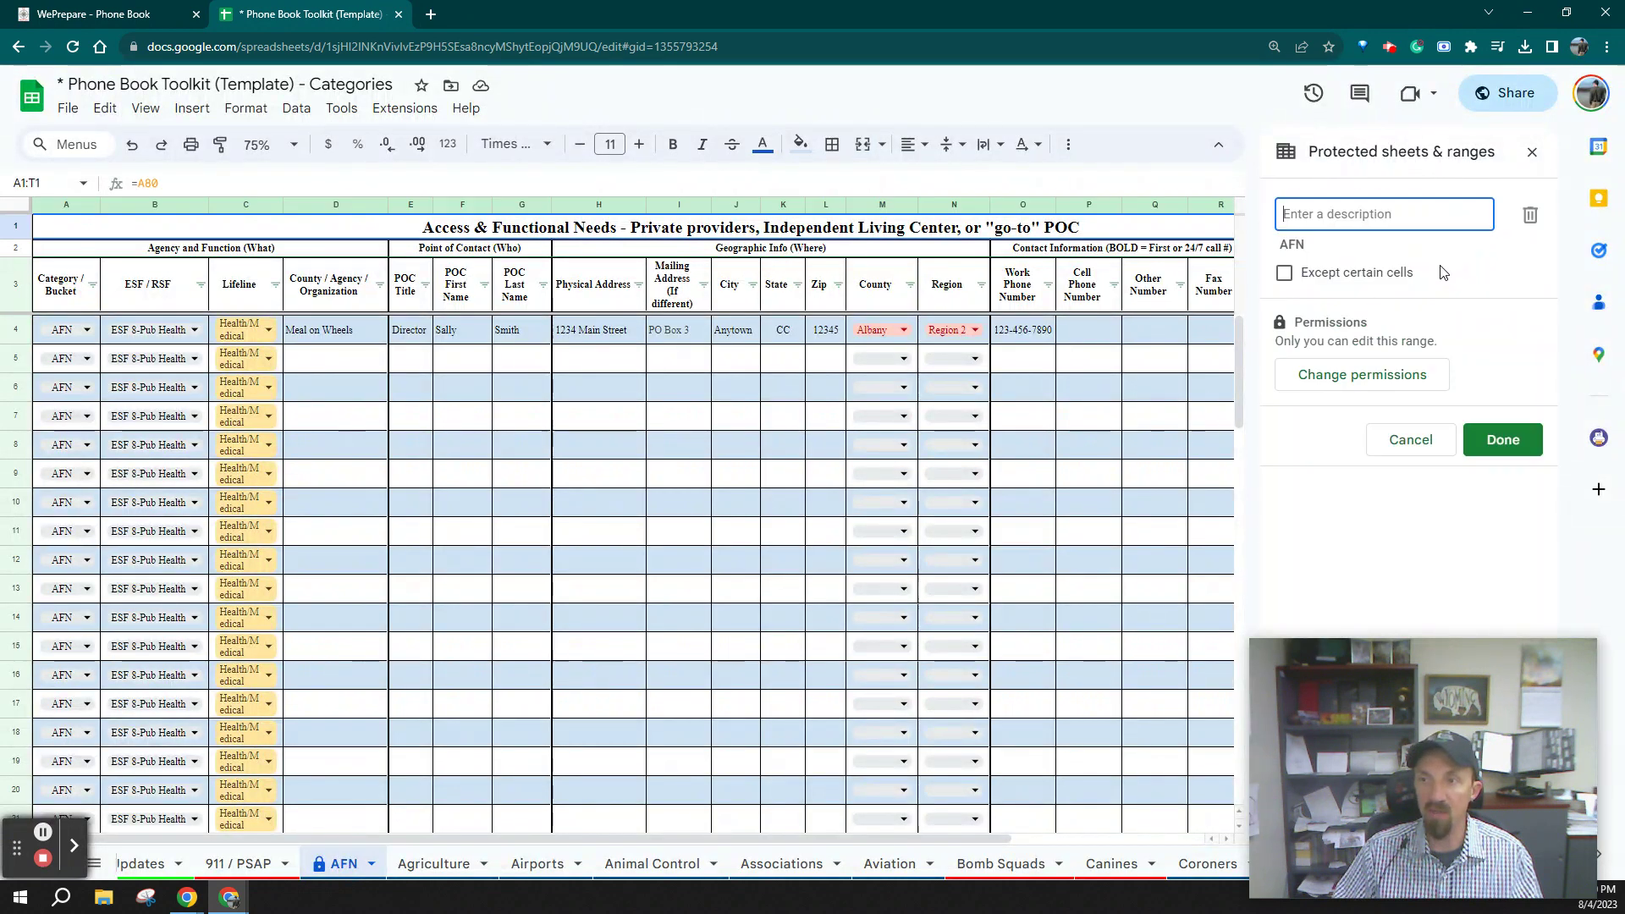
left_click(1439, 335)
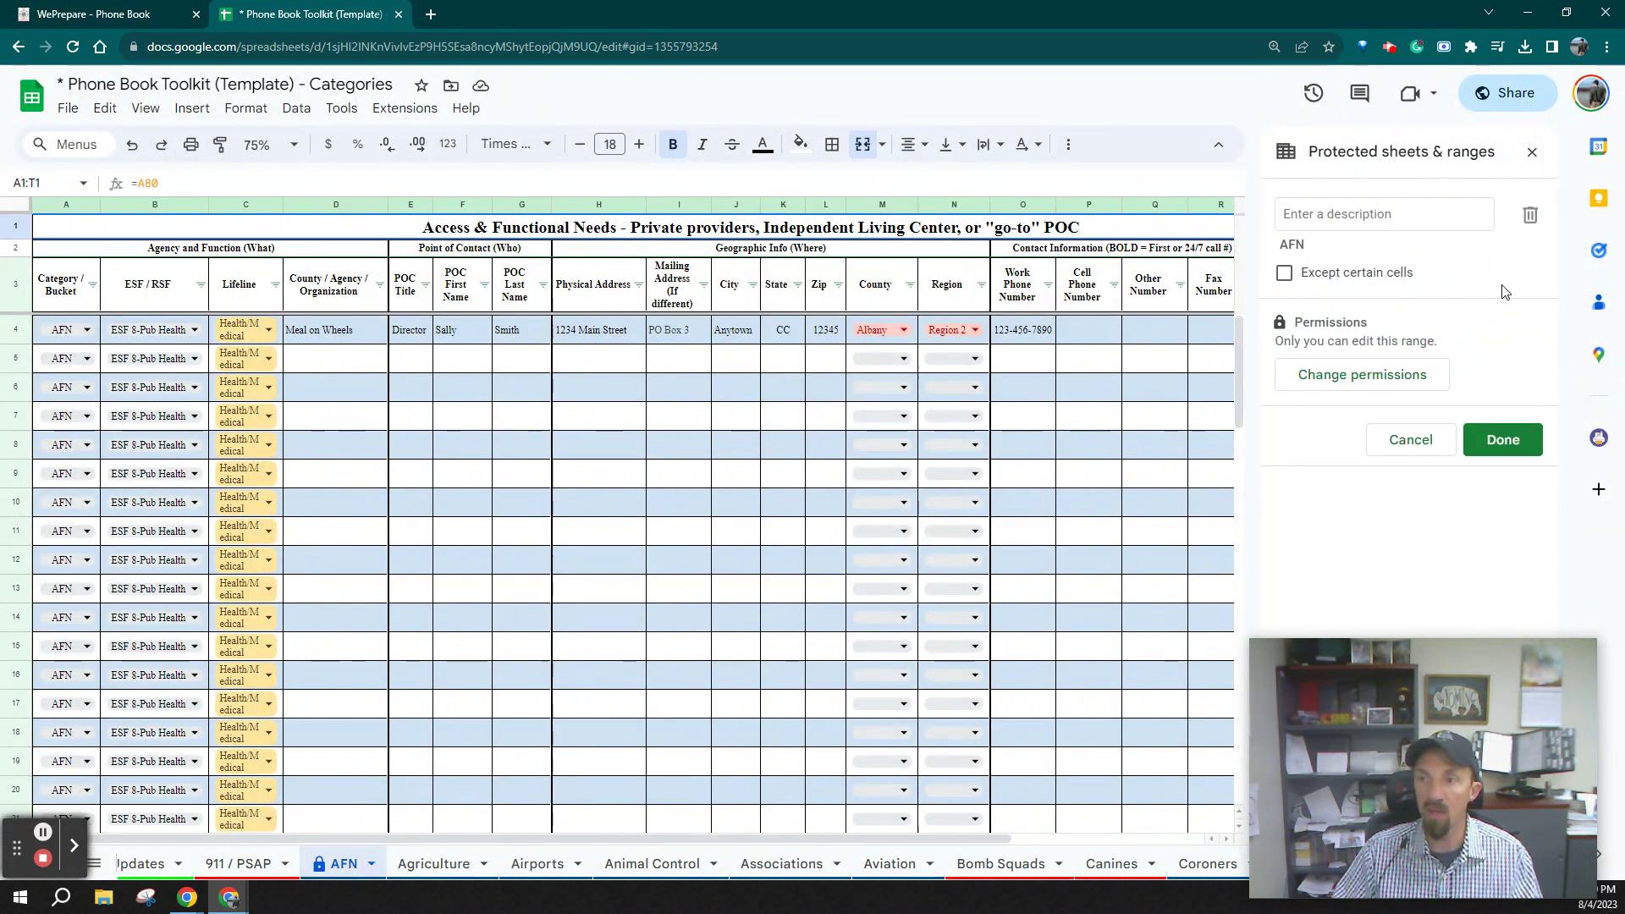
left_click(1530, 215)
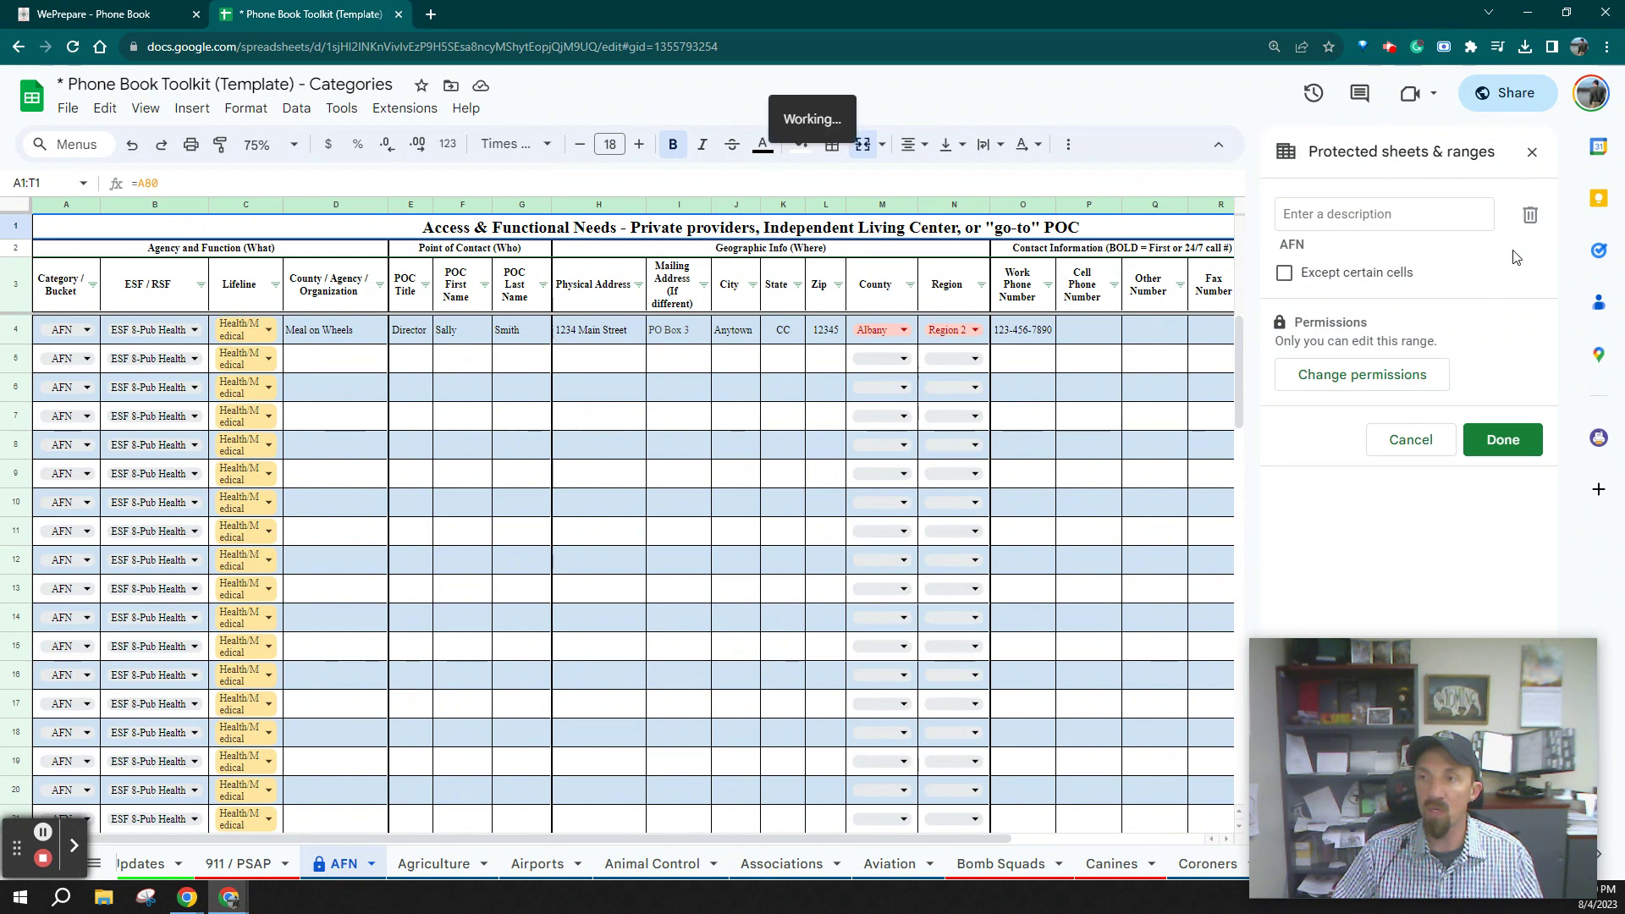
left_click(1022, 545)
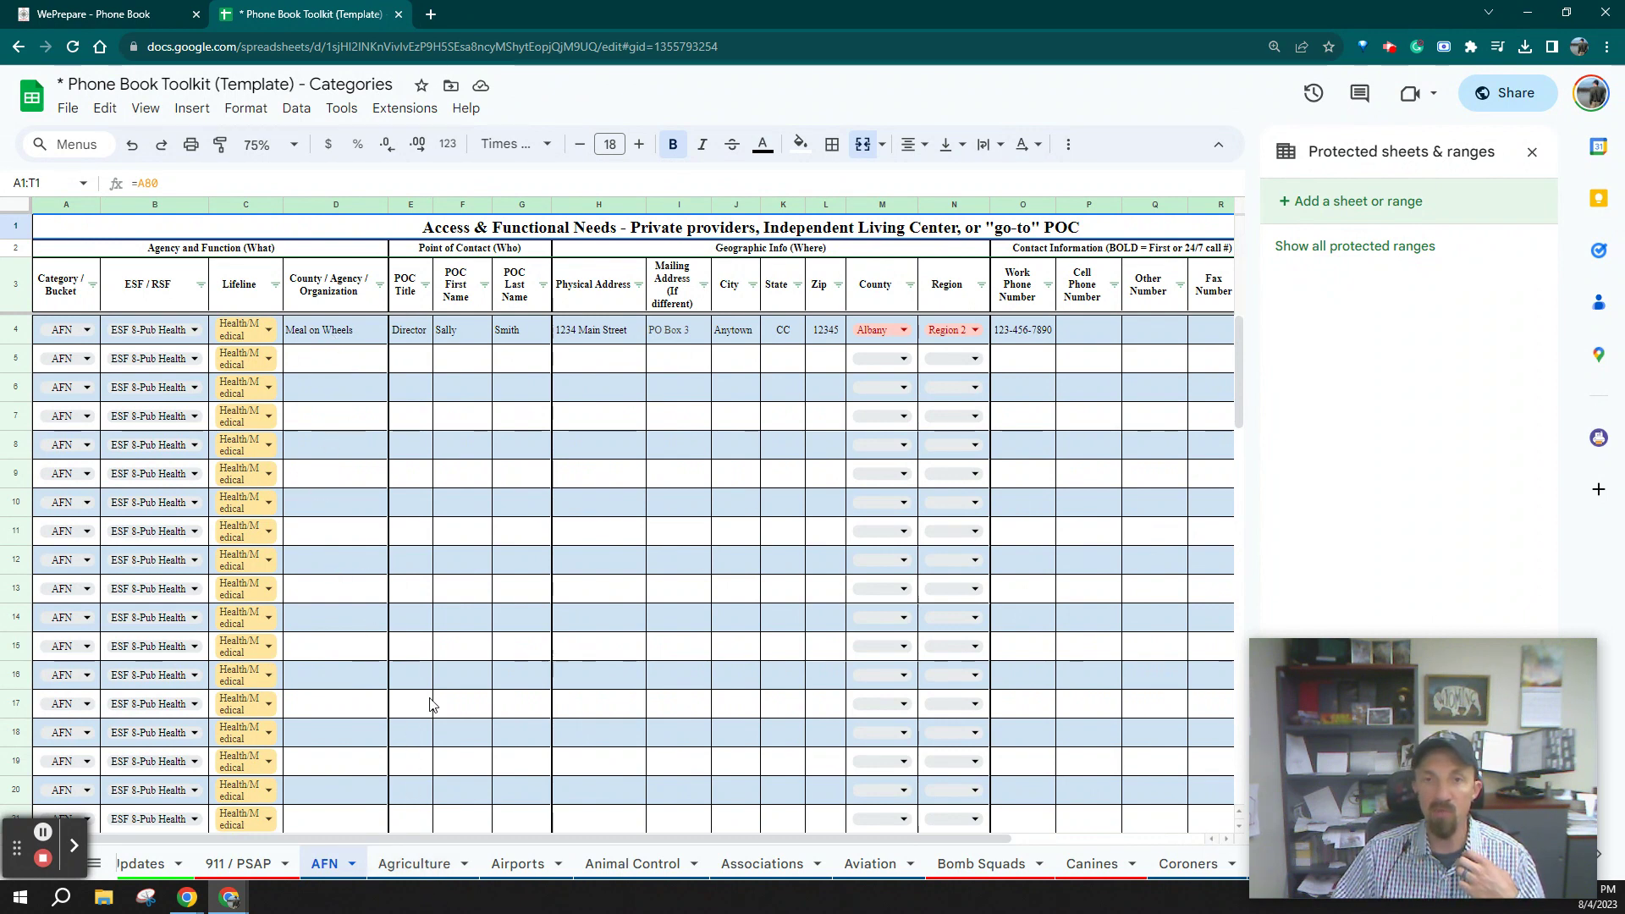
left_click(1532, 151)
Scroll the tab bar and open the Master Sheet
scroll(817, 871, "down", 3)
scroll(818, 871, "down", 10)
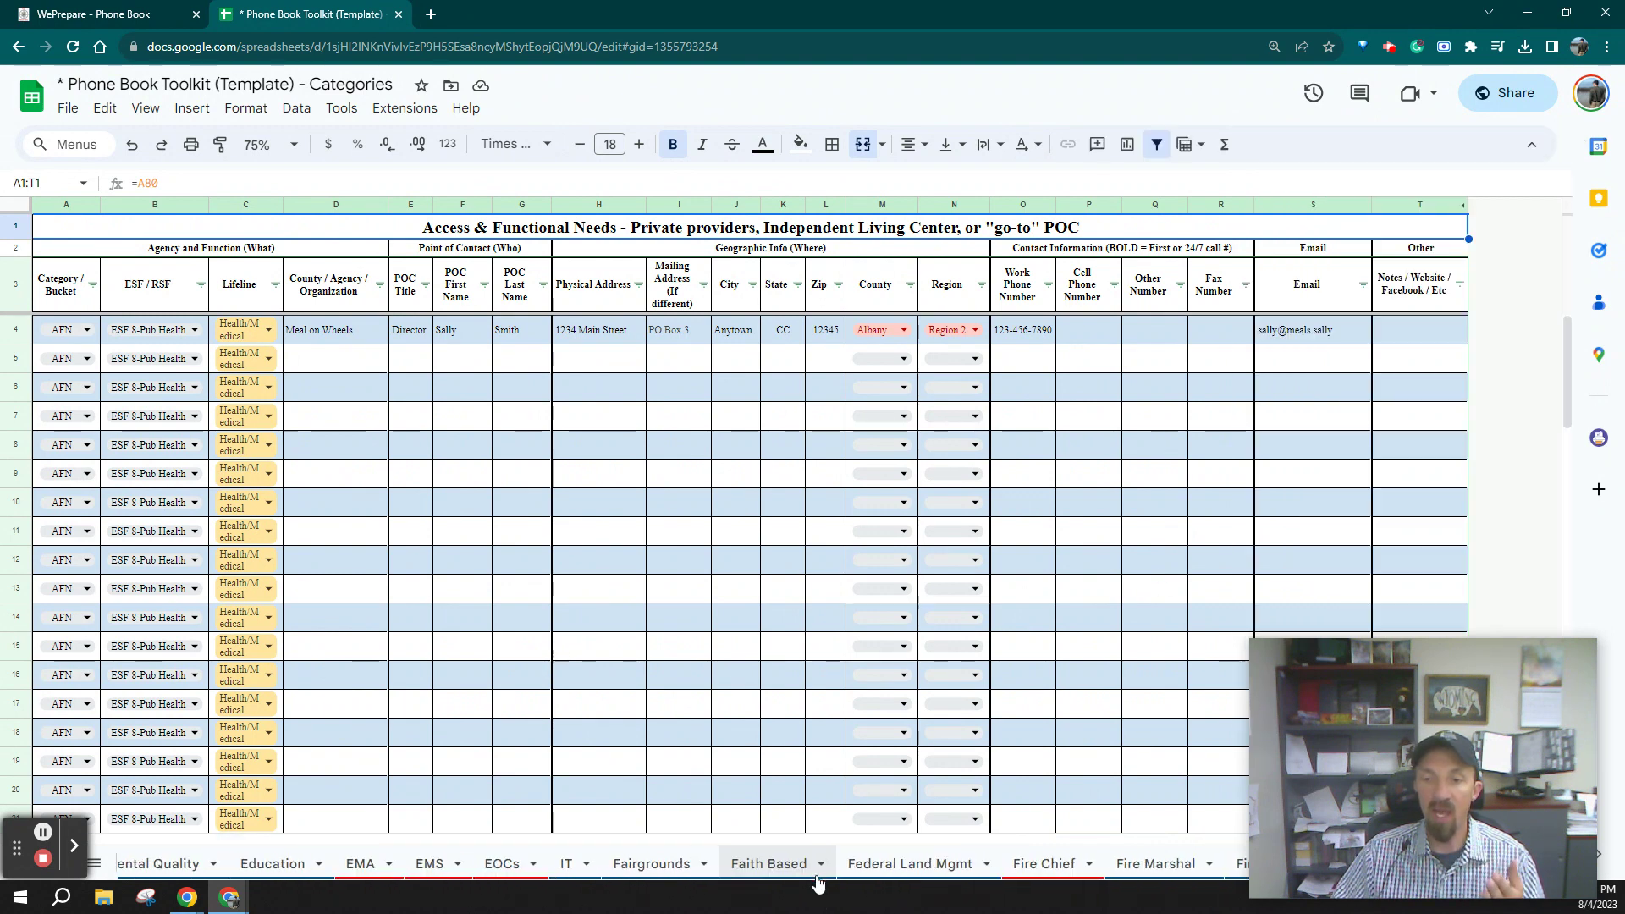
scroll(818, 872, "down", 5)
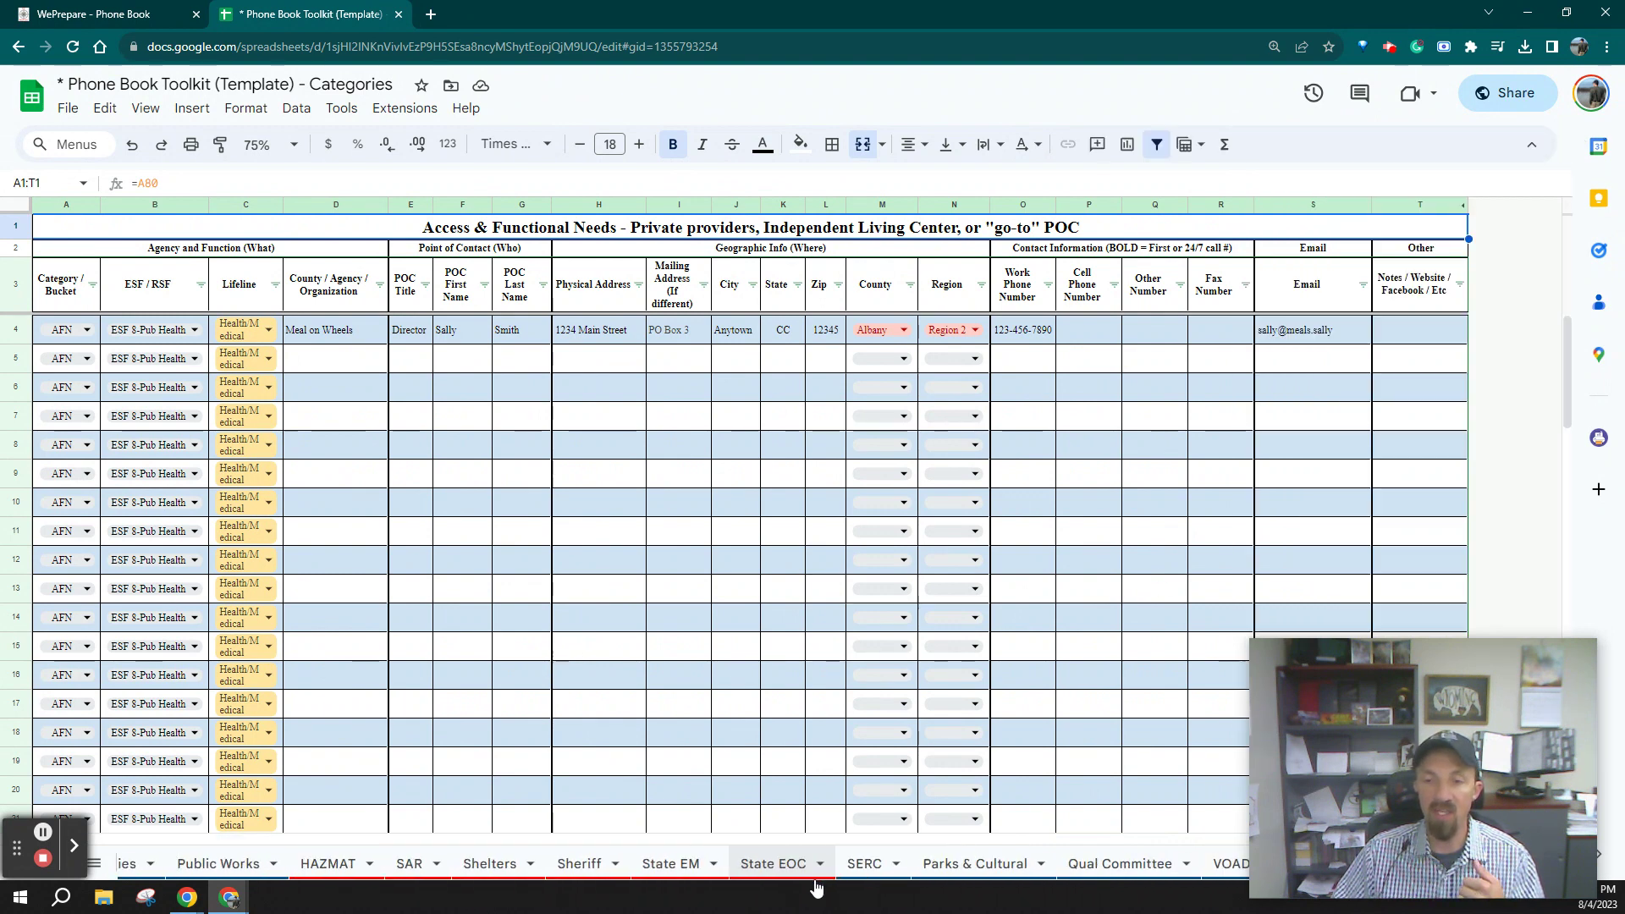
left_click_drag(1356, 665, 1358, 324)
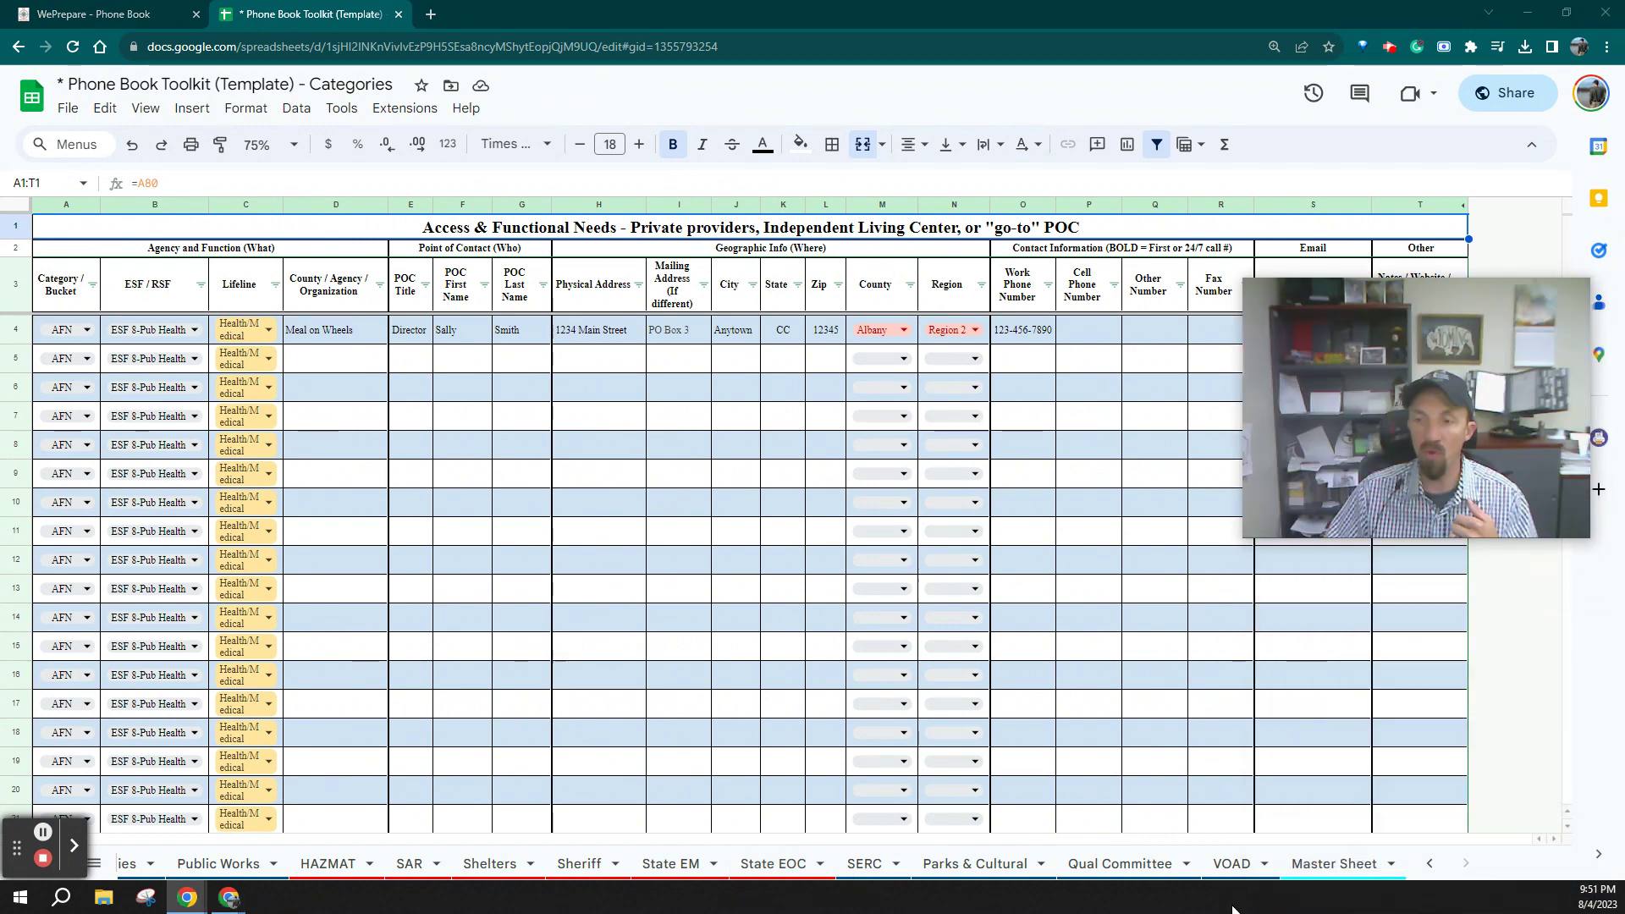
left_click(1294, 862)
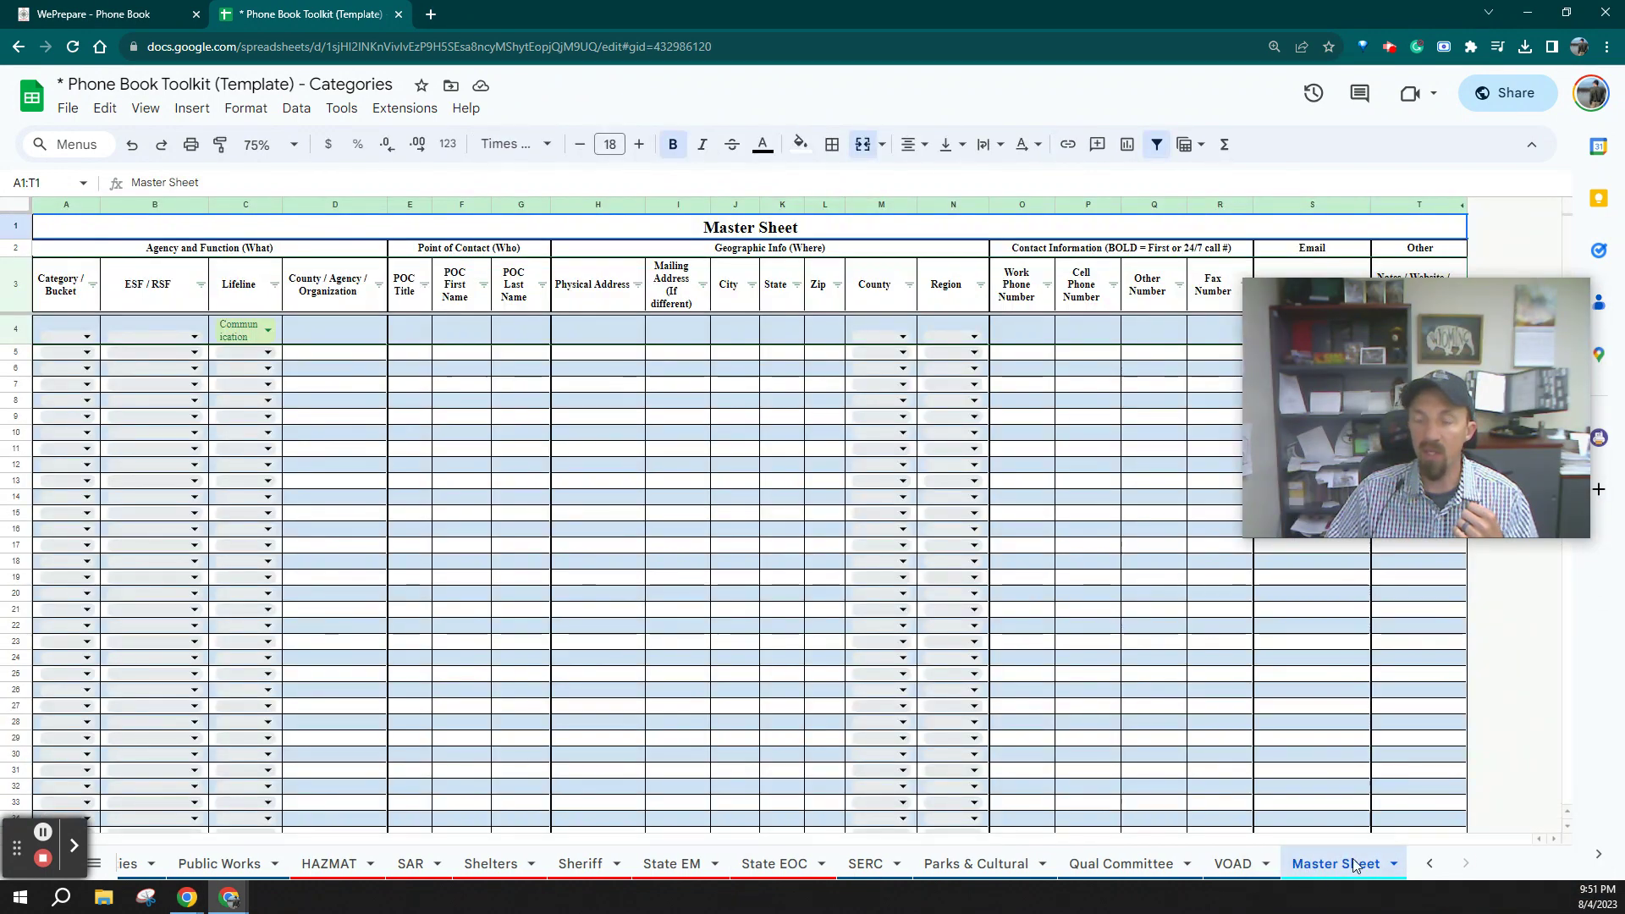
Rename the N3 Region heading to Zone, view State EOC, then undo the rename
mouse_move(1420, 456)
left_click_drag(1420, 459, 1409, 608)
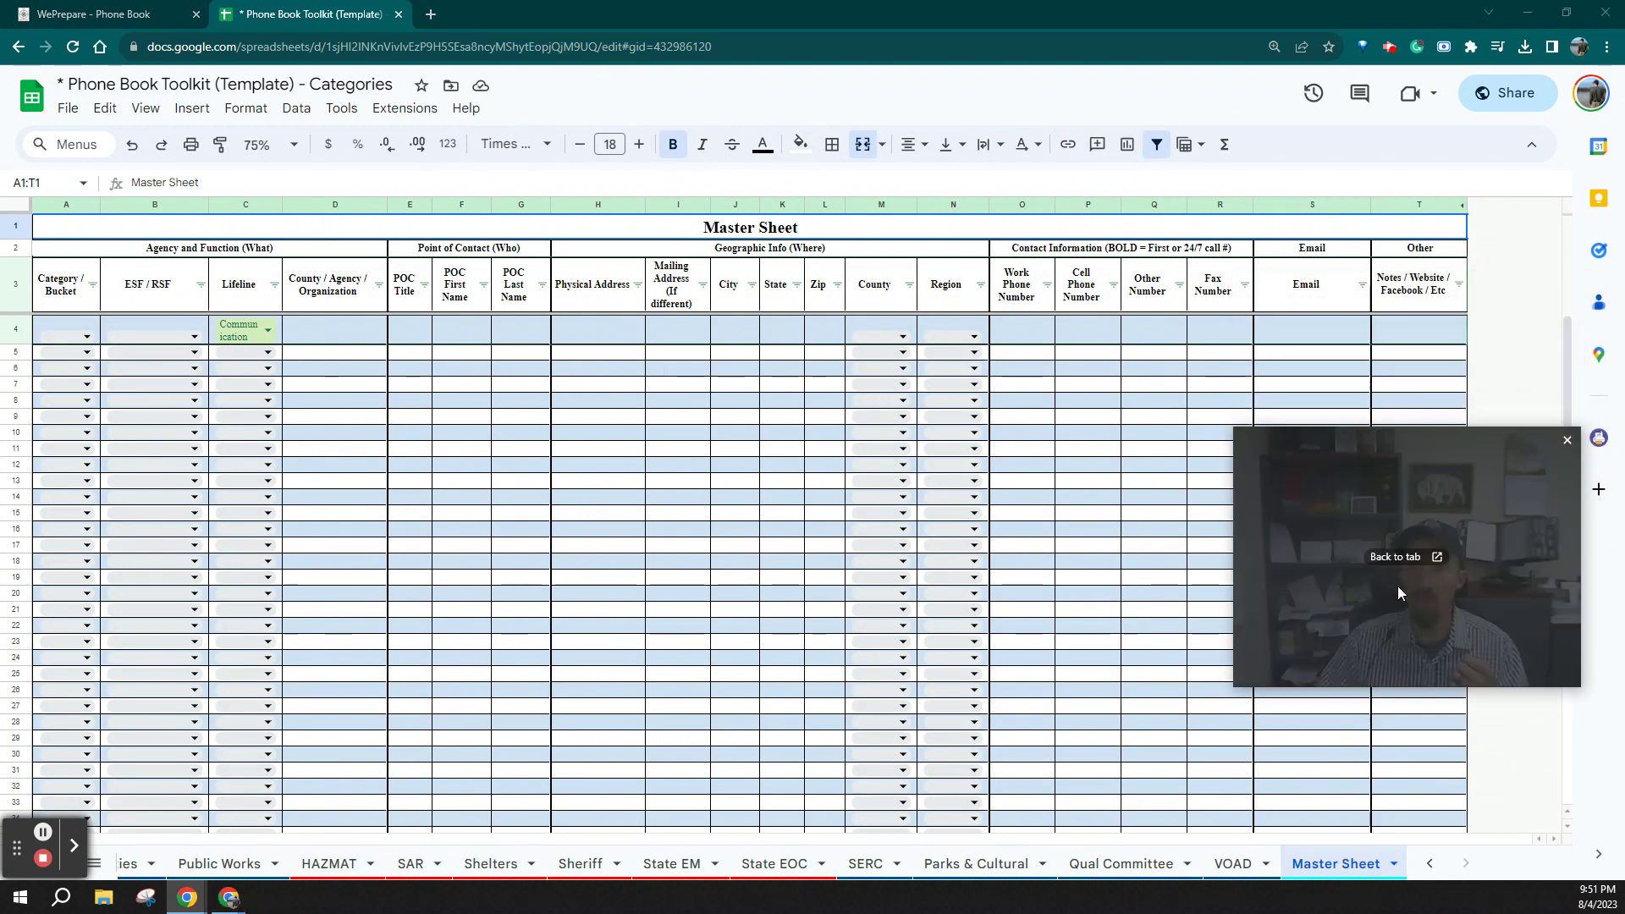
left_click(953, 295)
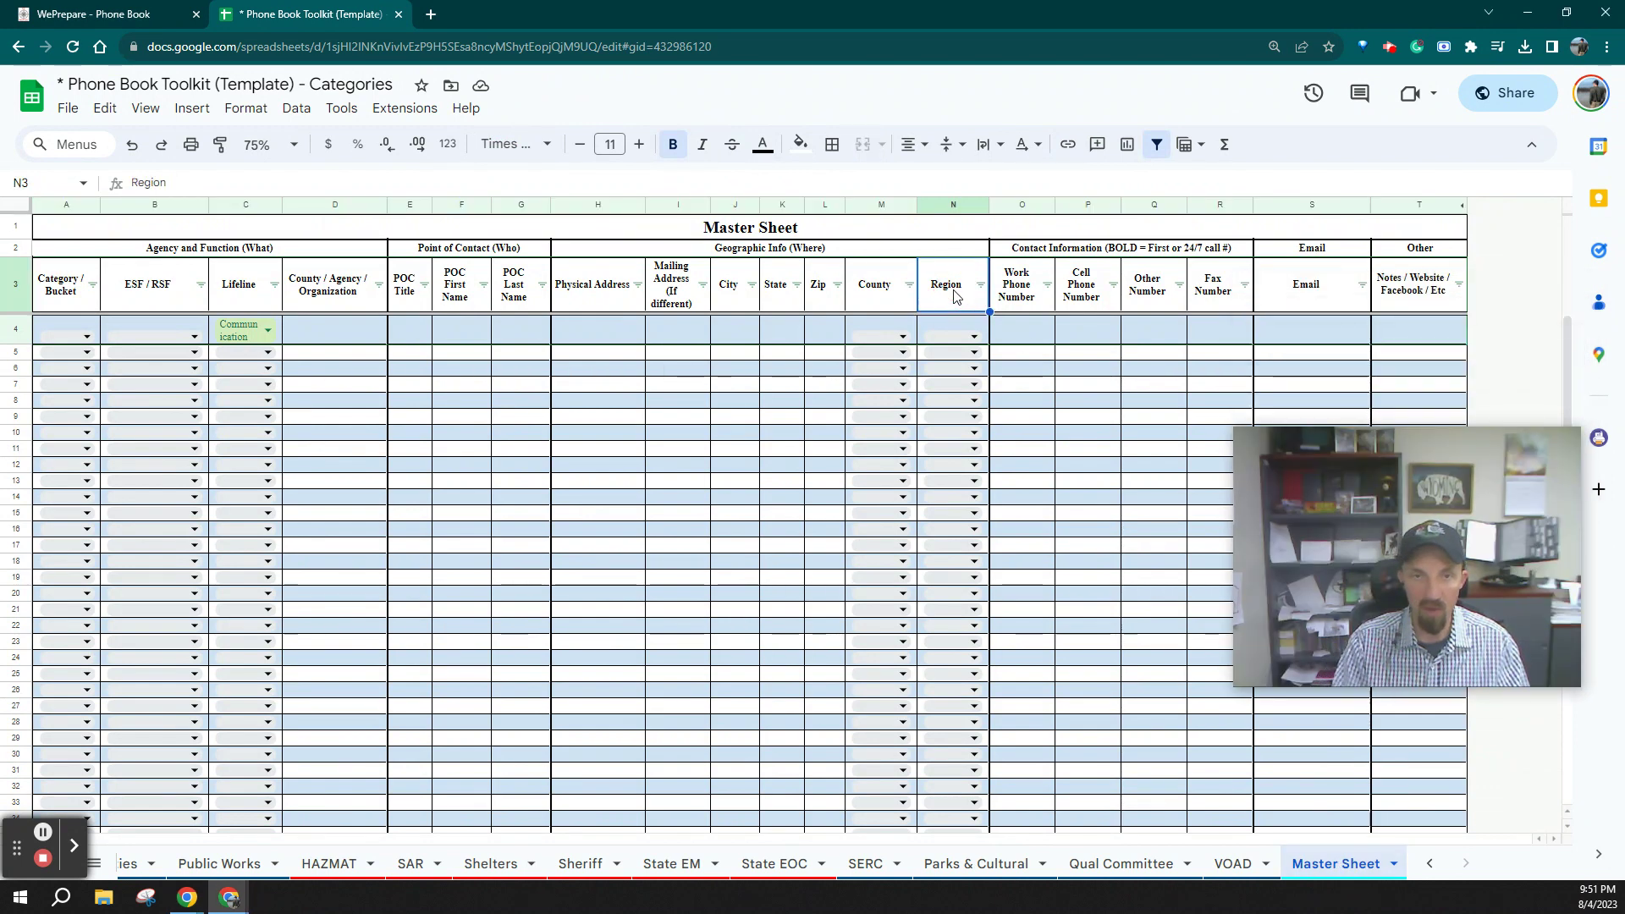
type("Zone")
key("Return")
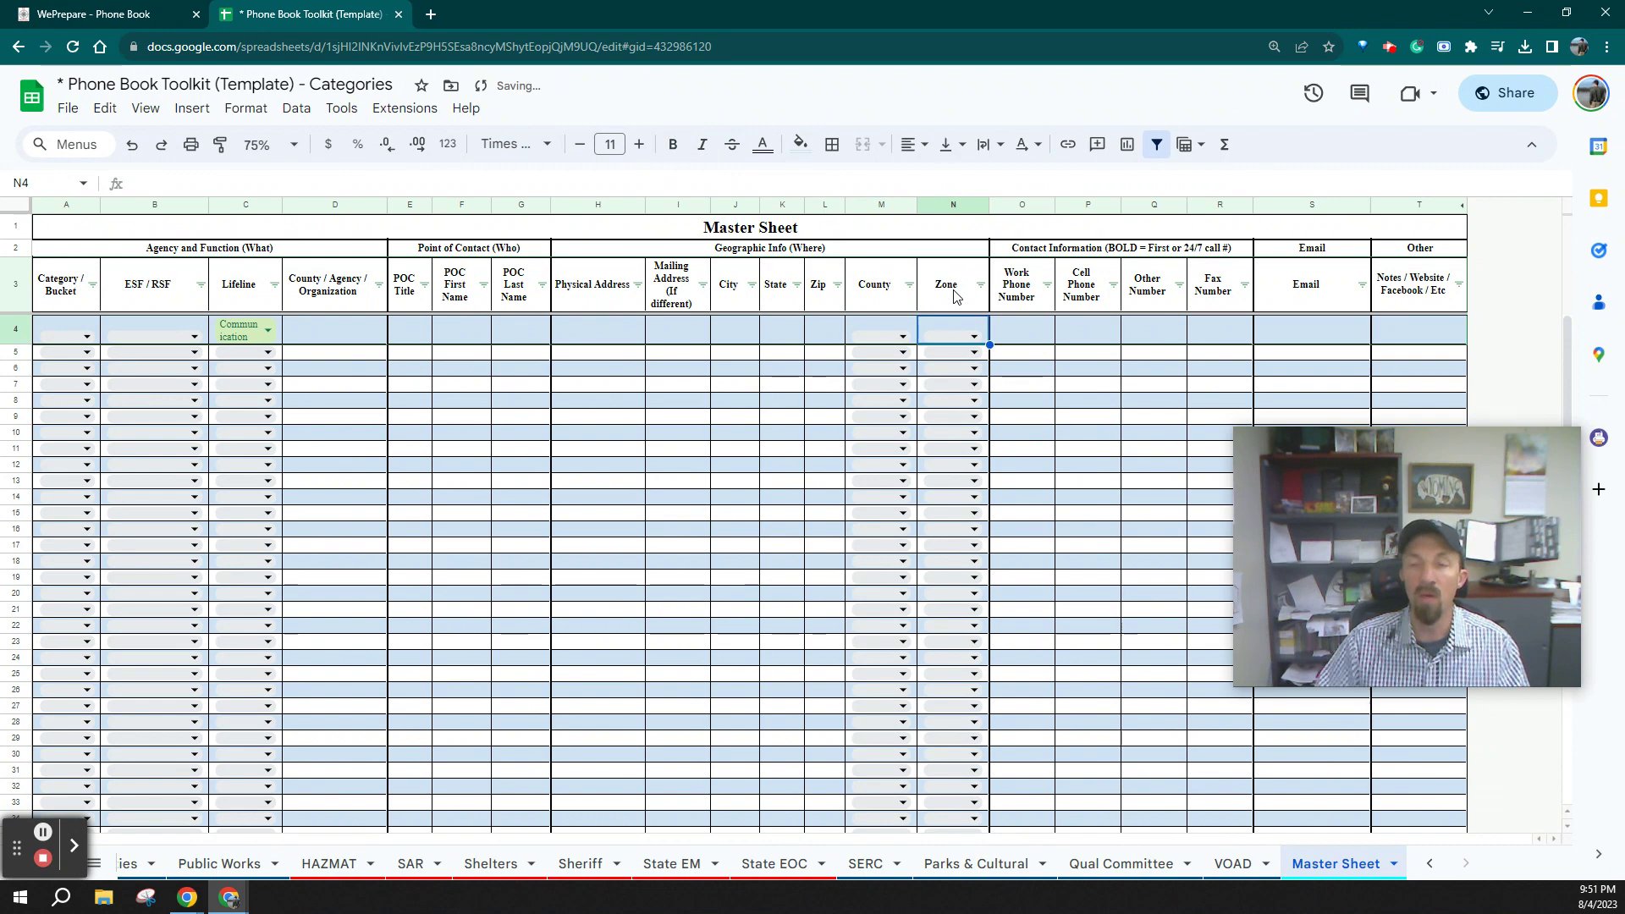
left_click(777, 862)
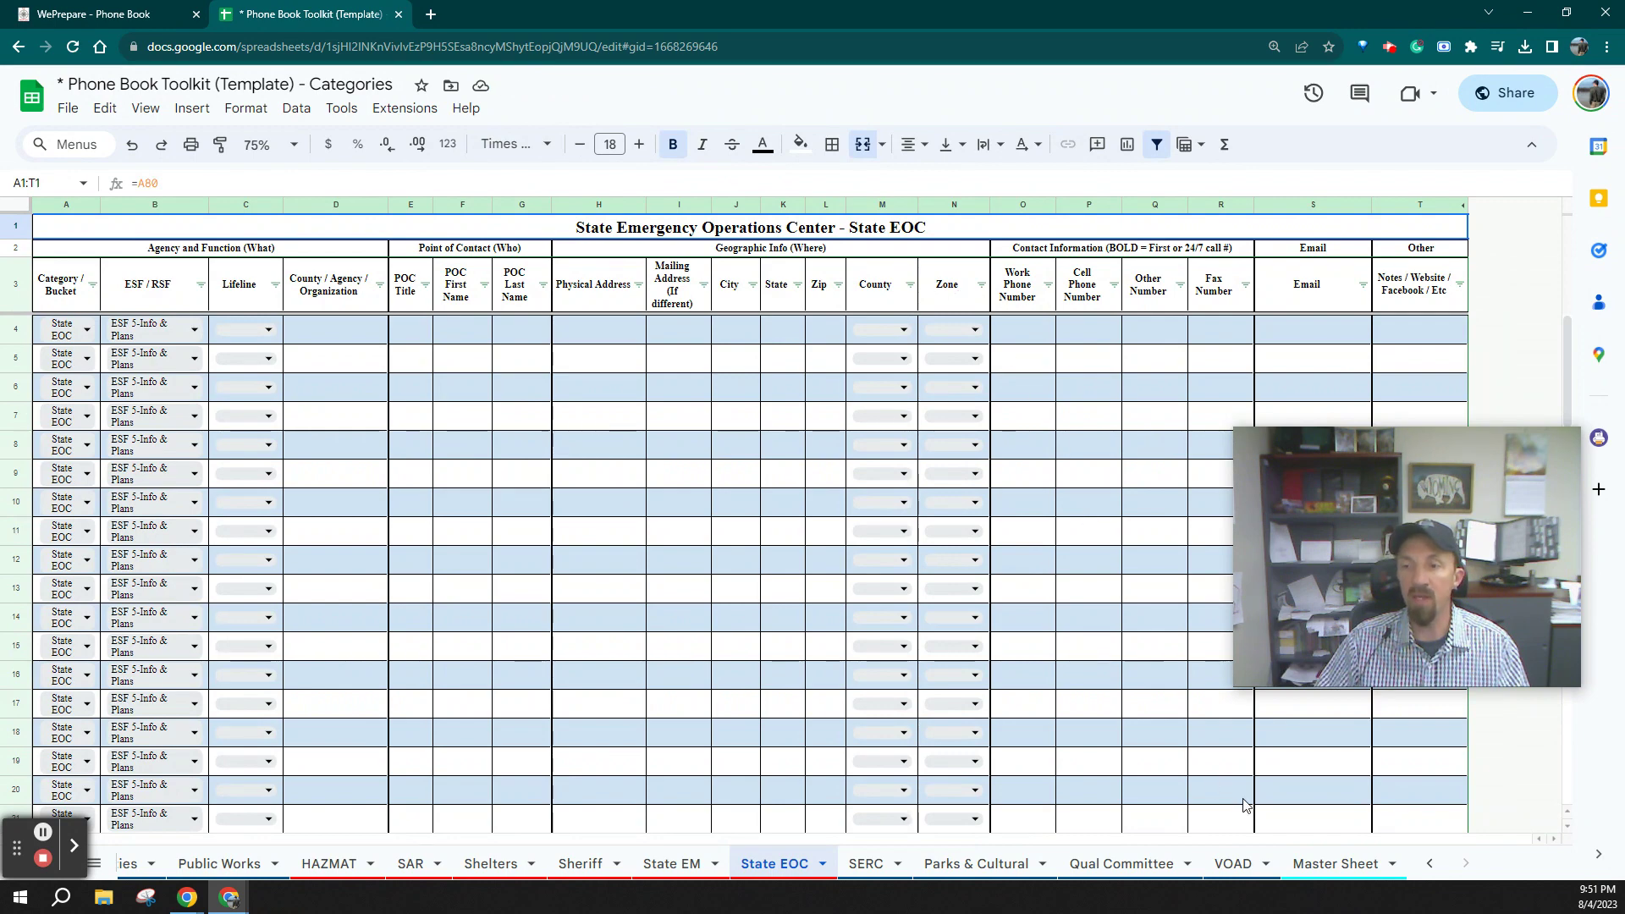
key("ctrl+z")
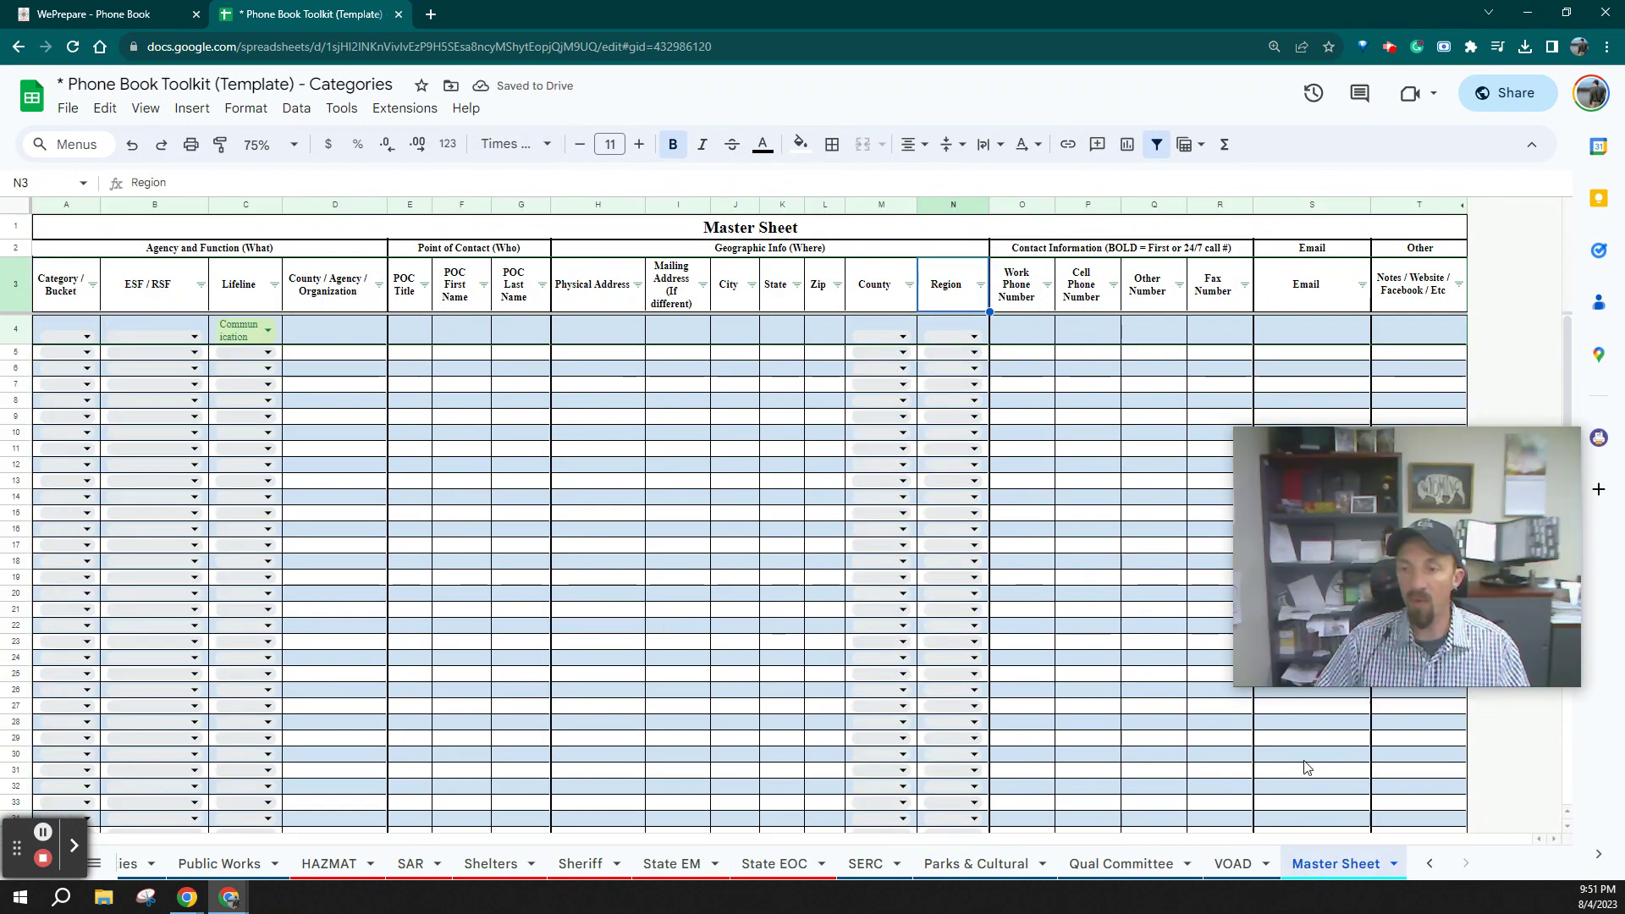
scroll(1273, 884, "up", 10)
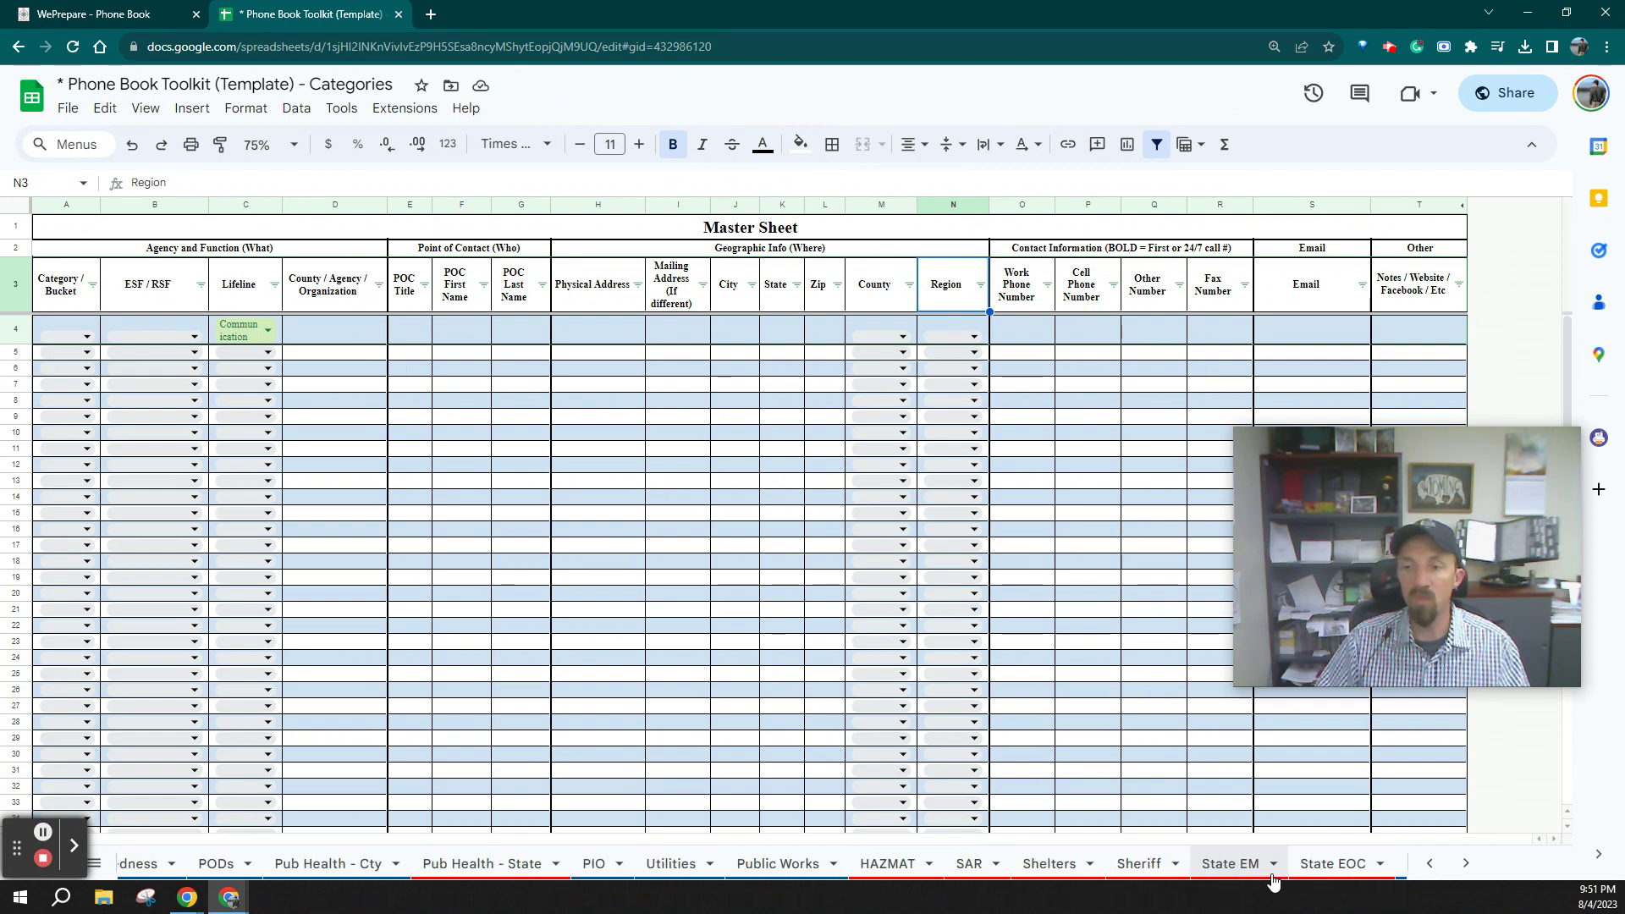
scroll(1273, 881, "up", 15)
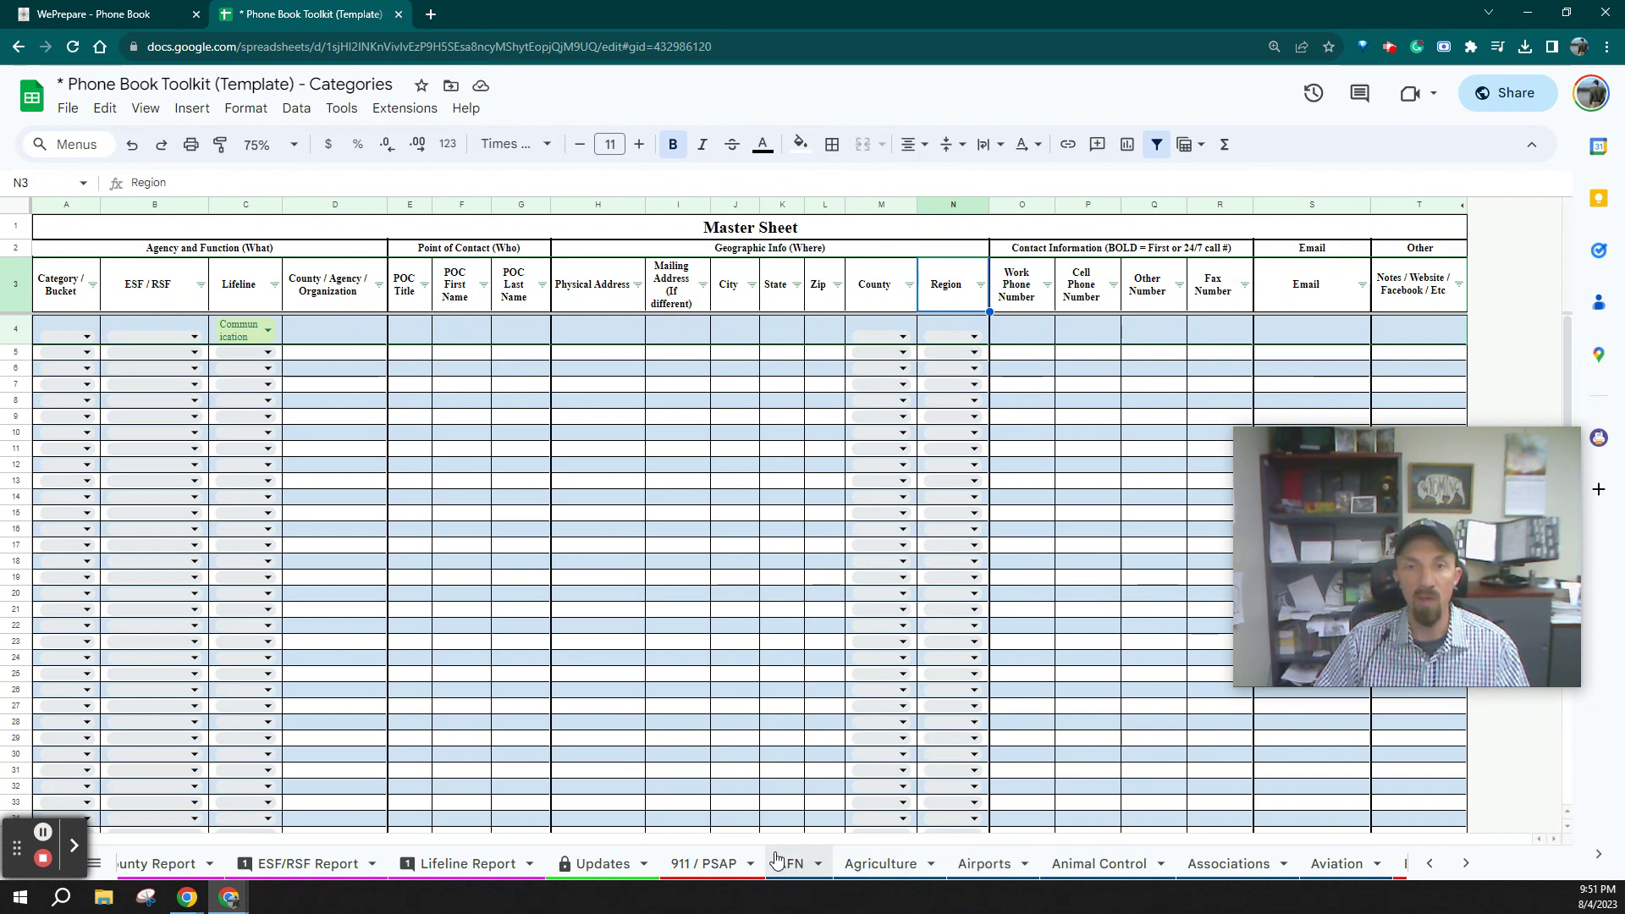
left_click(1499, 93)
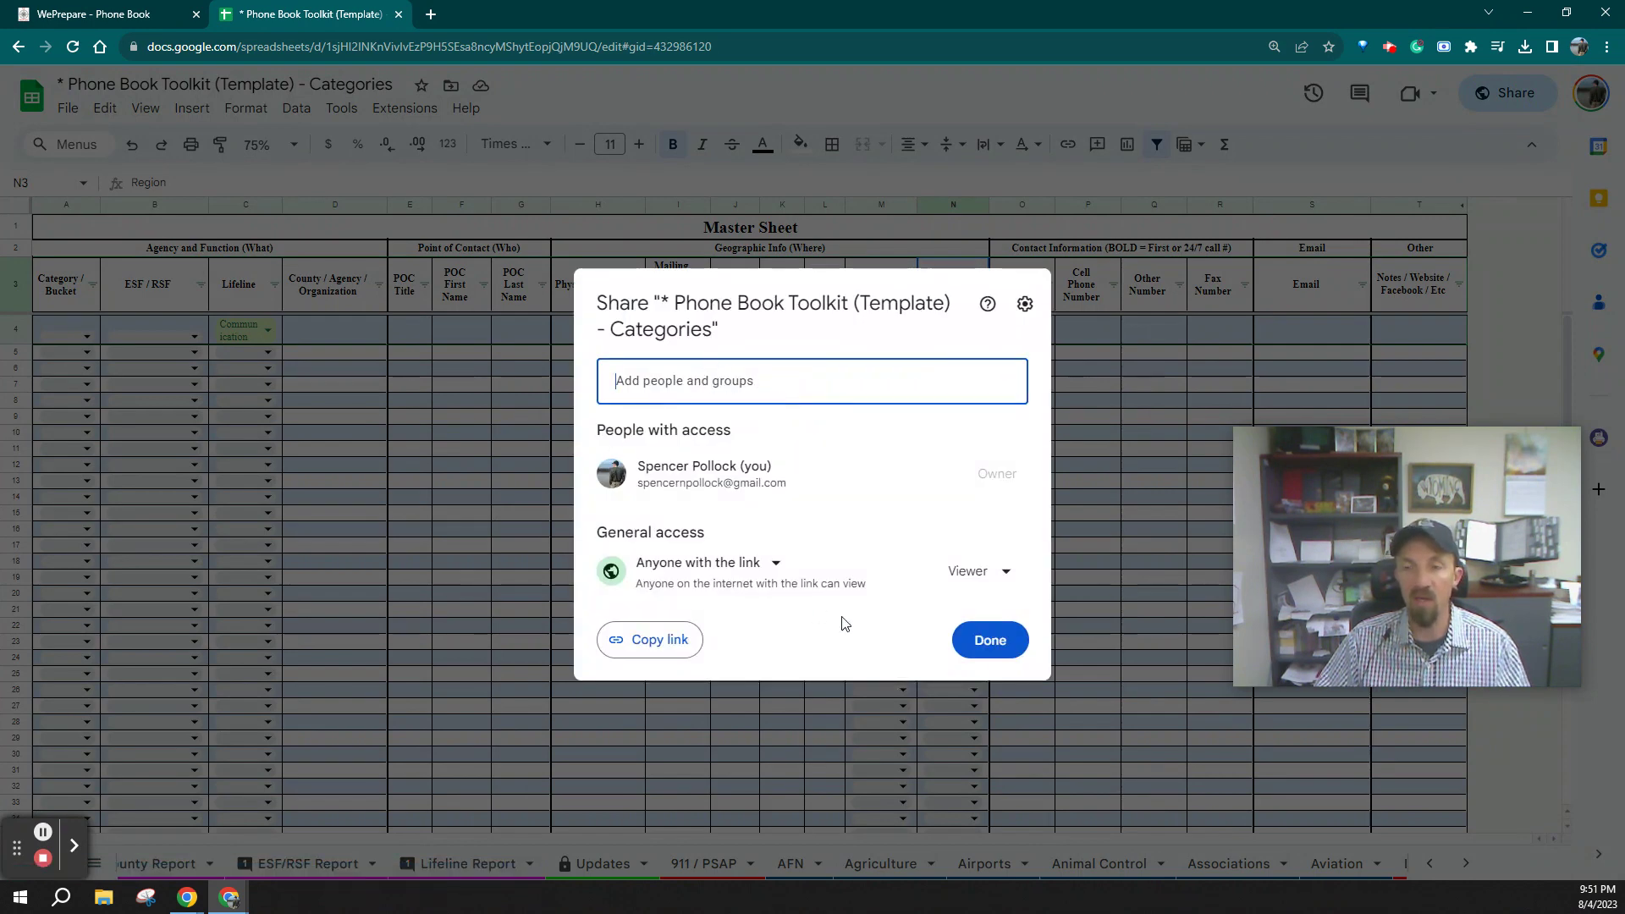
left_click(982, 647)
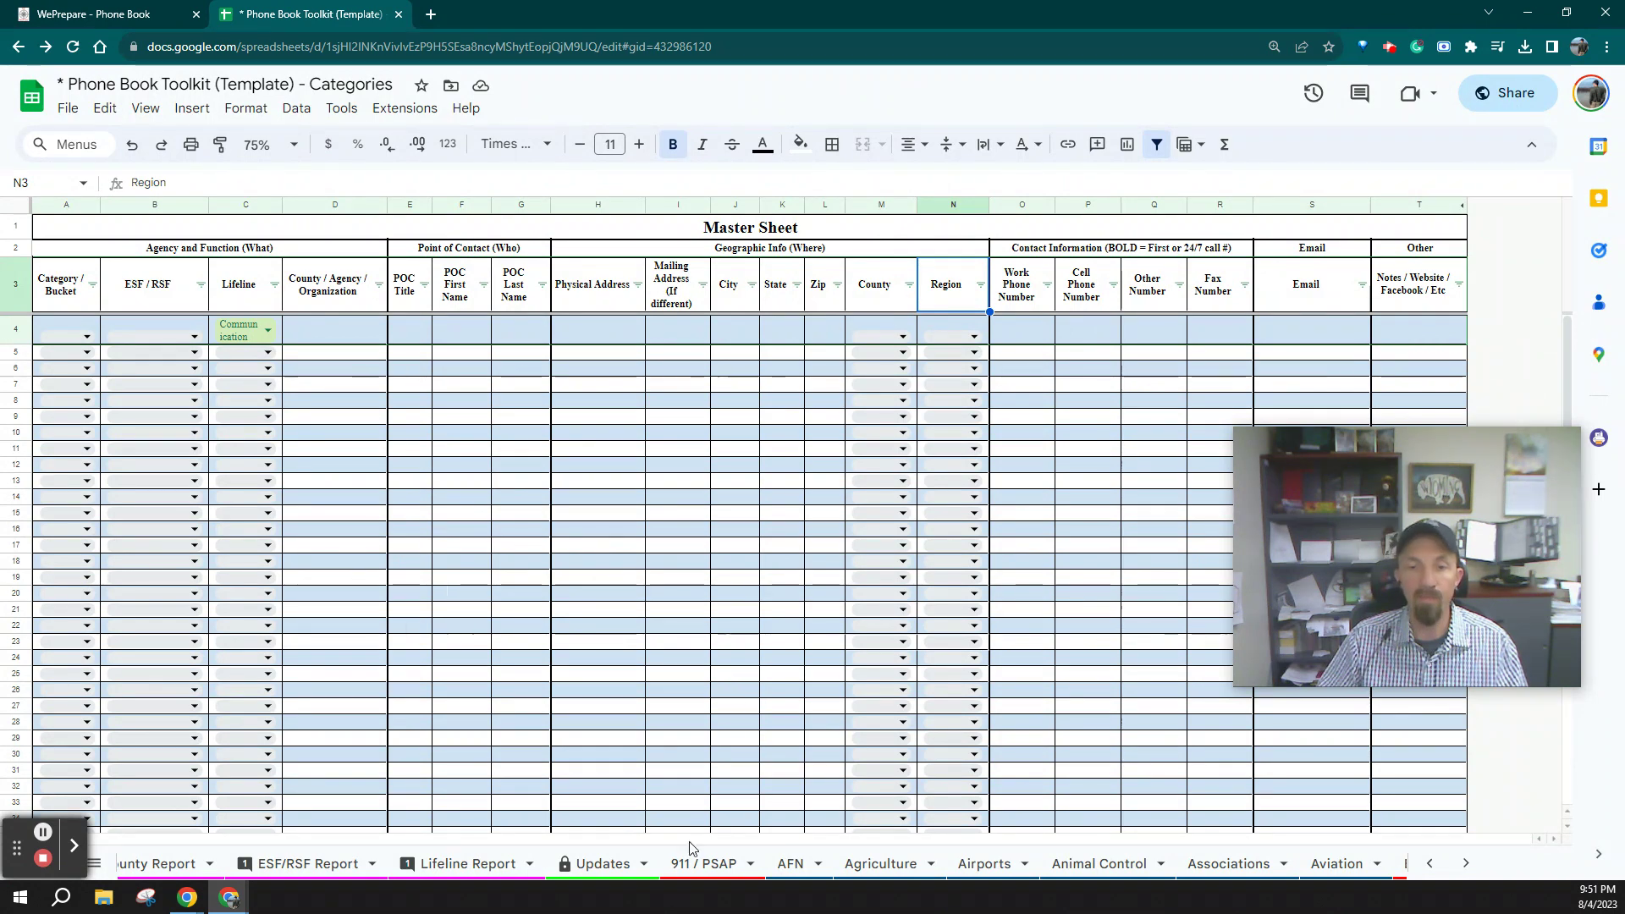
Switch to the Updates sheet tab
left_click(602, 863)
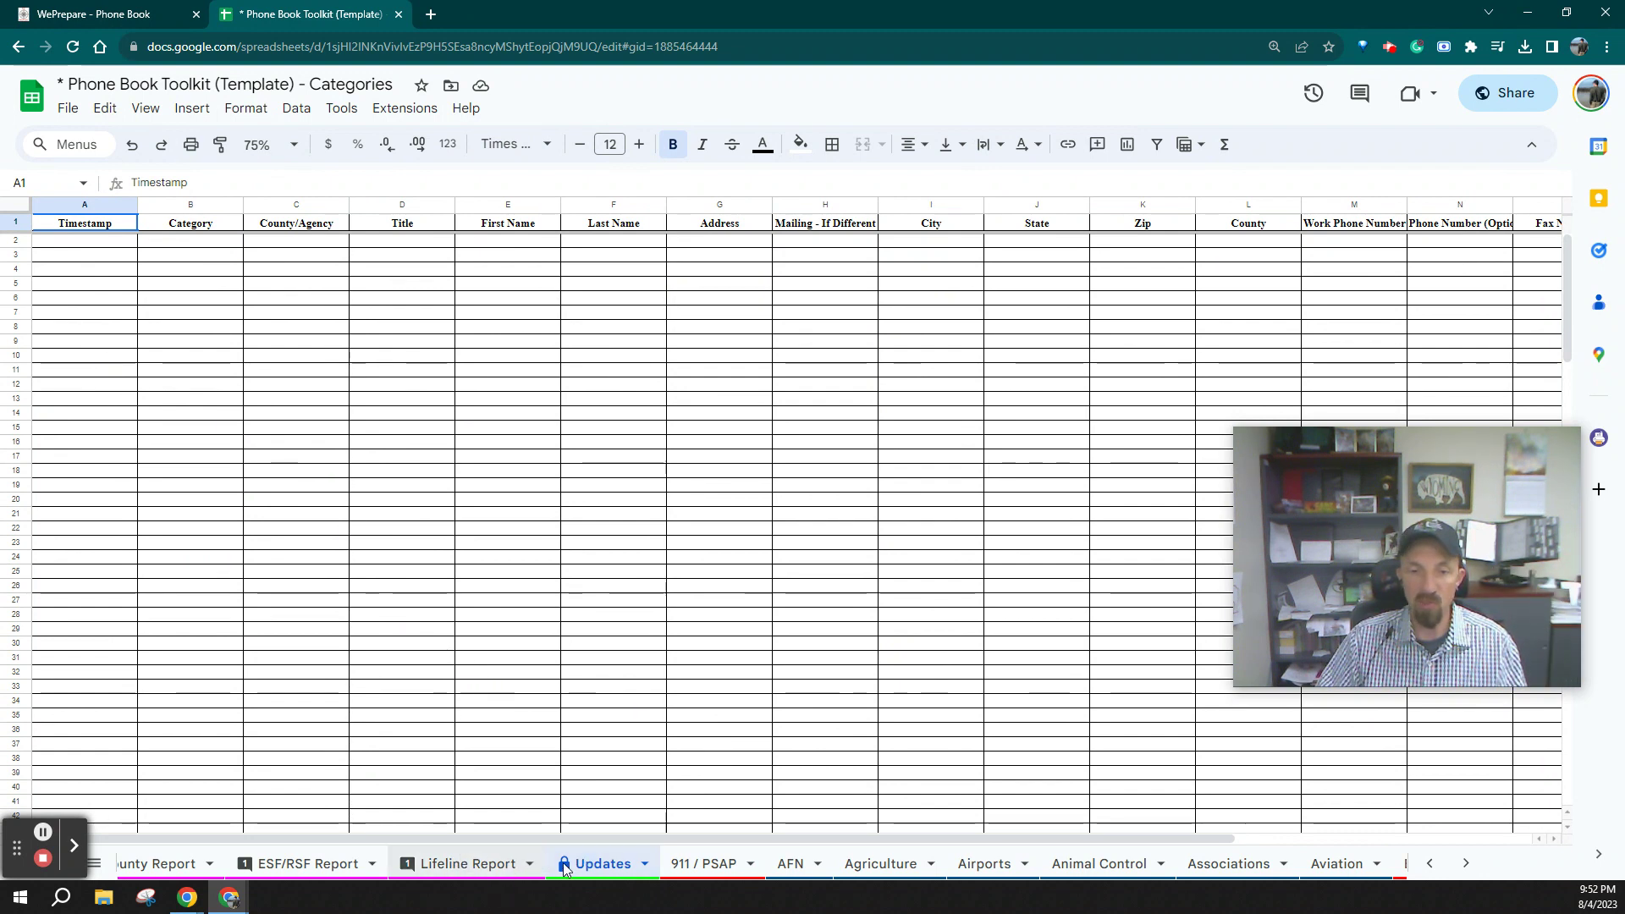
On the Data Entry/Cover Info sheet, select the county jurisdictions E77:E101, Albany to Northern Arapaho
scroll(576, 863, "left", 3)
scroll(579, 870, "left", 5)
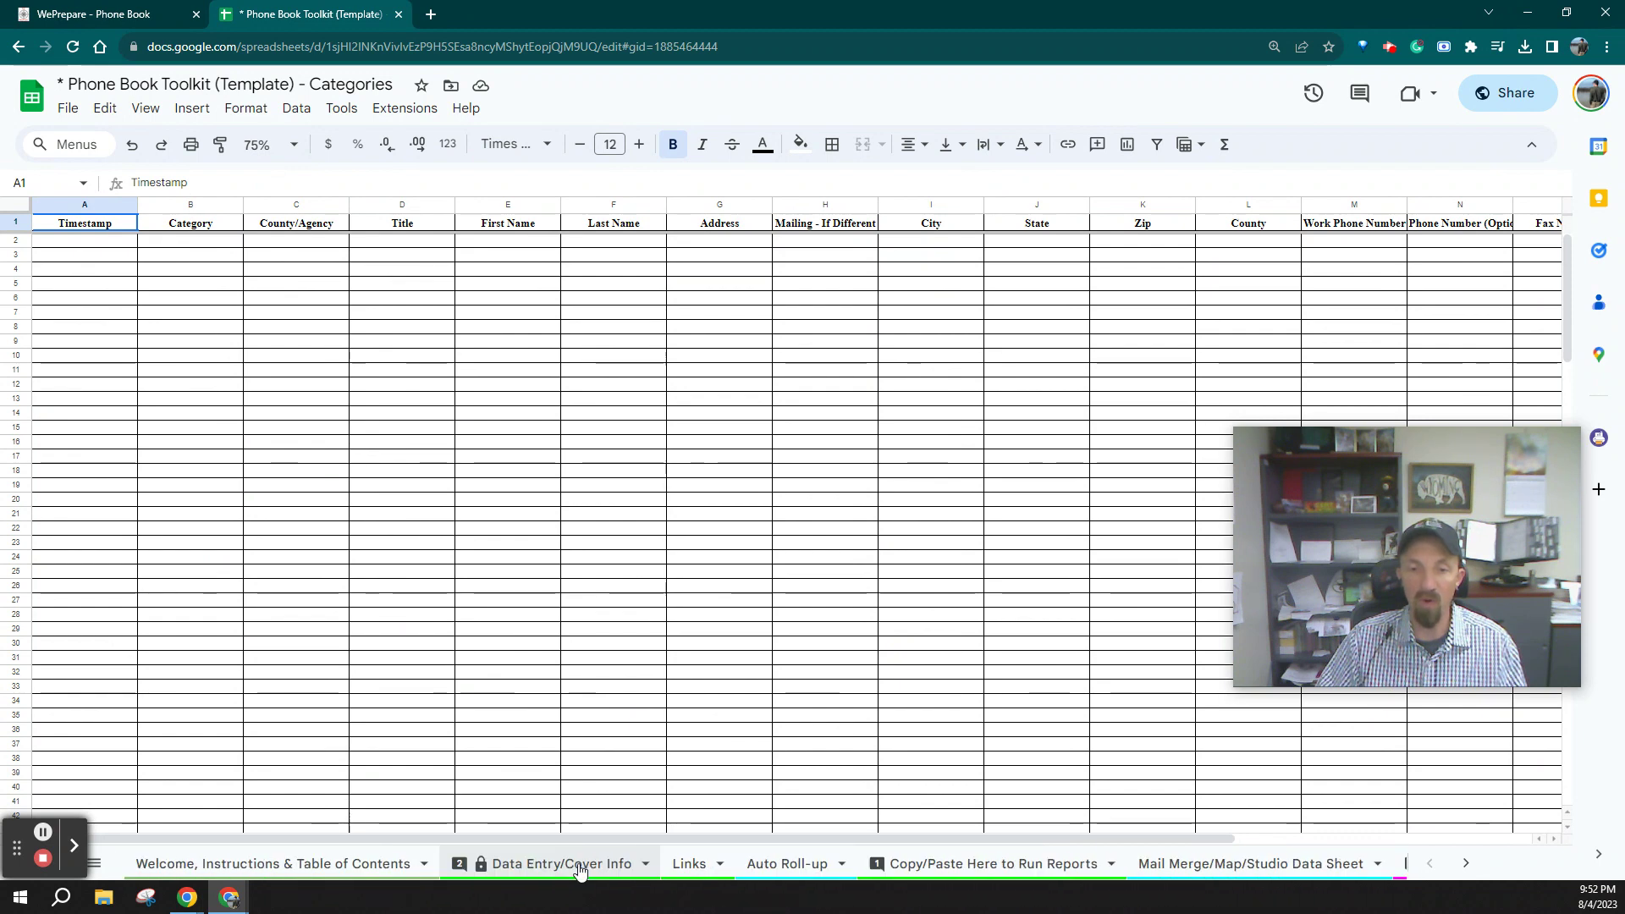
left_click(595, 877)
scroll(434, 633, "down", 10)
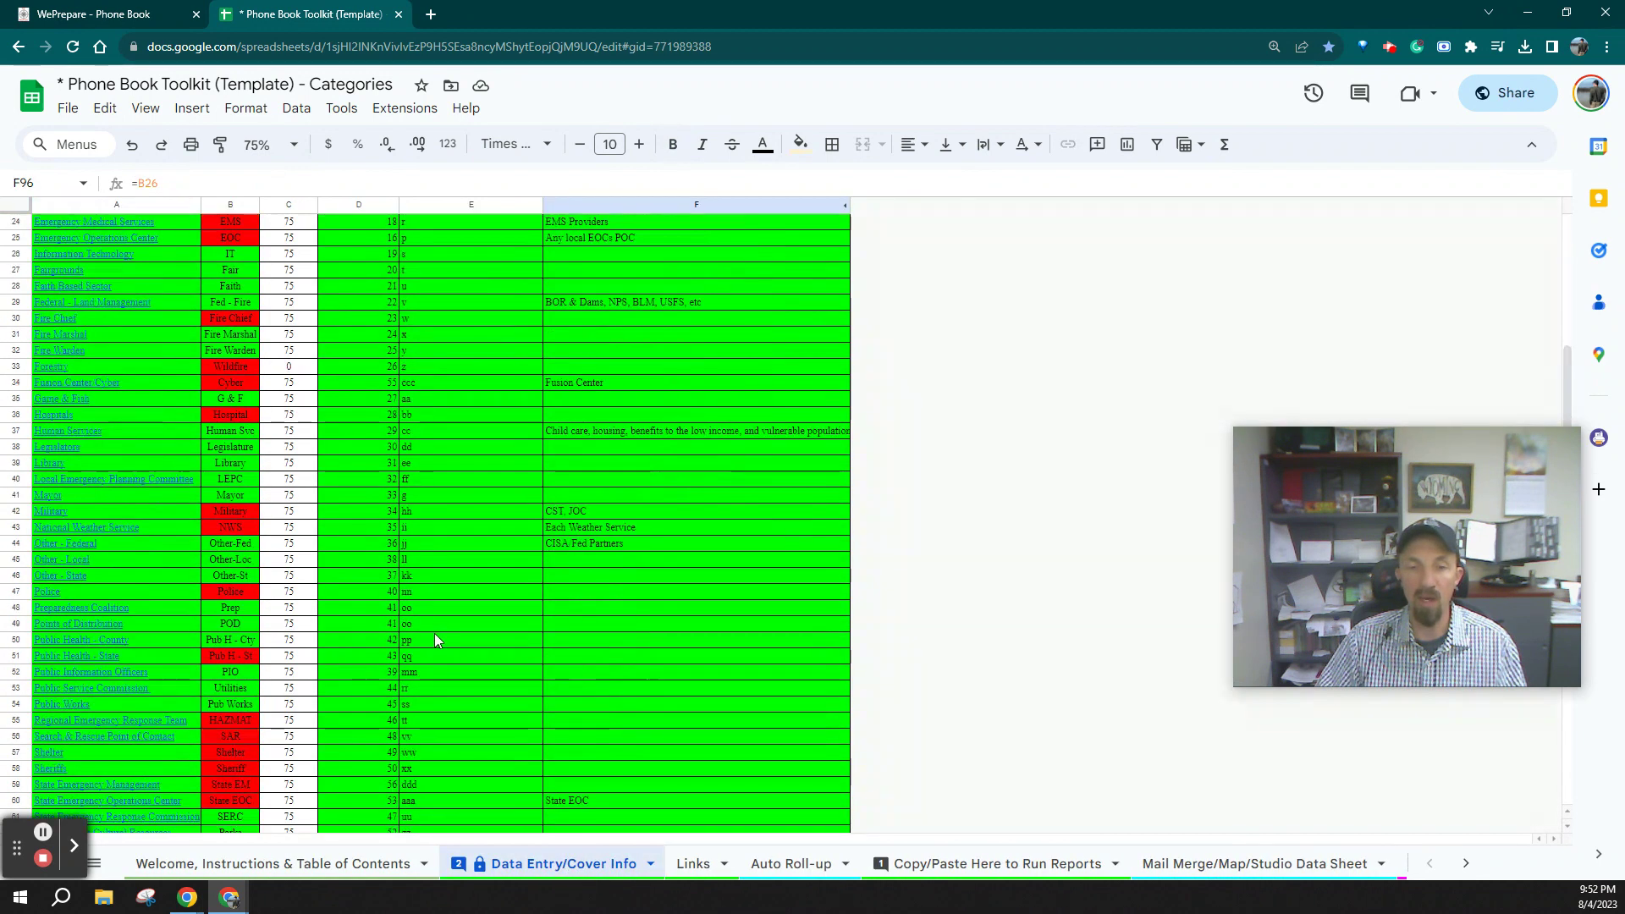
scroll(434, 633, "down", 5)
scroll(448, 482, "up", 3)
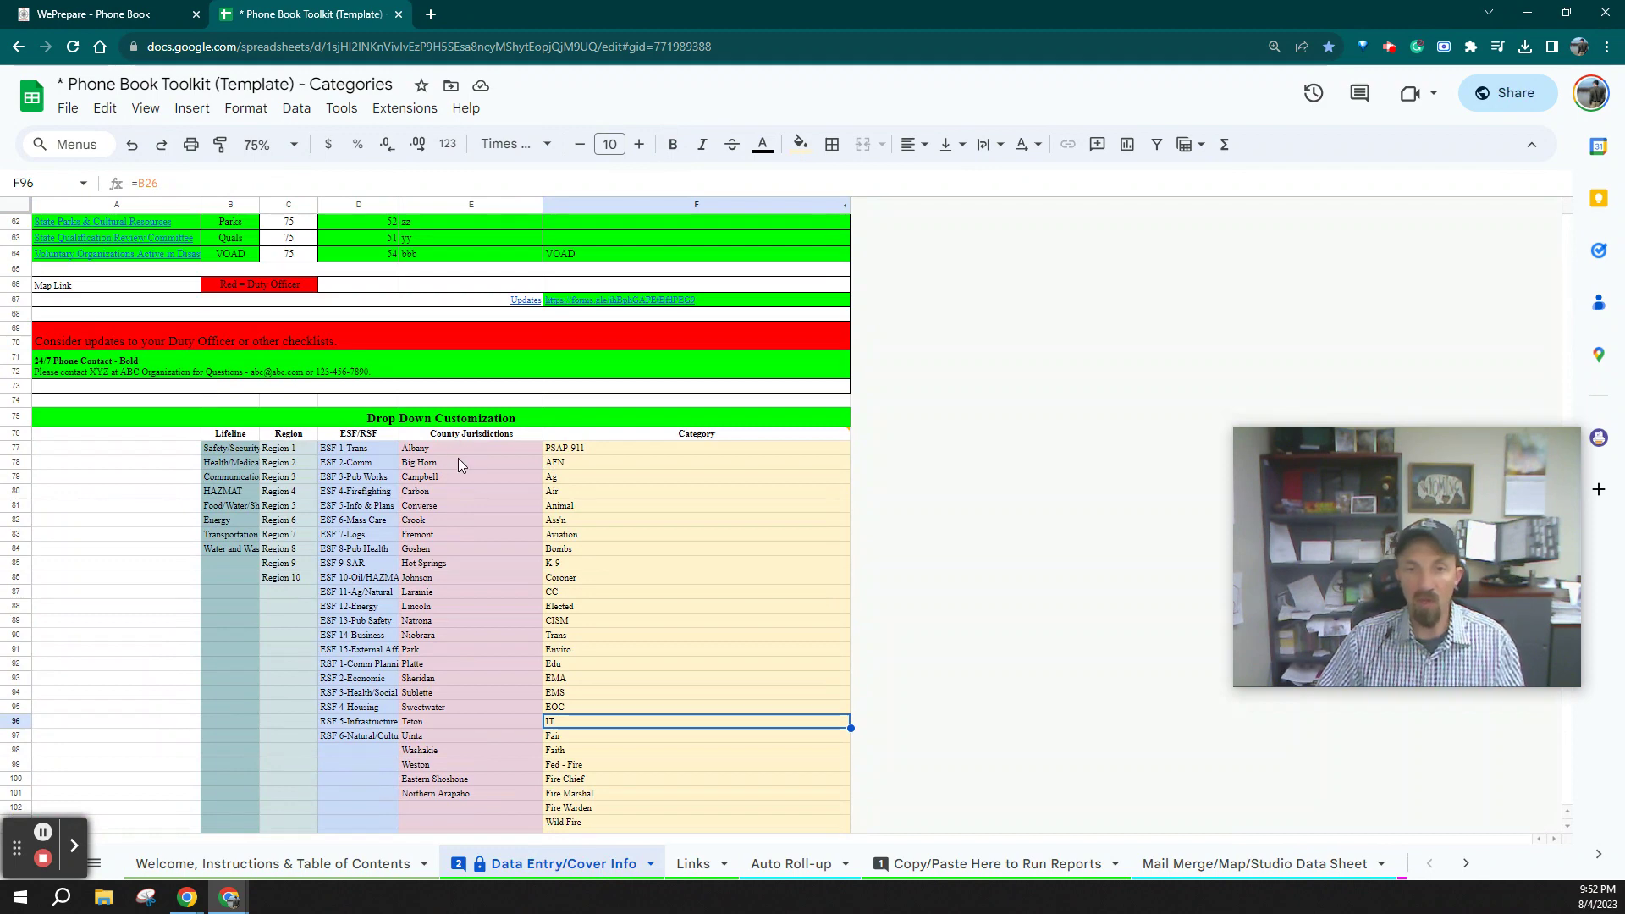
left_click_drag(450, 448, 460, 793)
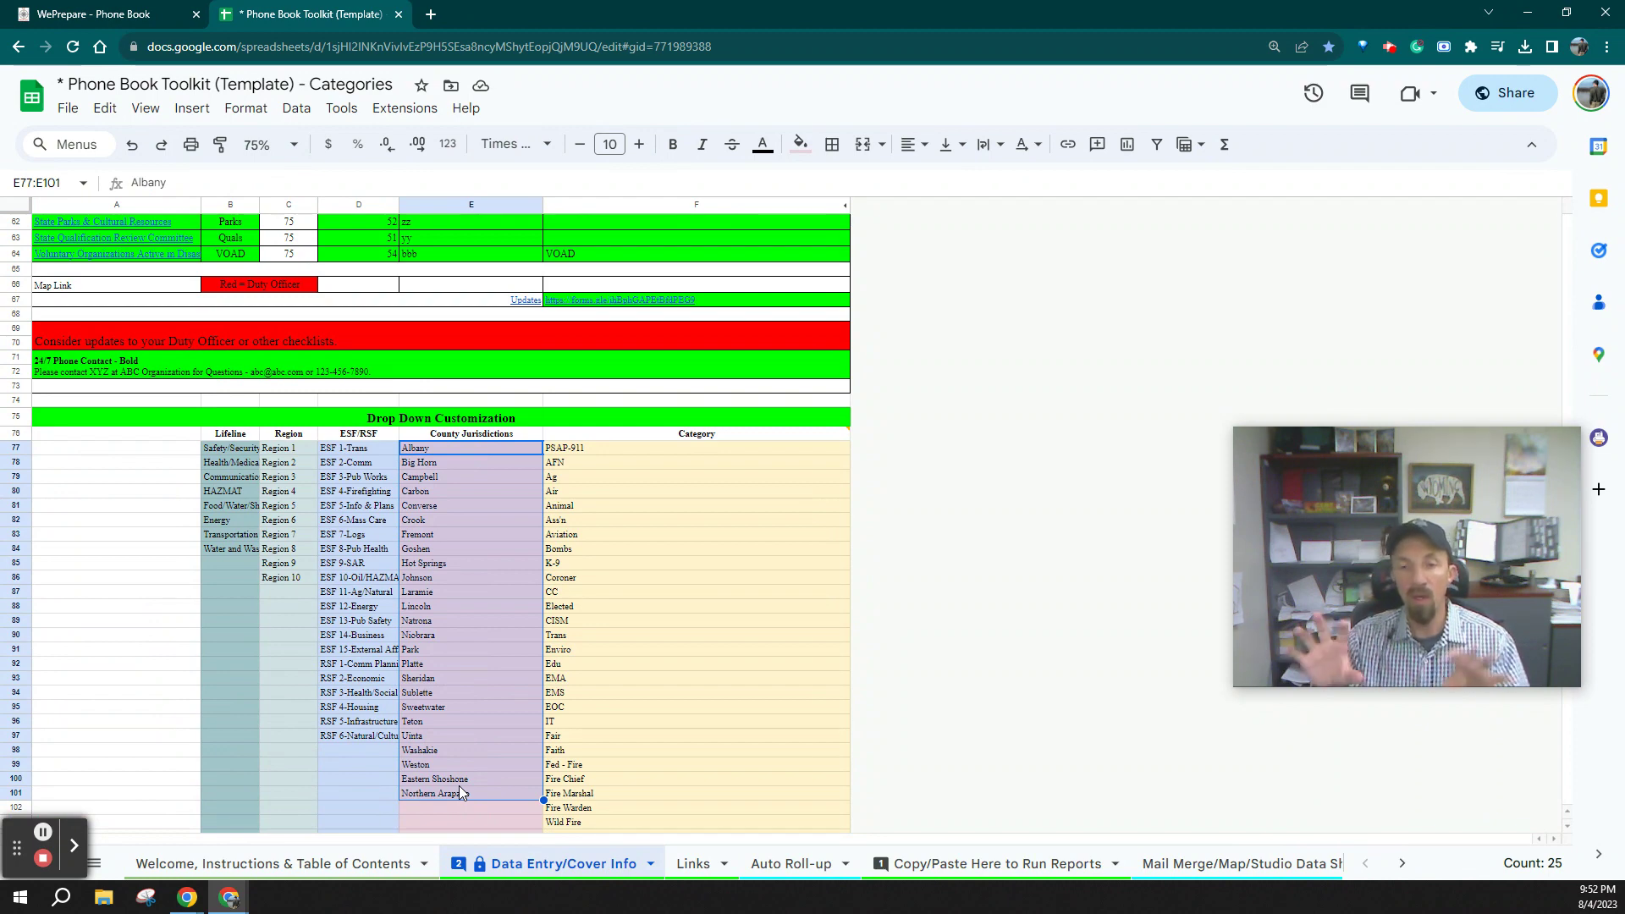
Pass through the Updates sheet and go to the Auto Roll-up sheet
scroll(914, 873, "down", 6)
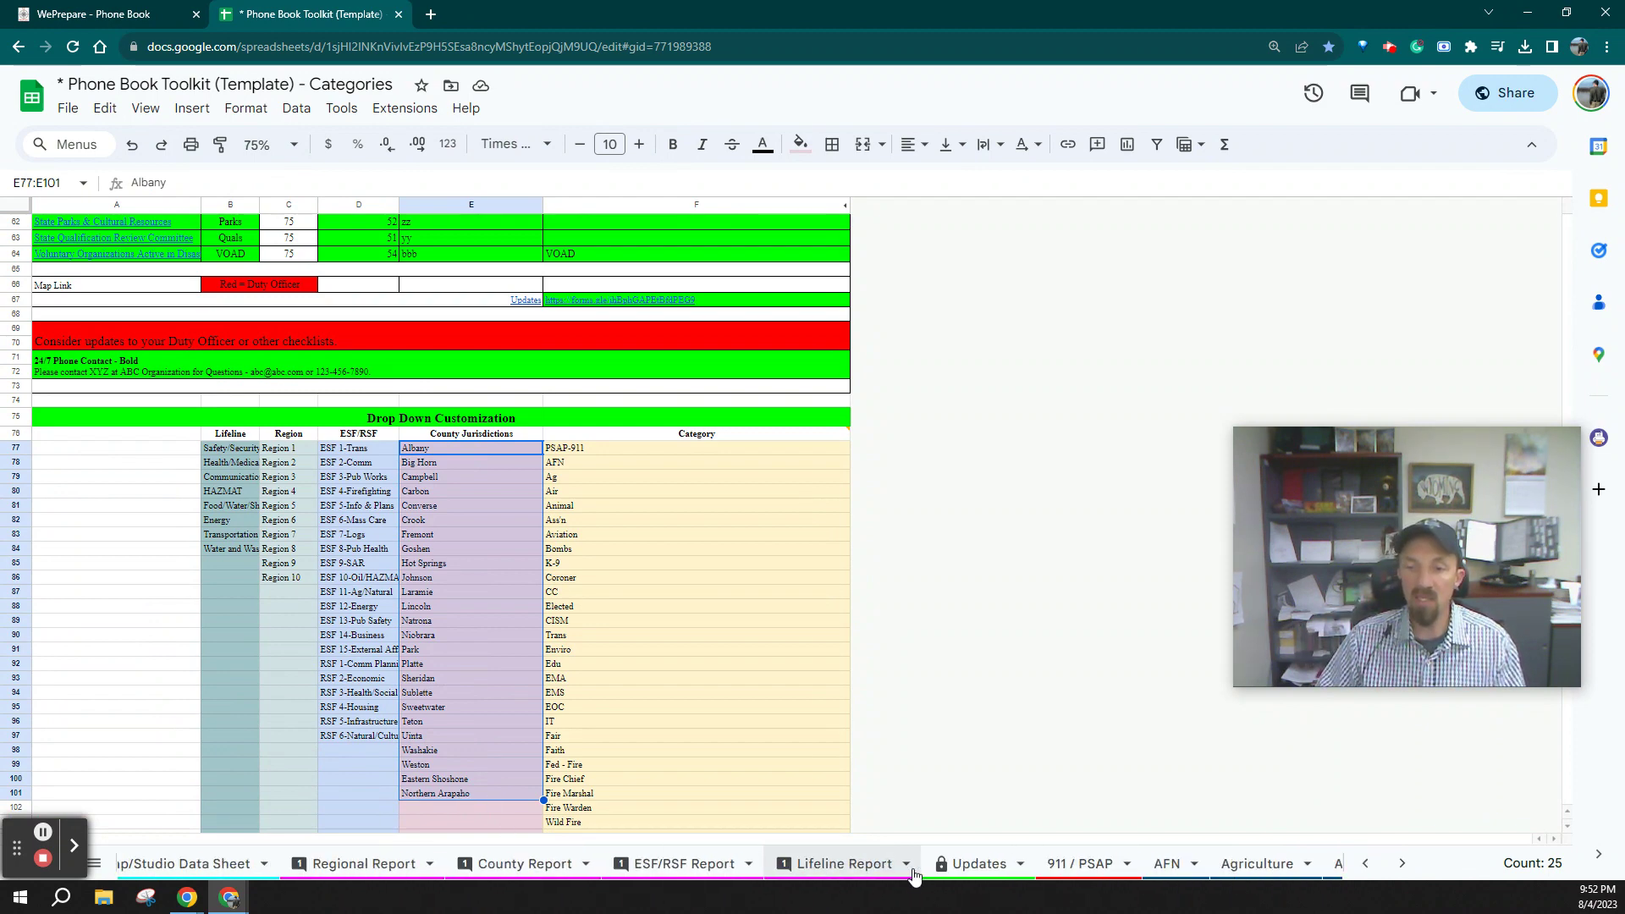
left_click(787, 861)
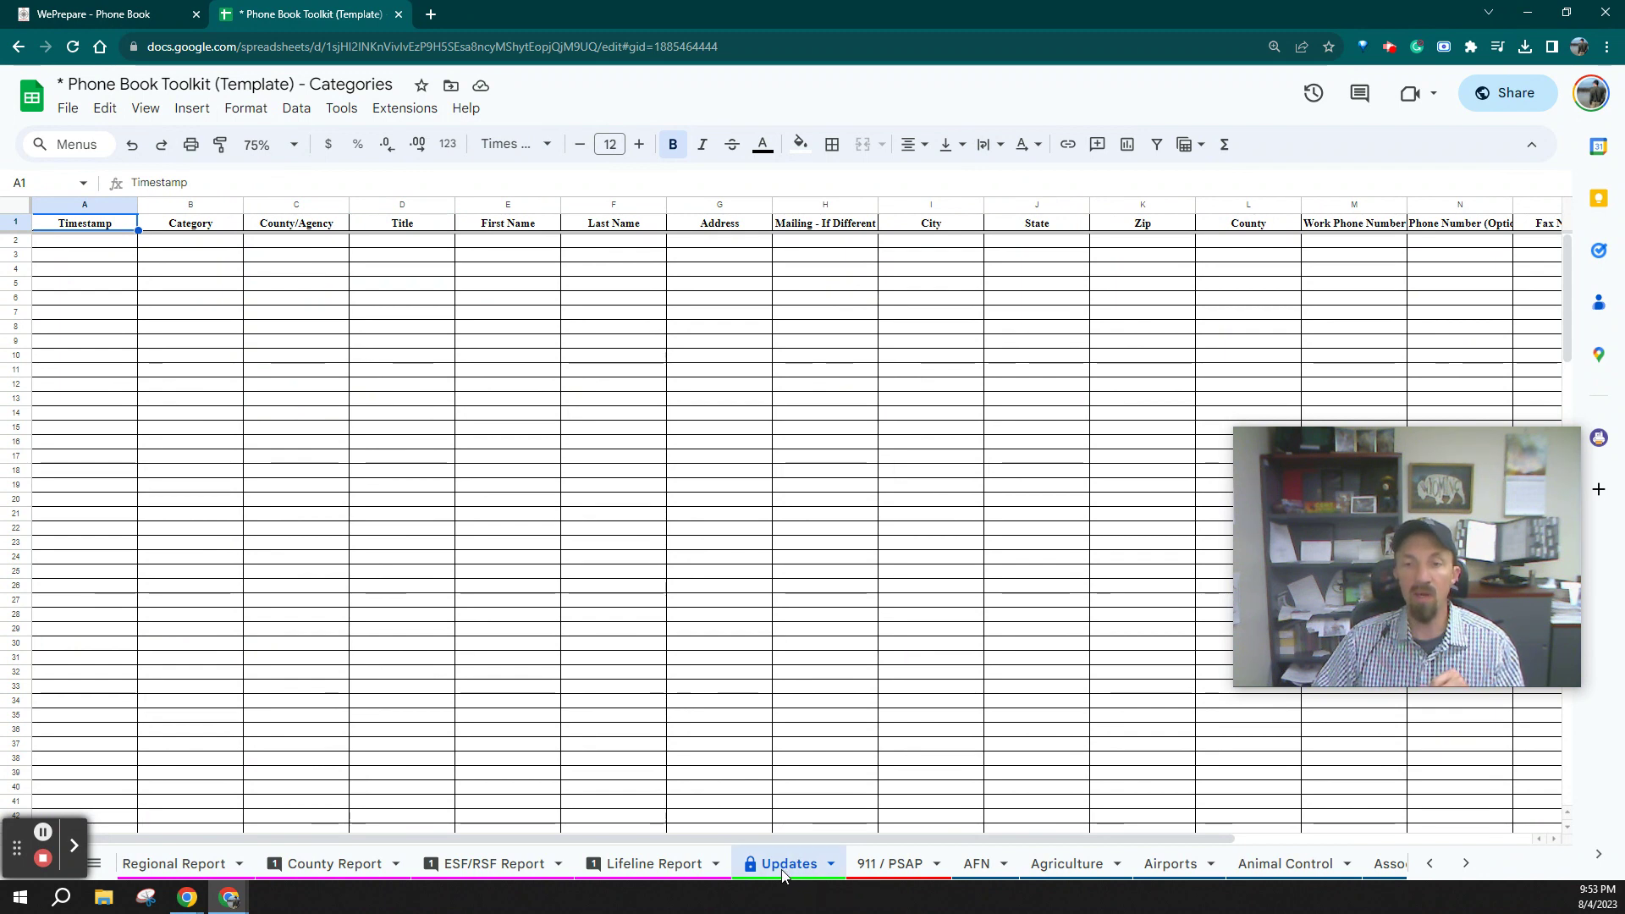
scroll(782, 876, "up", 10)
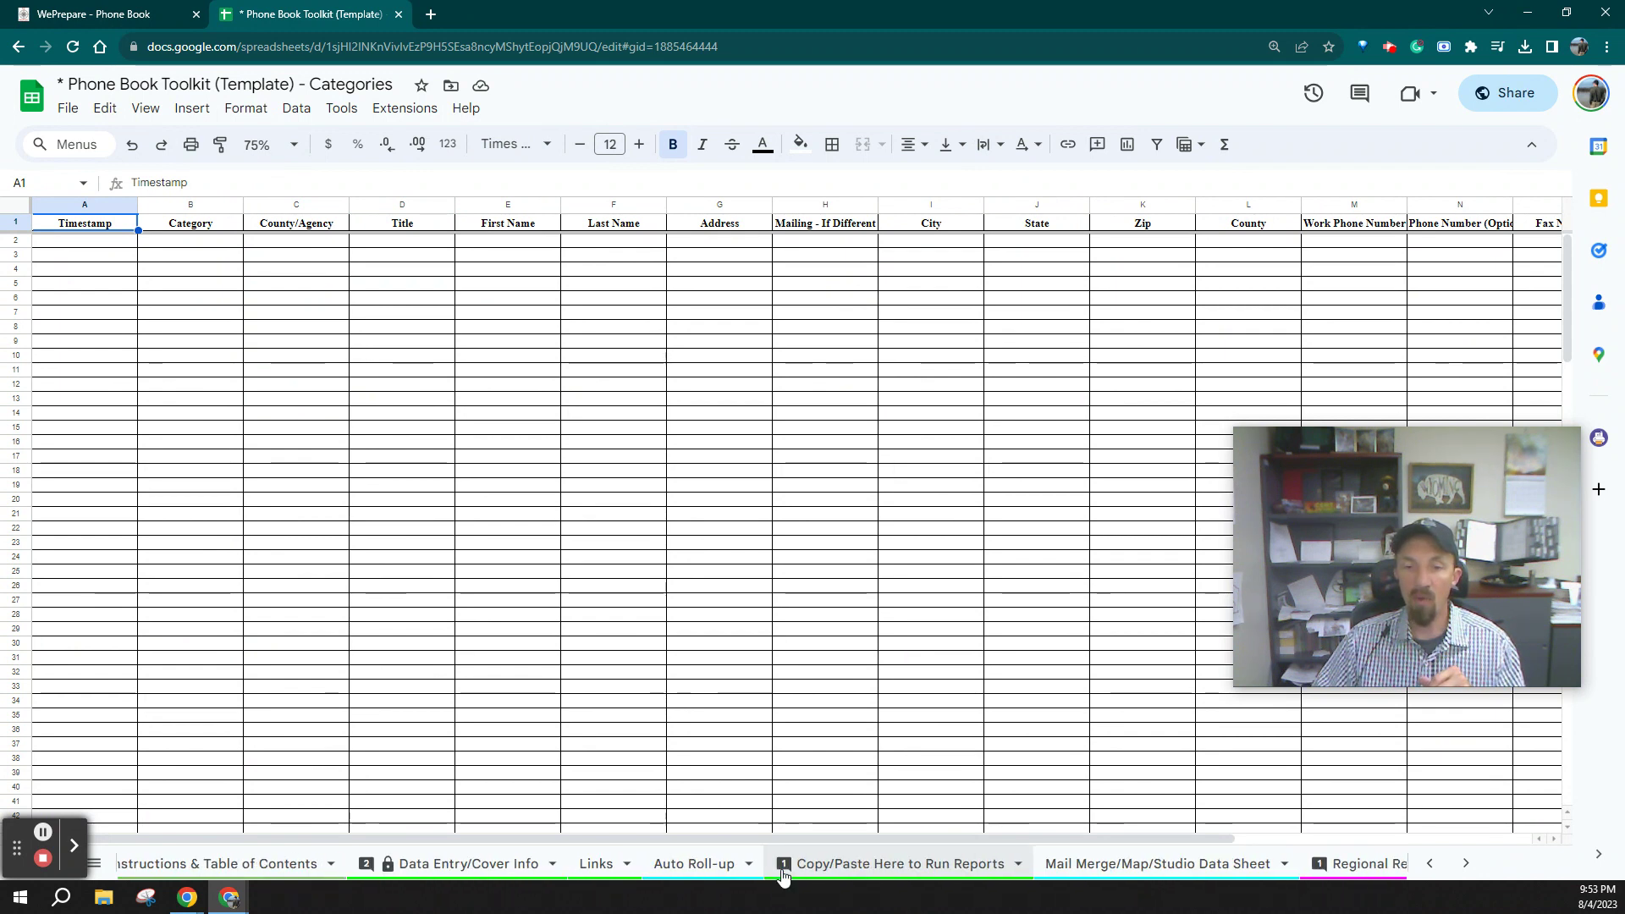
scroll(783, 876, "up", 2)
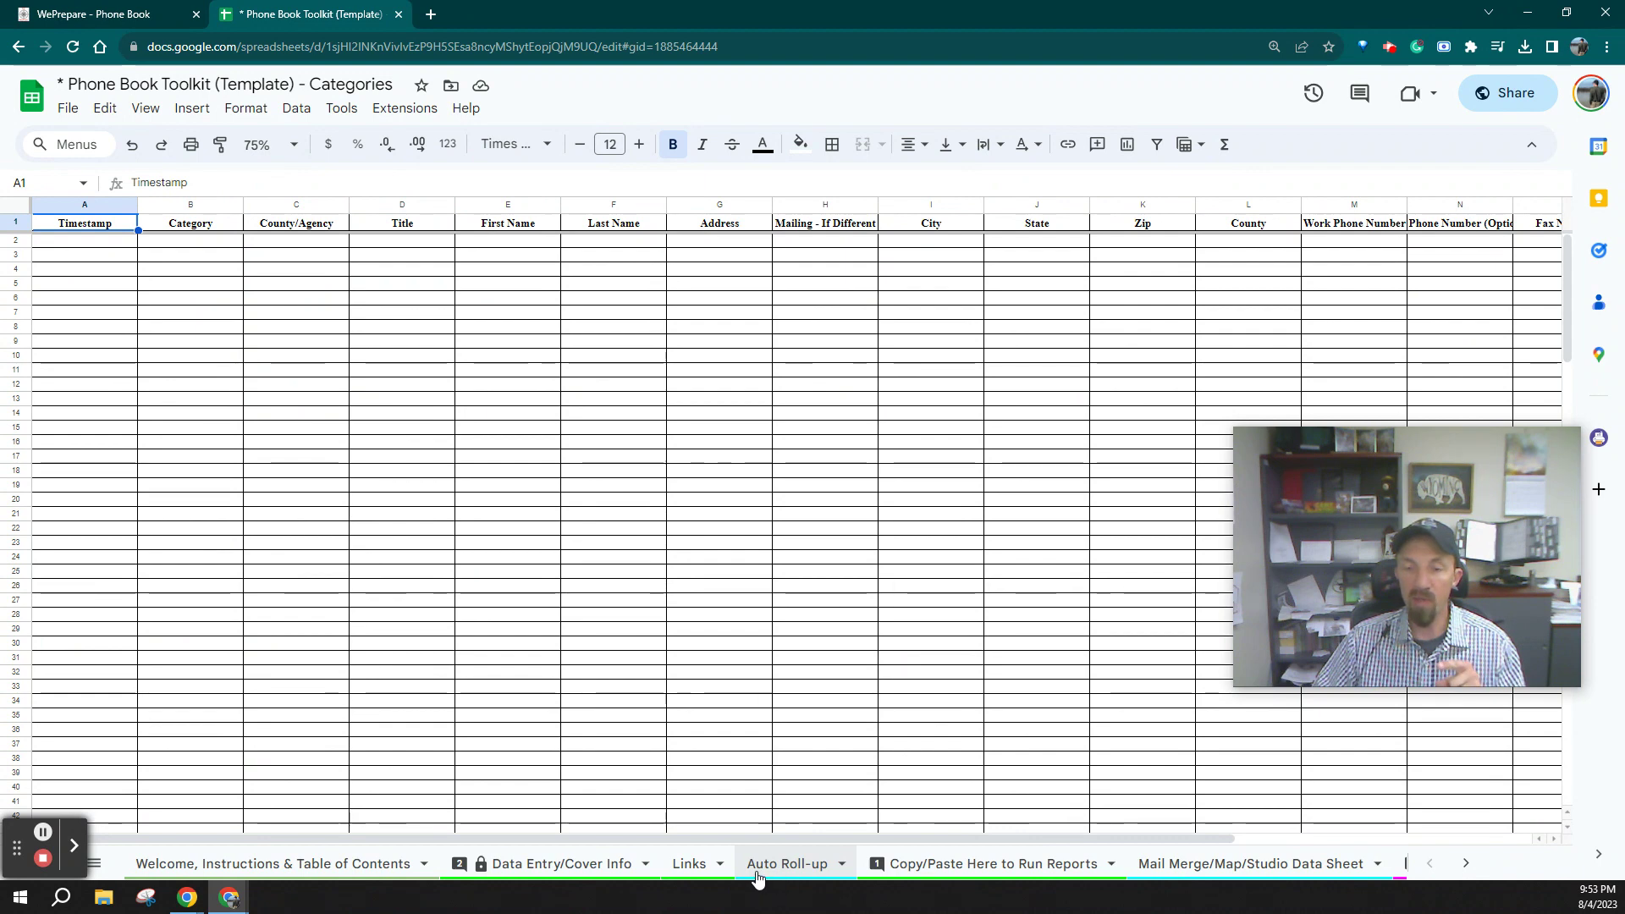
left_click(766, 876)
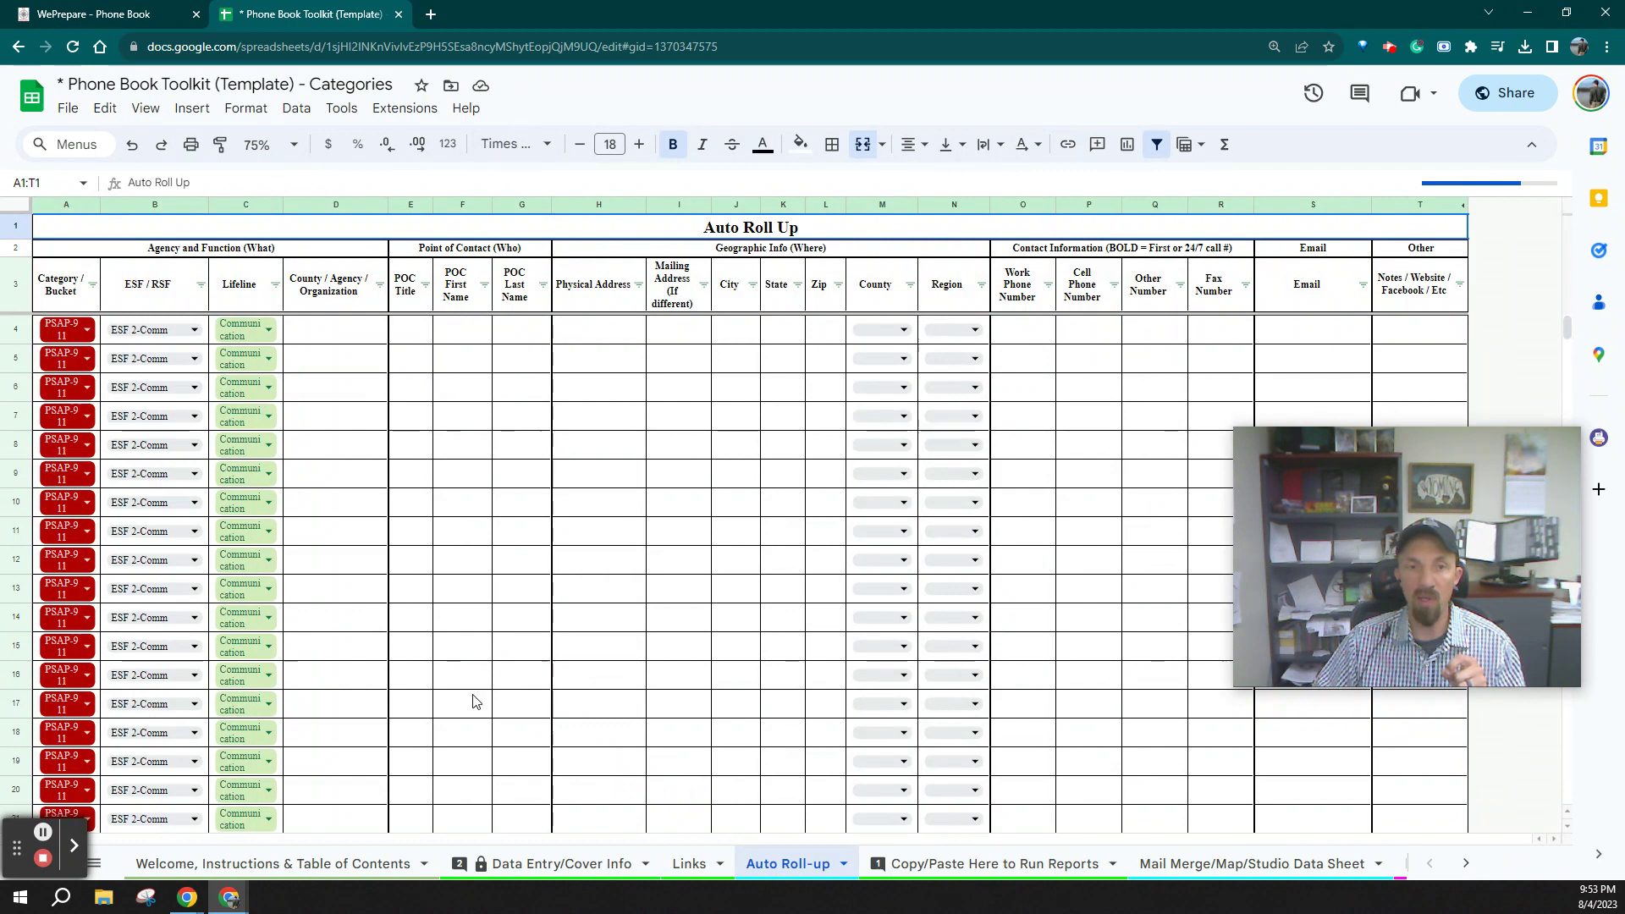
Check the rolled-up Meal on Wheels entry in cell D79
scroll(474, 700, "down", 8)
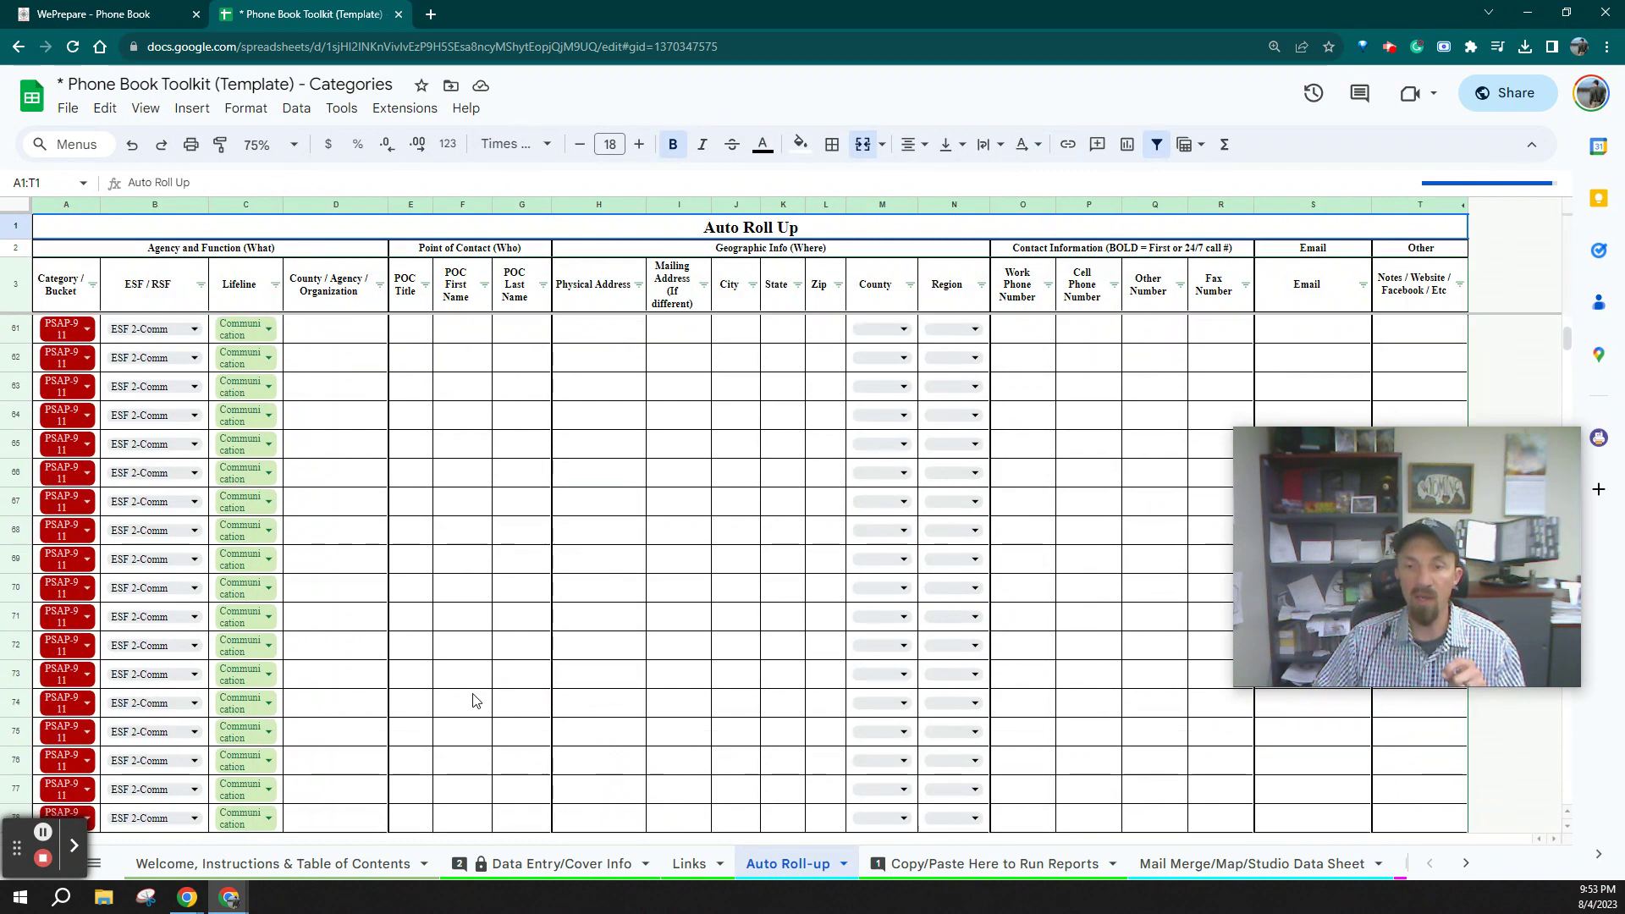
scroll(473, 700, "down", 6)
scroll(321, 549, "up", 3)
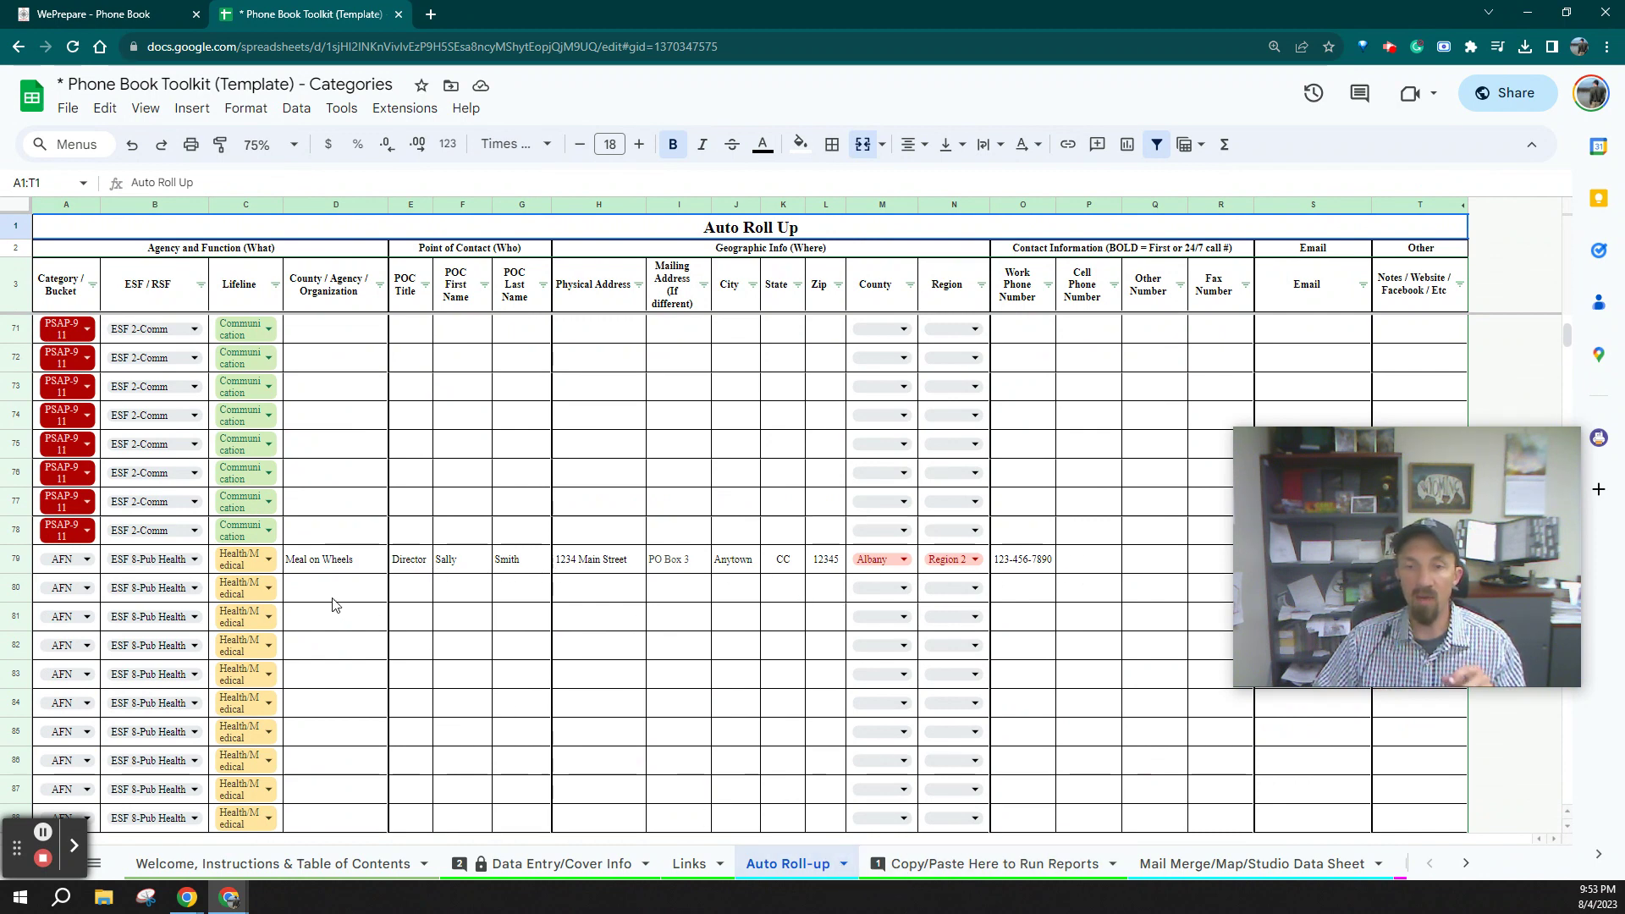
left_click(335, 568)
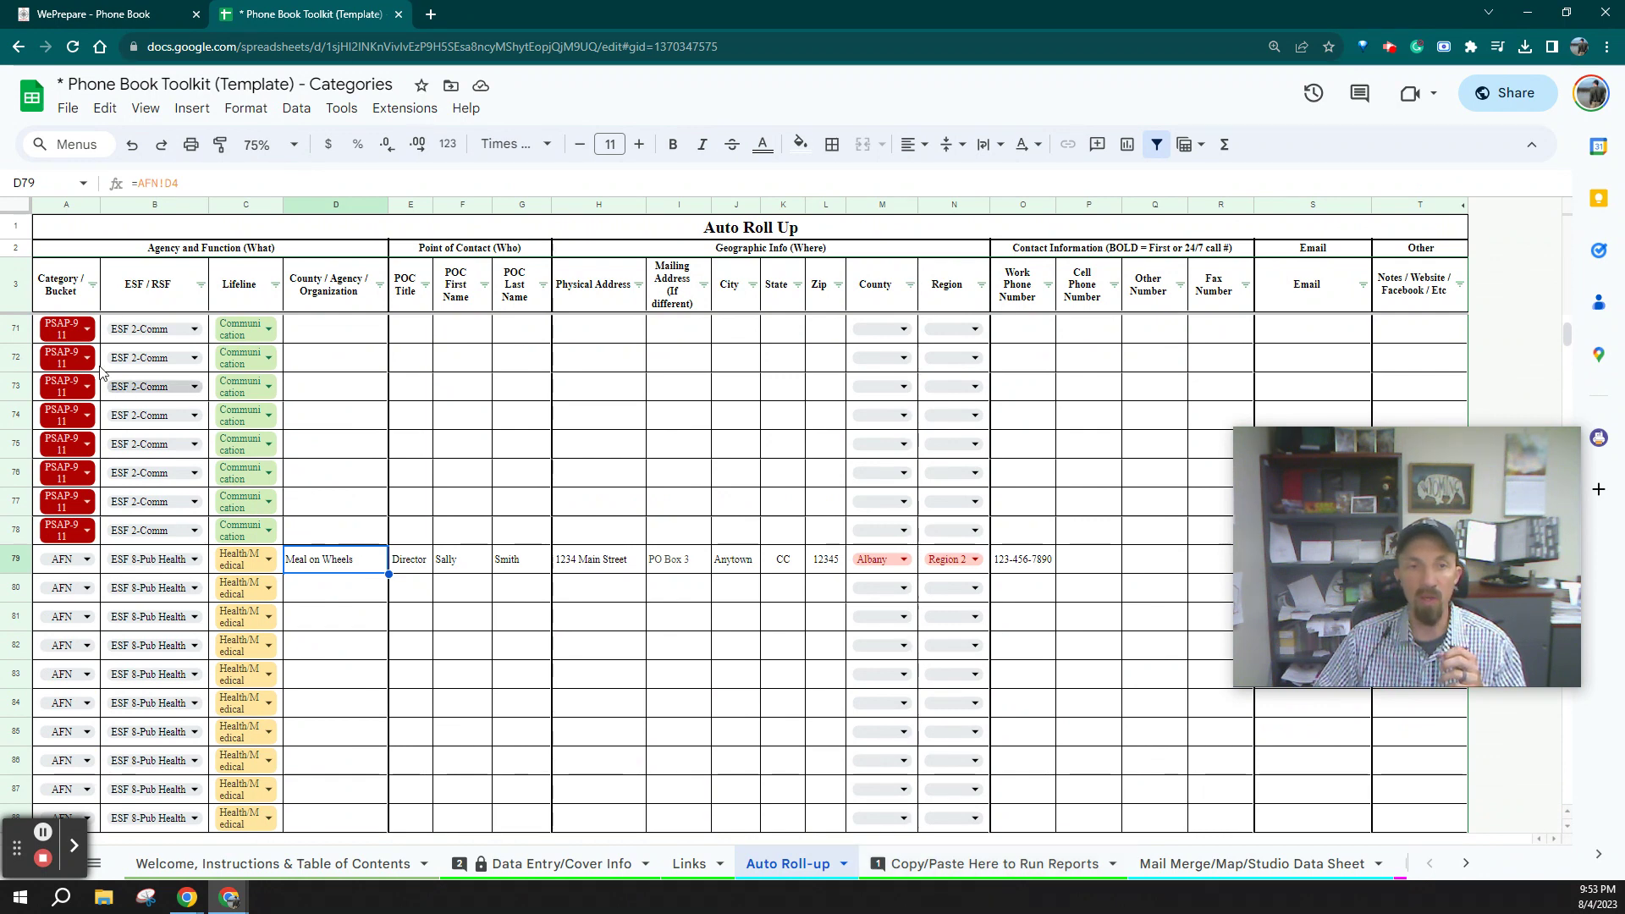
Select the full data range from A4 down to row 4353 and across to column T
scroll(326, 464, "up", 20)
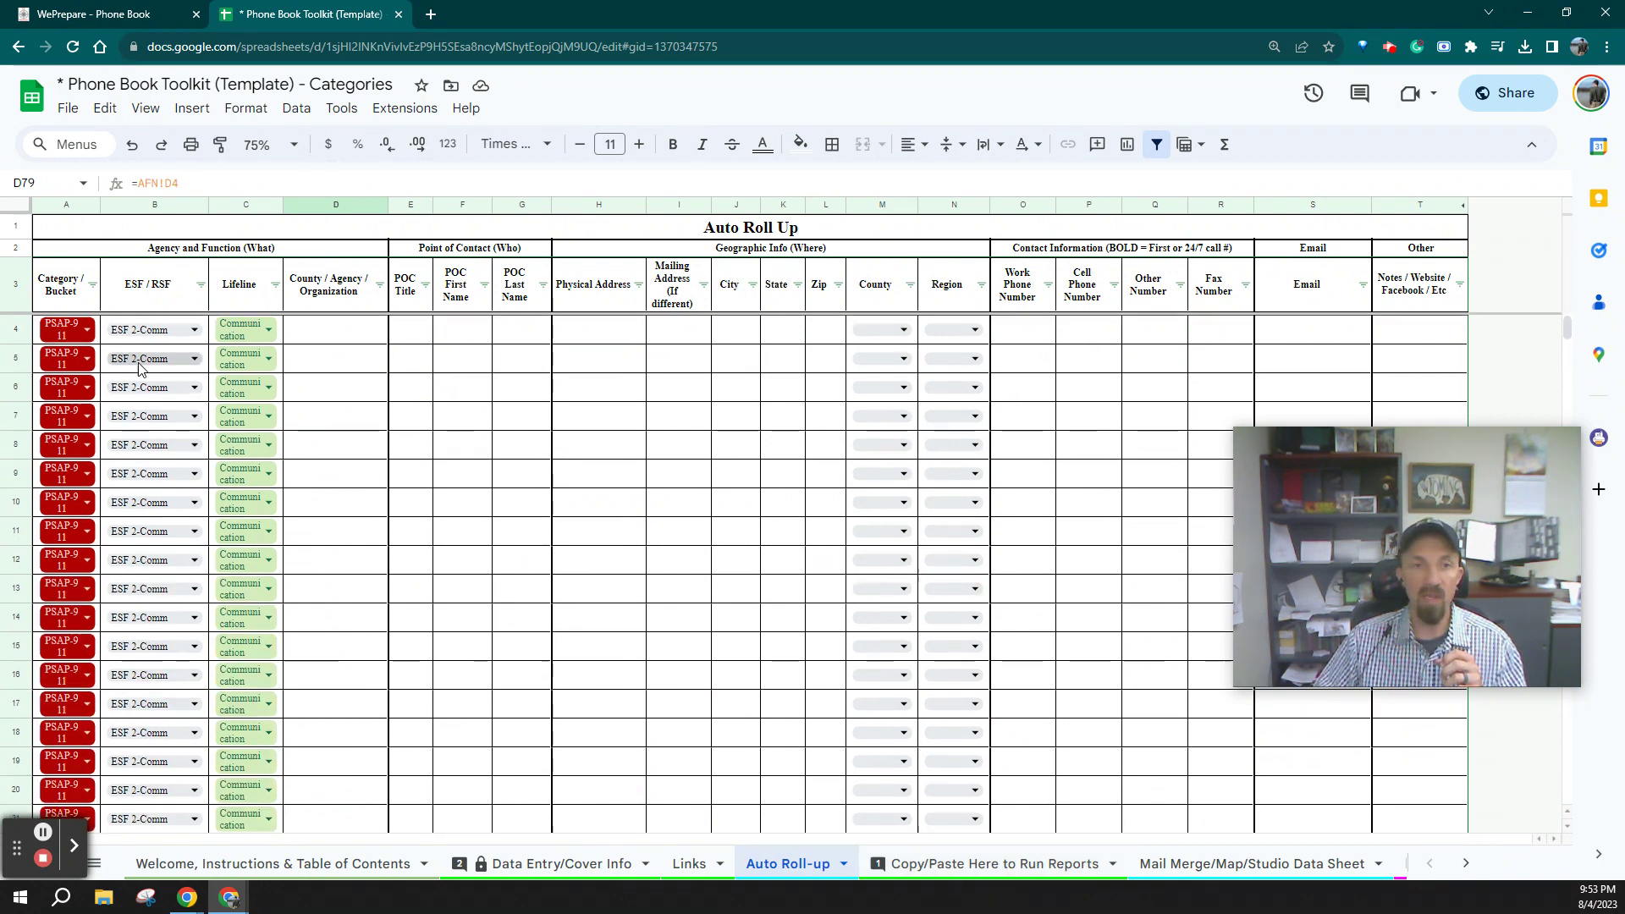
left_click(37, 338)
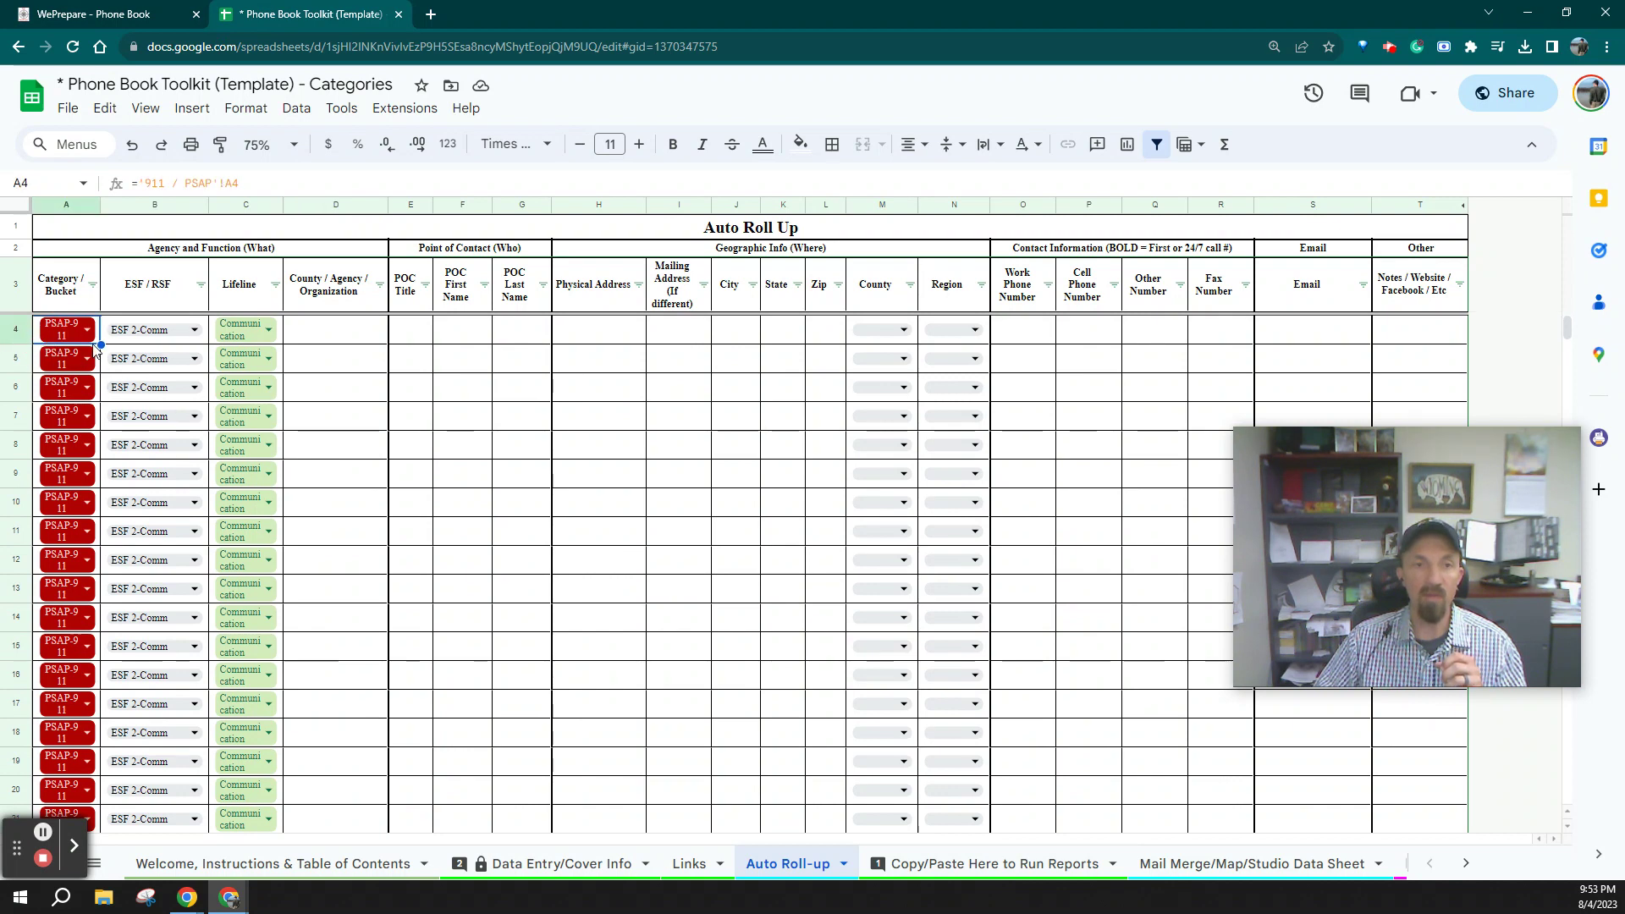
scroll(713, 759, "down", 6)
key("ctrl+shift+Down")
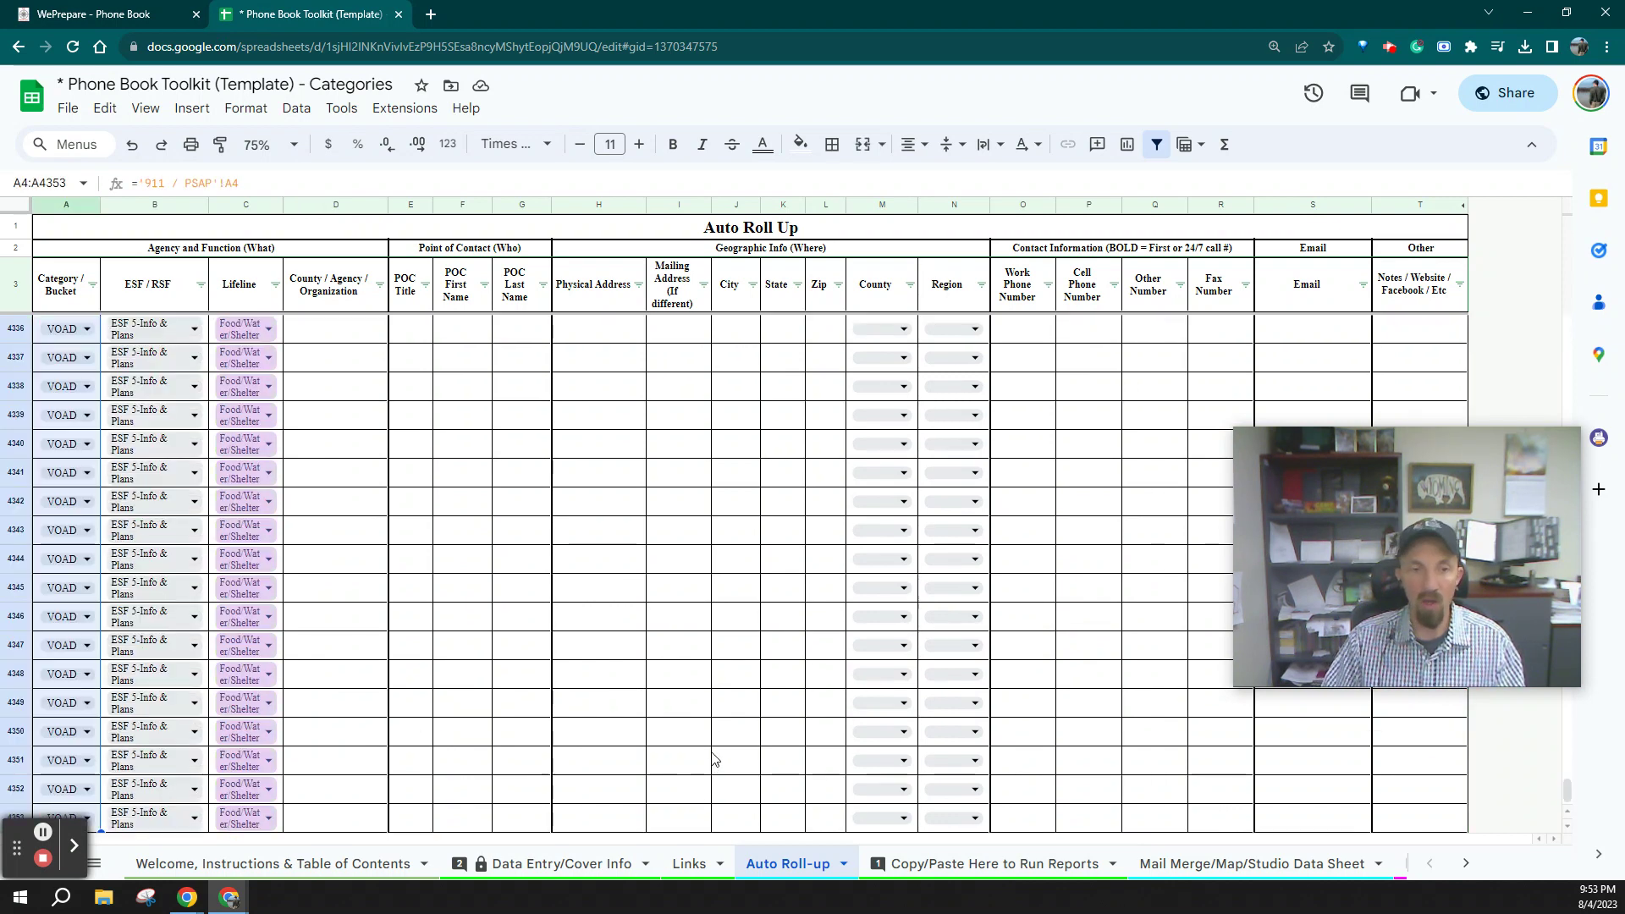
key("ctrl+shift+Right")
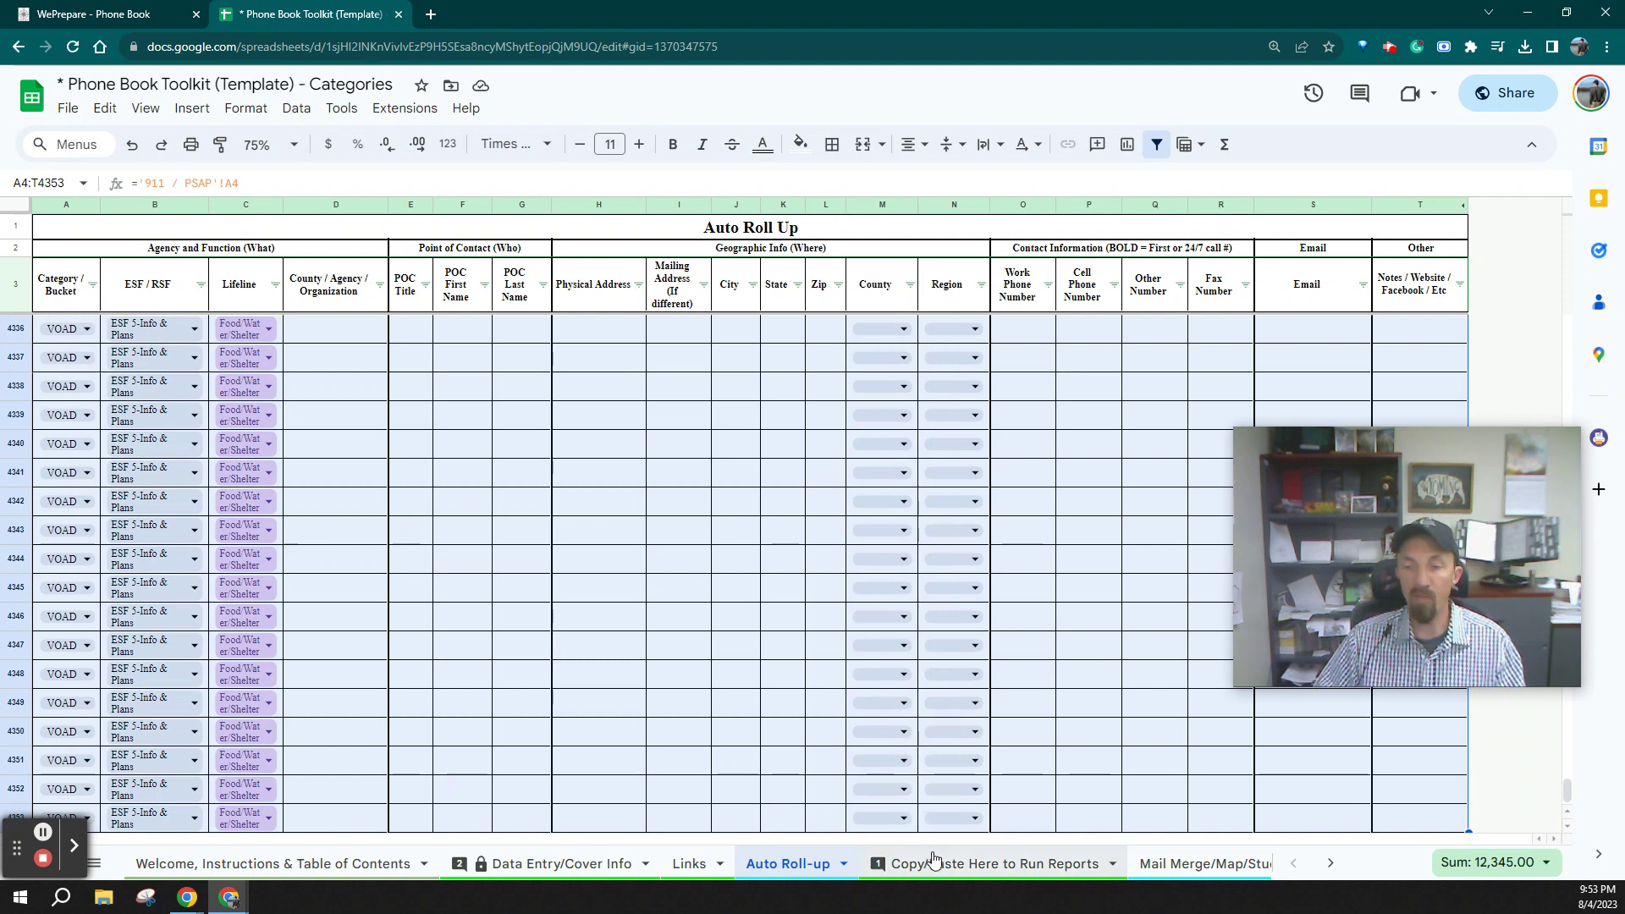
Copy the selected roll-up range and go to the Copy/Paste Here to Run Reports sheet
right_click(624, 615)
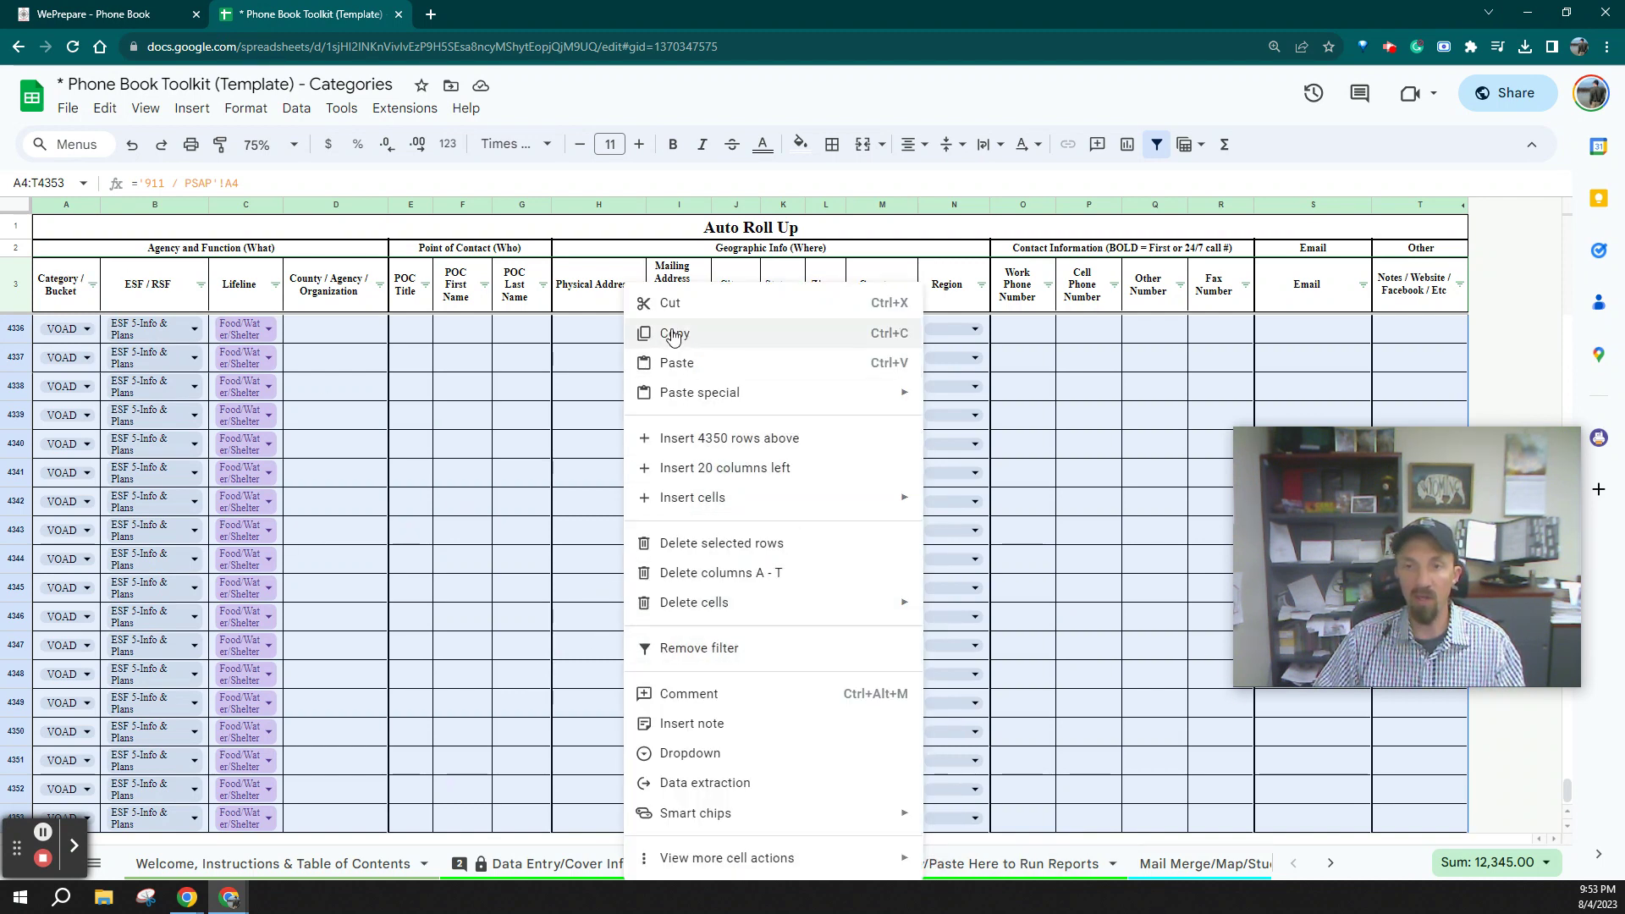
left_click(682, 339)
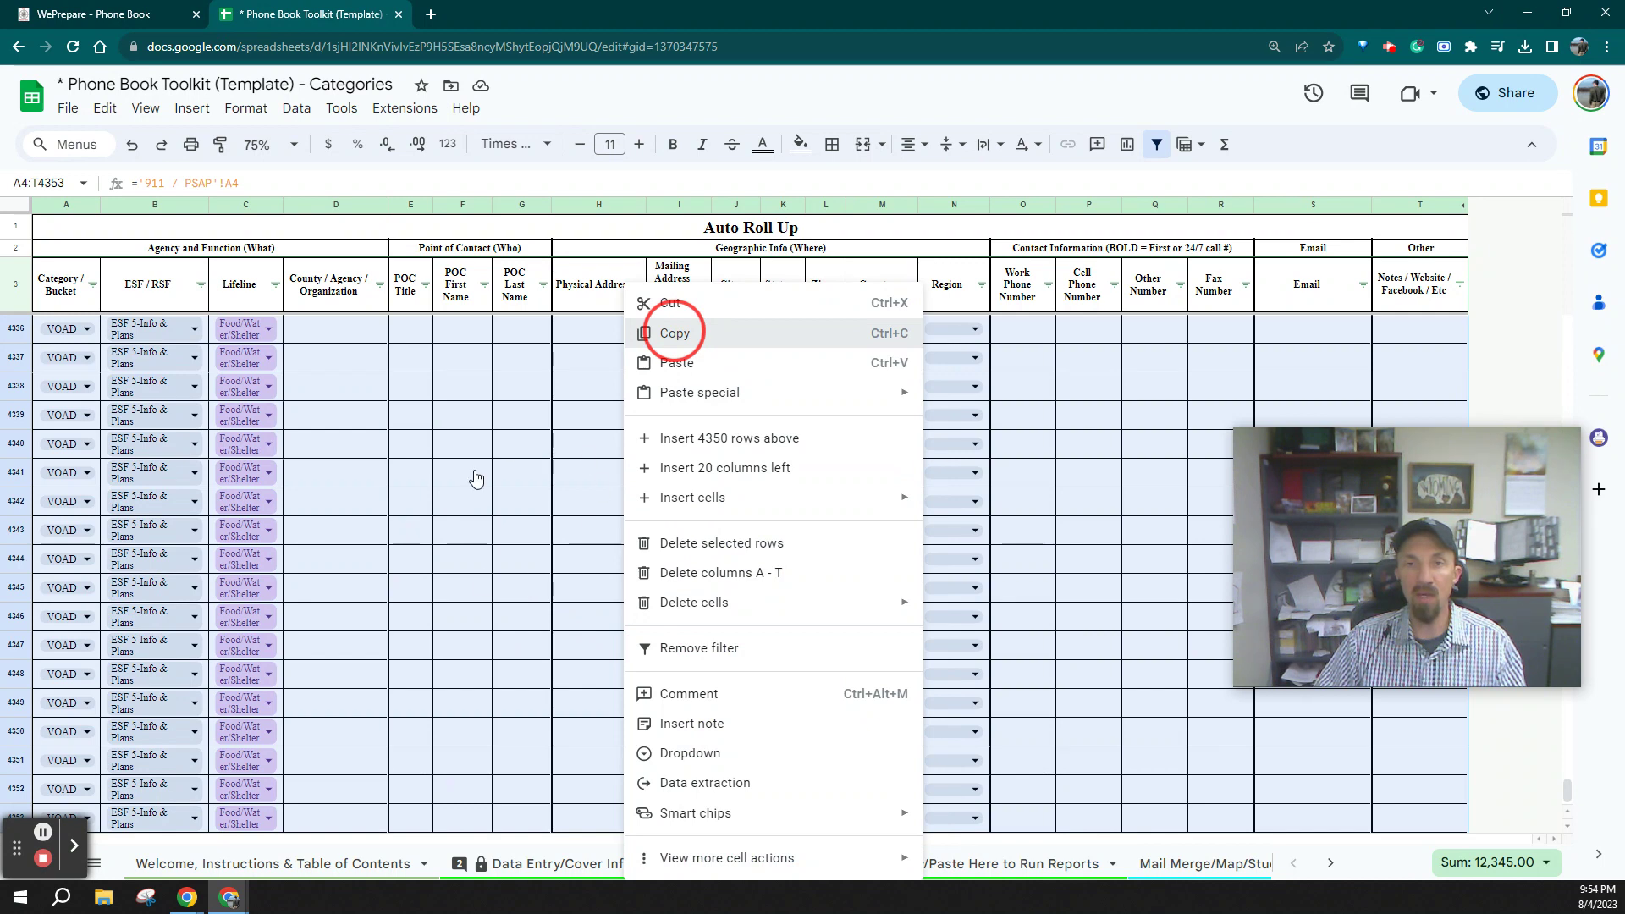
key("Escape")
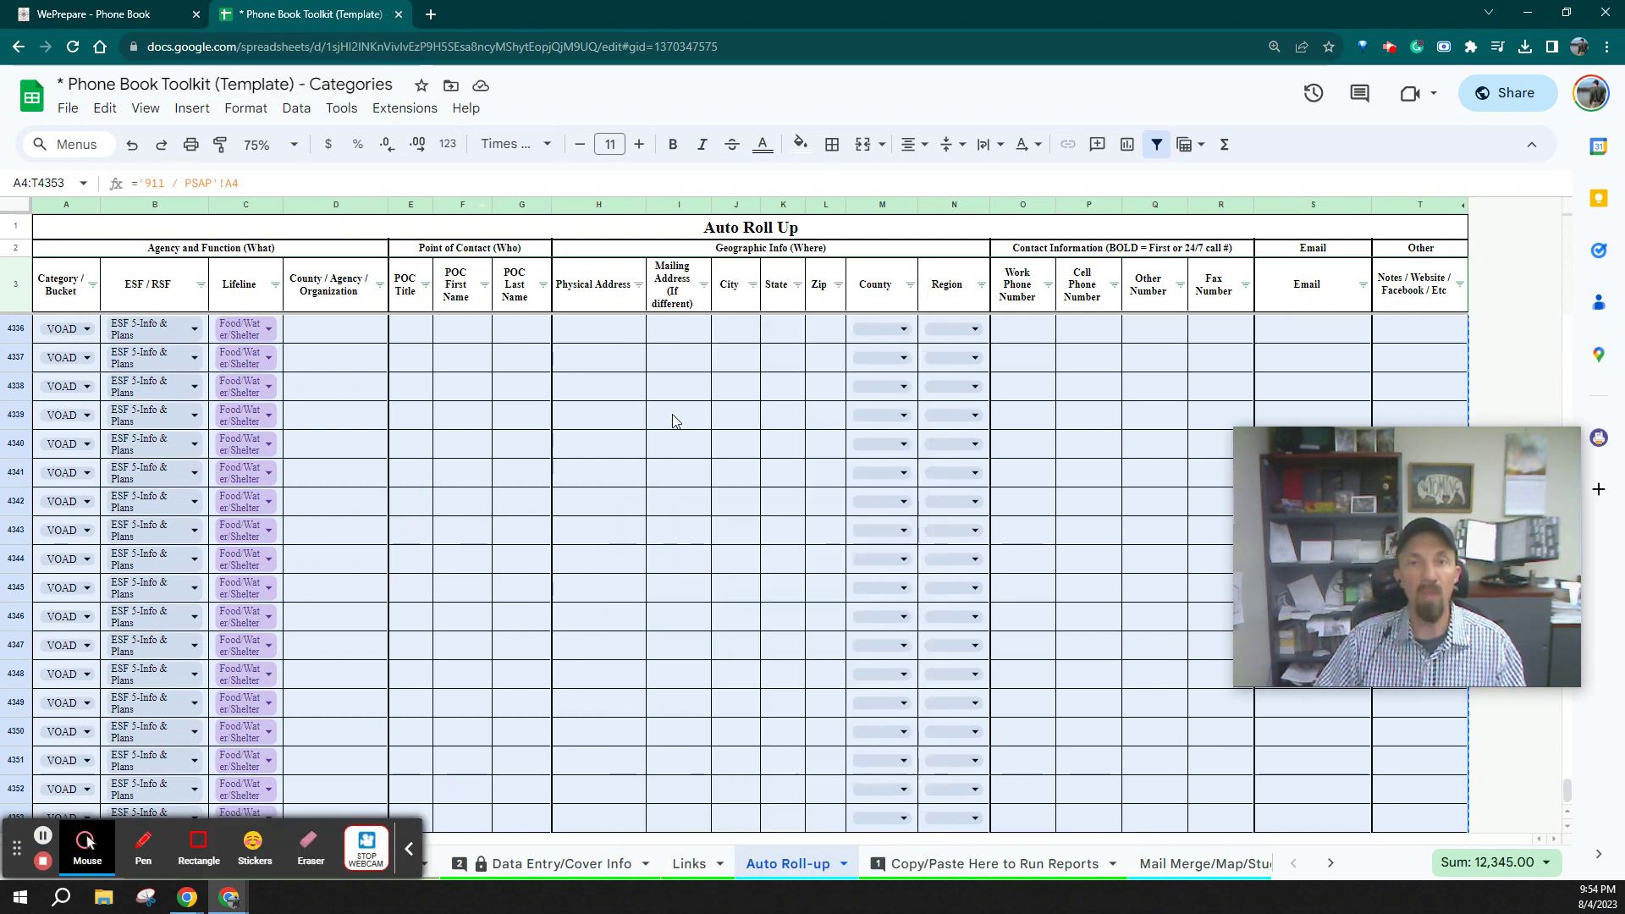
left_click(982, 863)
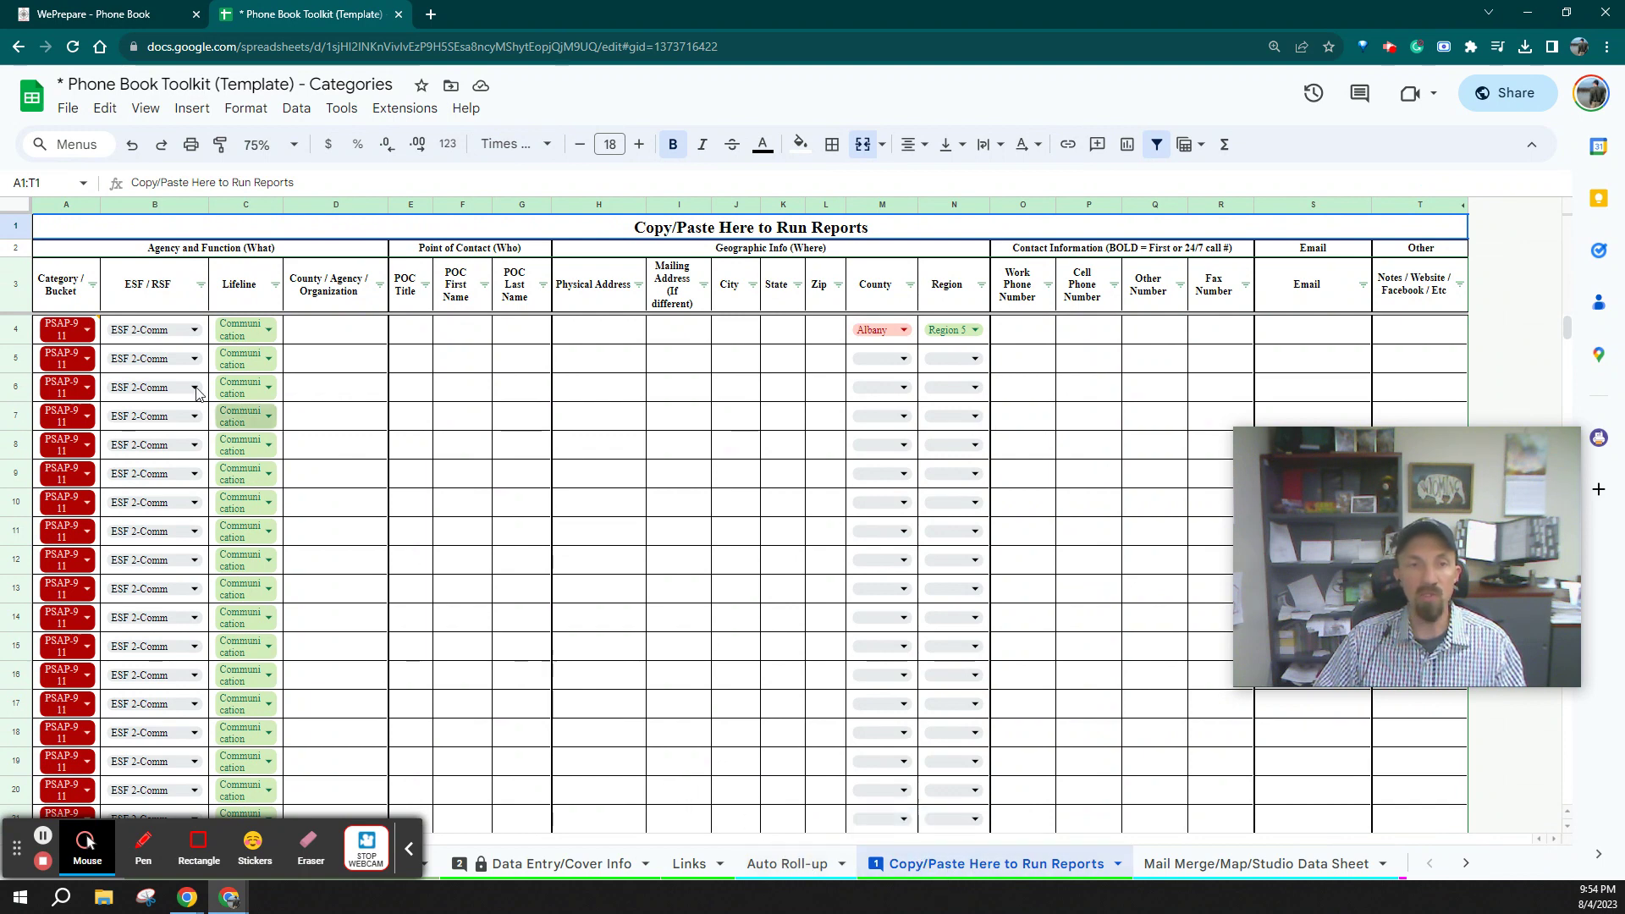
Paste the copied roll-up data into A4 as values only
double_click(94, 330)
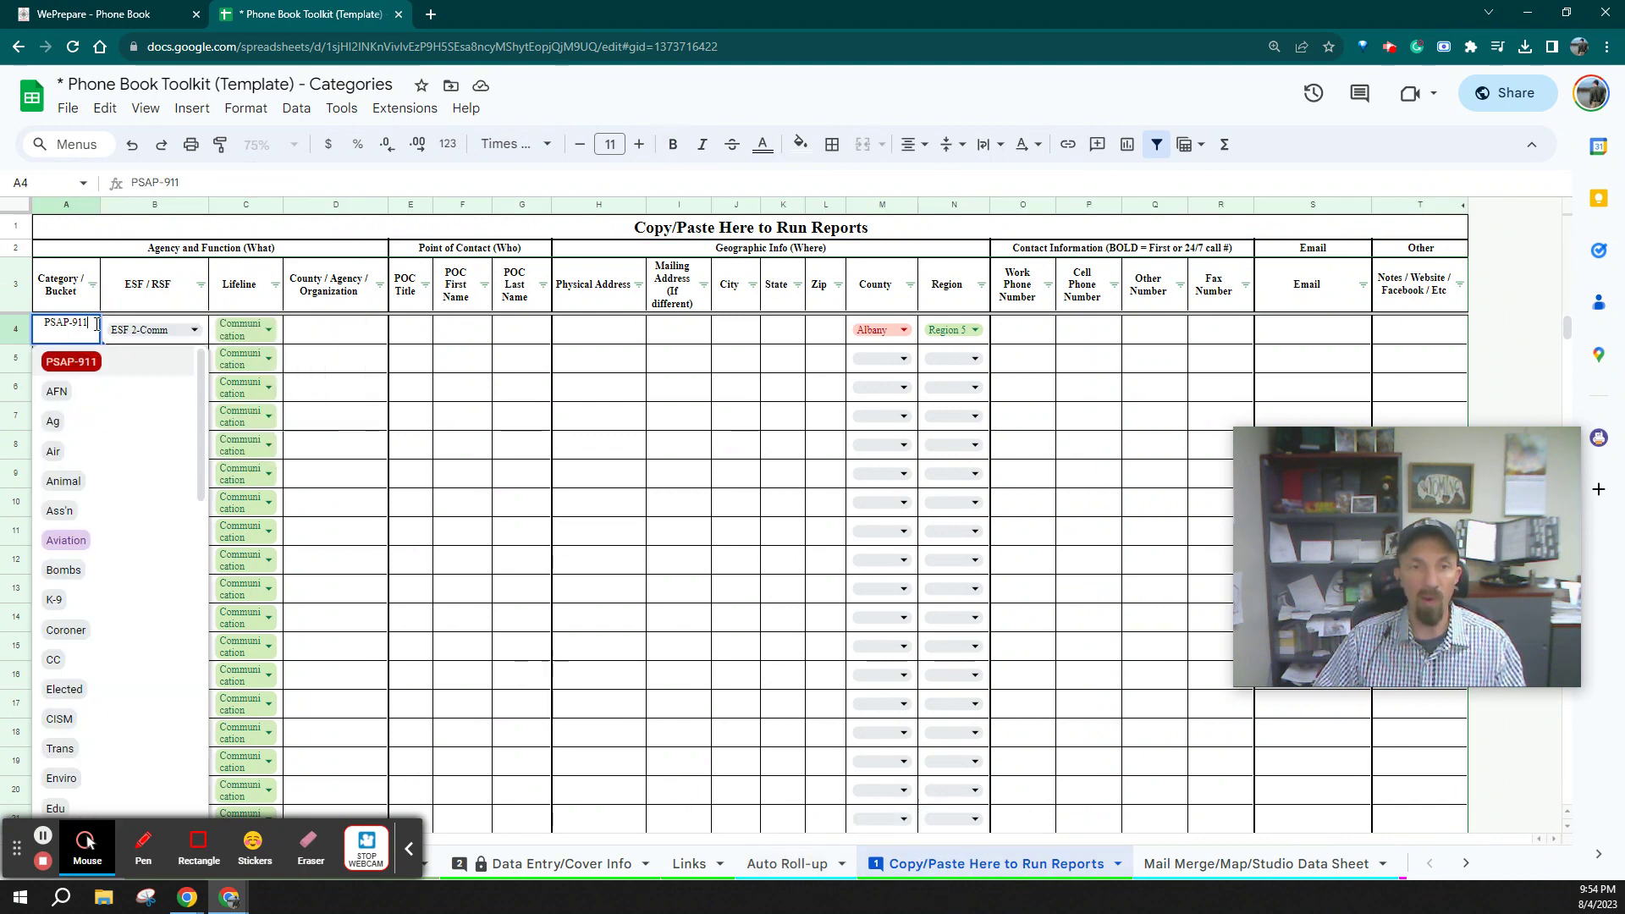
left_click(462, 444)
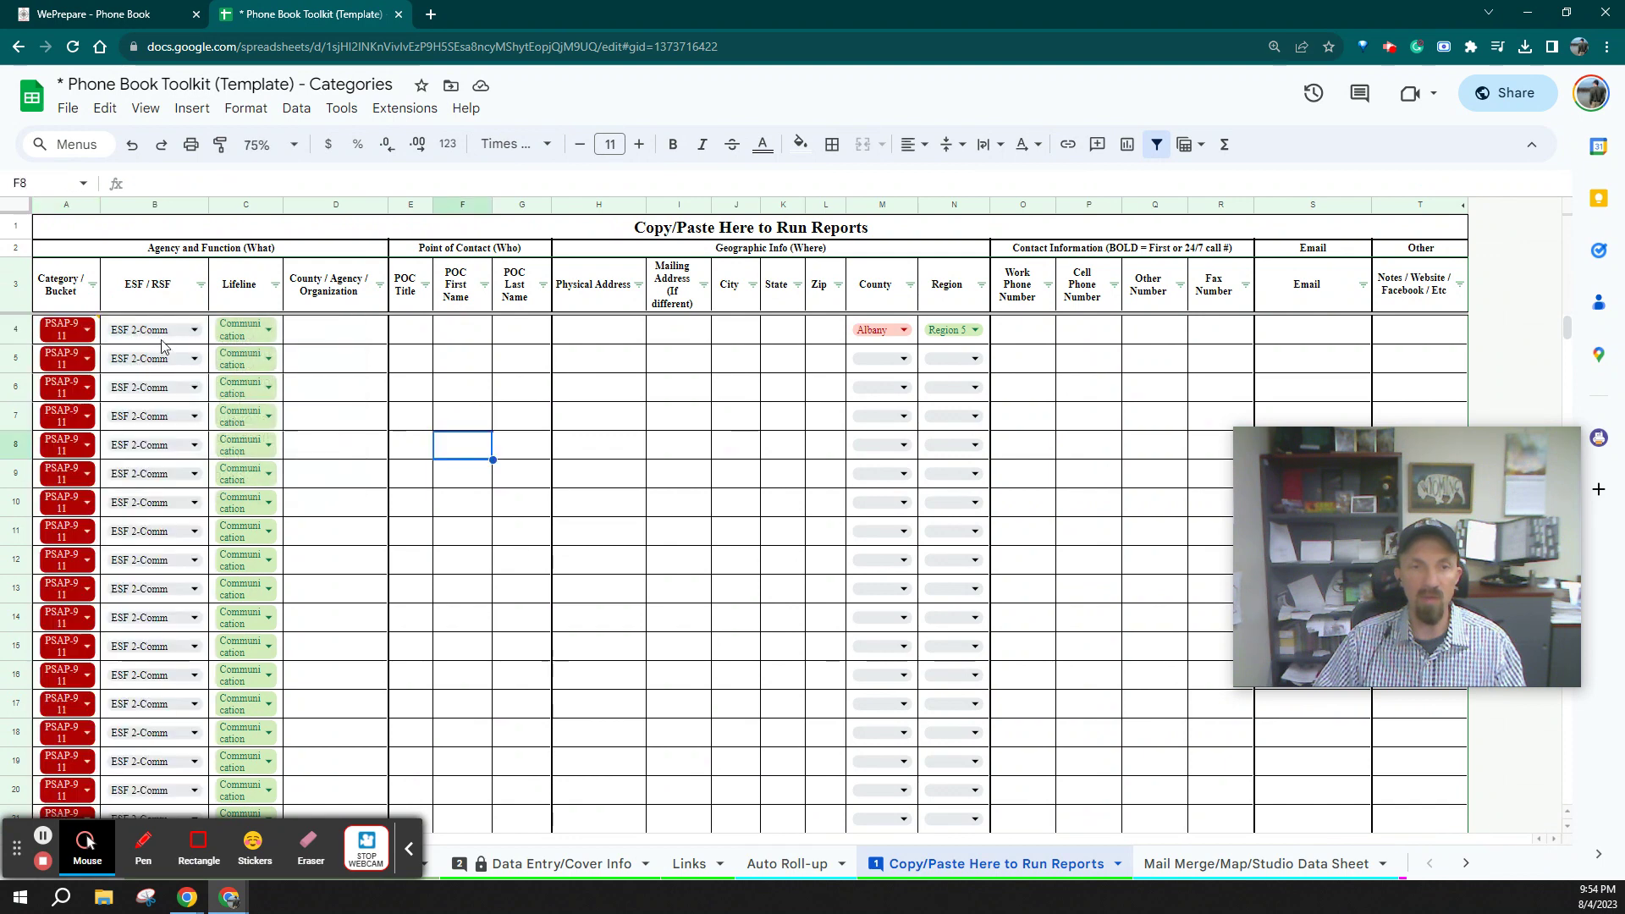
right_click(97, 328)
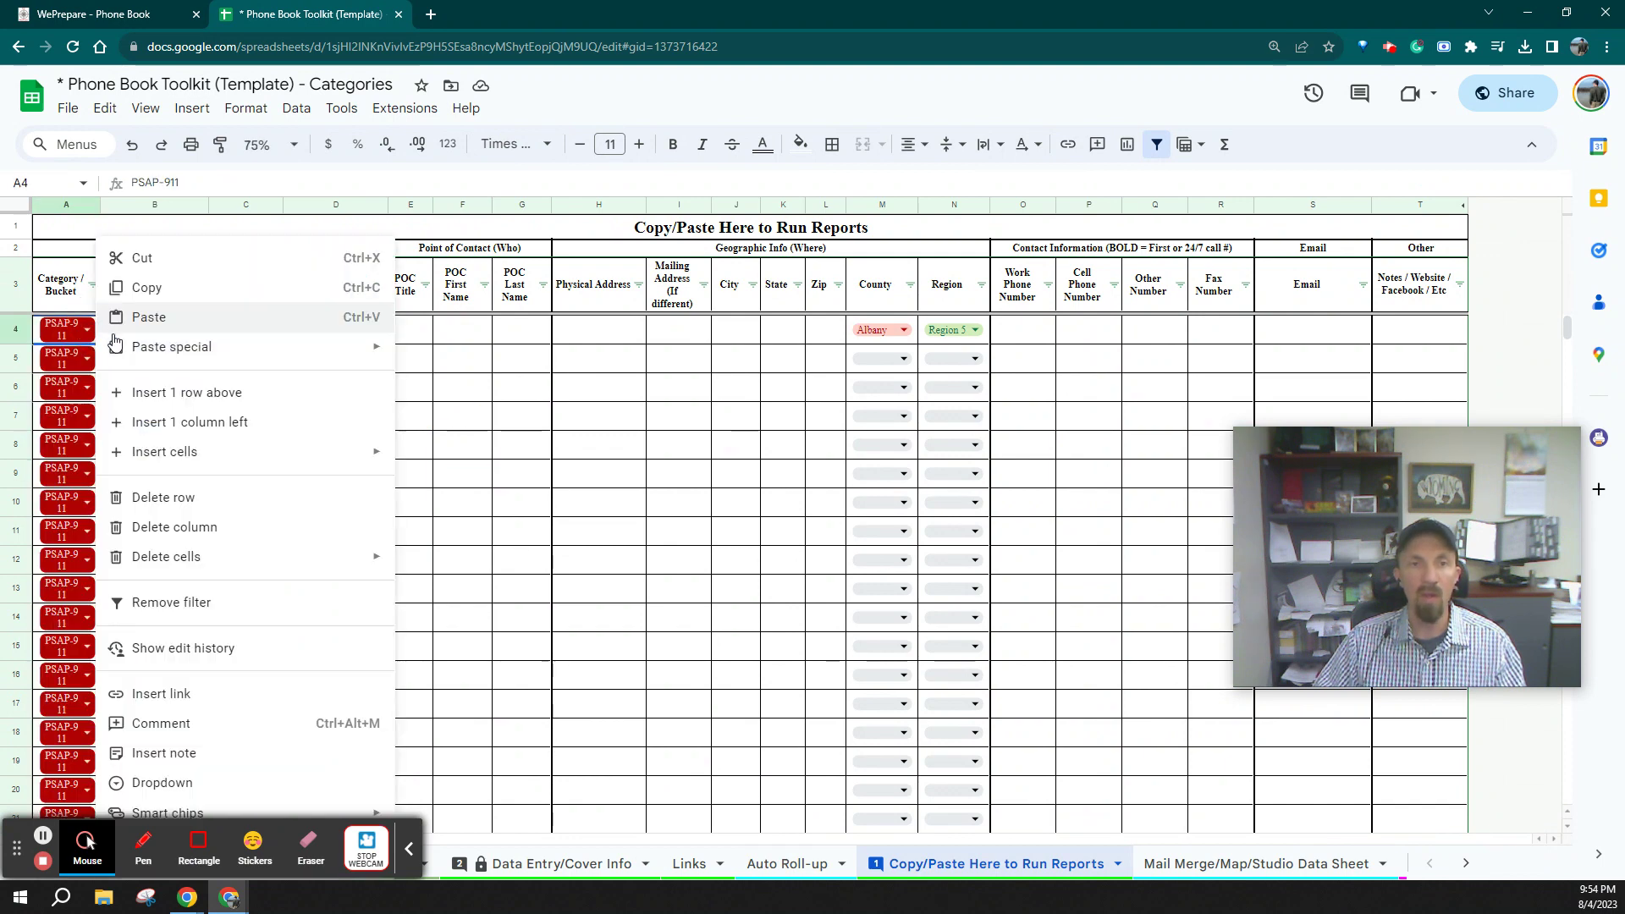
mouse_move(161, 350)
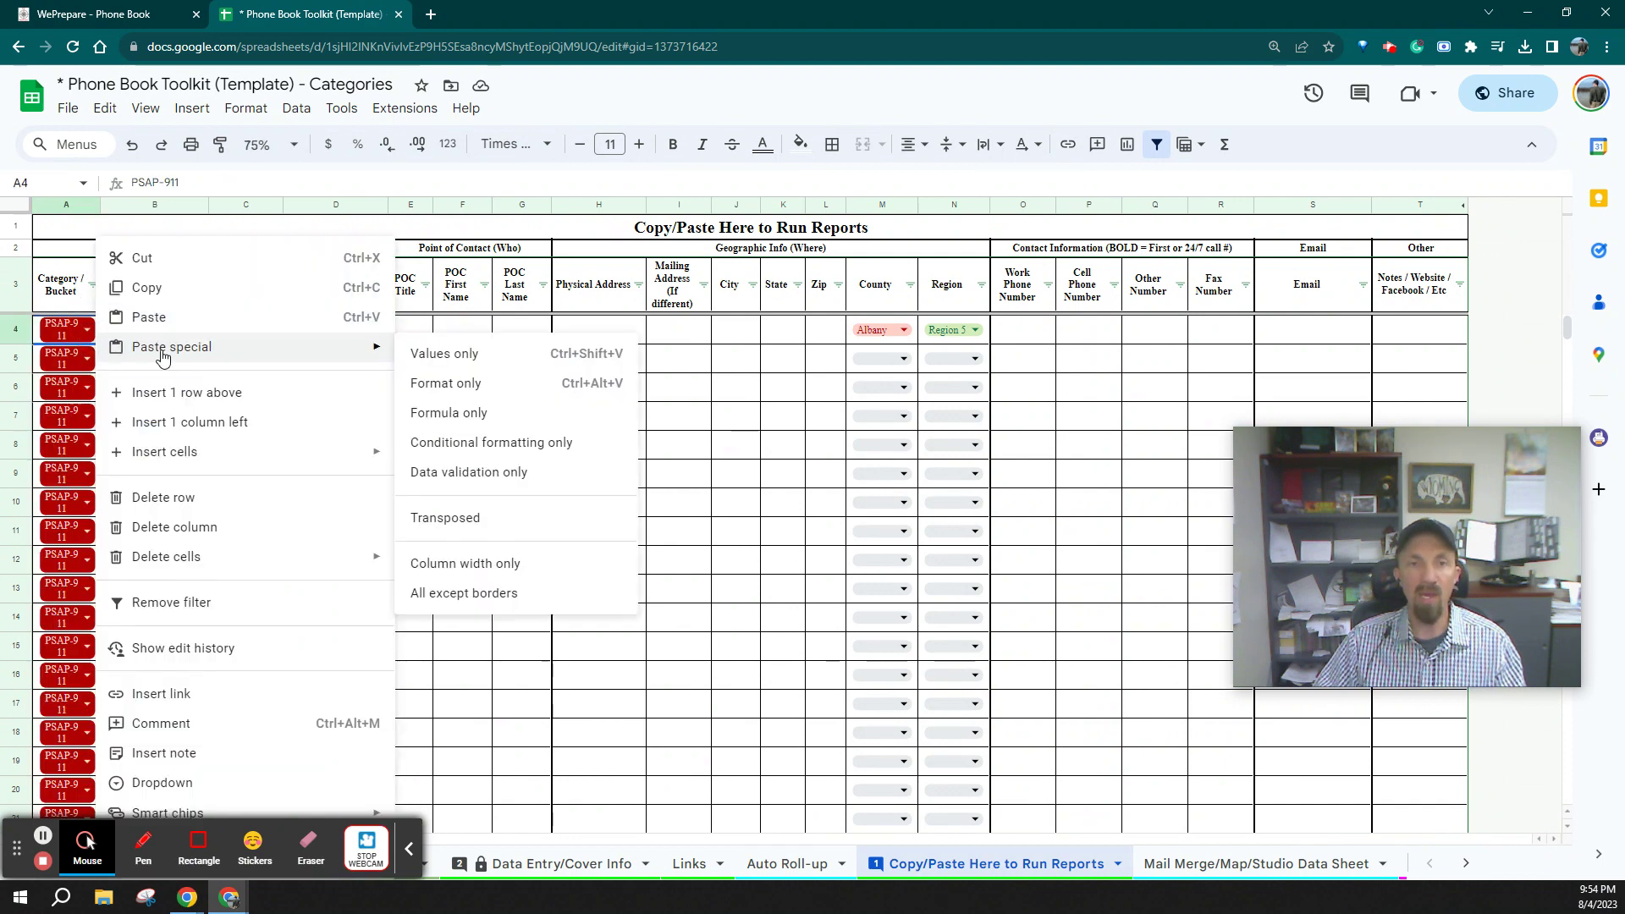
left_click(507, 356)
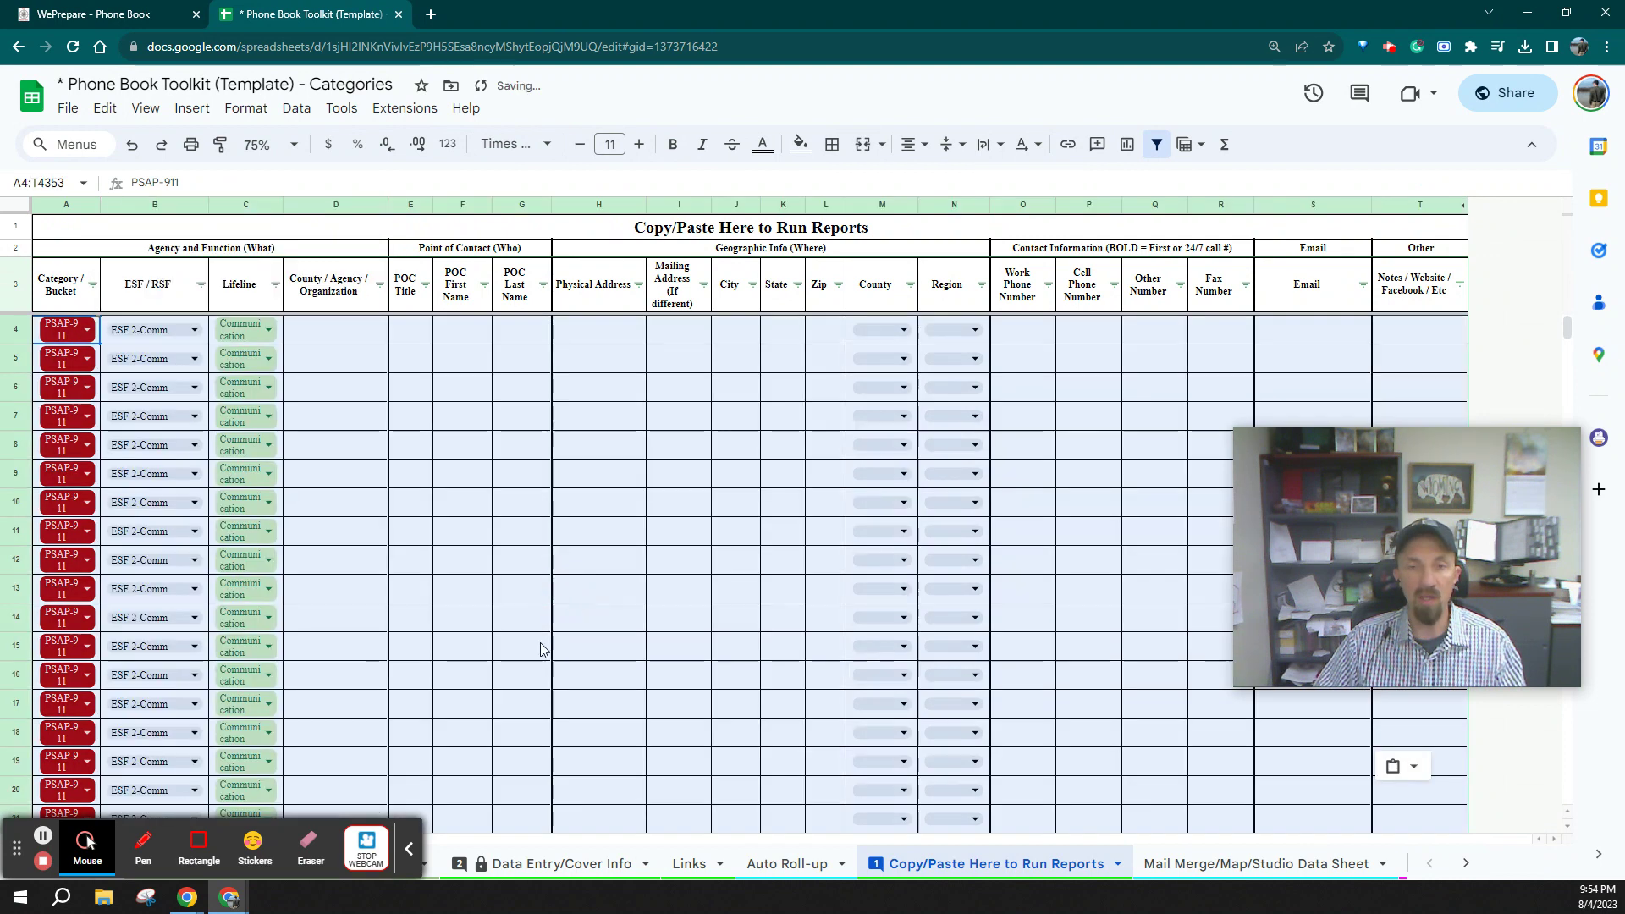
Confirm D79 holds the Meal on Wheels entry as a plain value, then open Mail Merge/Map/Studio Data Sheet
left_click(462, 643)
scroll(439, 643, "down", 10)
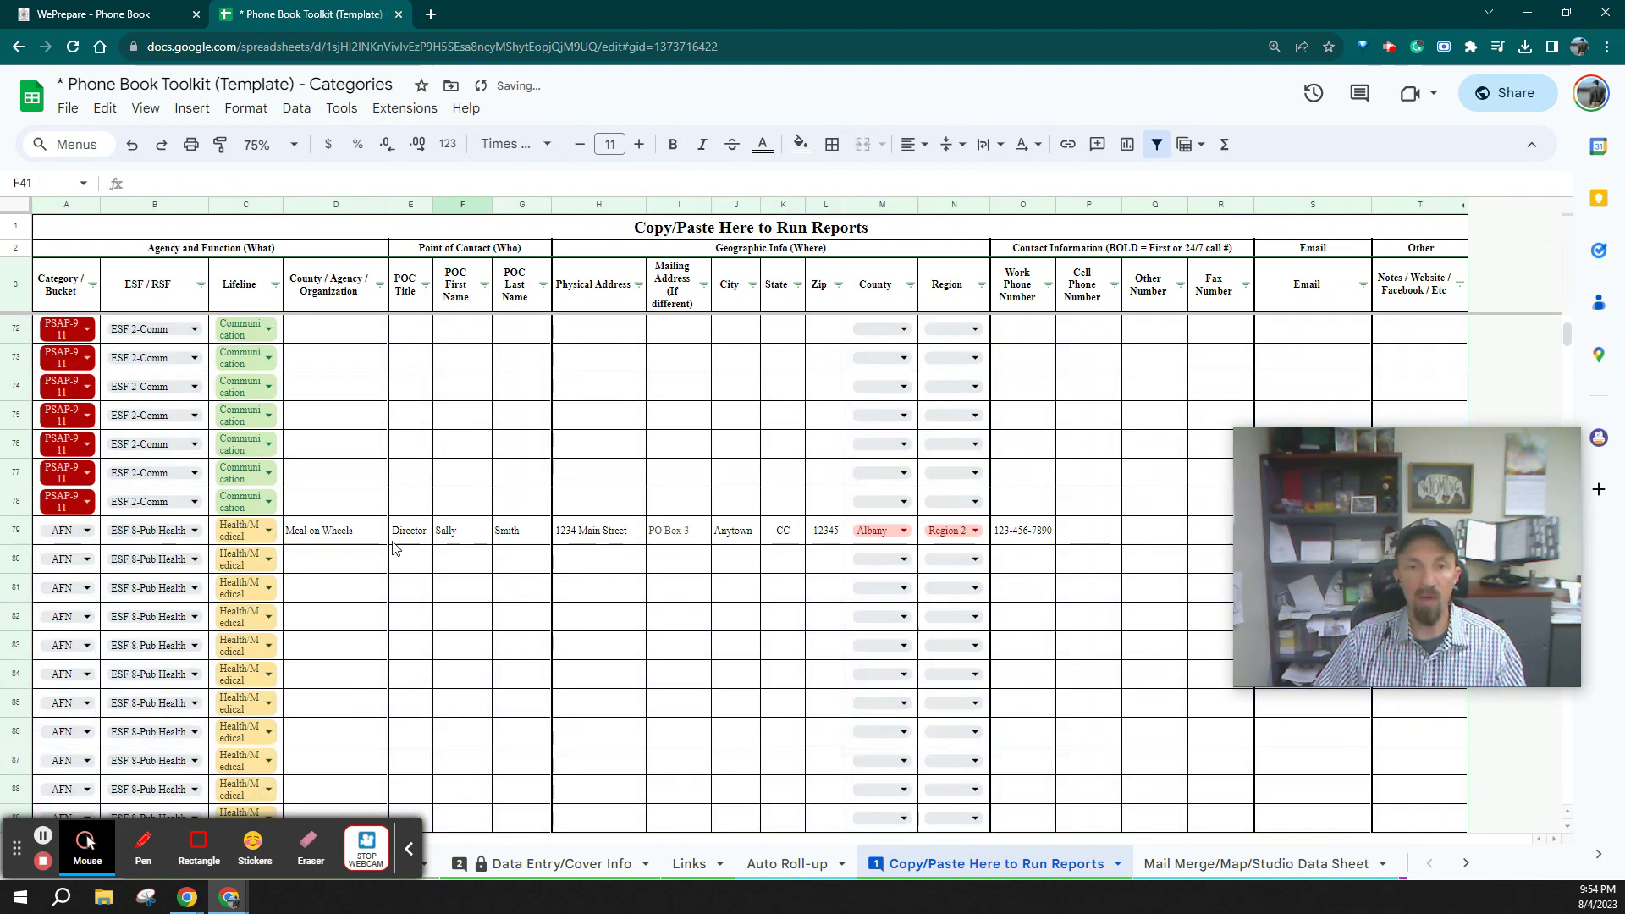
left_click(330, 542)
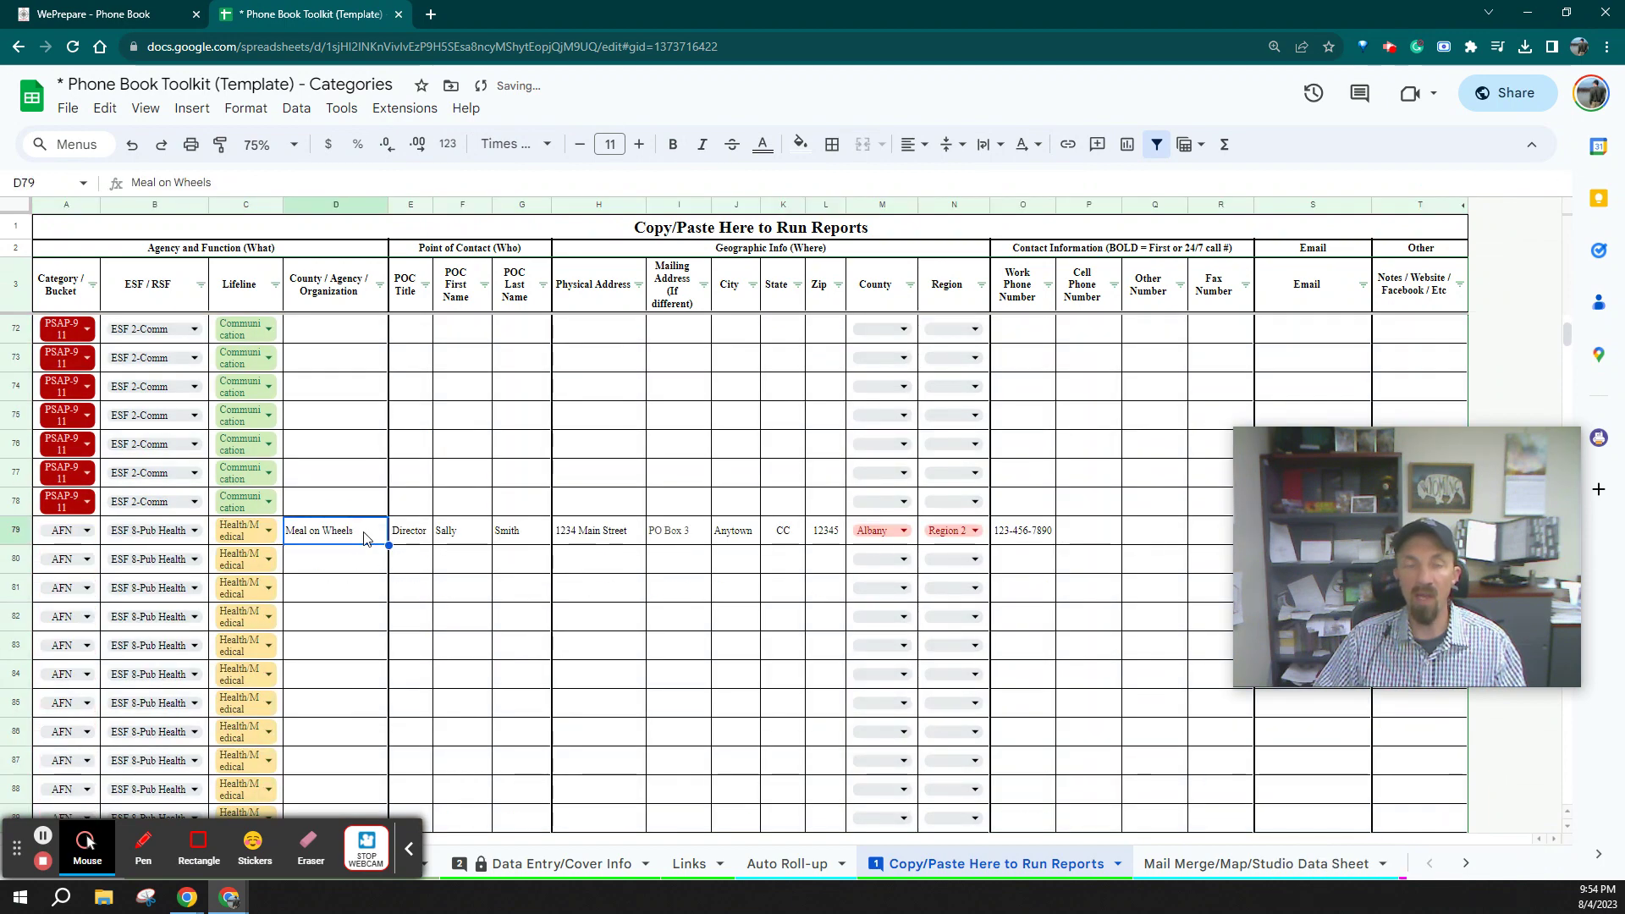
left_click(138, 175)
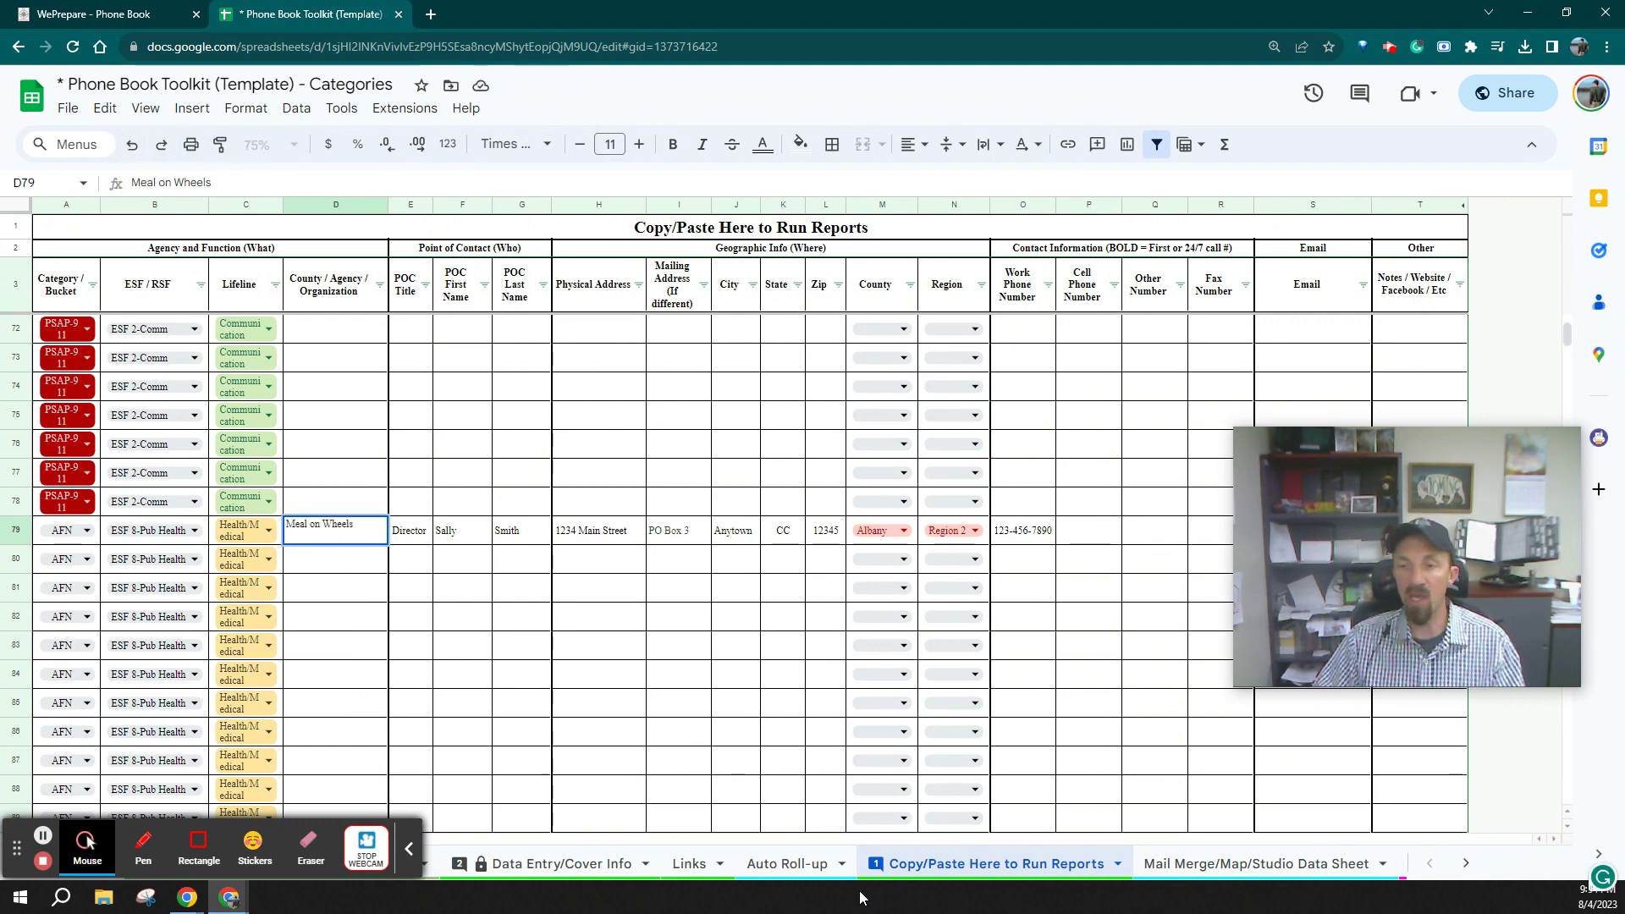
scroll(972, 878, "down", 3)
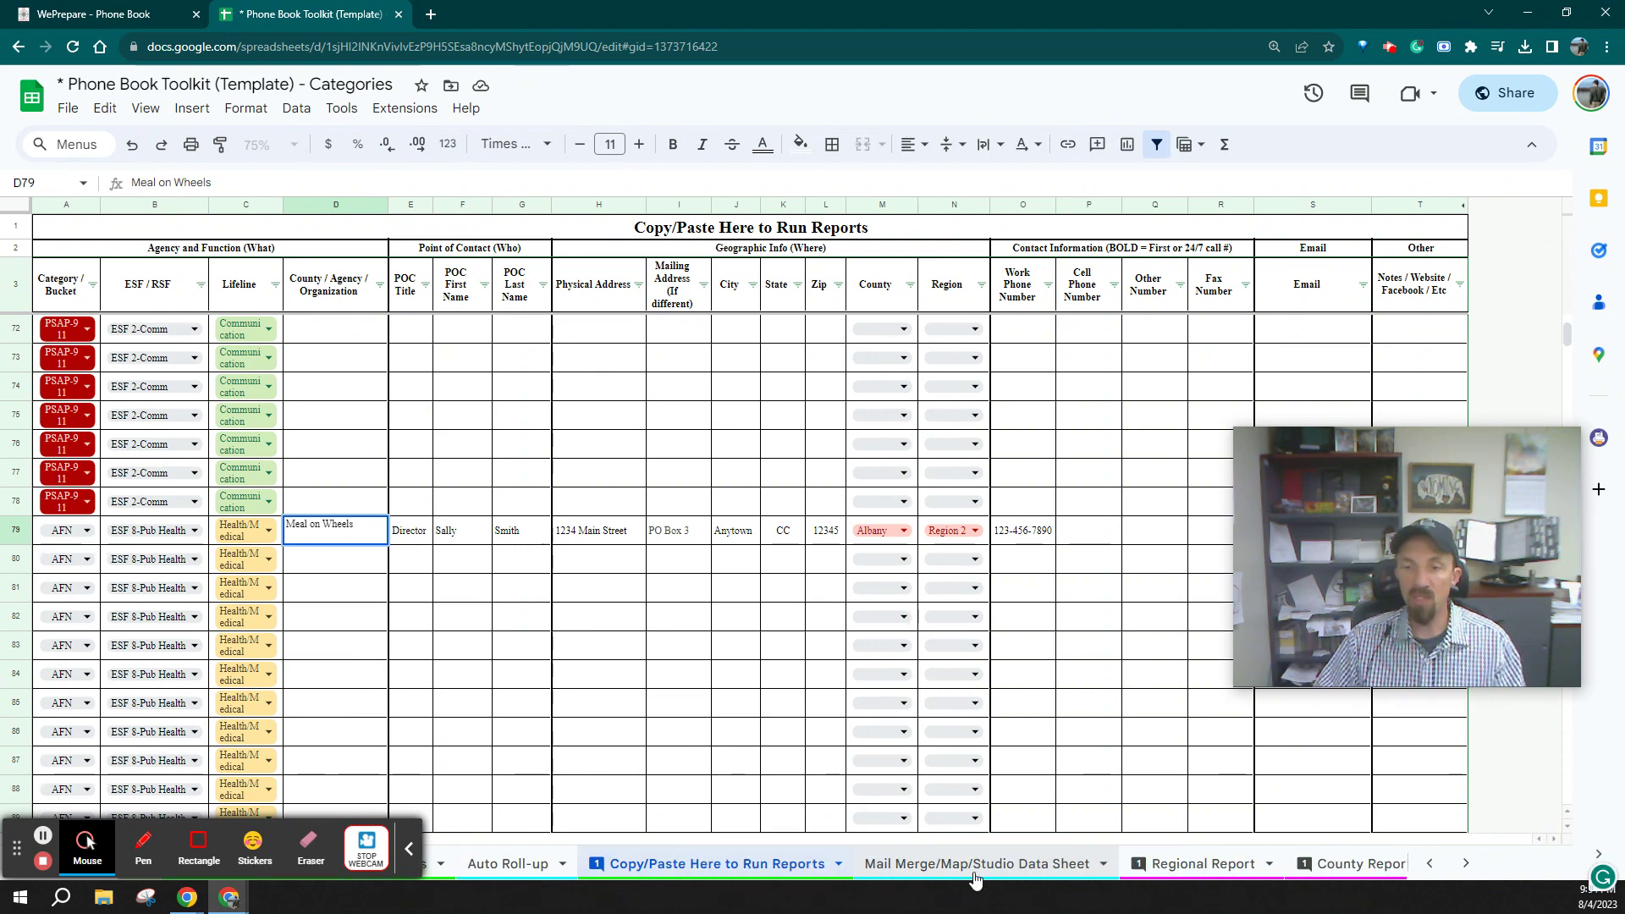
left_click(967, 877)
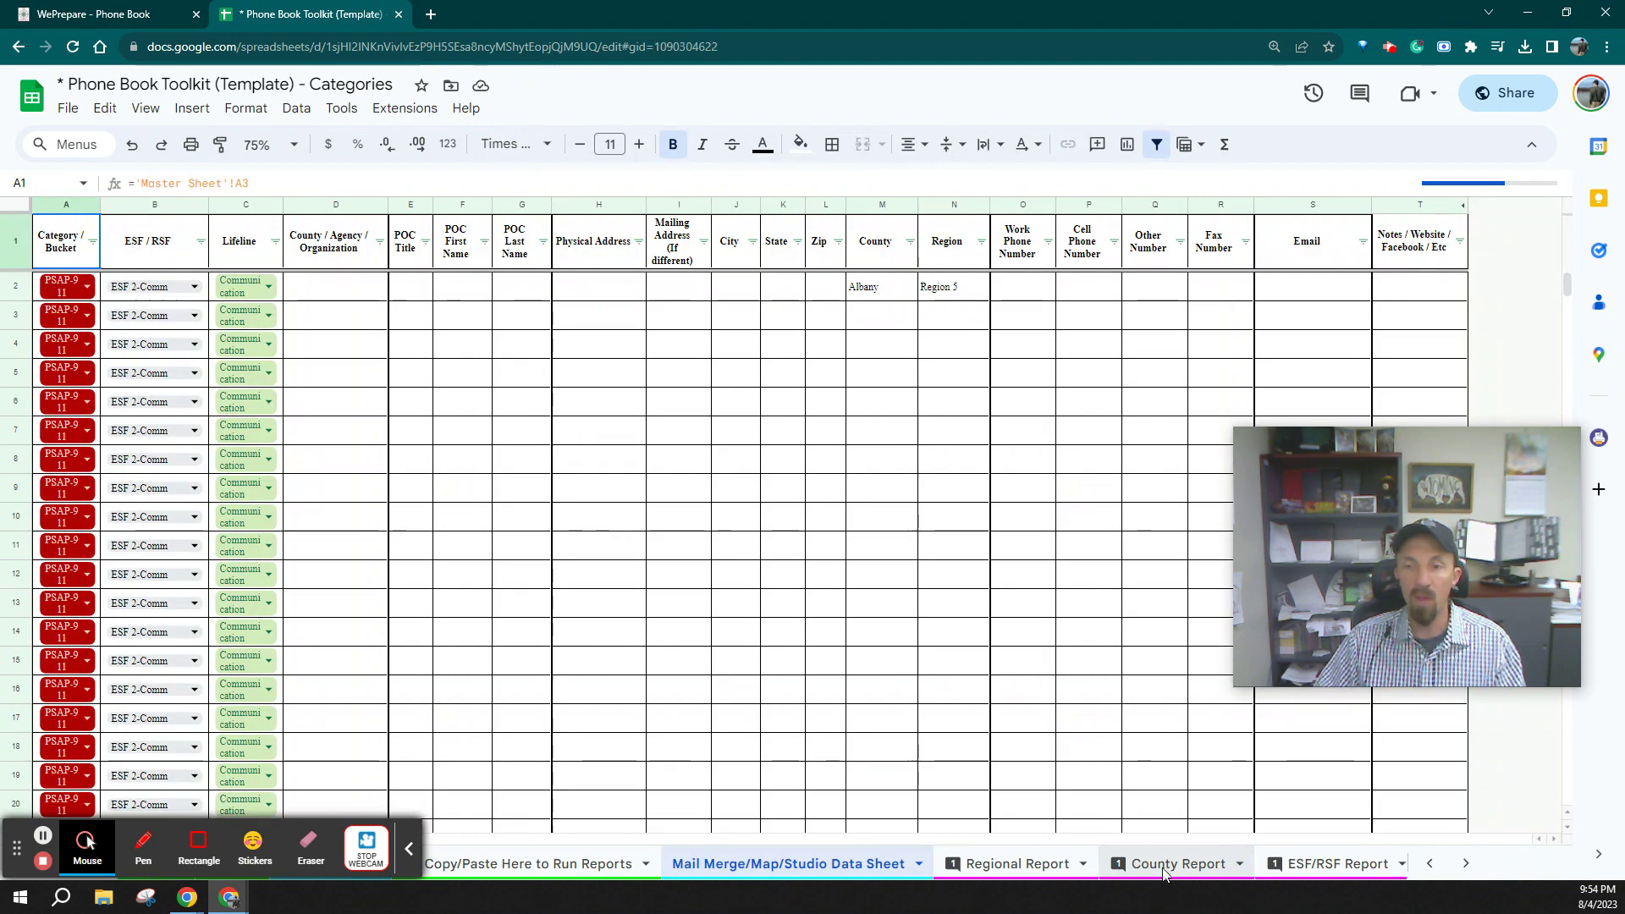
Glance at the County Report and Mail Merge sheets, then go back to Copy/Paste Here to Run Reports
left_click(1164, 873)
left_click(861, 870)
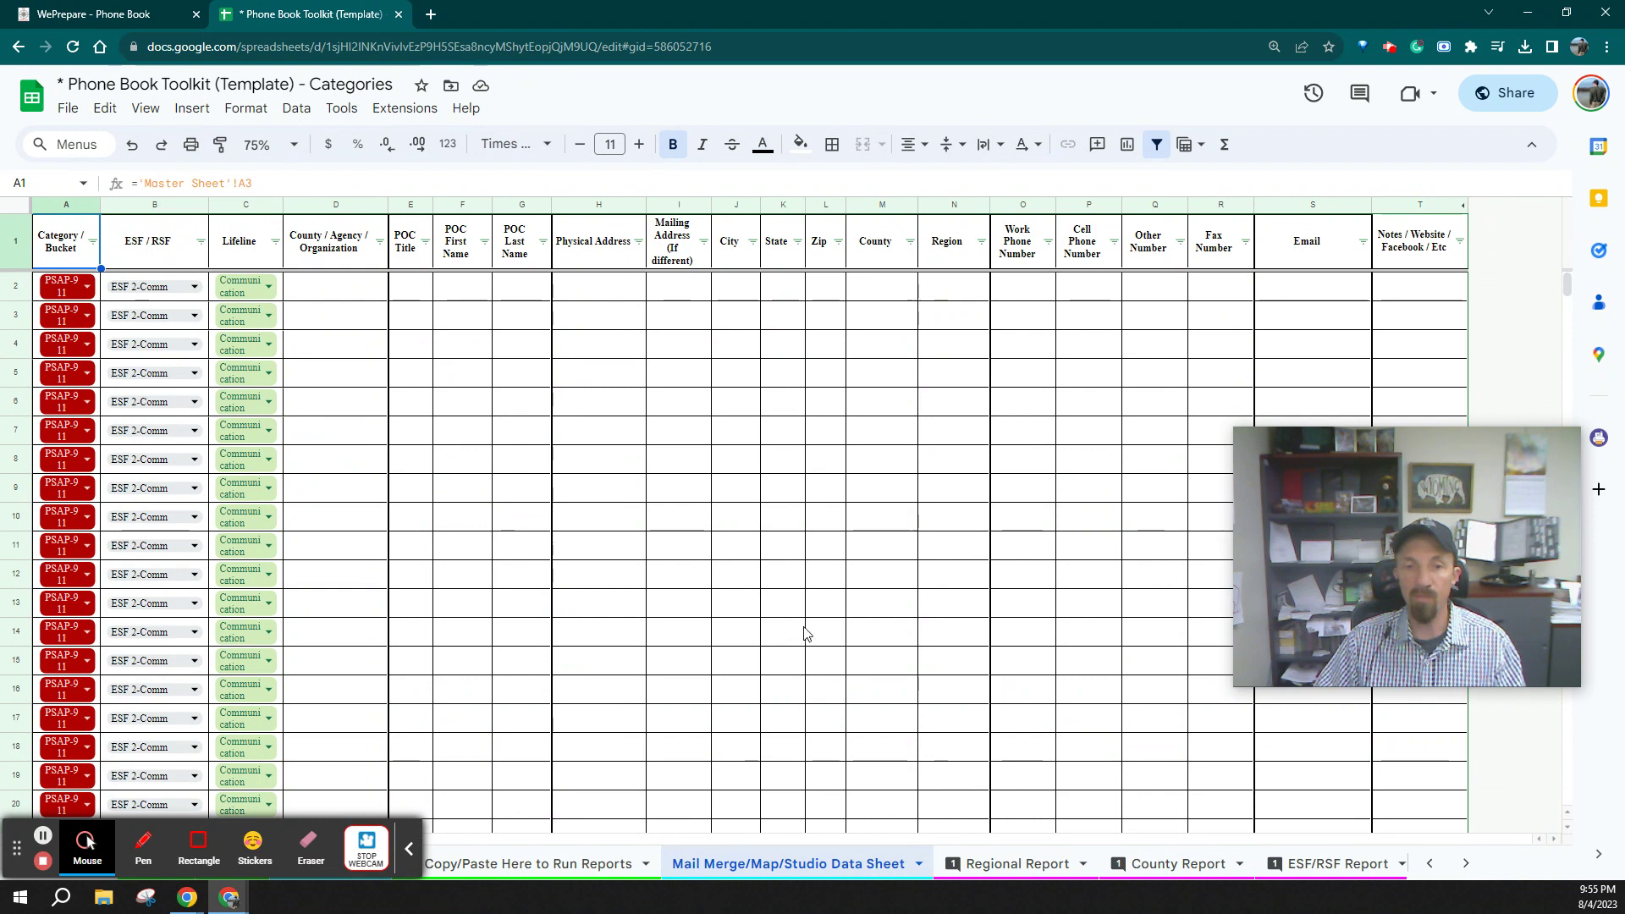
scroll(884, 864, "down", 1)
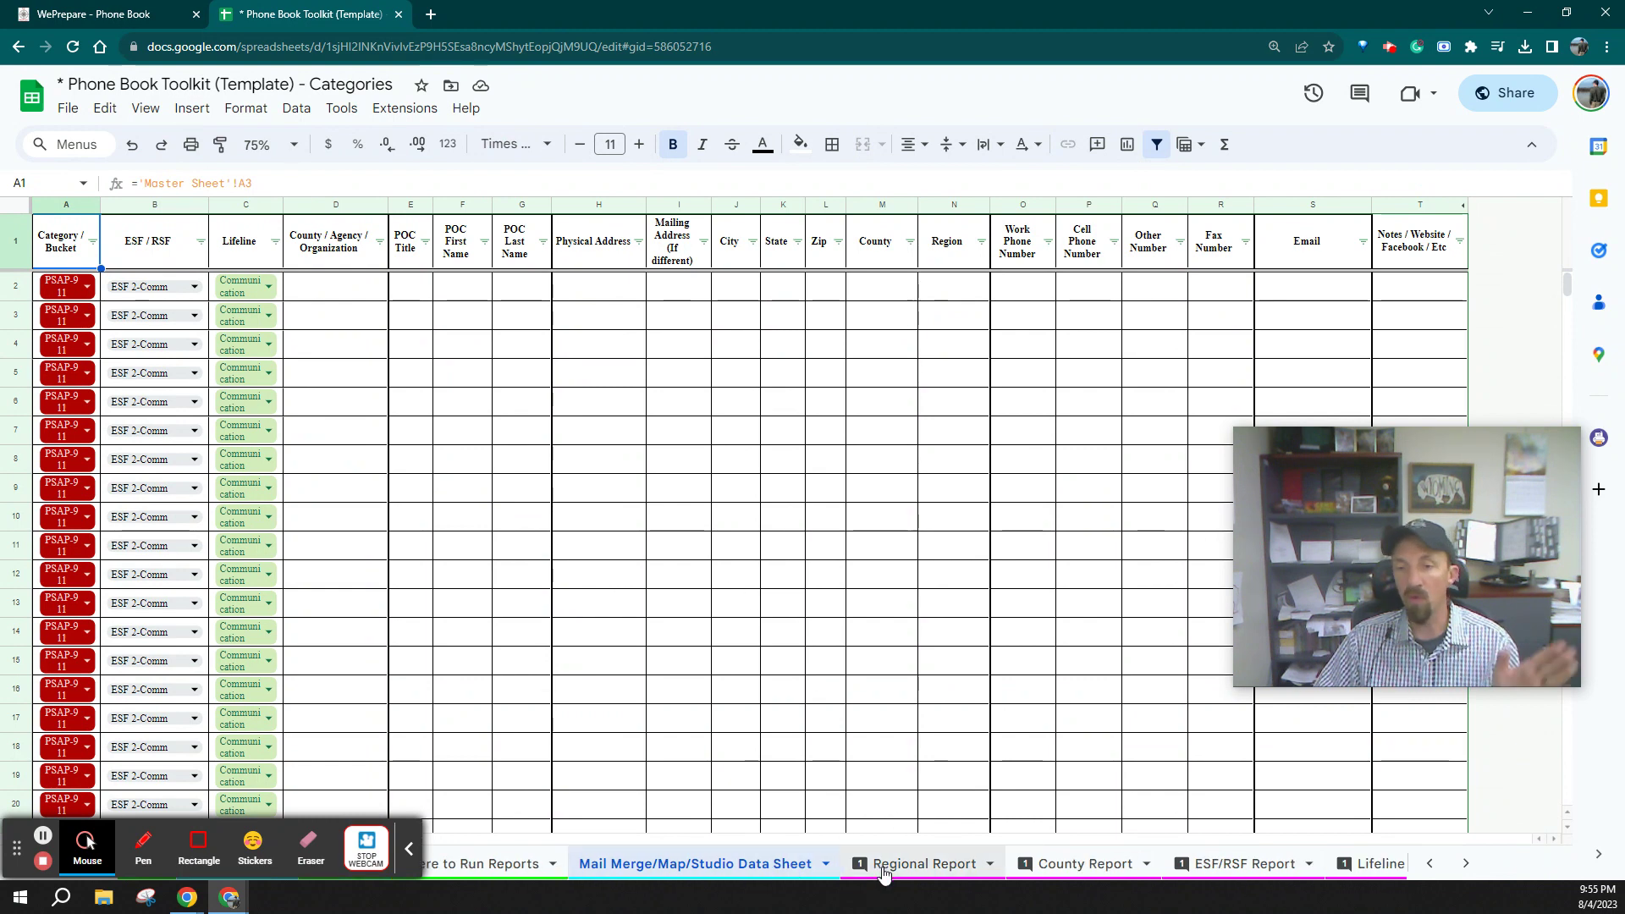
left_click(502, 872)
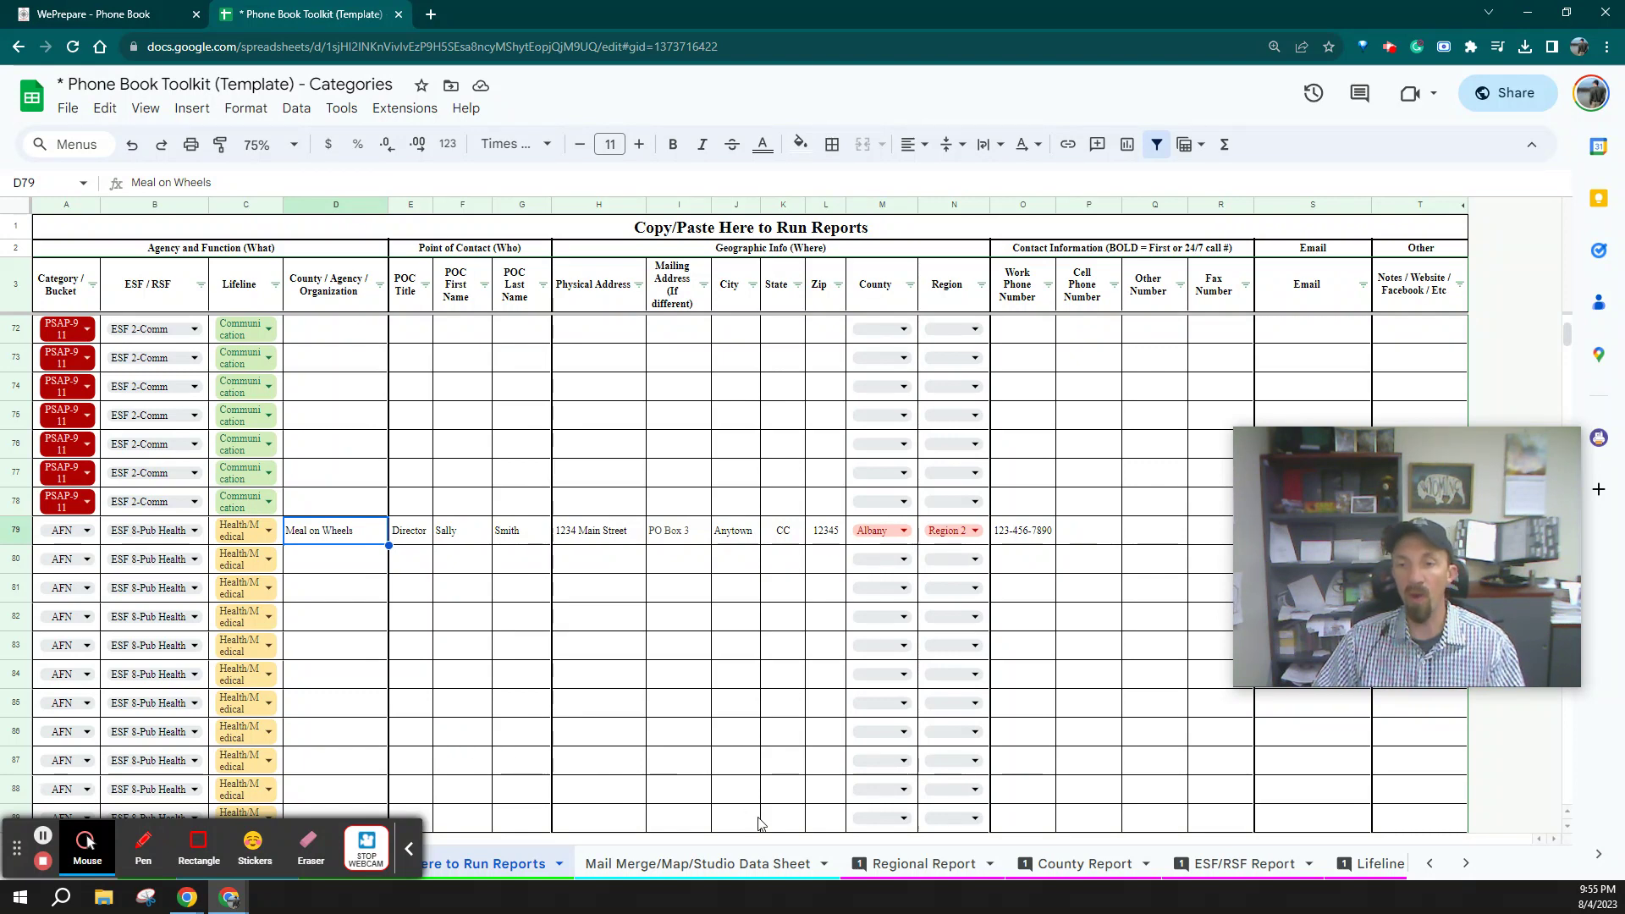
Open the Regional Report and choose Region 2 in the A2 dropdown
left_click(901, 867)
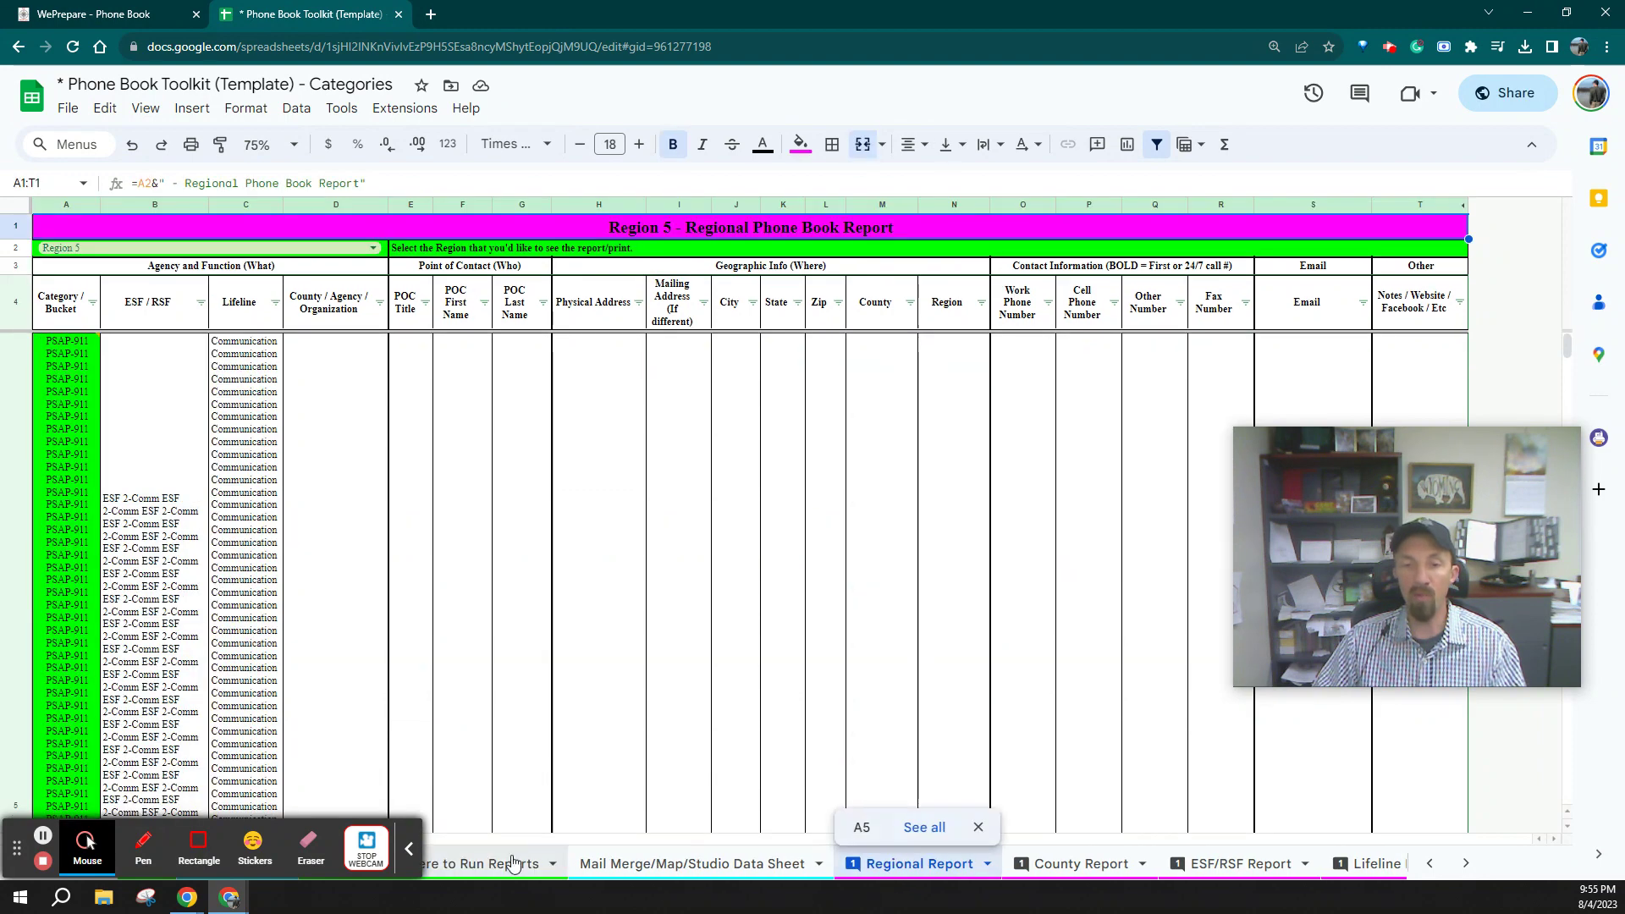
left_click(503, 865)
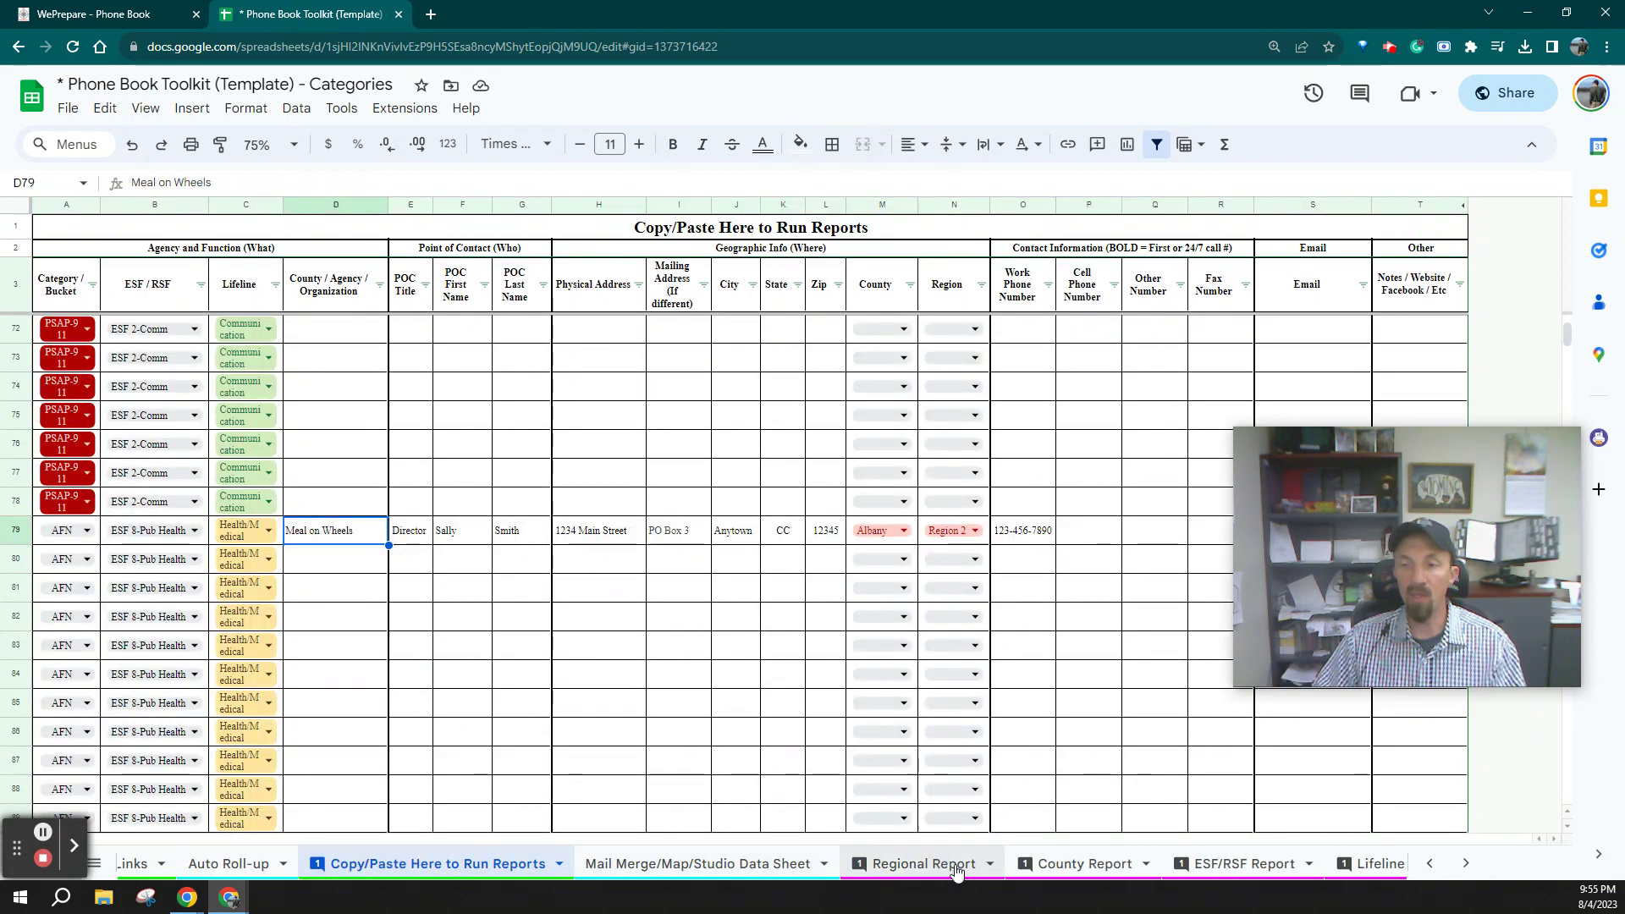
scroll(966, 872, "down", 1)
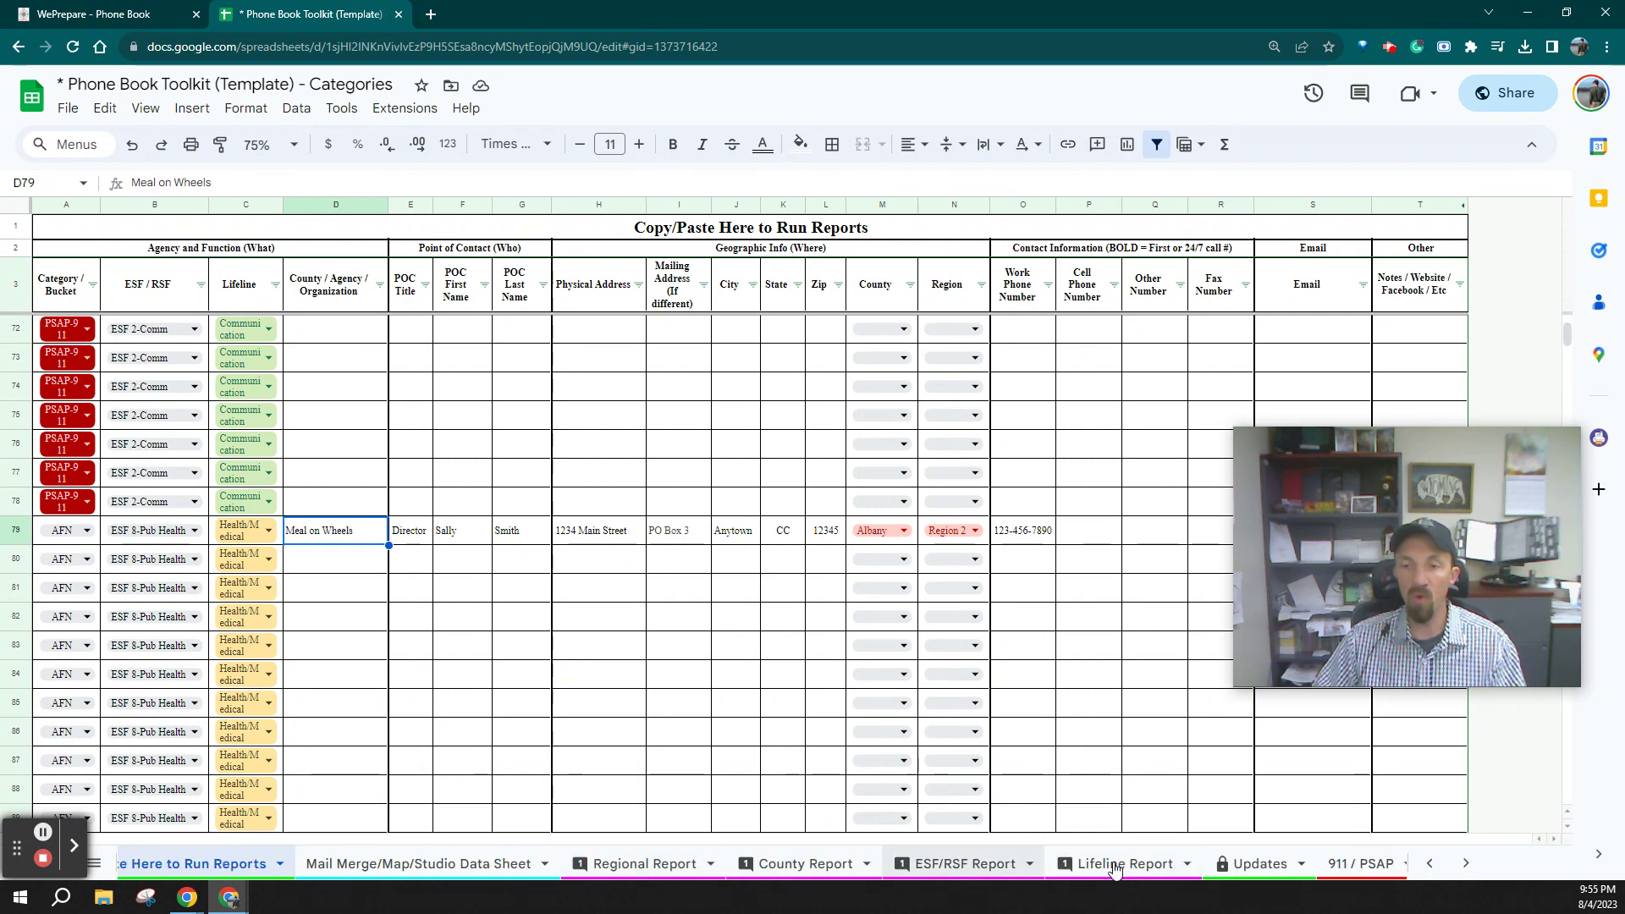
left_click(643, 863)
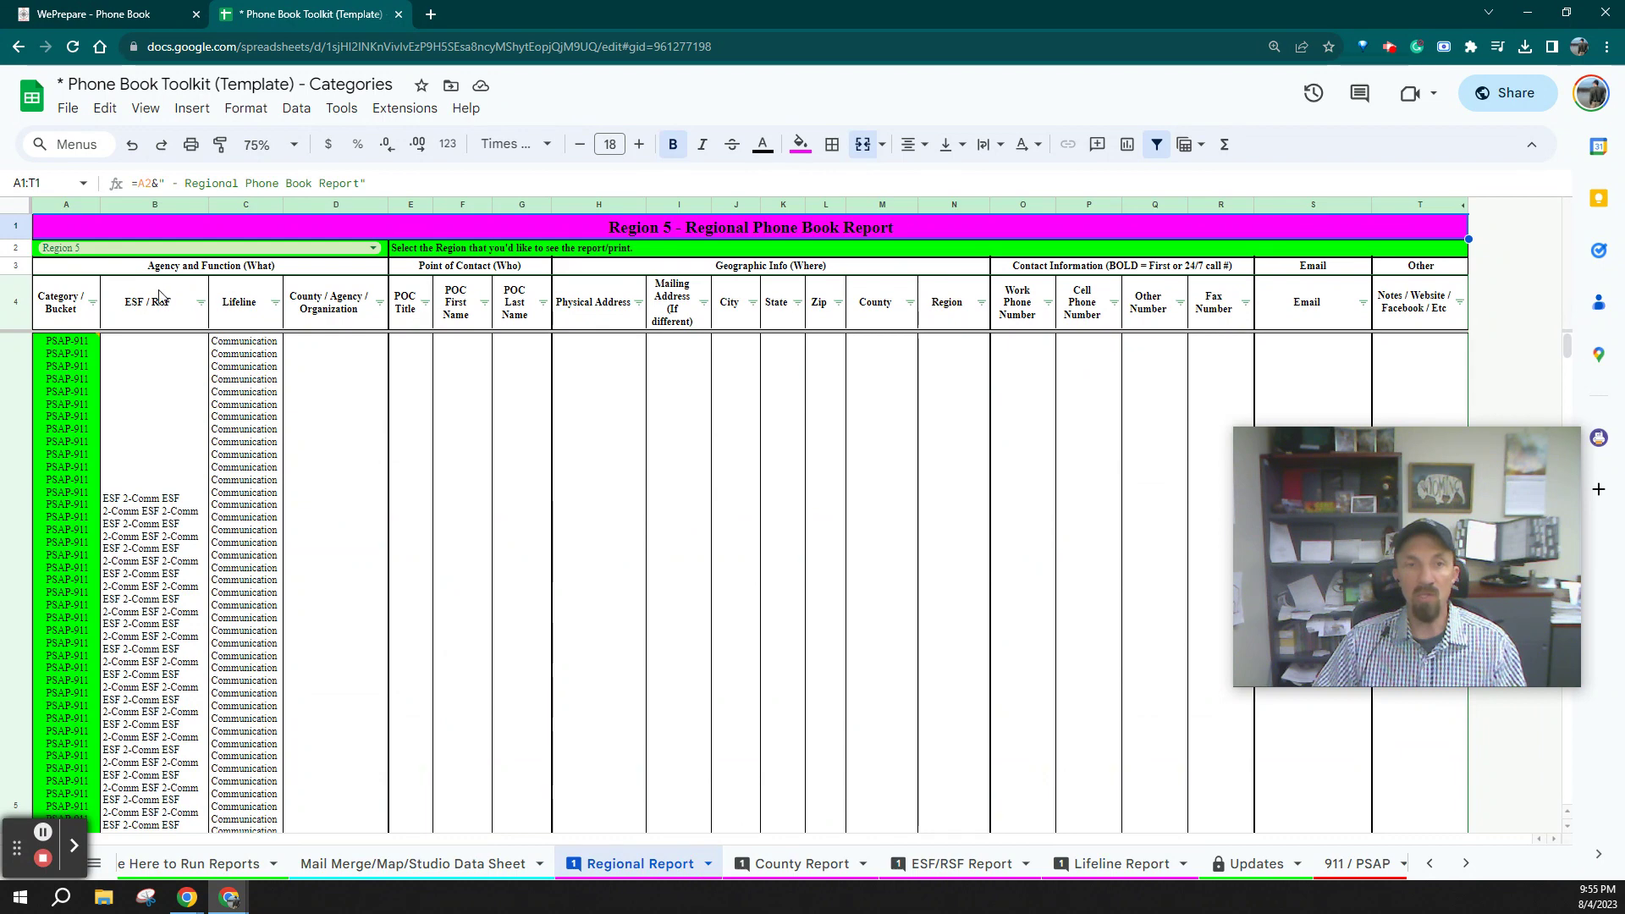
left_click(372, 252)
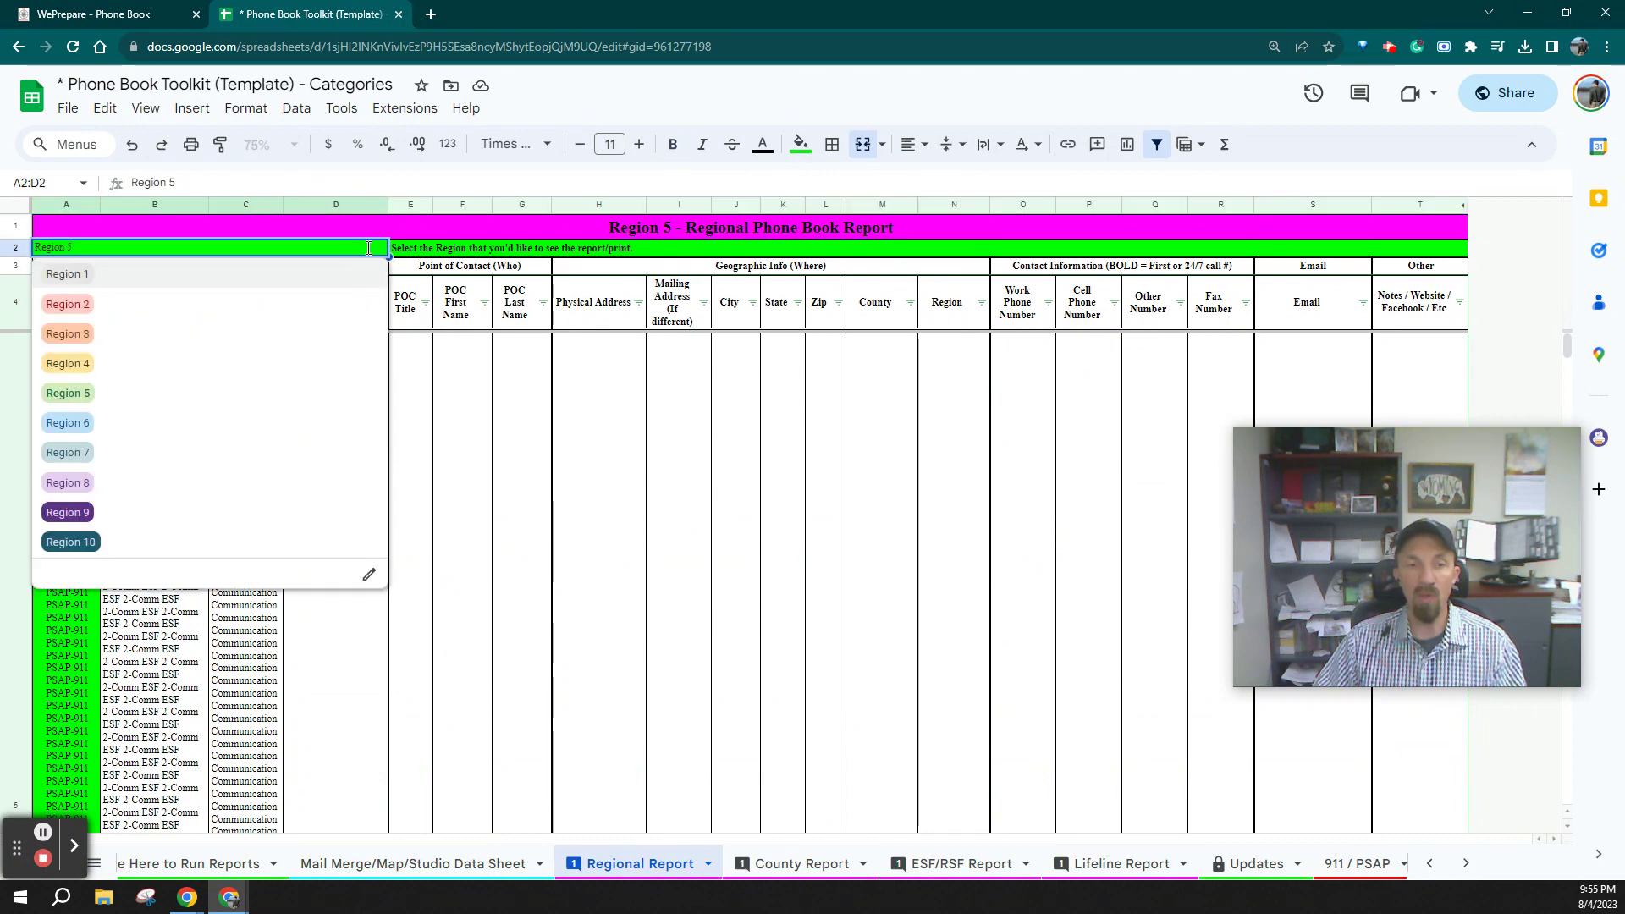
left_click(254, 302)
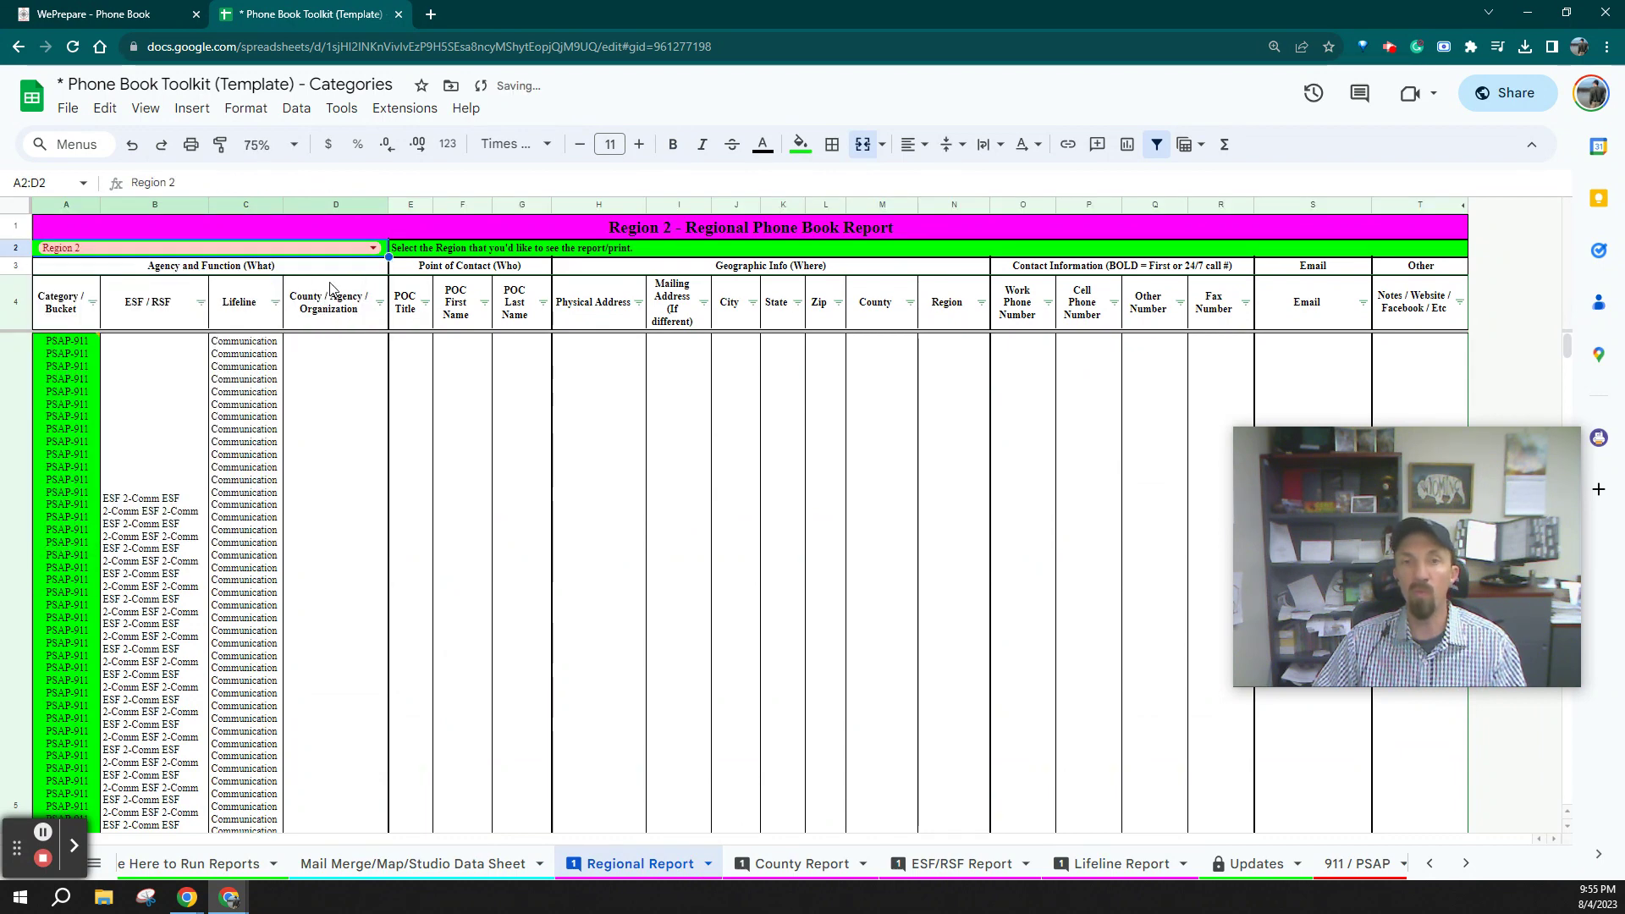
Change the A5 query's region number to 2 so the report lists Region 2 contacts
left_click(84, 347)
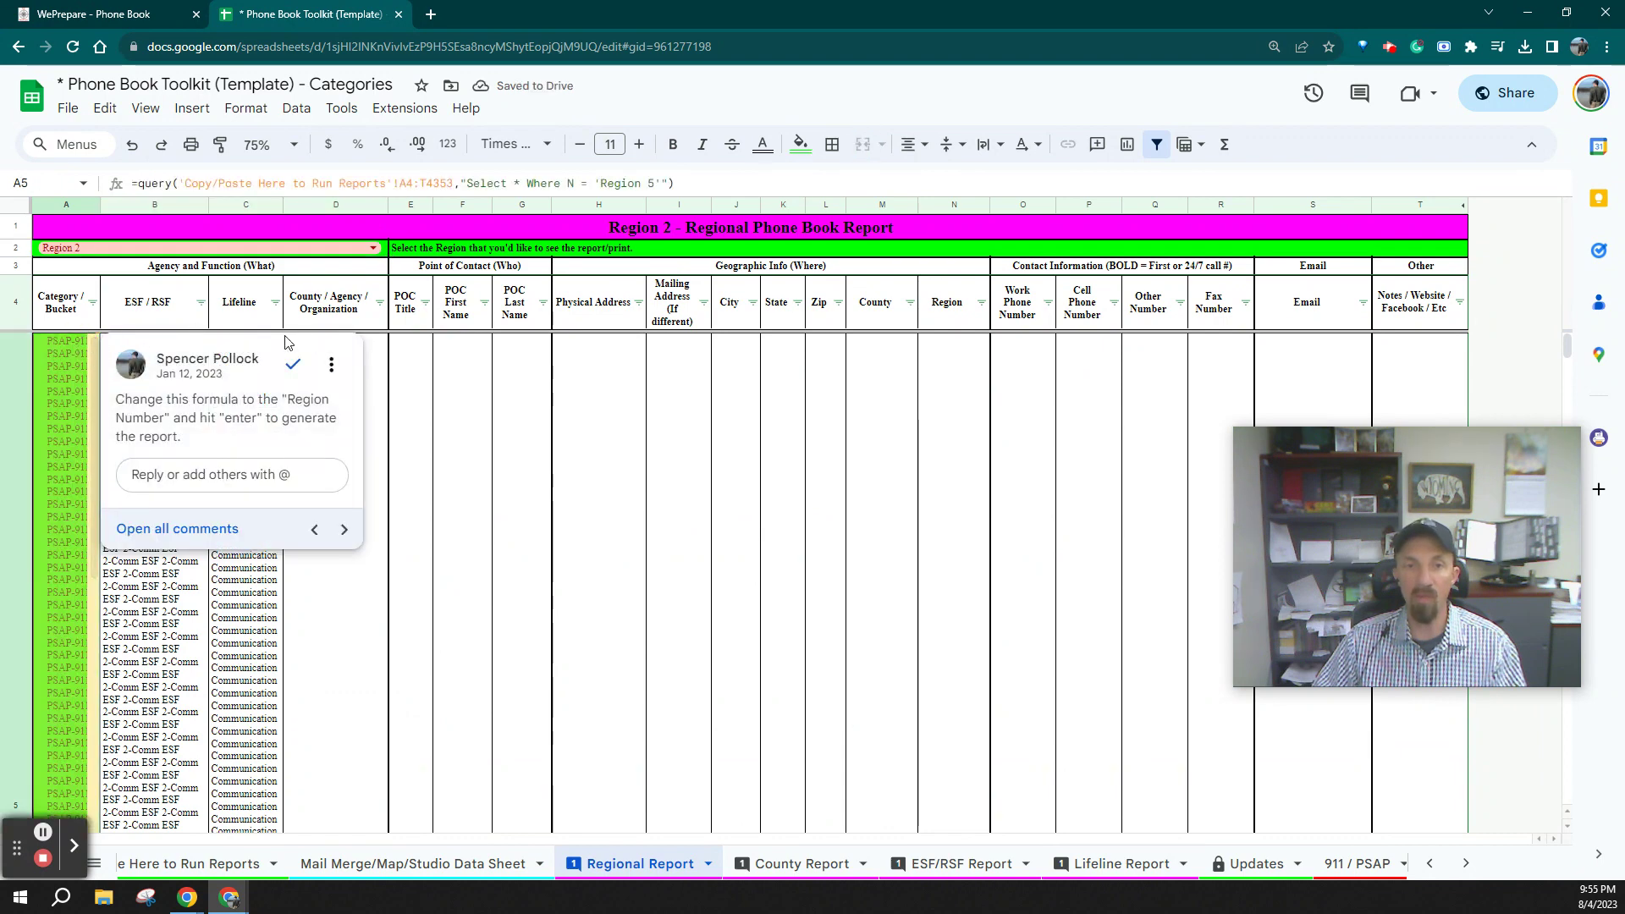
double_click(650, 183)
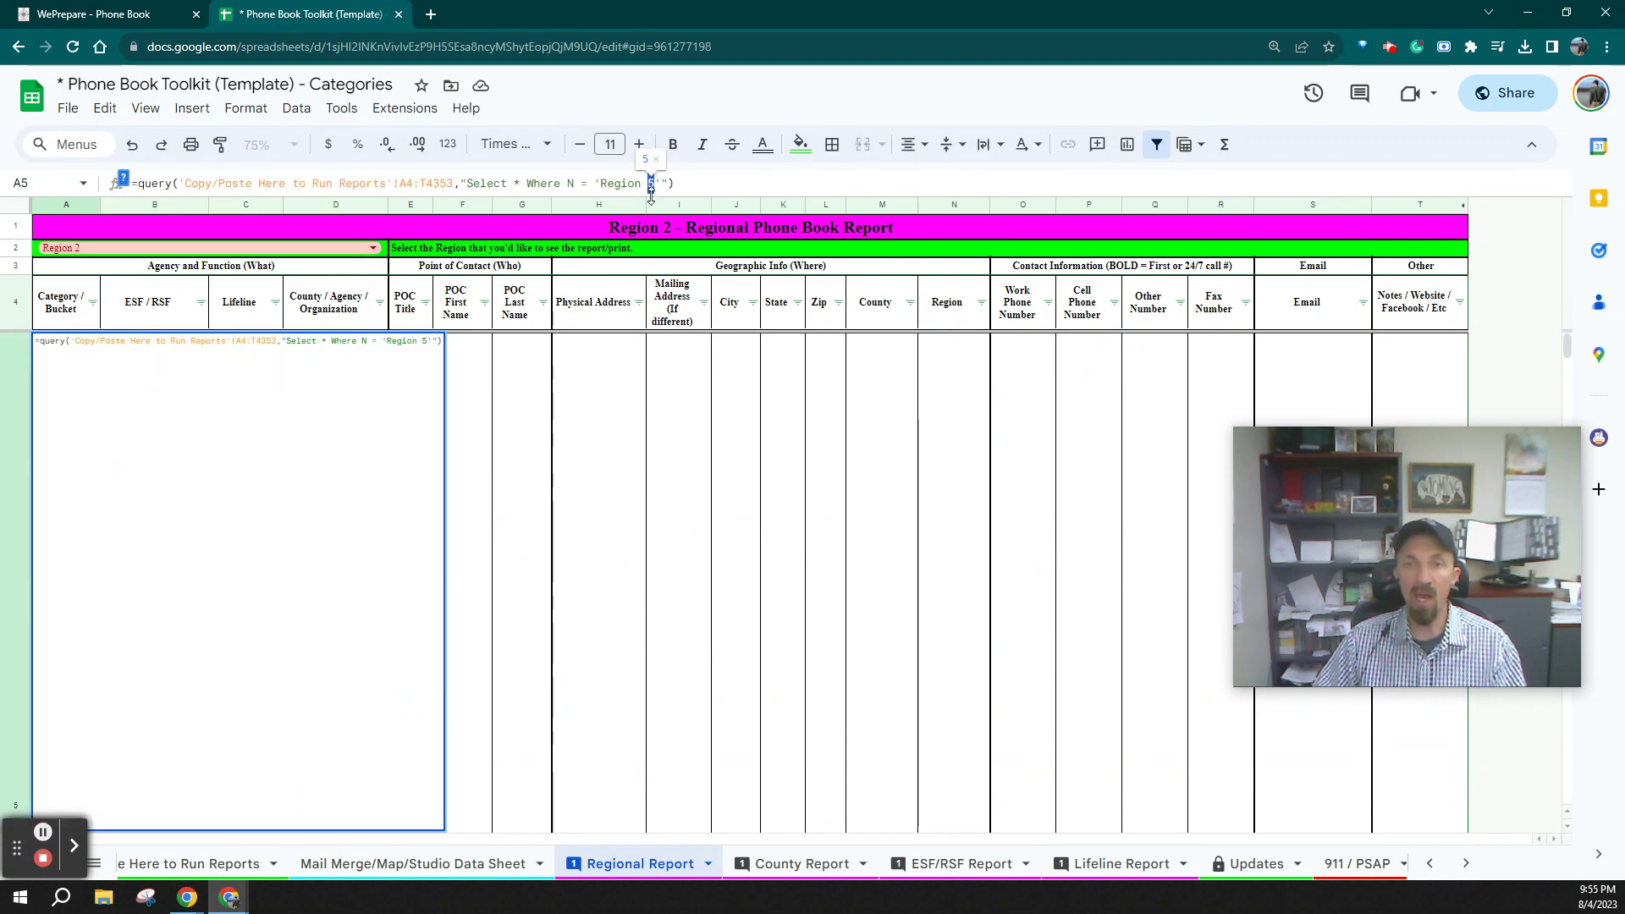
type("2")
key("Return")
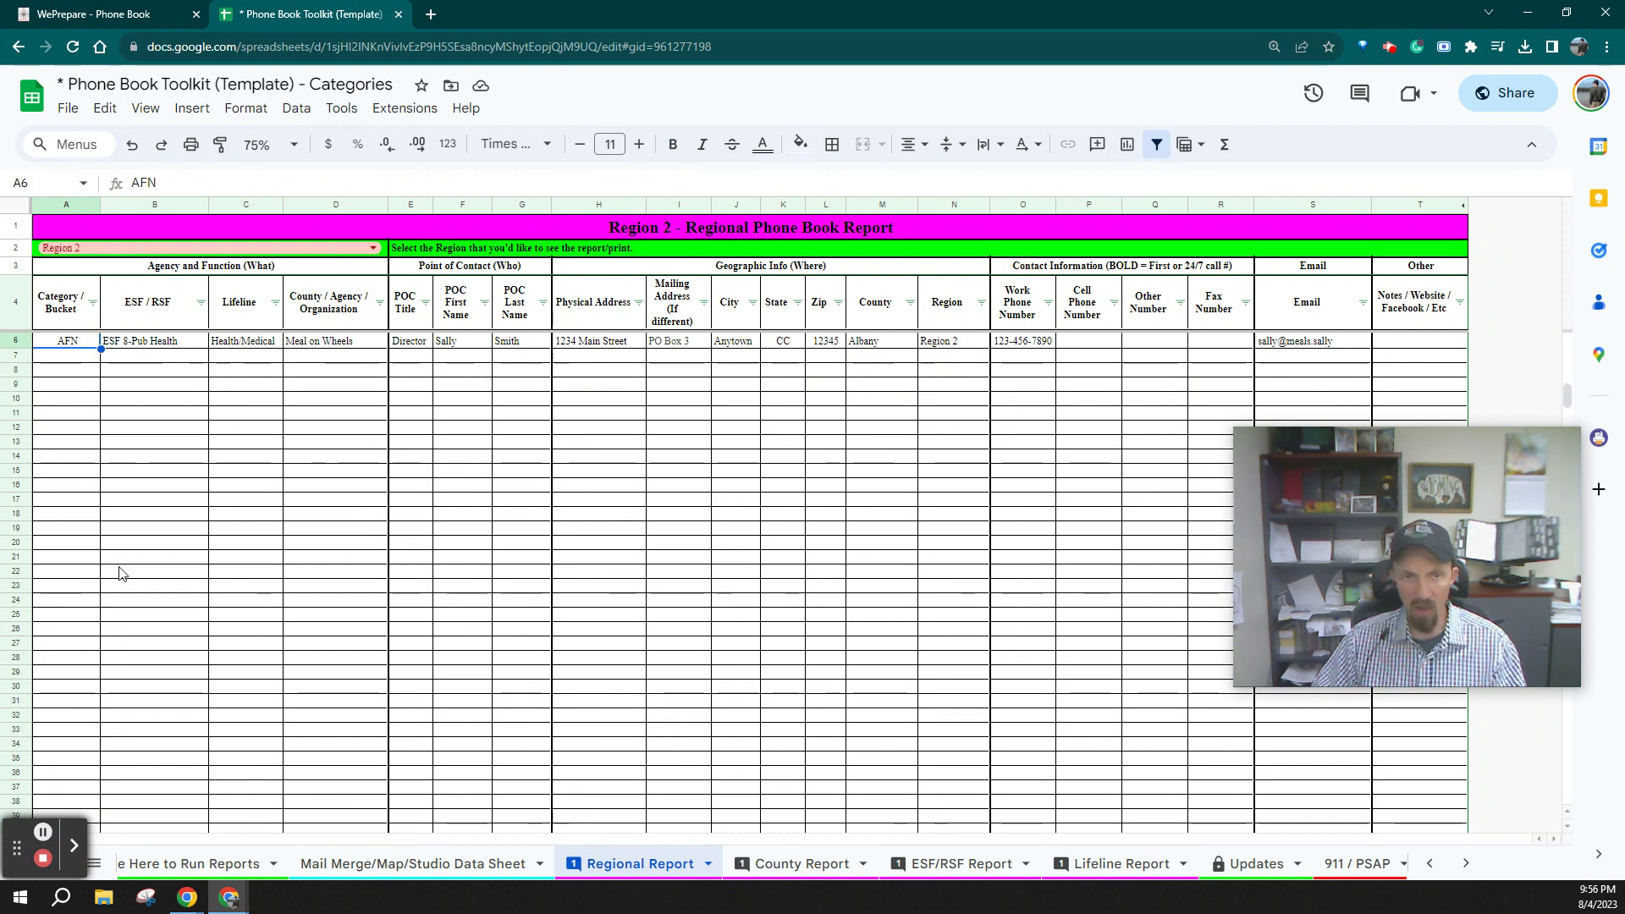
left_click(276, 303)
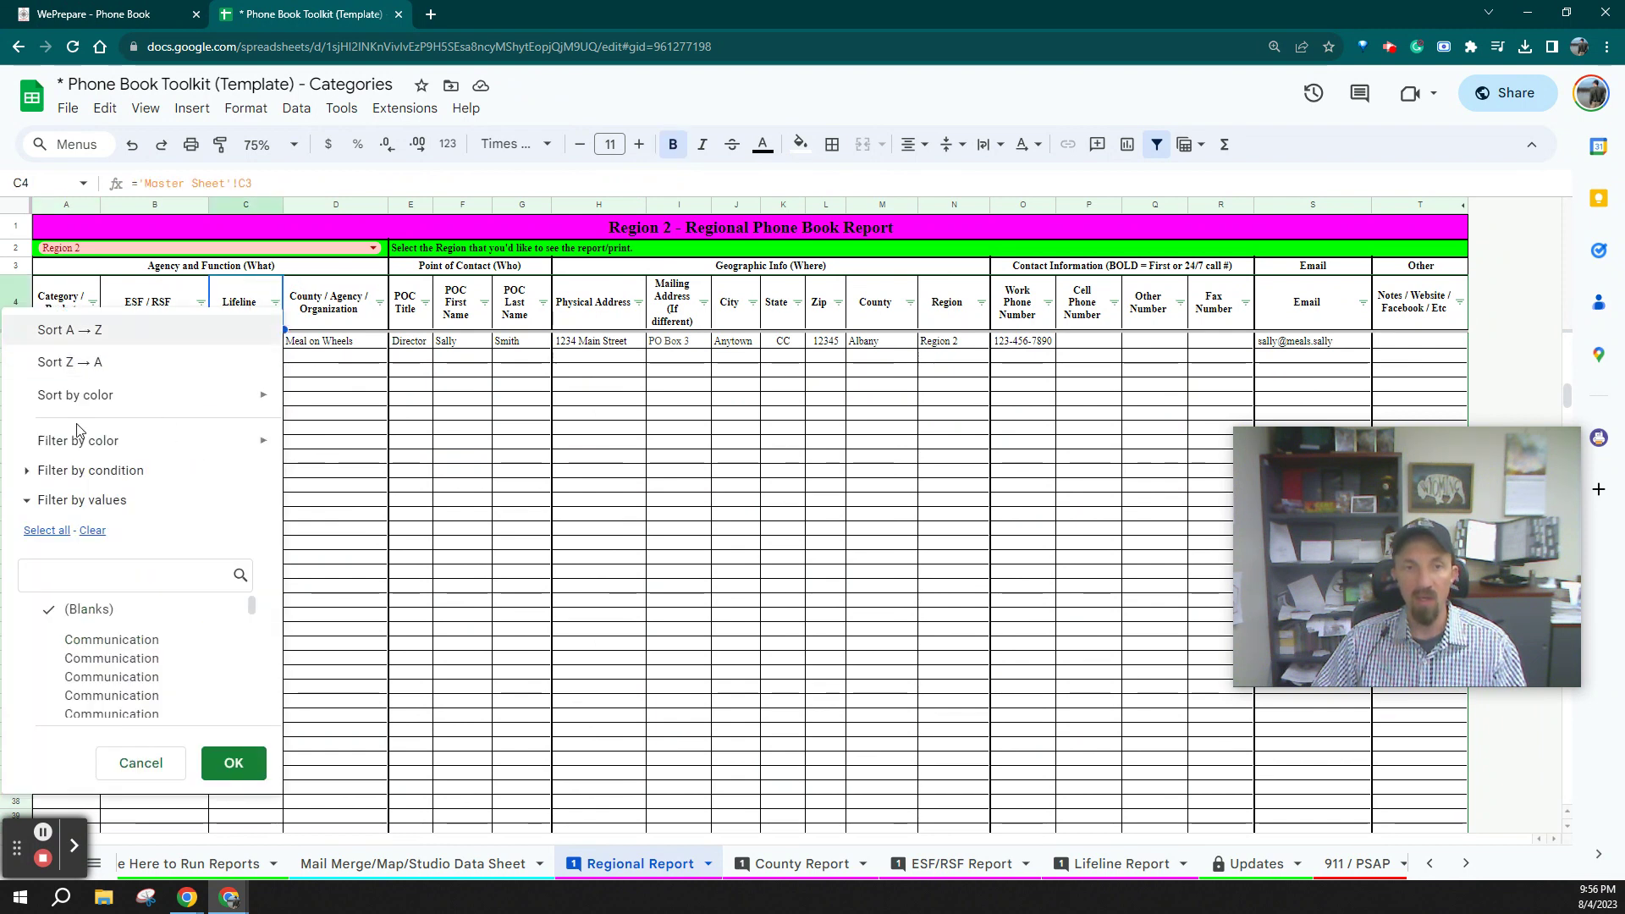
left_click(463, 466)
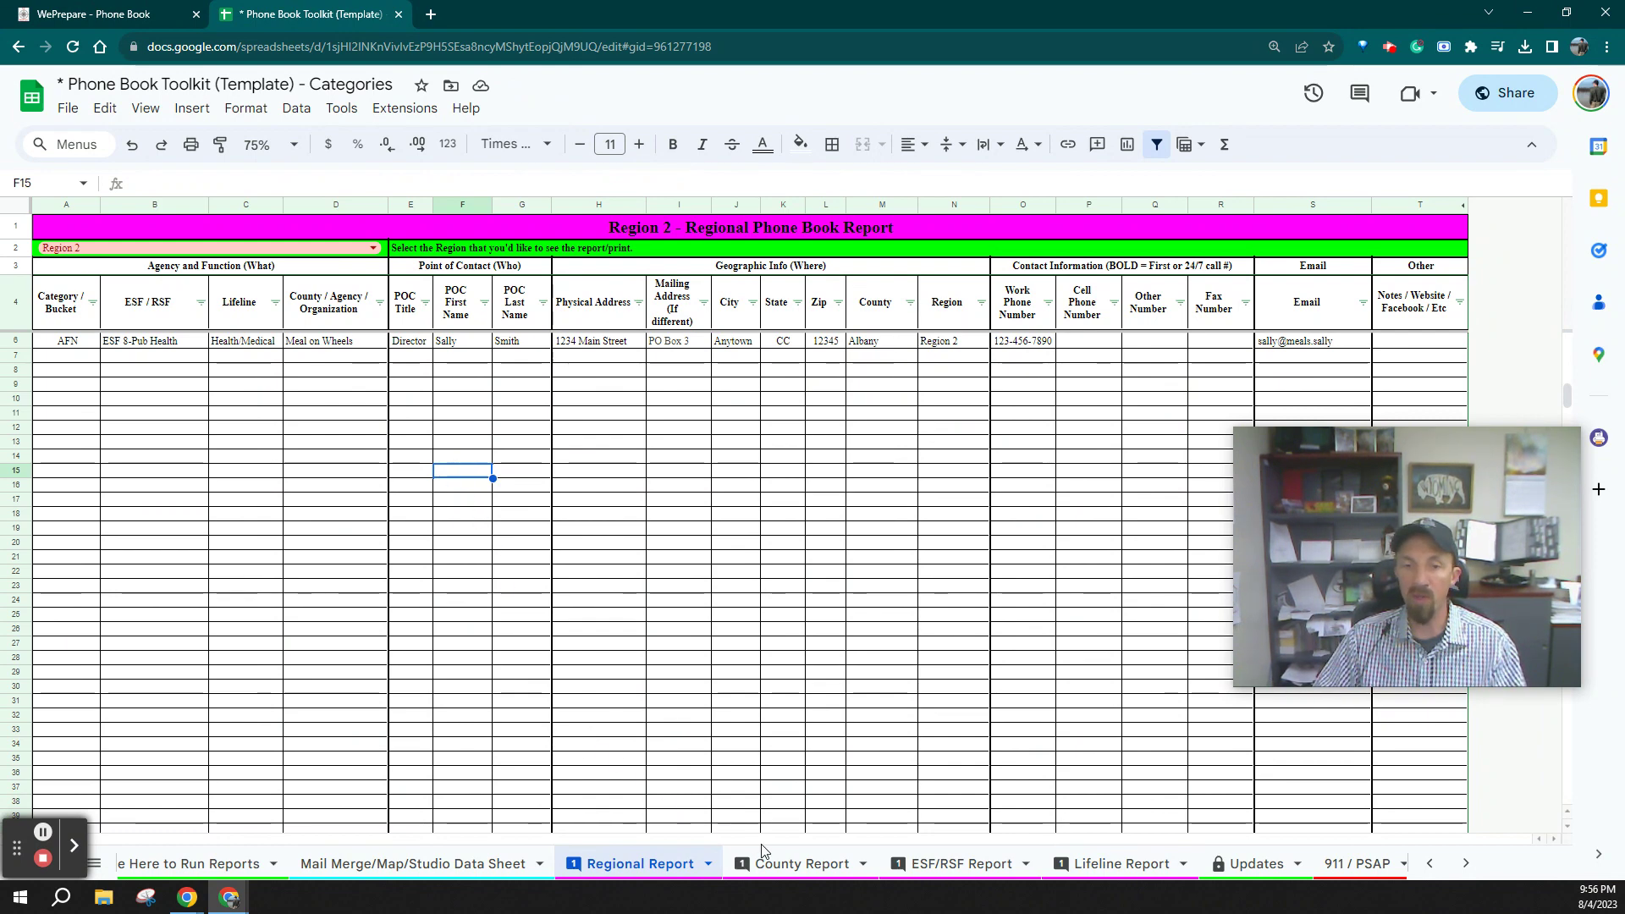
Open the County Report and choose Albany in the A2 dropdown
left_click(802, 863)
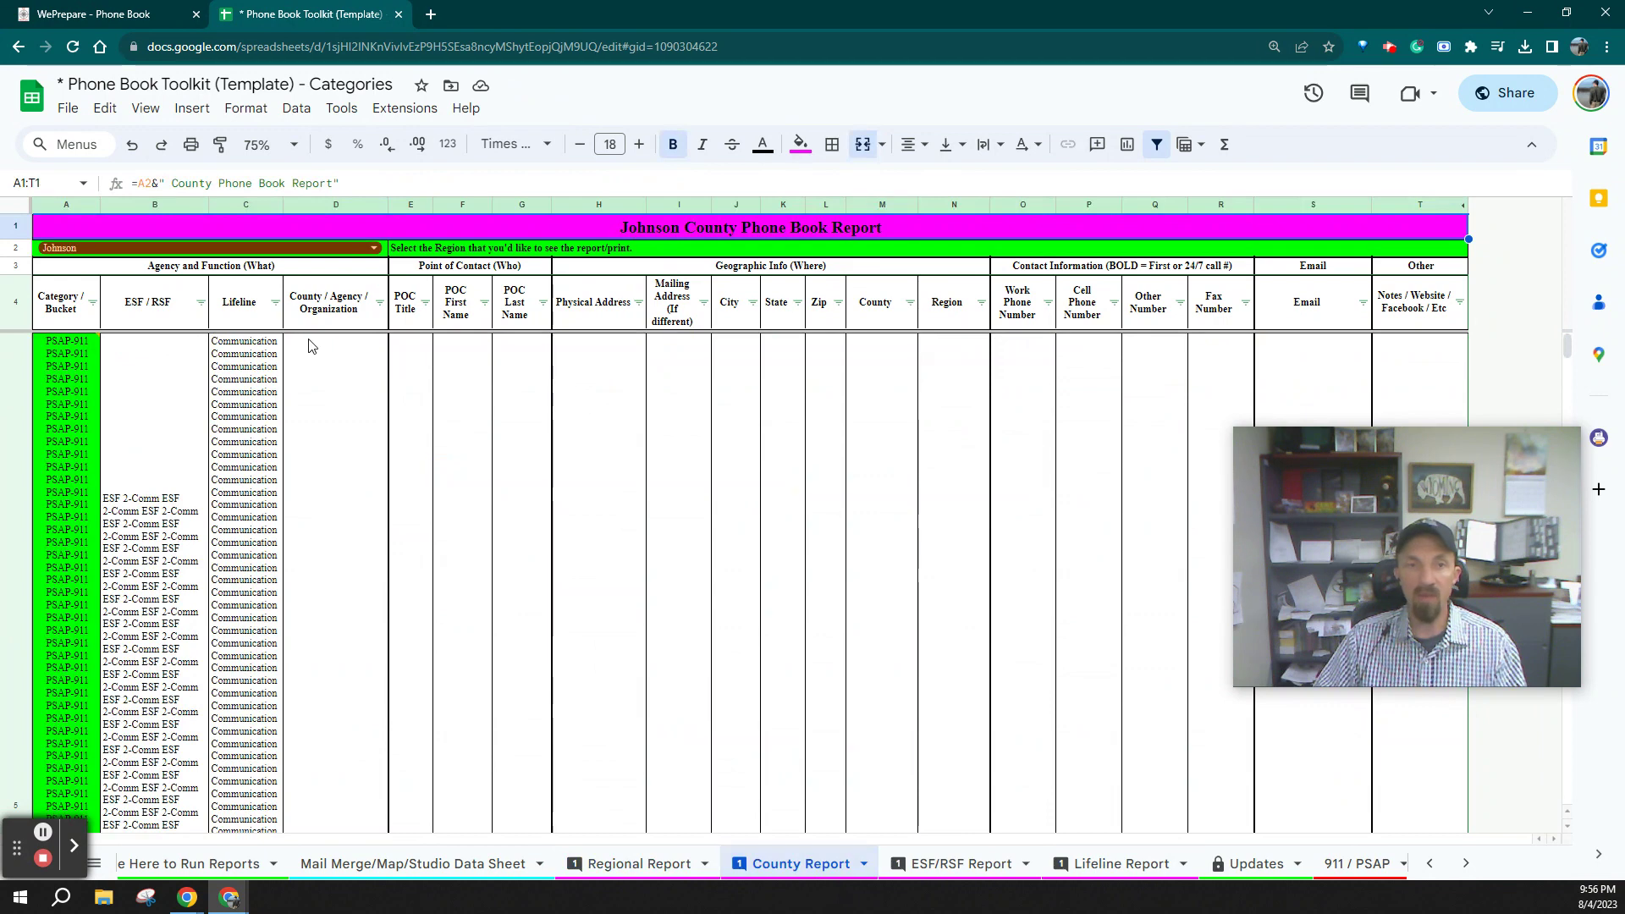
left_click(374, 251)
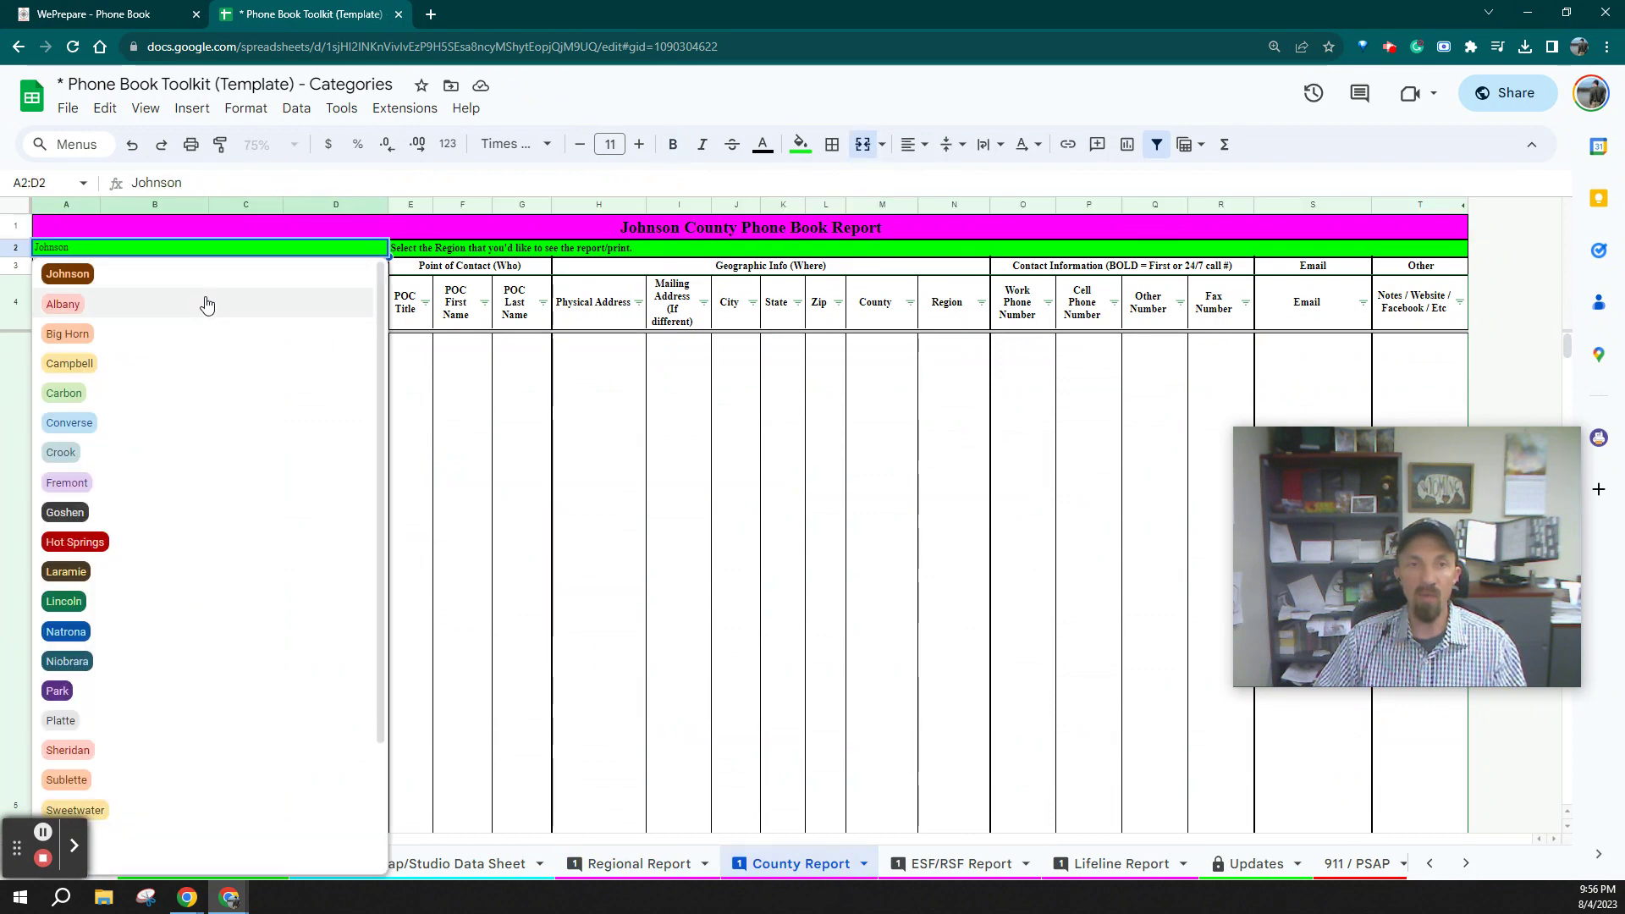
left_click(178, 273)
left_click(92, 303)
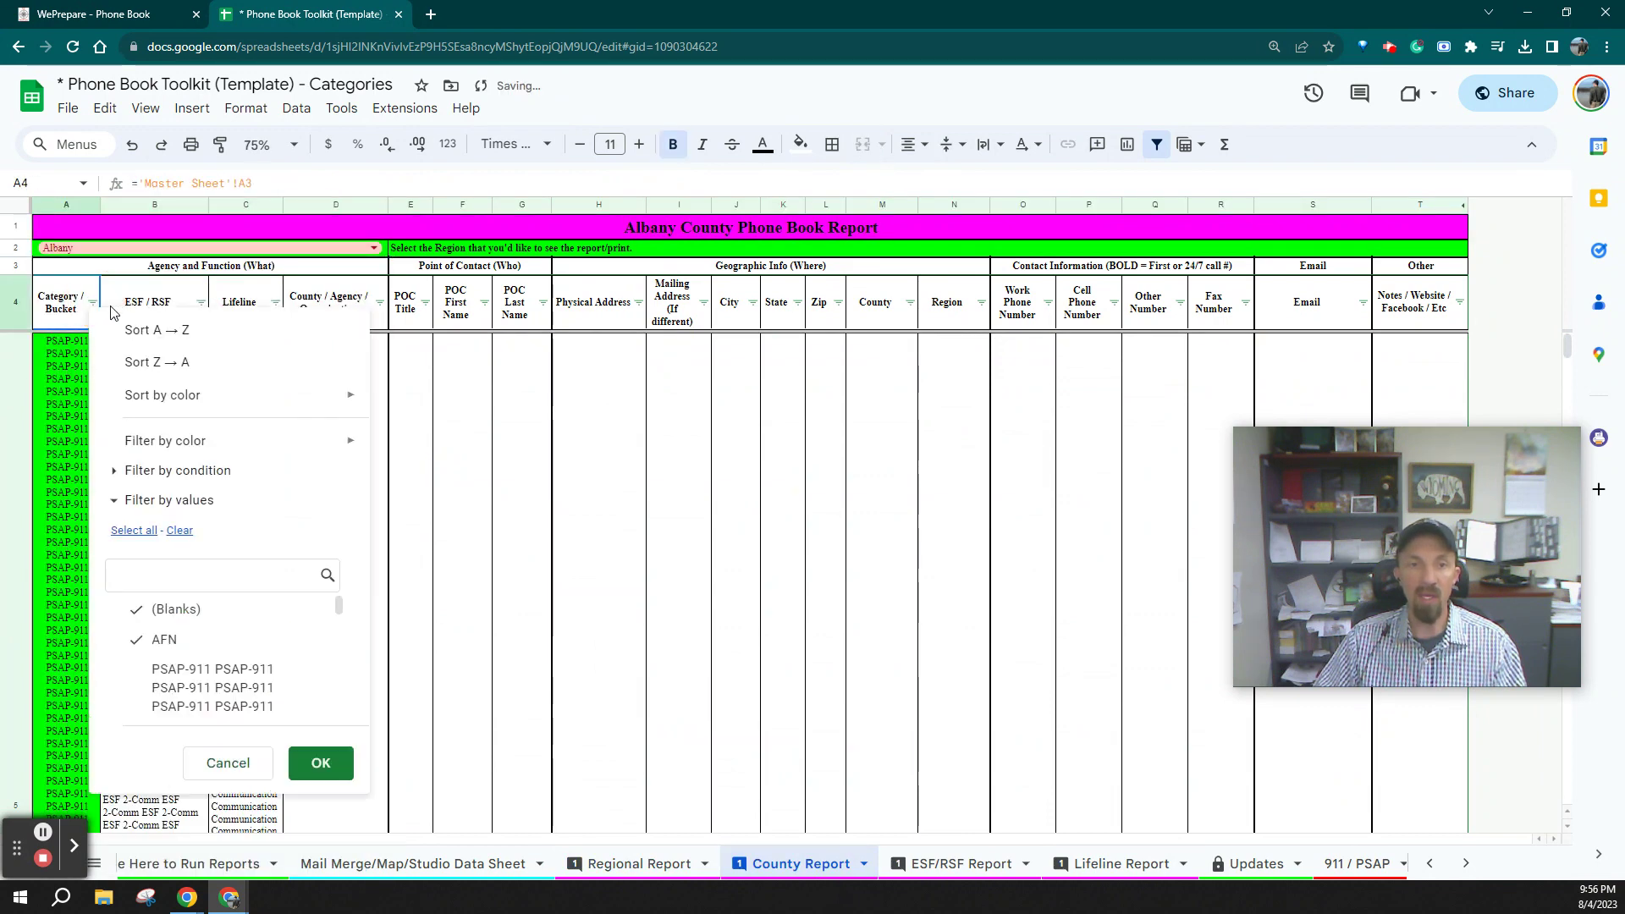
key("Escape")
Hide the query row 5, then undo it with Ctrl+Z to restore the row
key("Down")
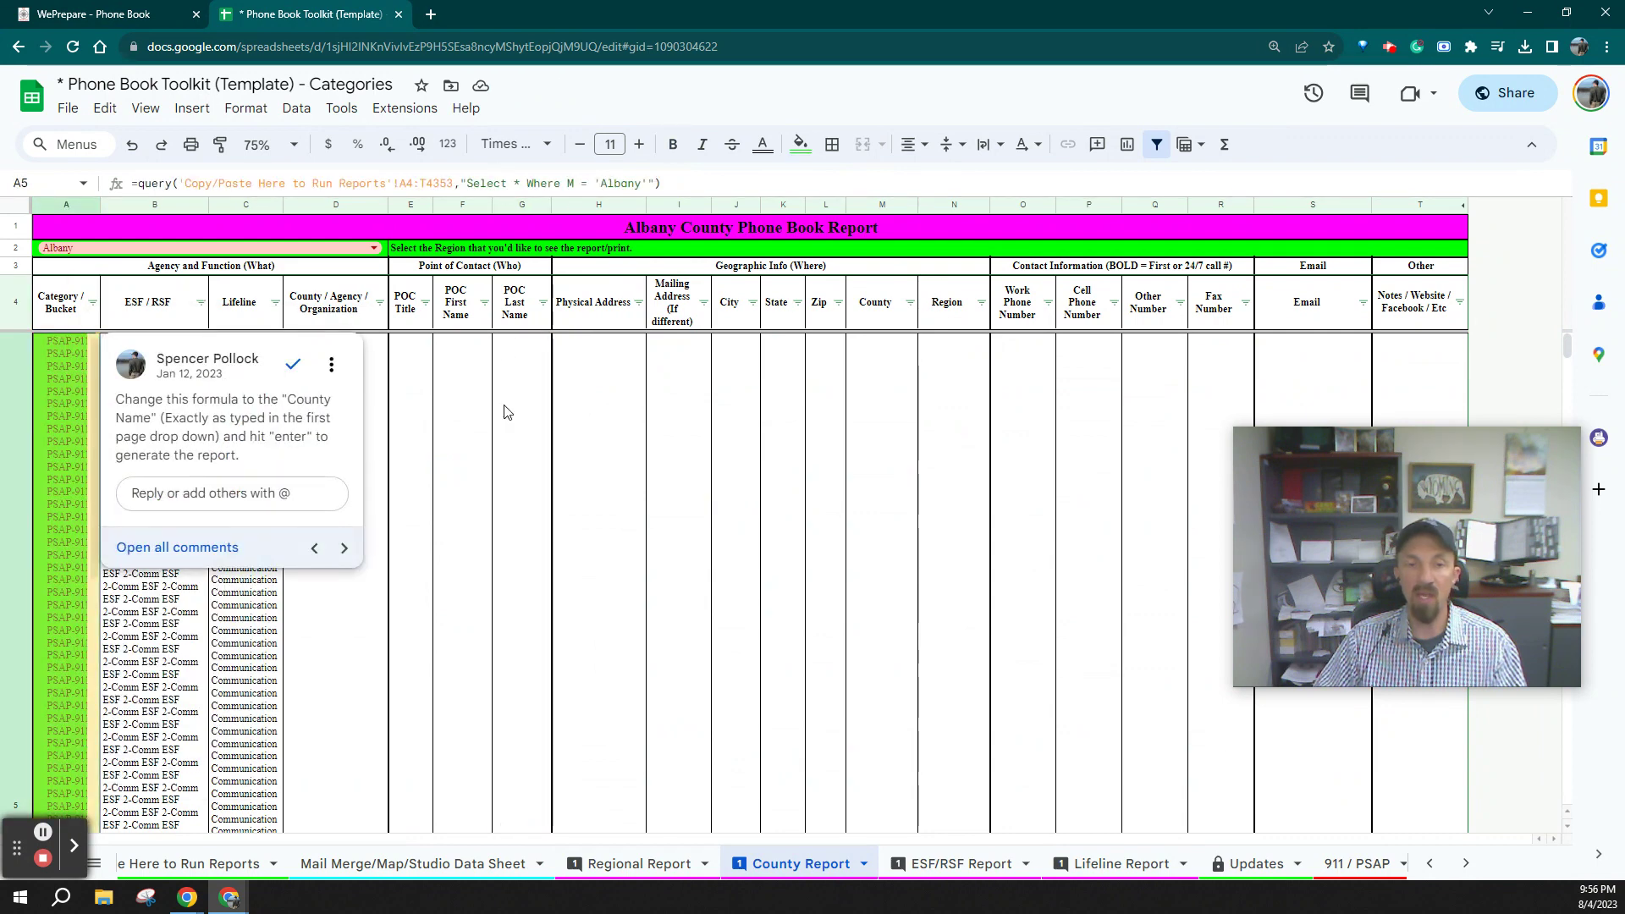
left_click(465, 451)
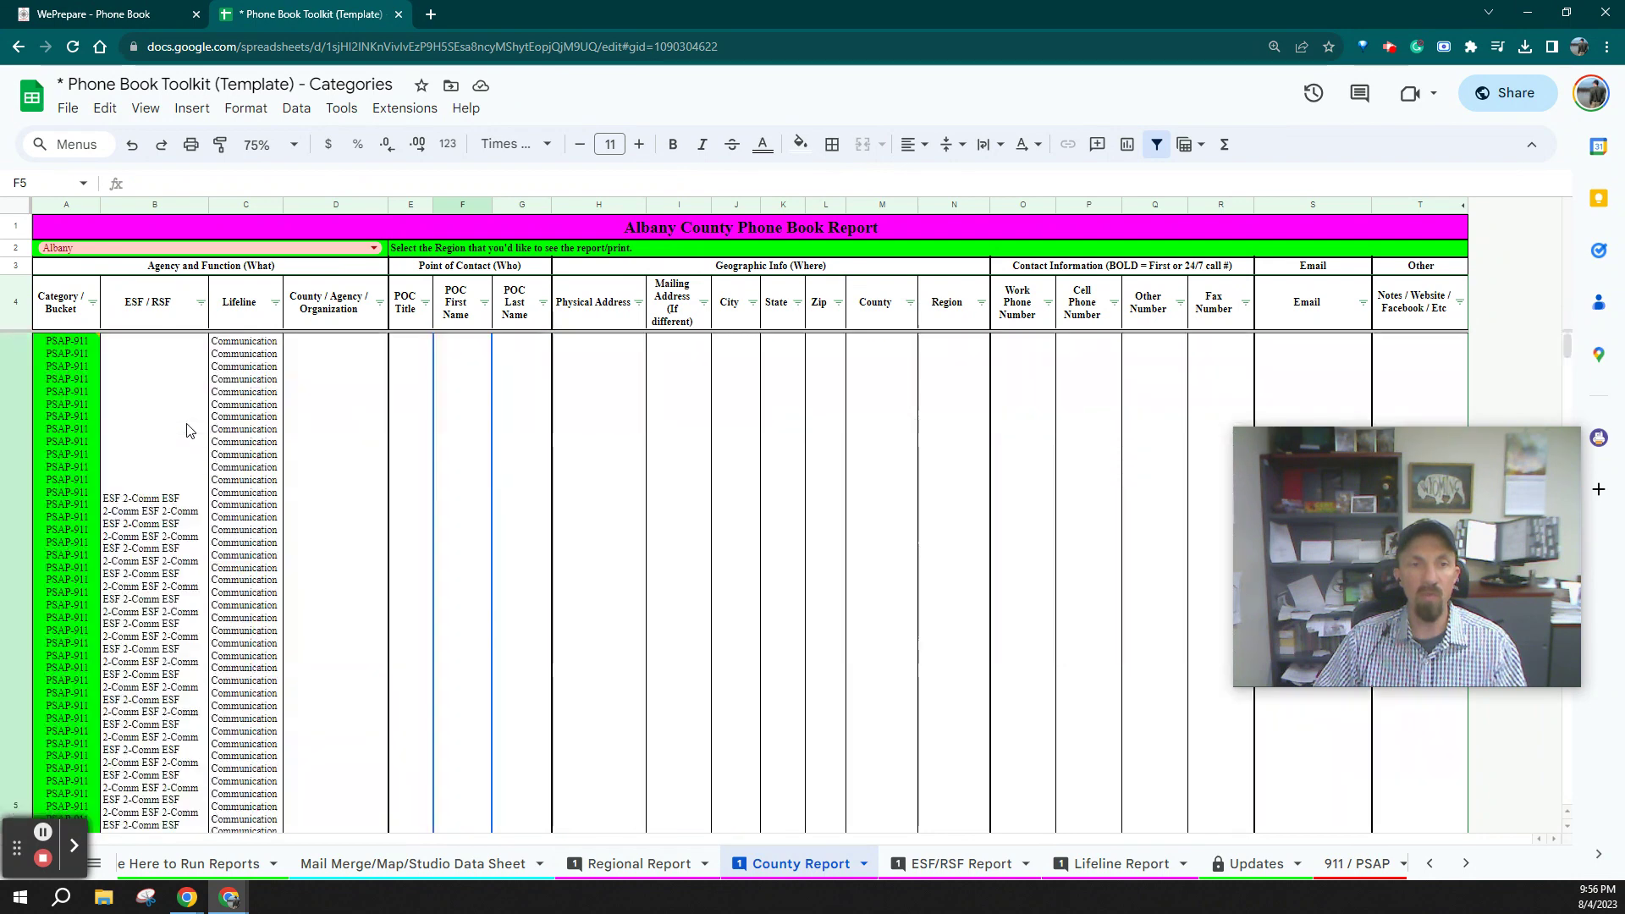
right_click(12, 465)
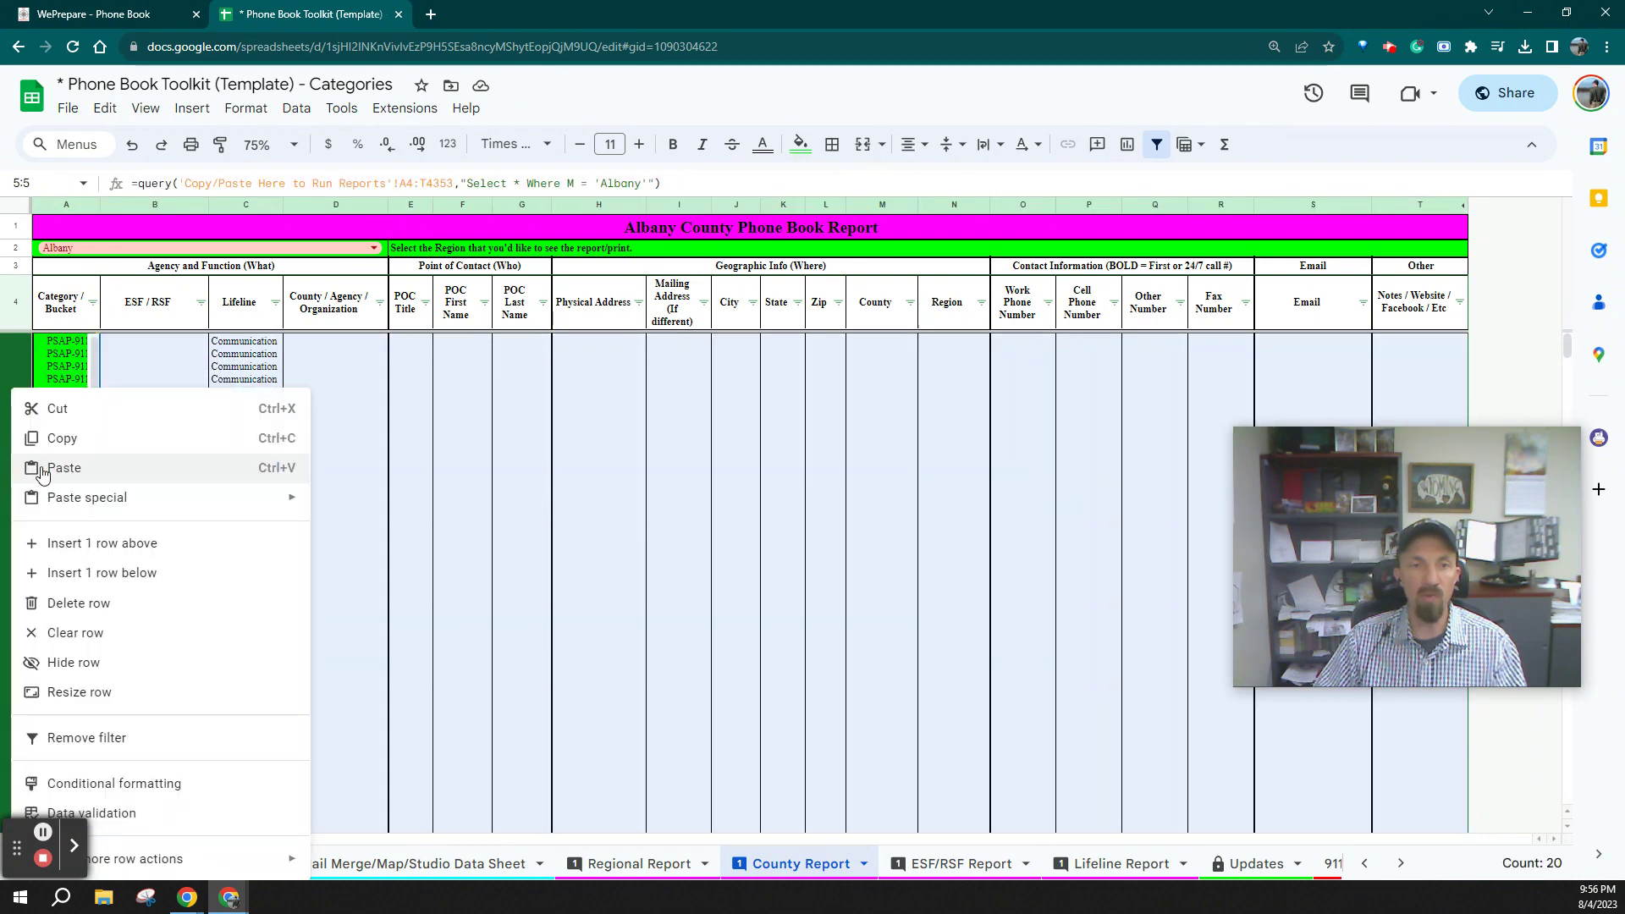
left_click(77, 663)
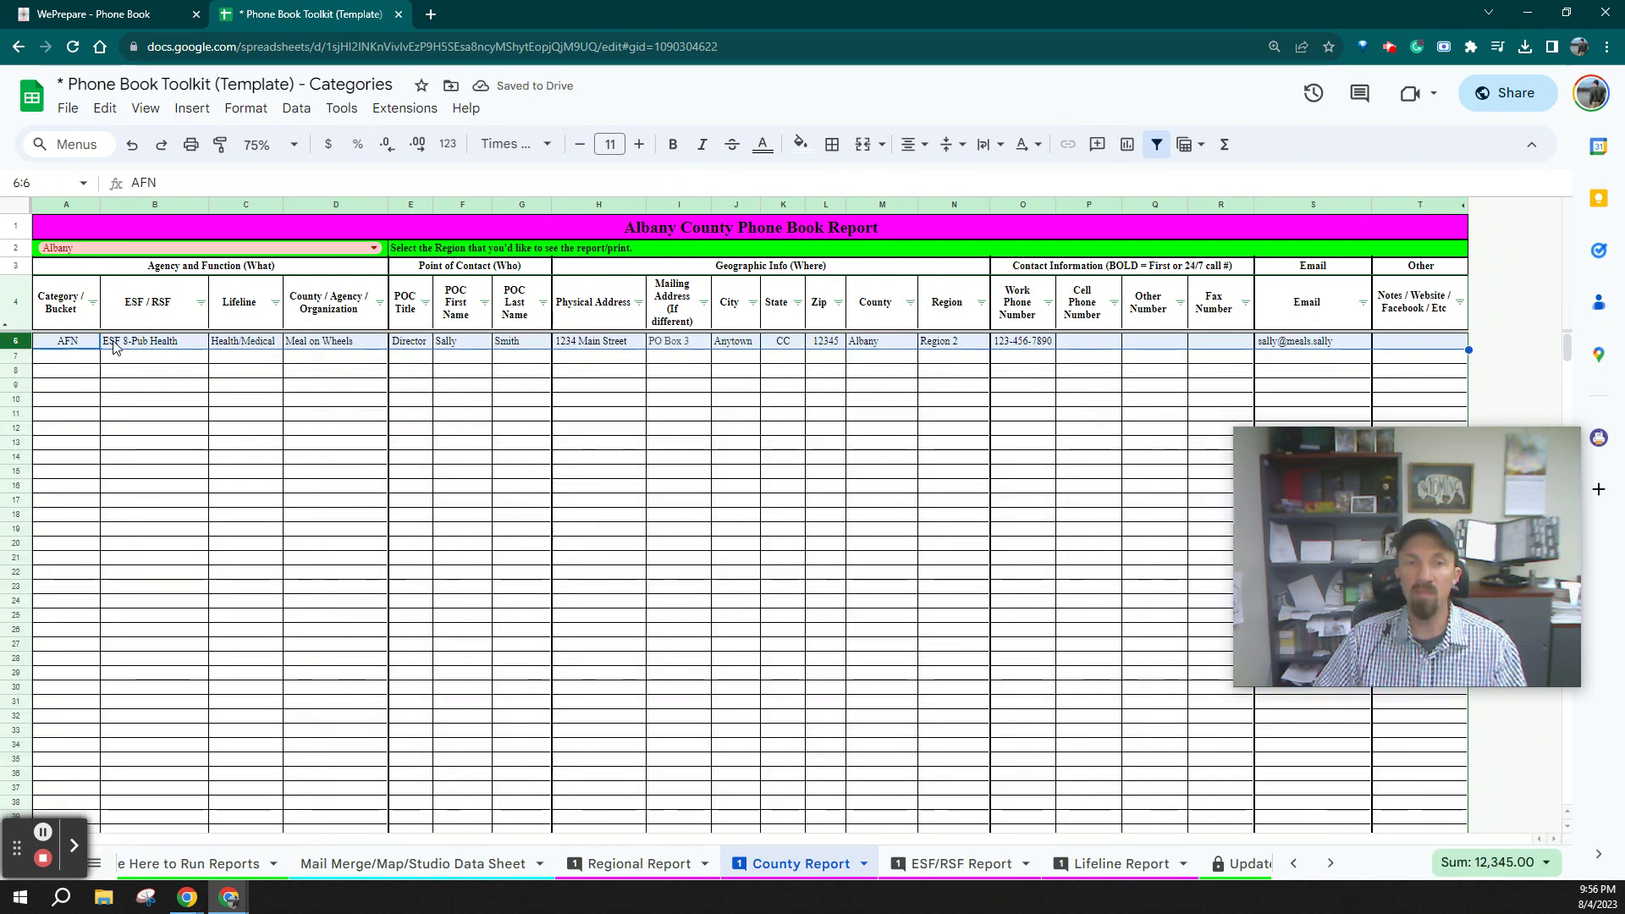
key("ctrl+z")
left_click(471, 508)
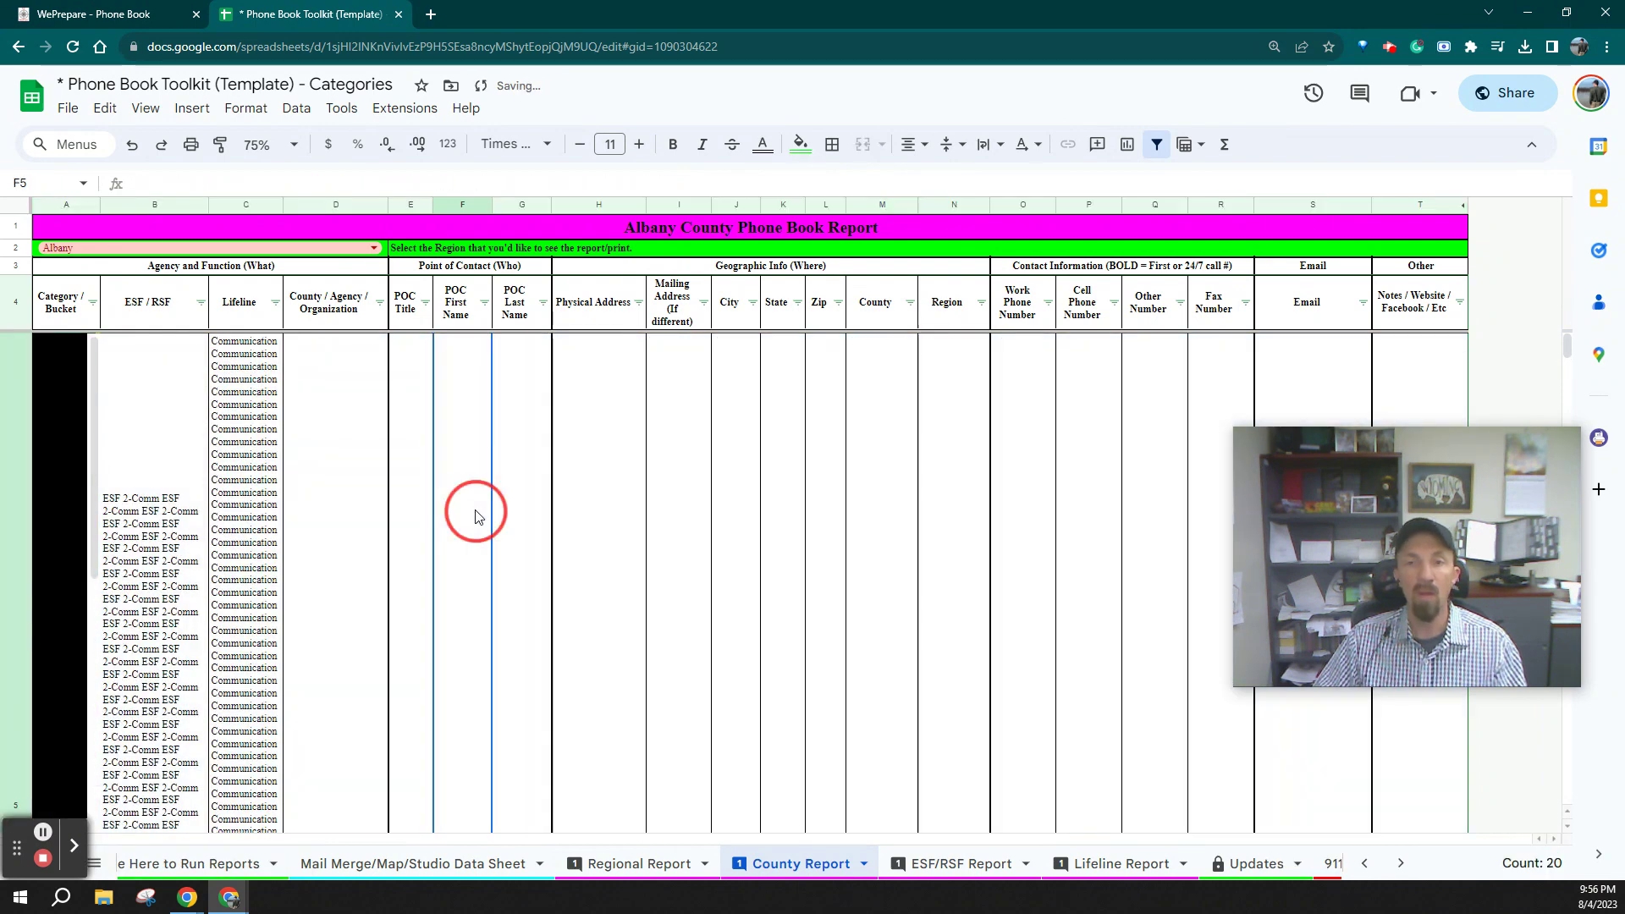
left_click(938, 864)
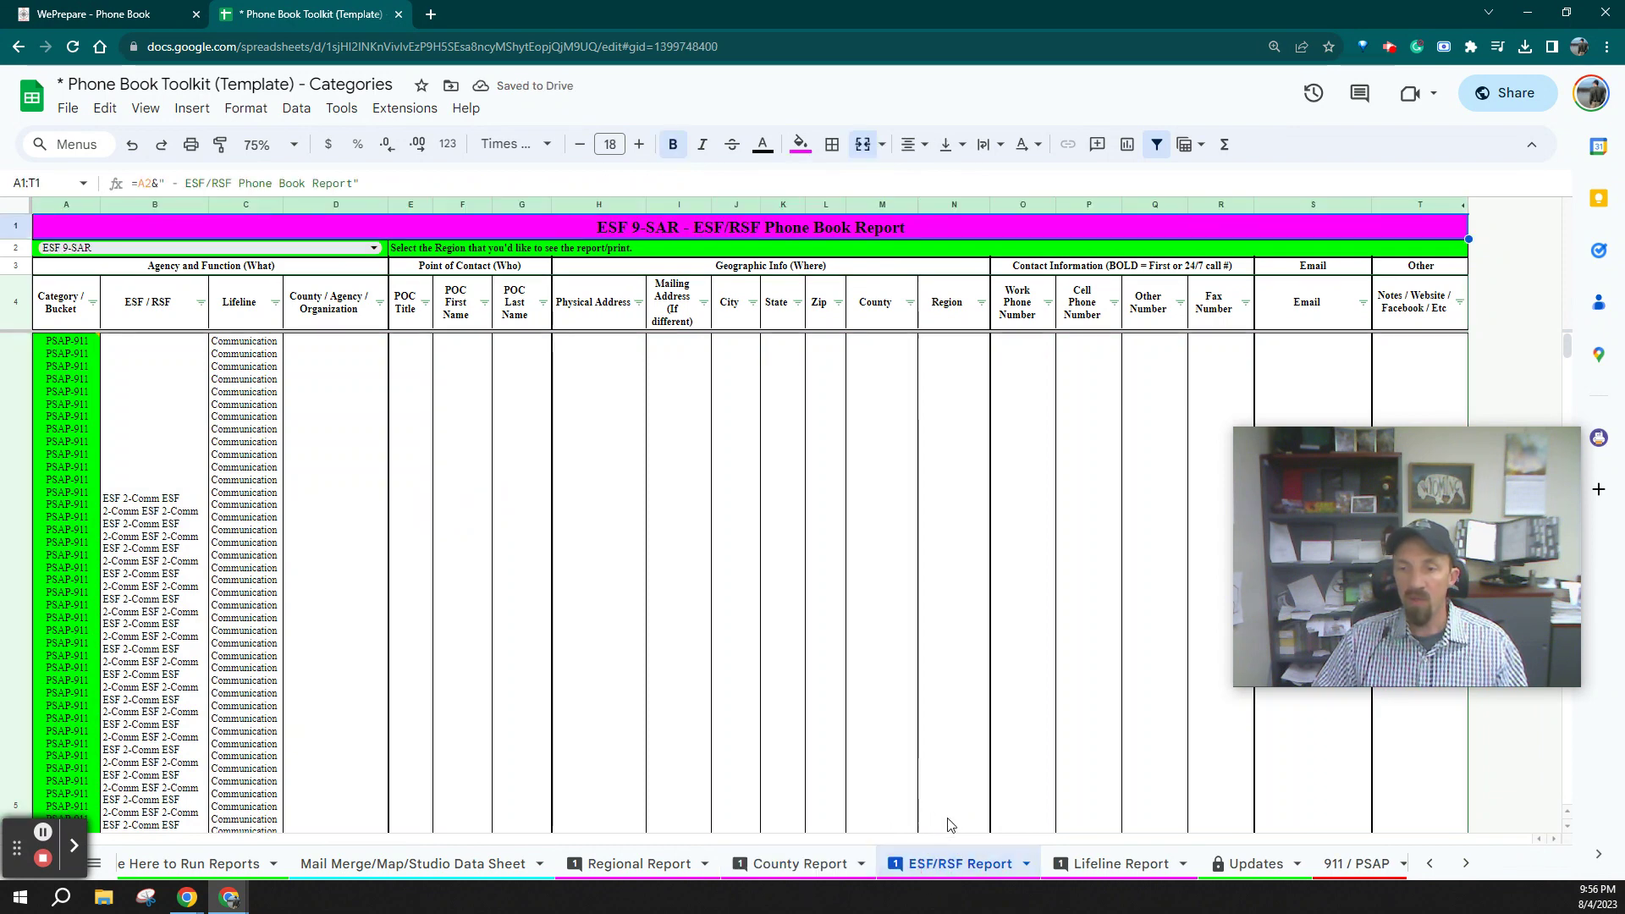
Set the ESF/RSF Report to ESF 12-Energy in the A2 dropdown and the A5 query
left_click(374, 248)
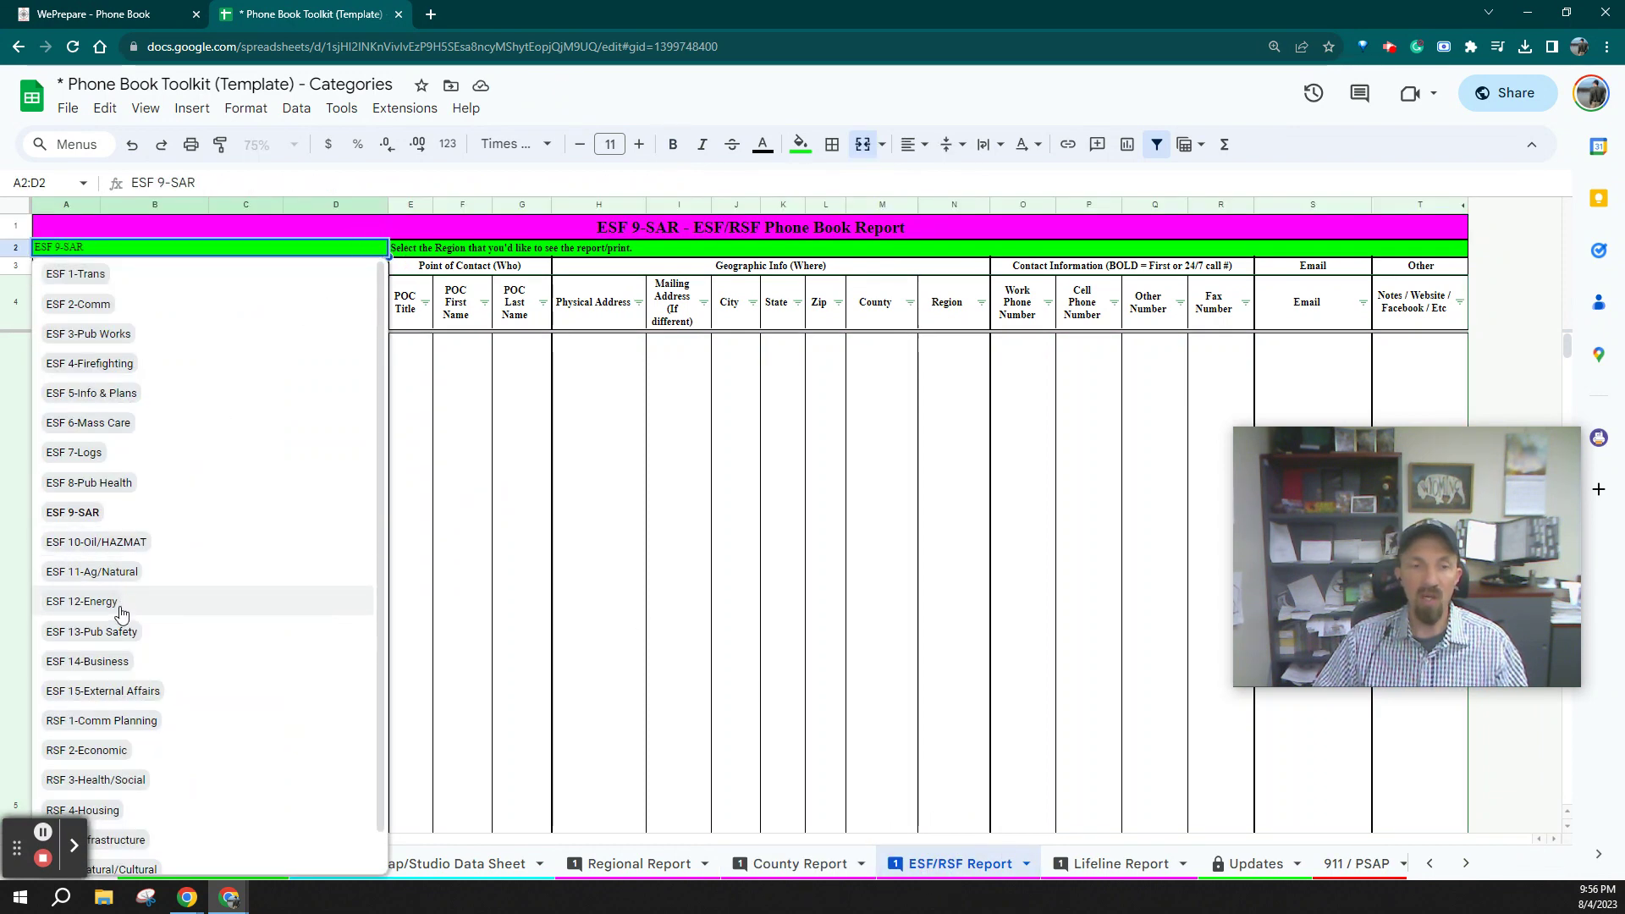
left_click(120, 603)
left_click(89, 457)
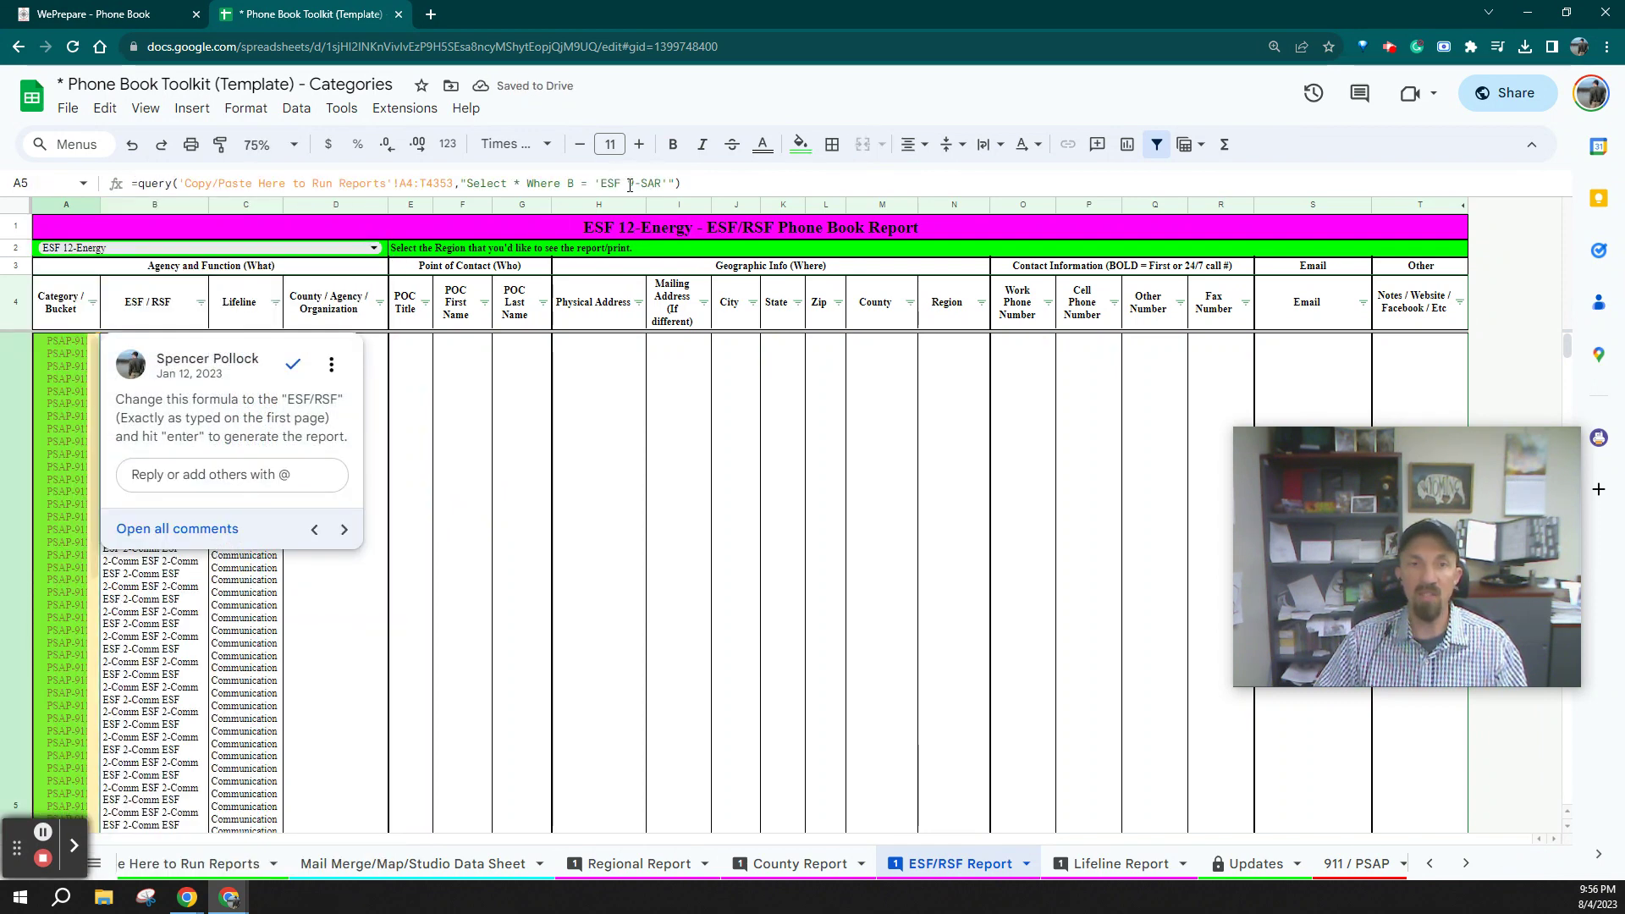
left_click_drag(630, 184, 659, 190)
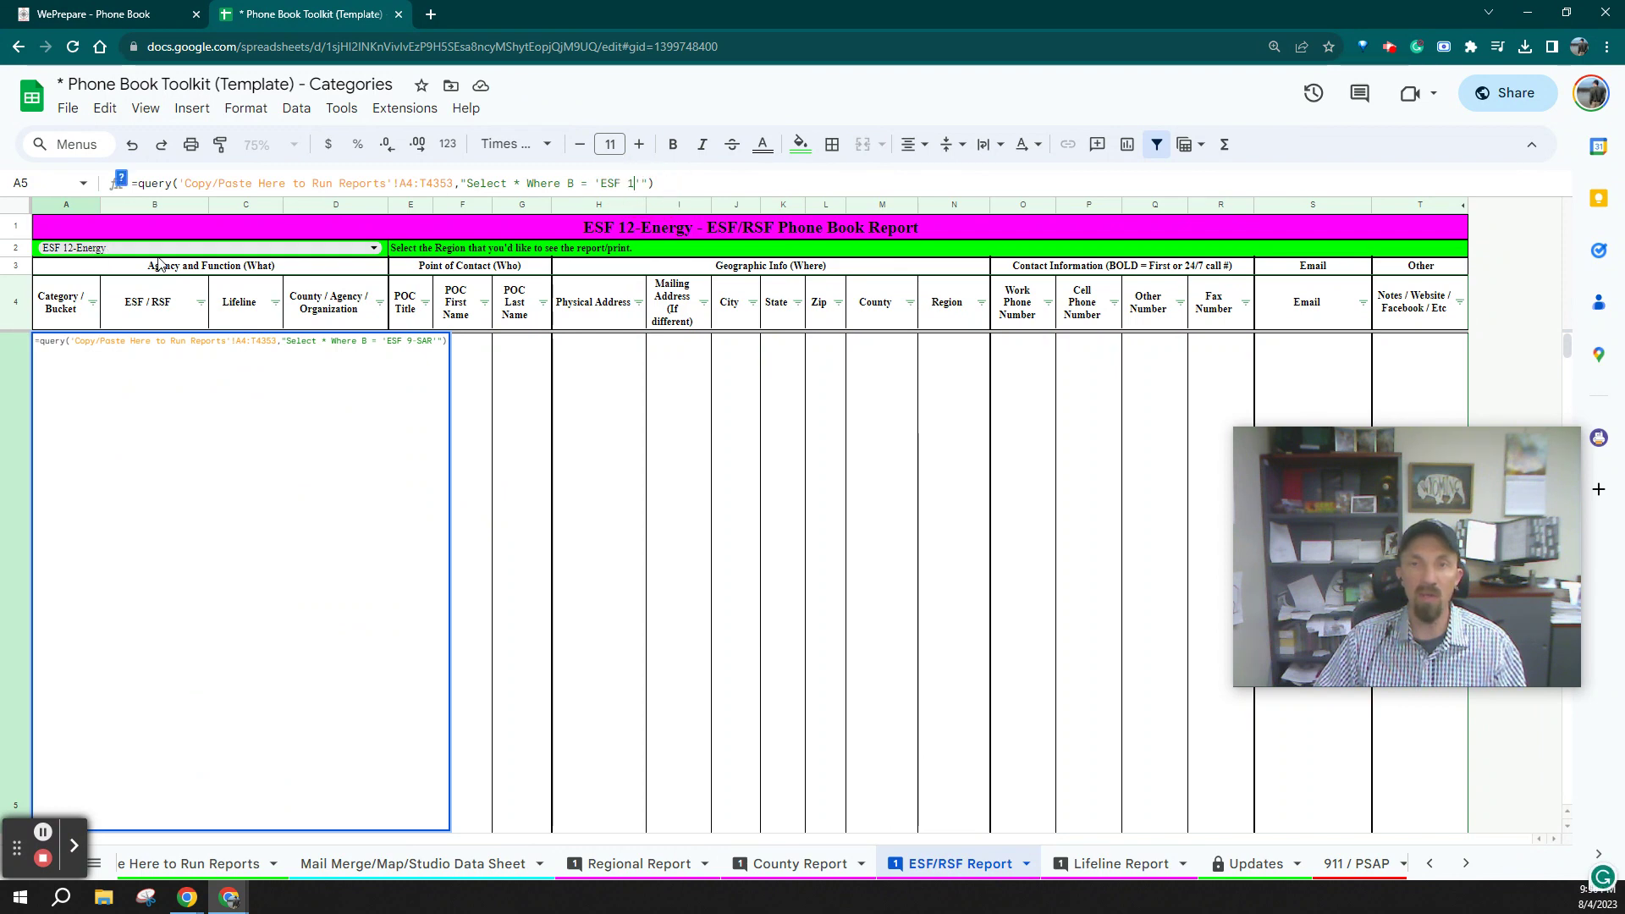
type("12")
type("-Energy")
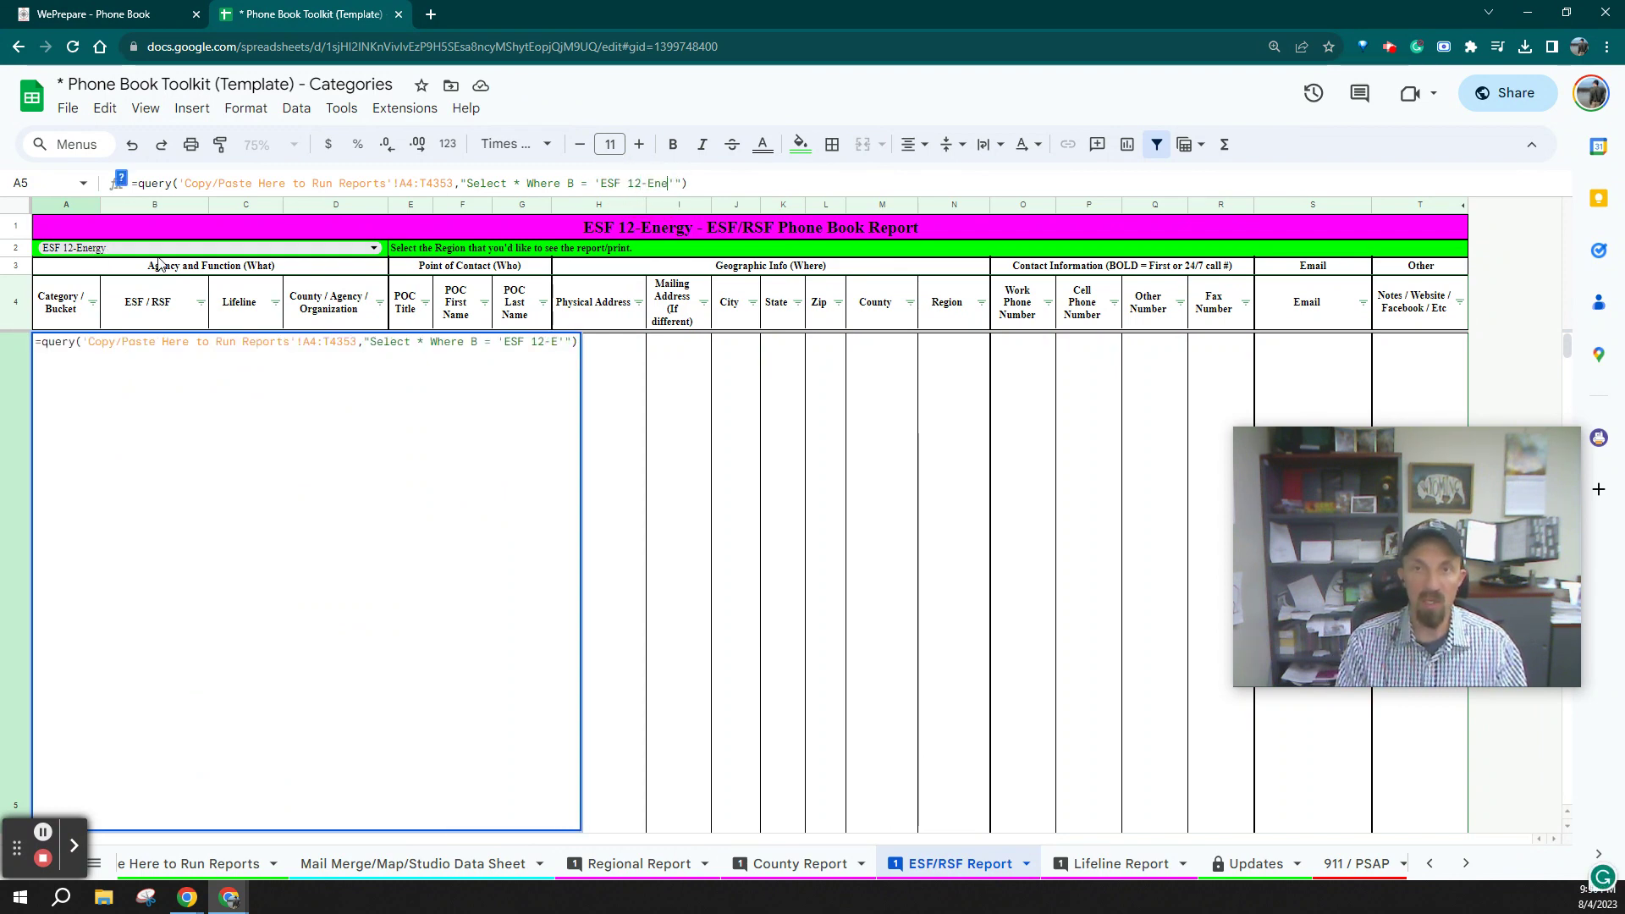
key("Return")
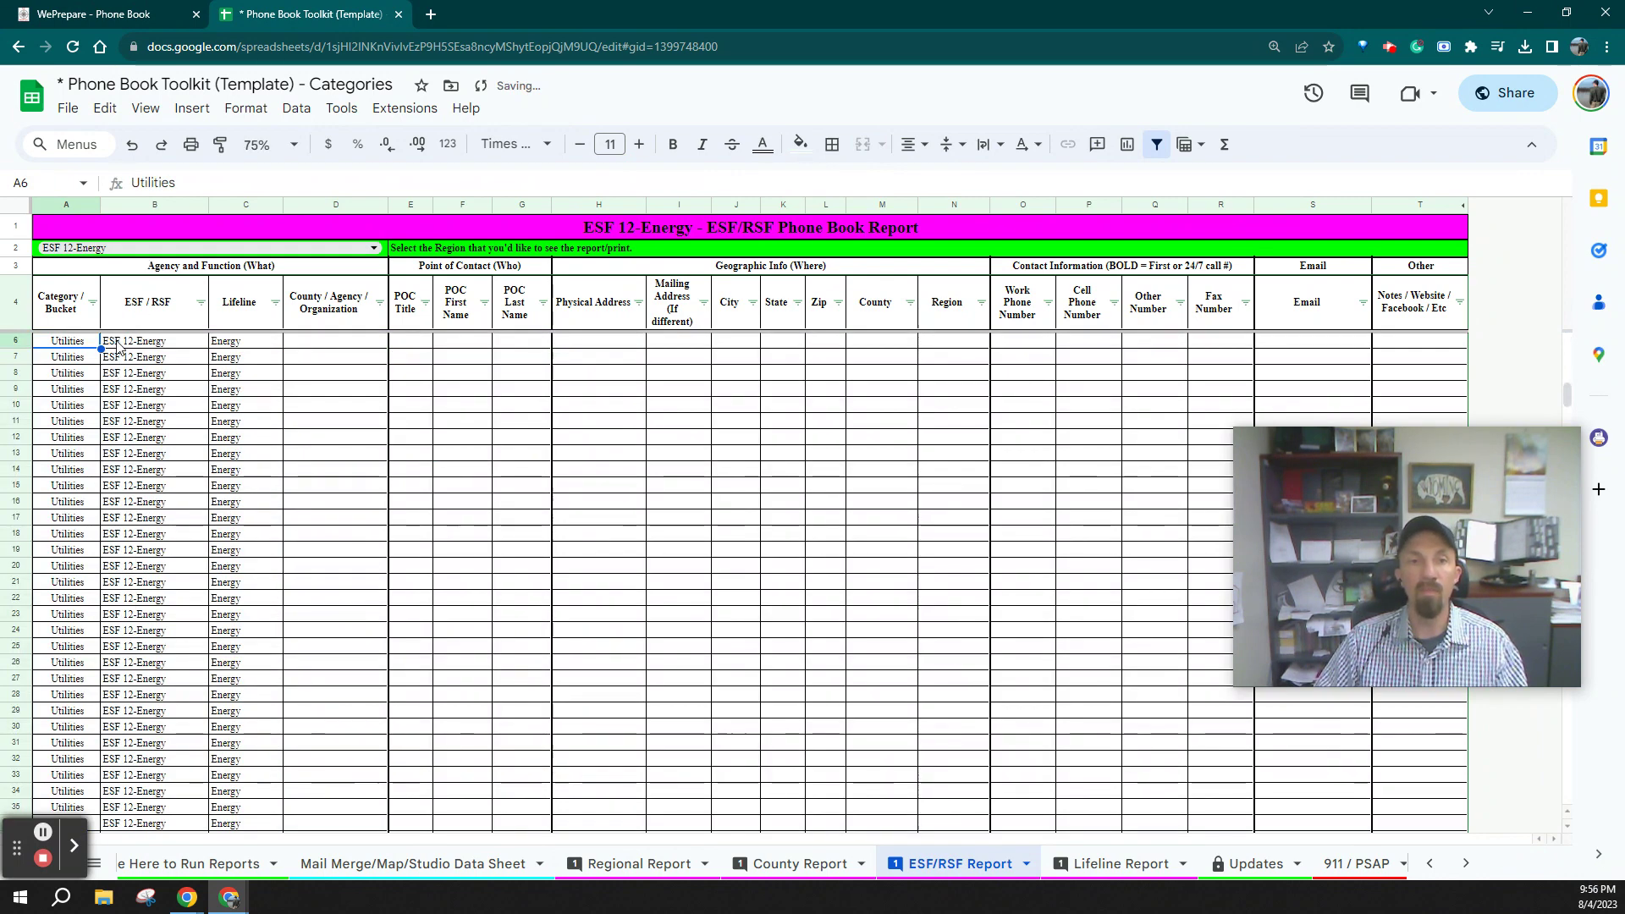
scroll(182, 518, "down", 10)
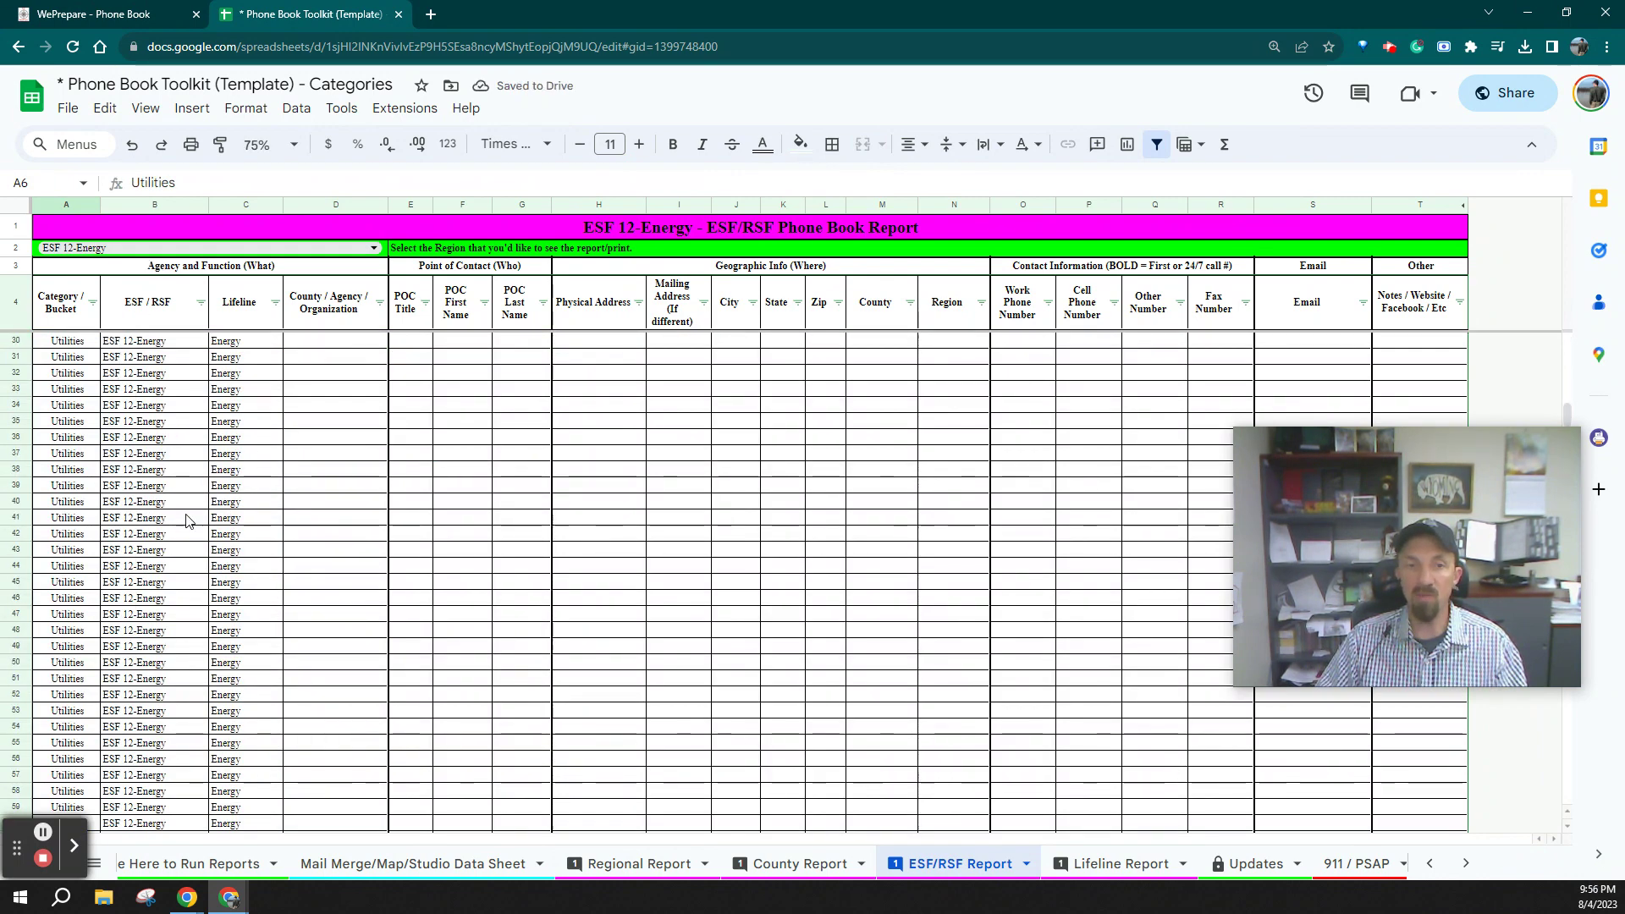
scroll(182, 518, "down", 2)
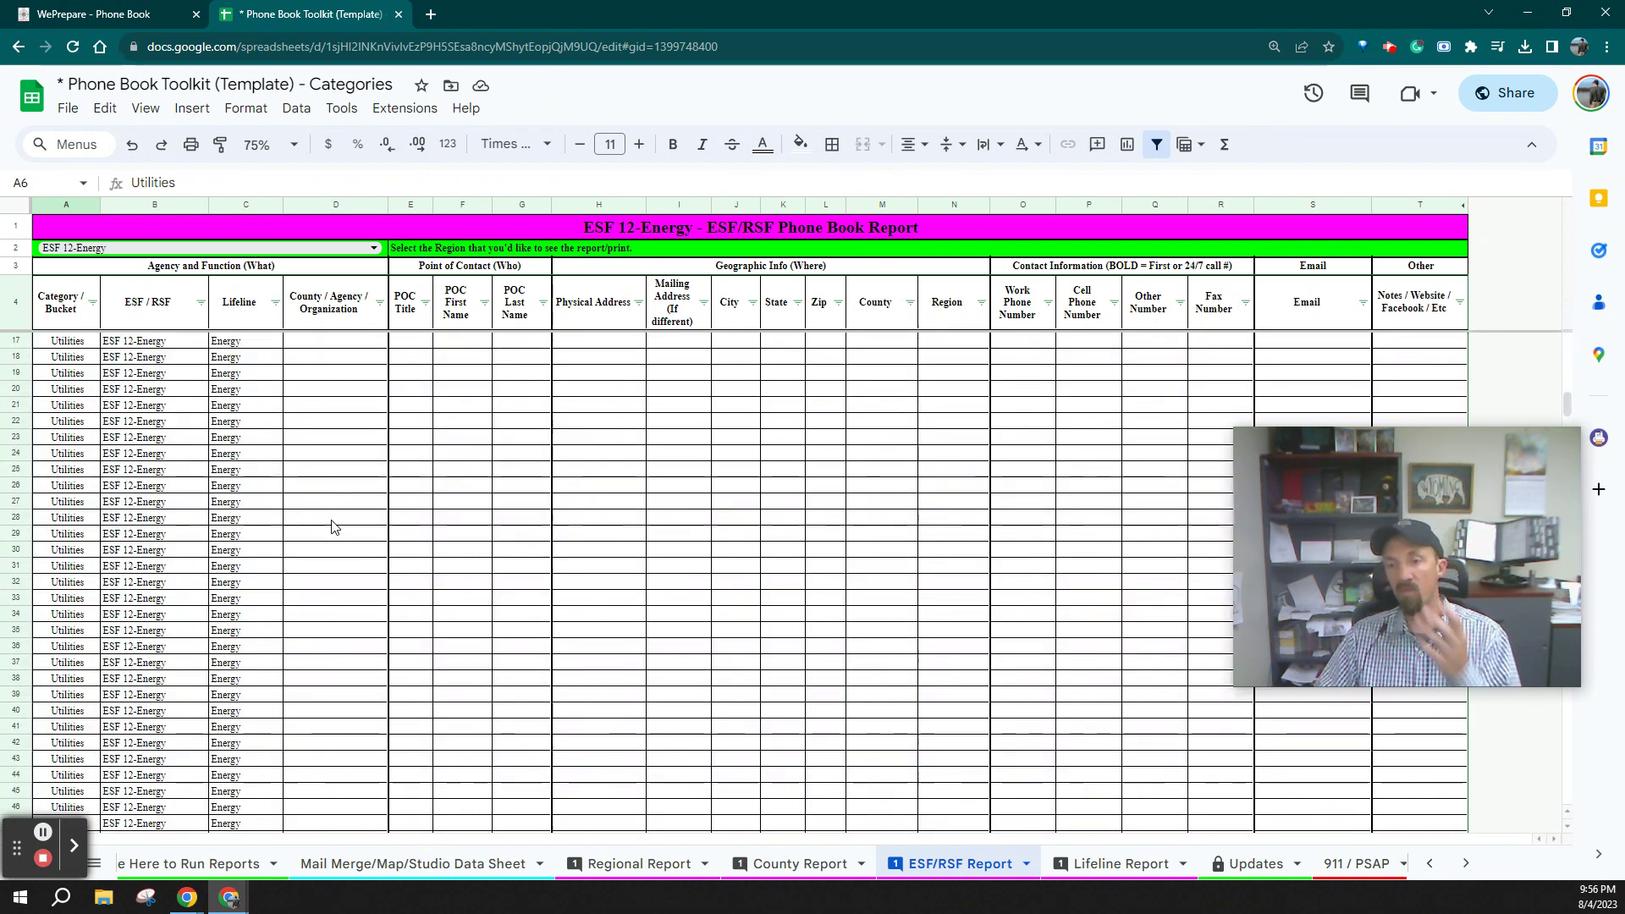
left_click(1092, 863)
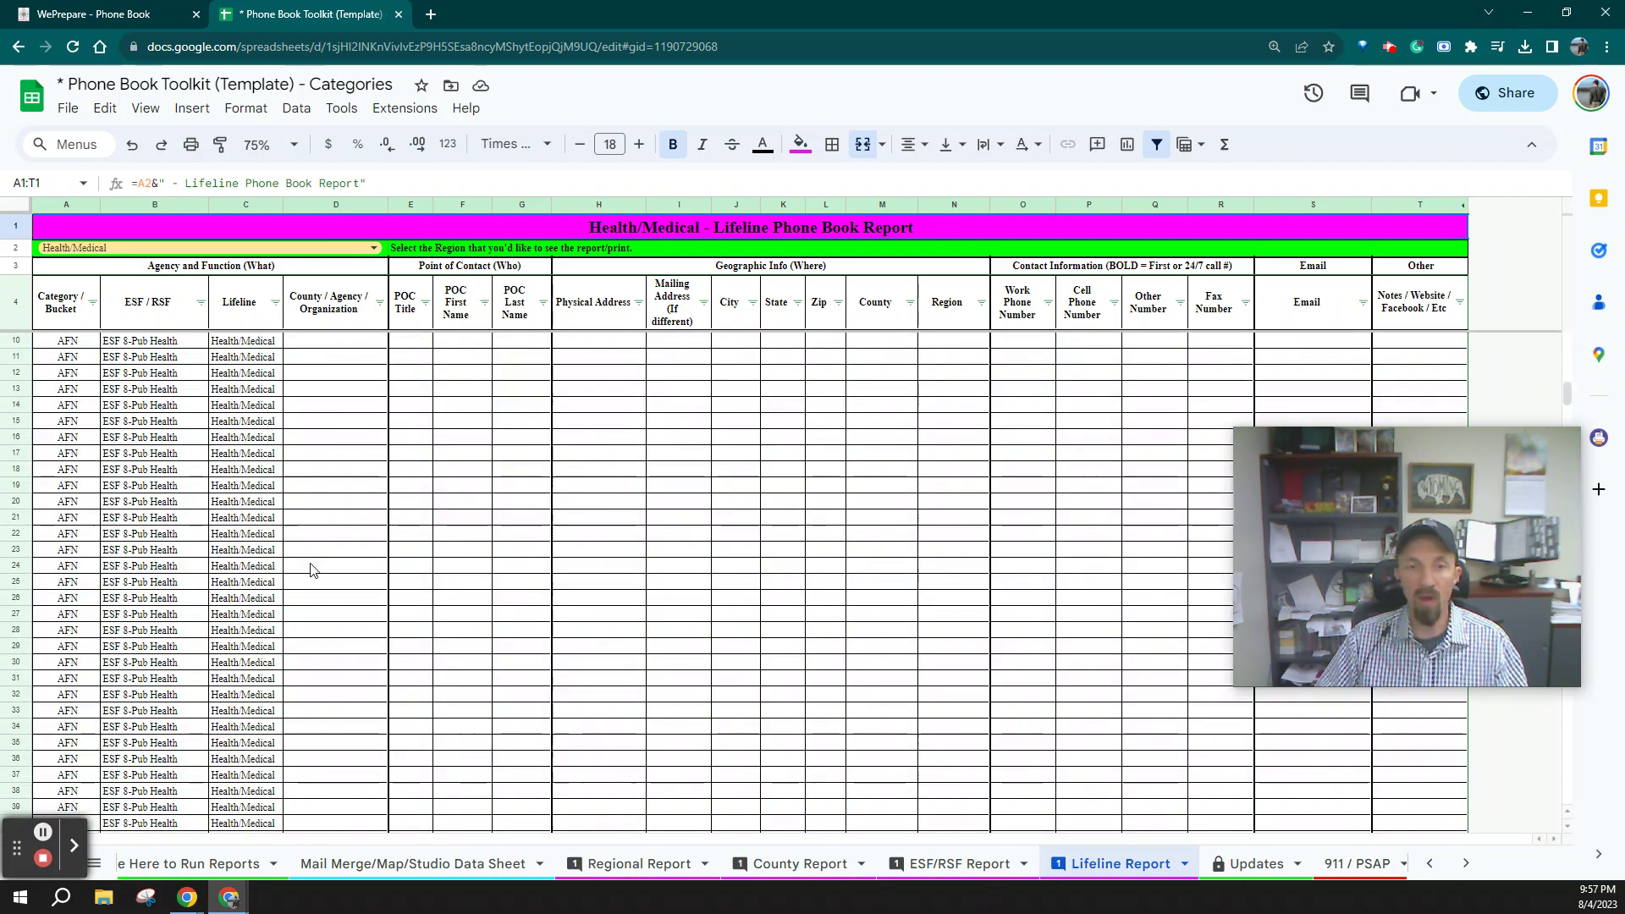
scroll(398, 633, "down", 14)
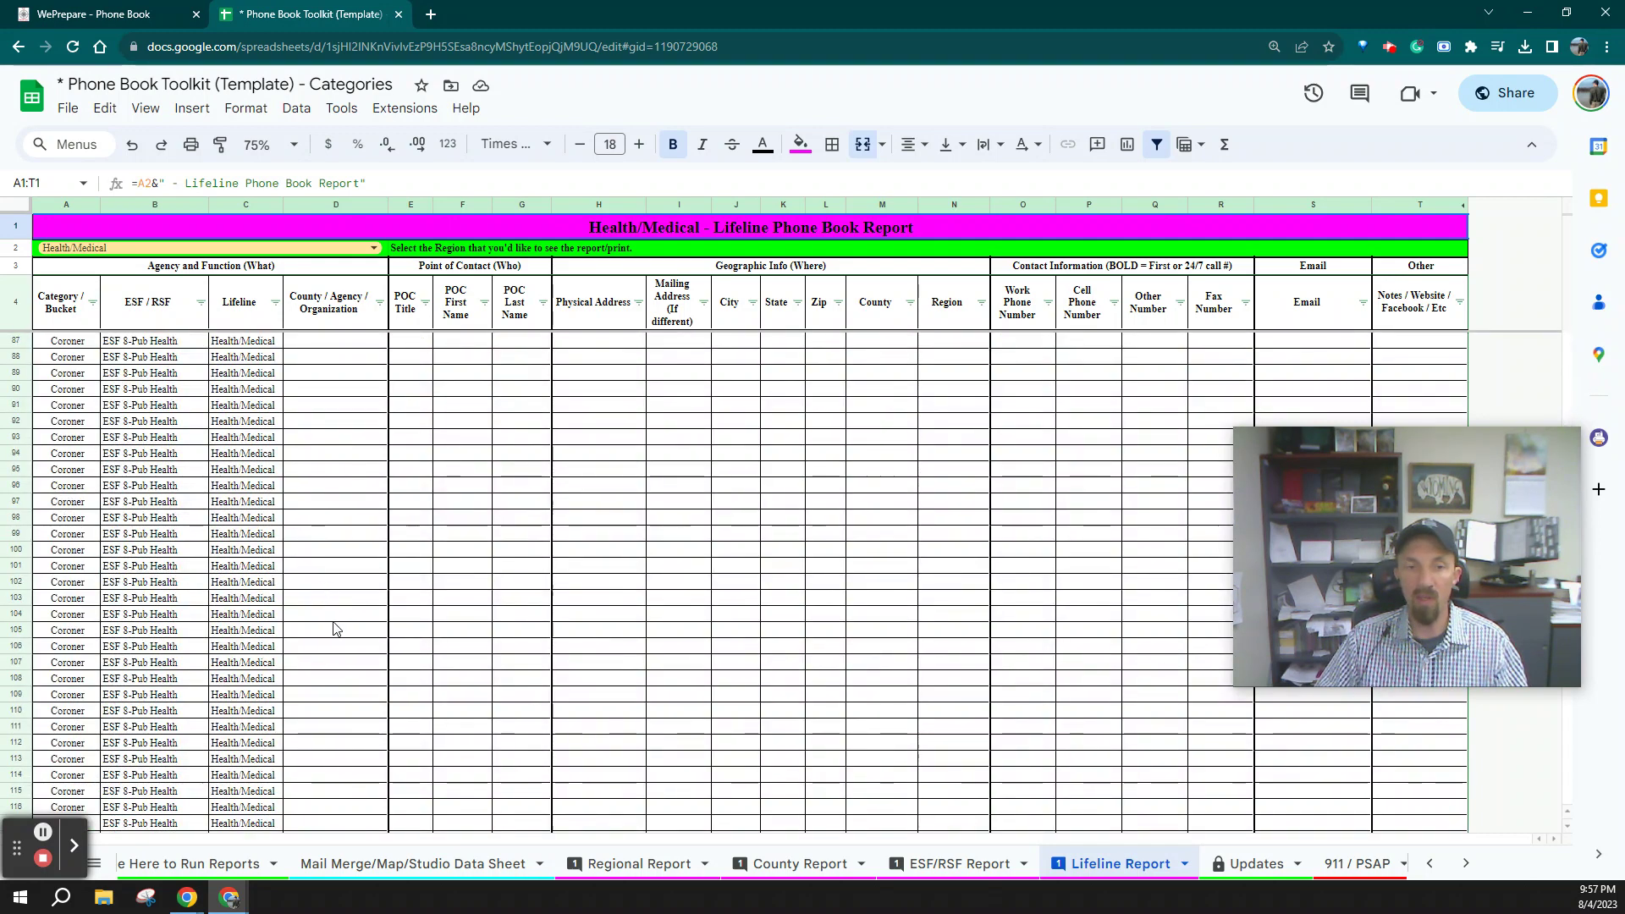
left_click(1051, 867)
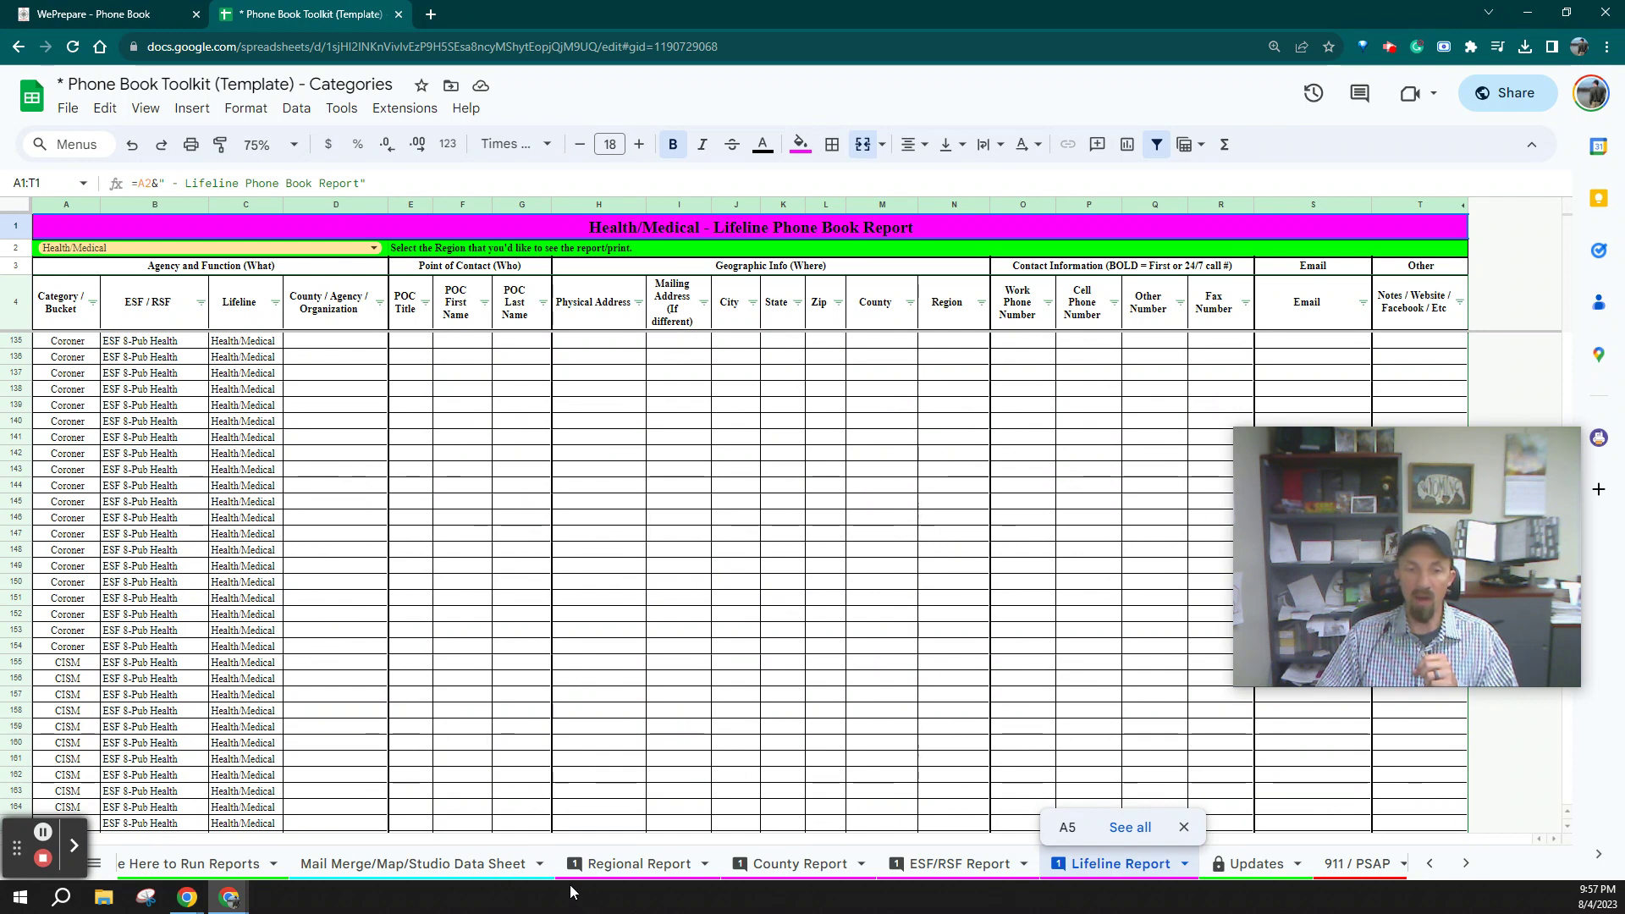
scroll(584, 867, "up", 5)
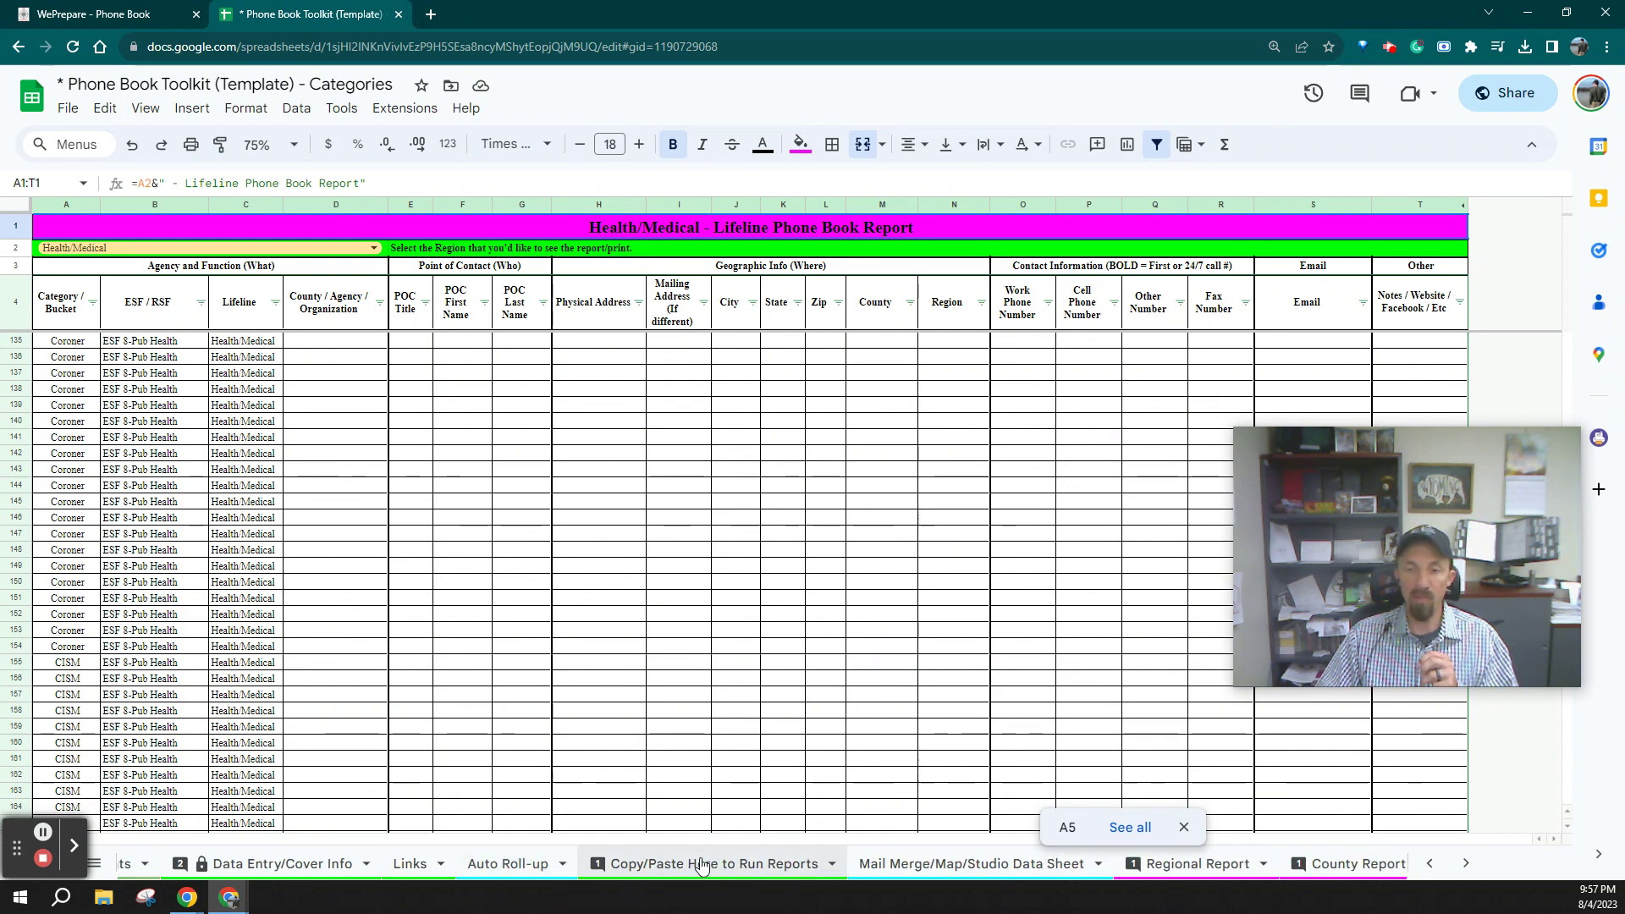
Browse the File, Insert and Download menus on Auto Roll-up without choosing anything, then go to Updates
left_click(512, 864)
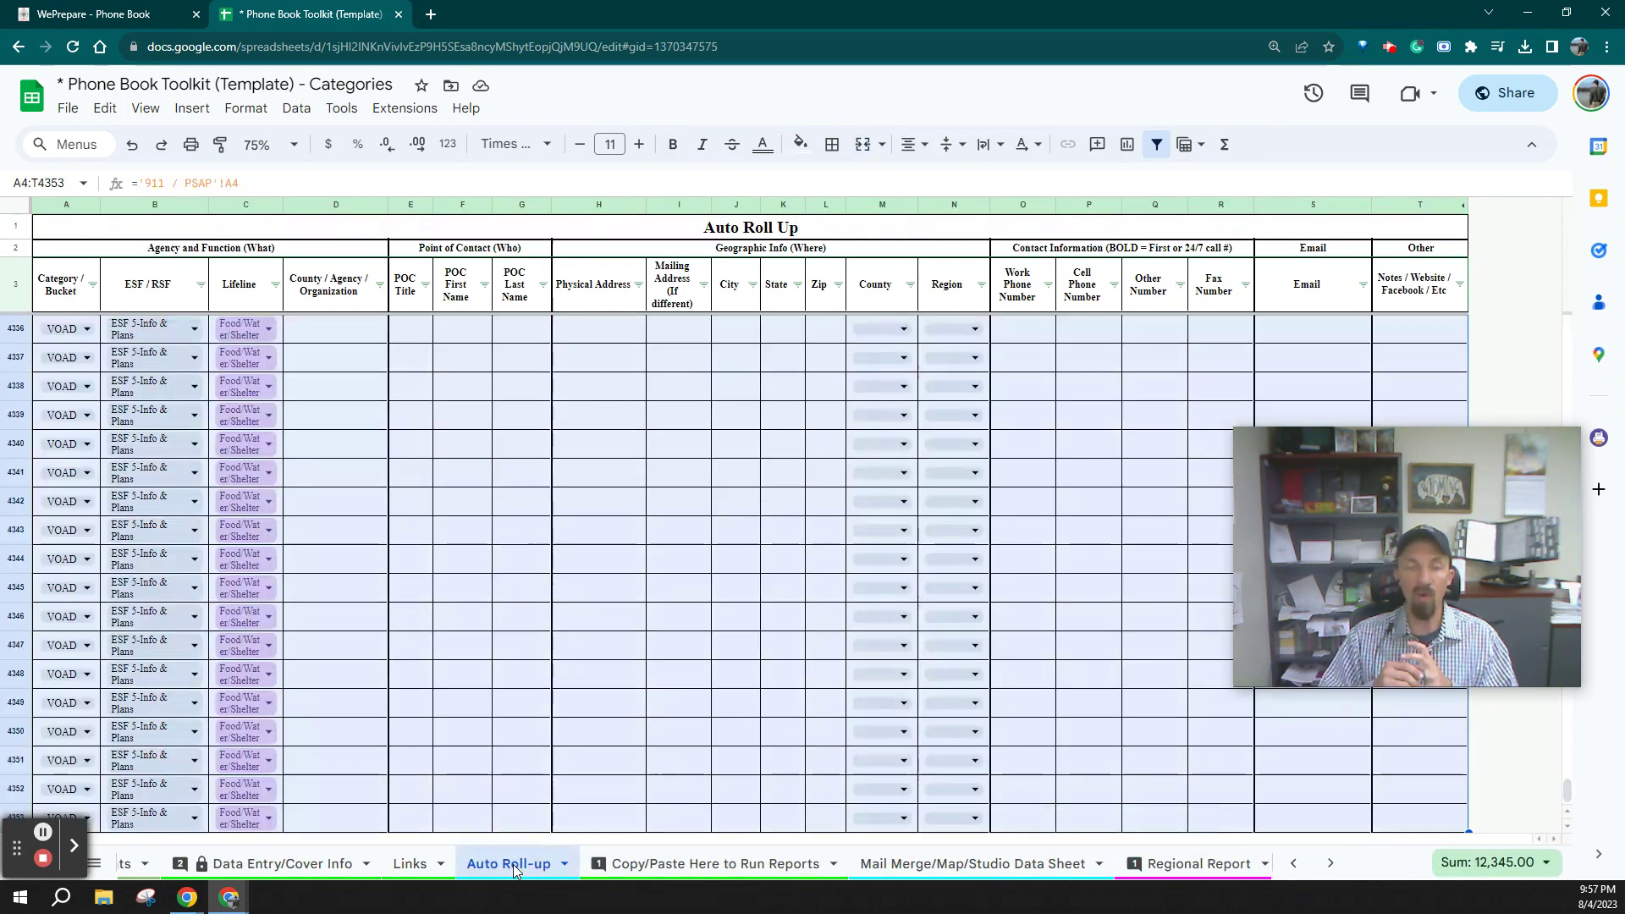
left_click(68, 107)
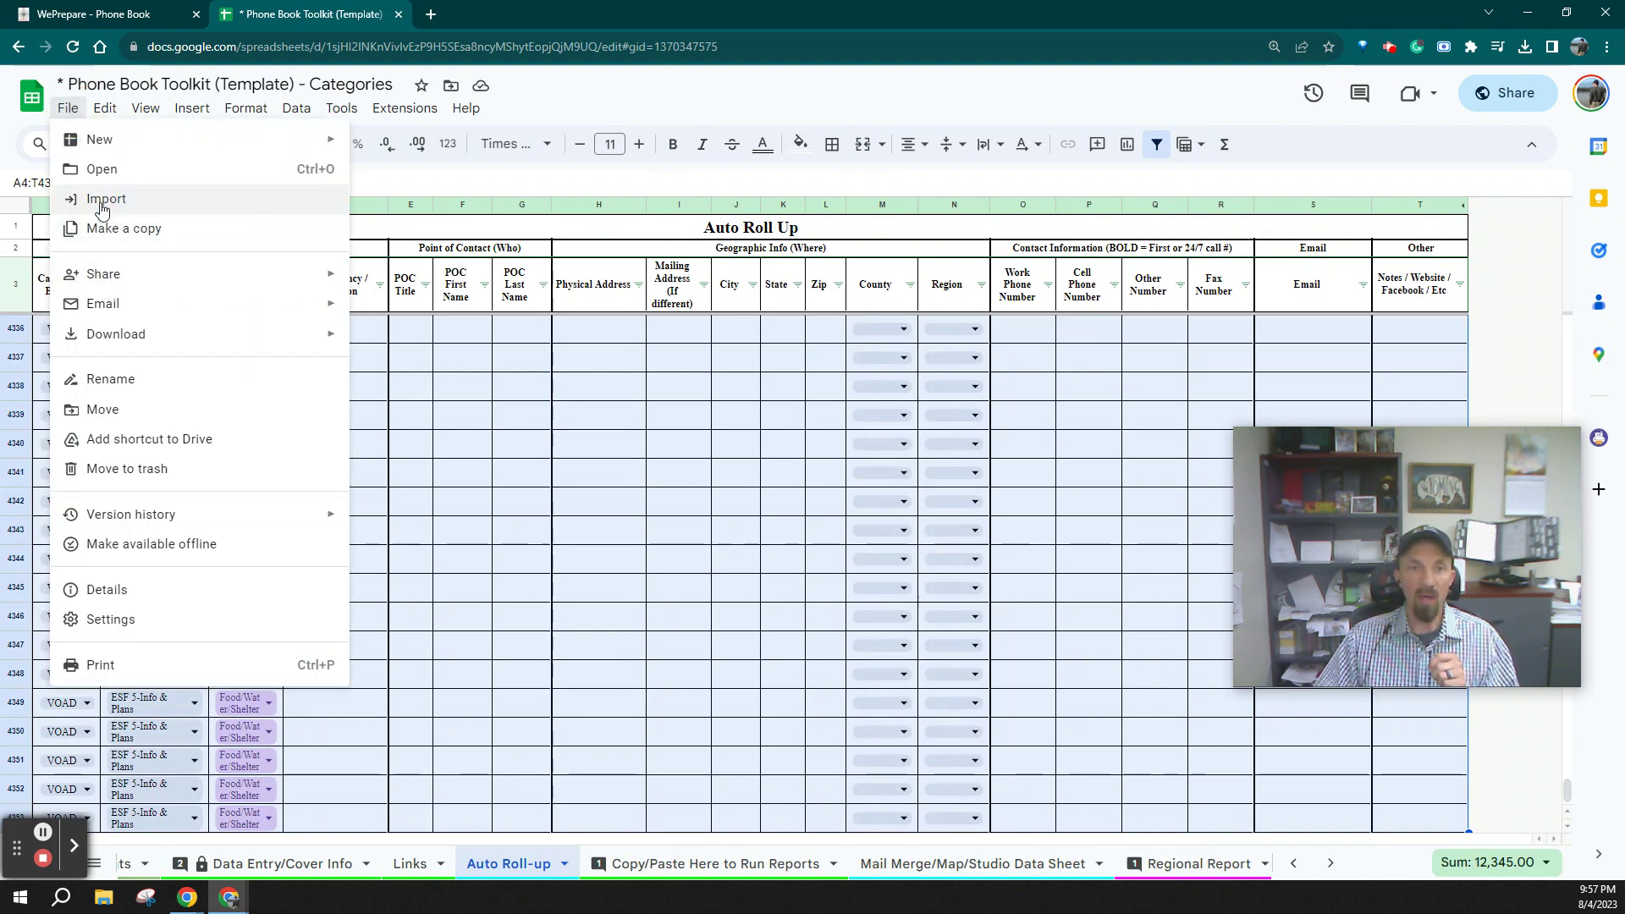
left_click(180, 109)
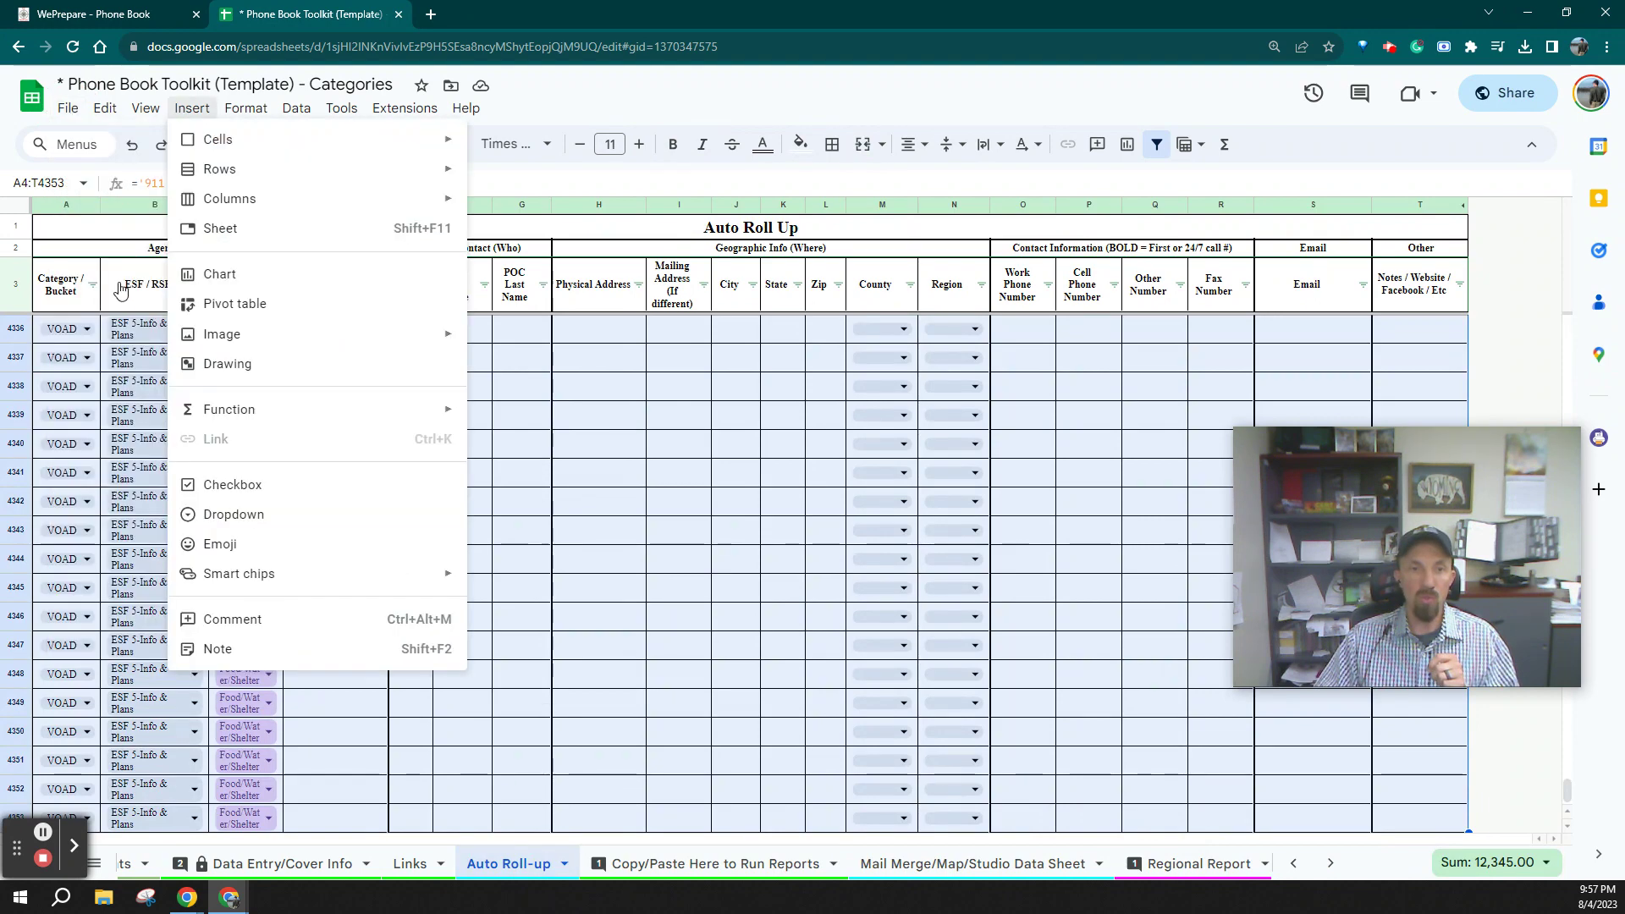
left_click(67, 108)
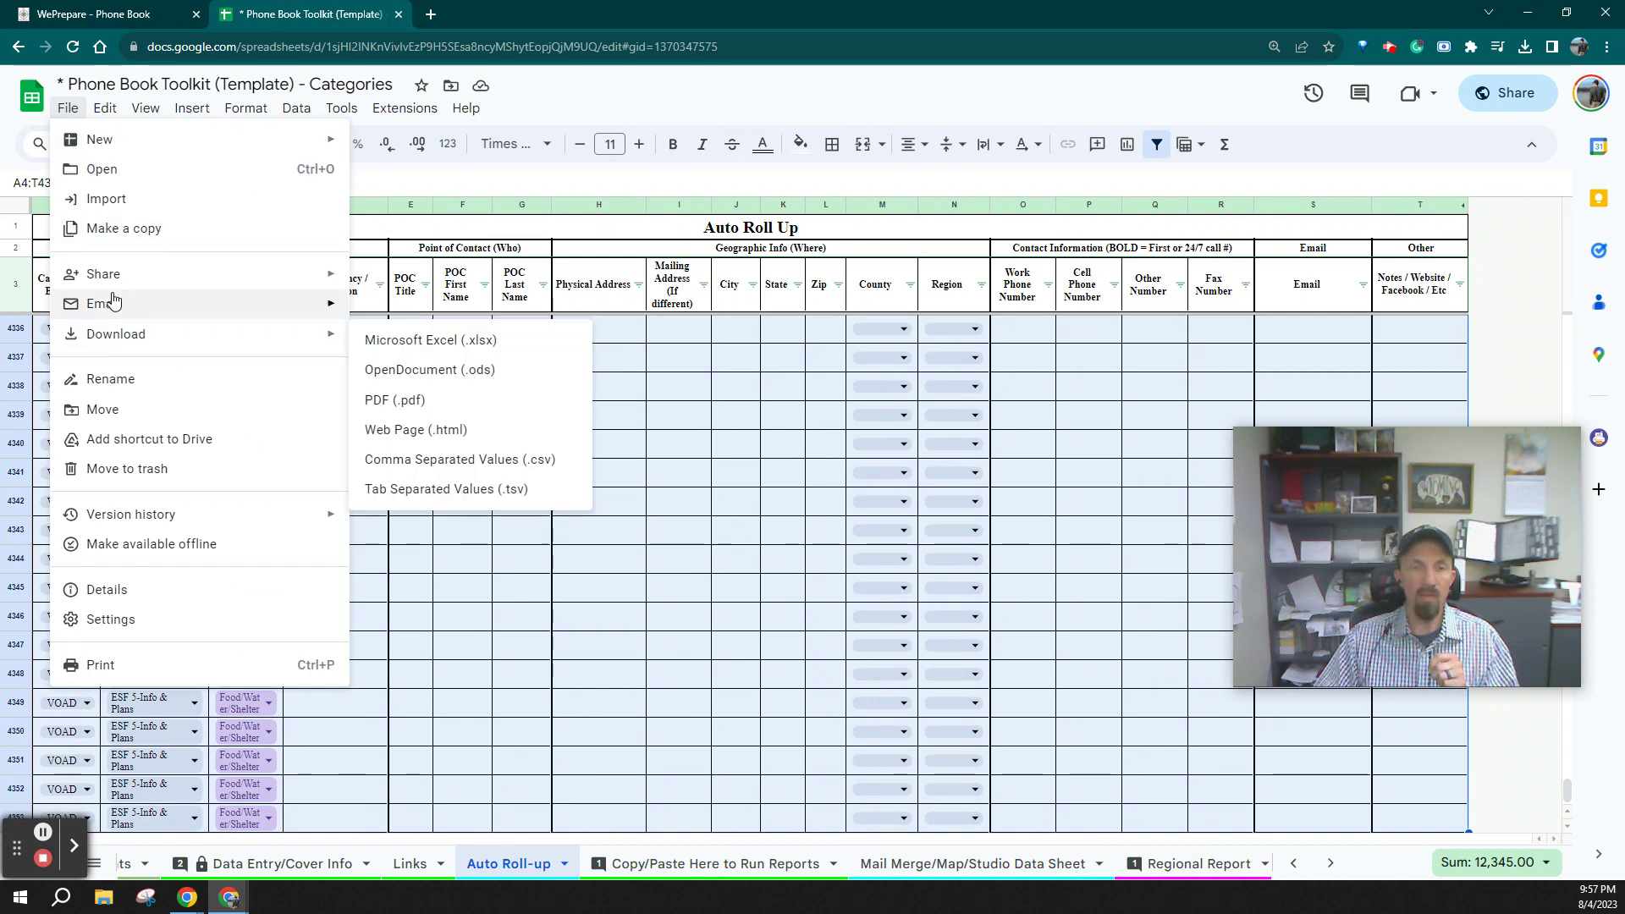
mouse_move(119, 339)
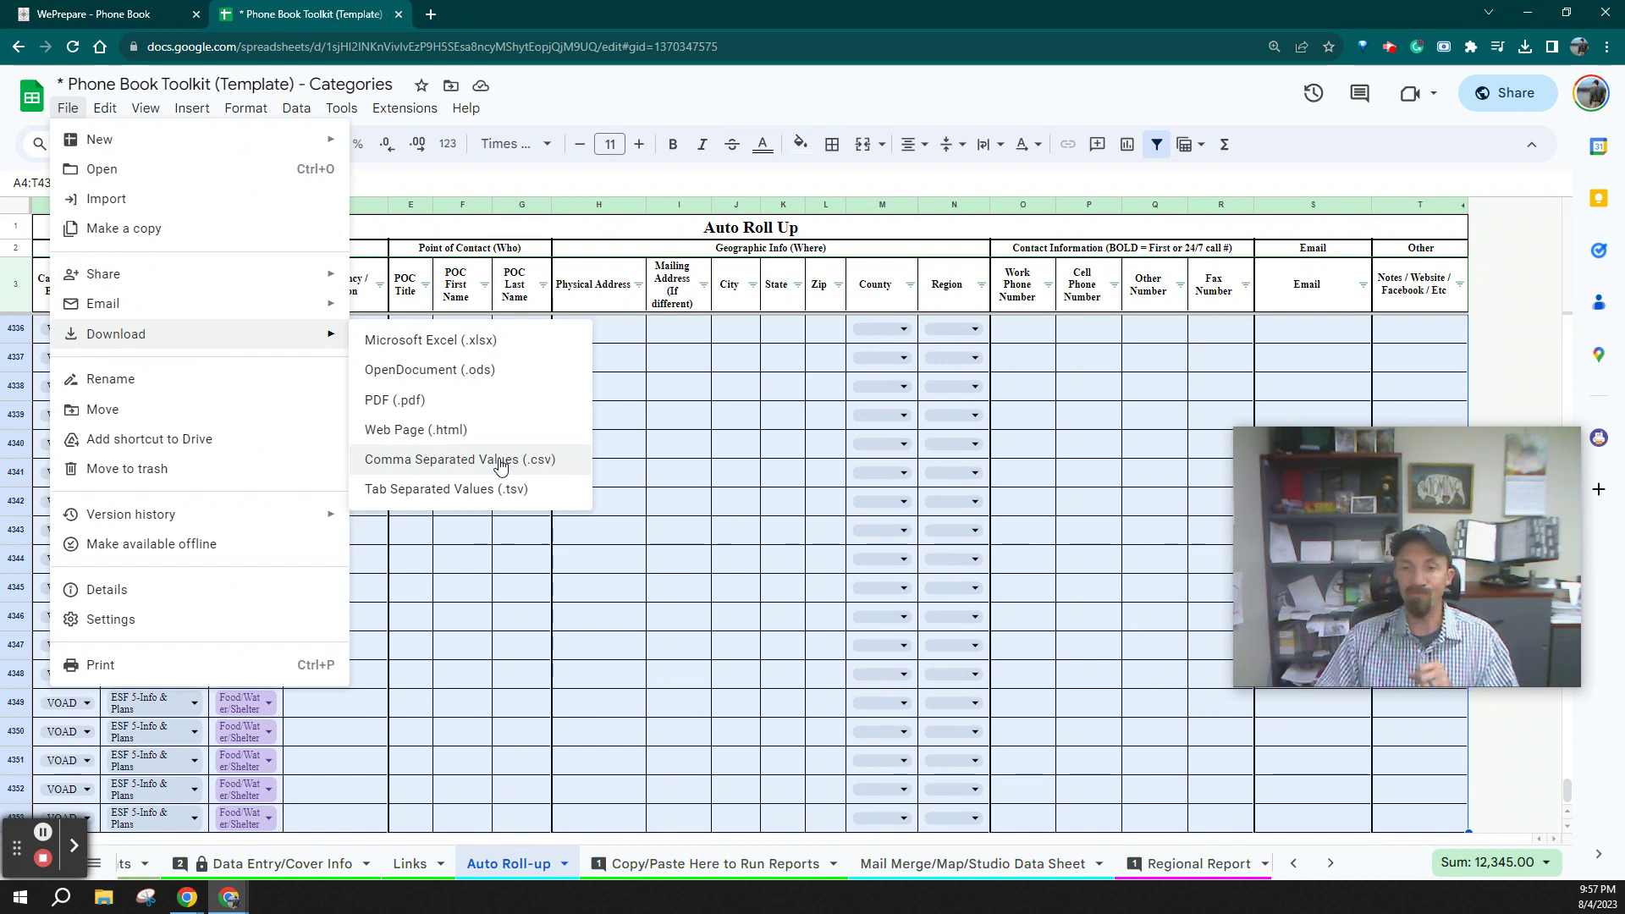
left_click(780, 794)
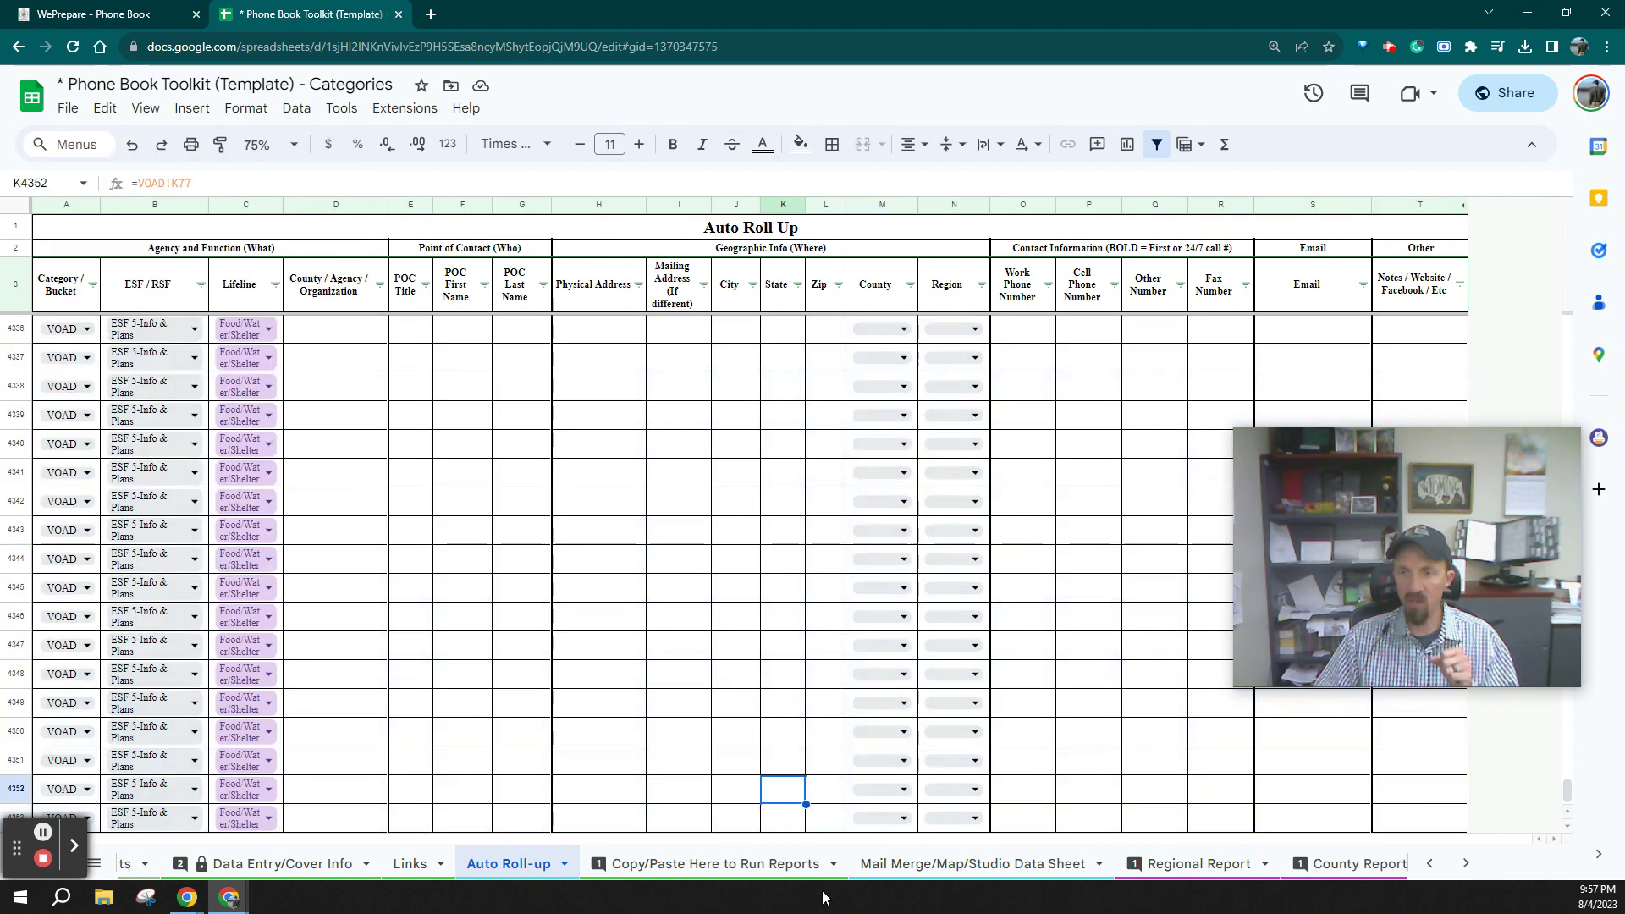
scroll(845, 872, "right", 5)
left_click(969, 864)
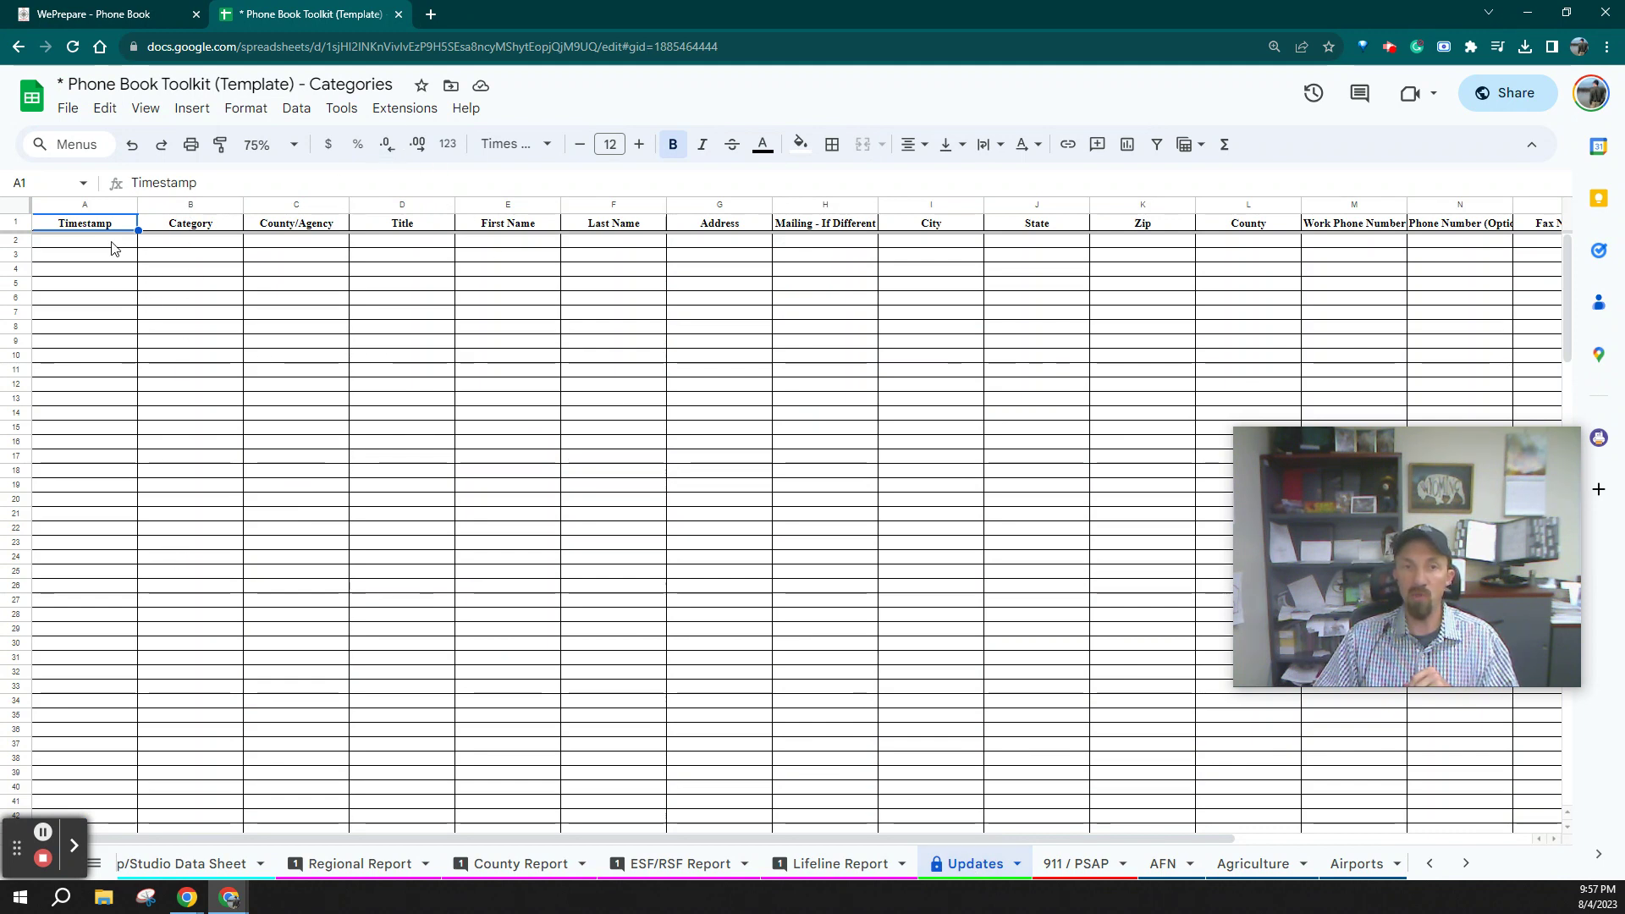
Copy the Updates sheet's row 2 range B2:R2
left_click_drag(113, 248, 319, 246)
left_click(216, 246)
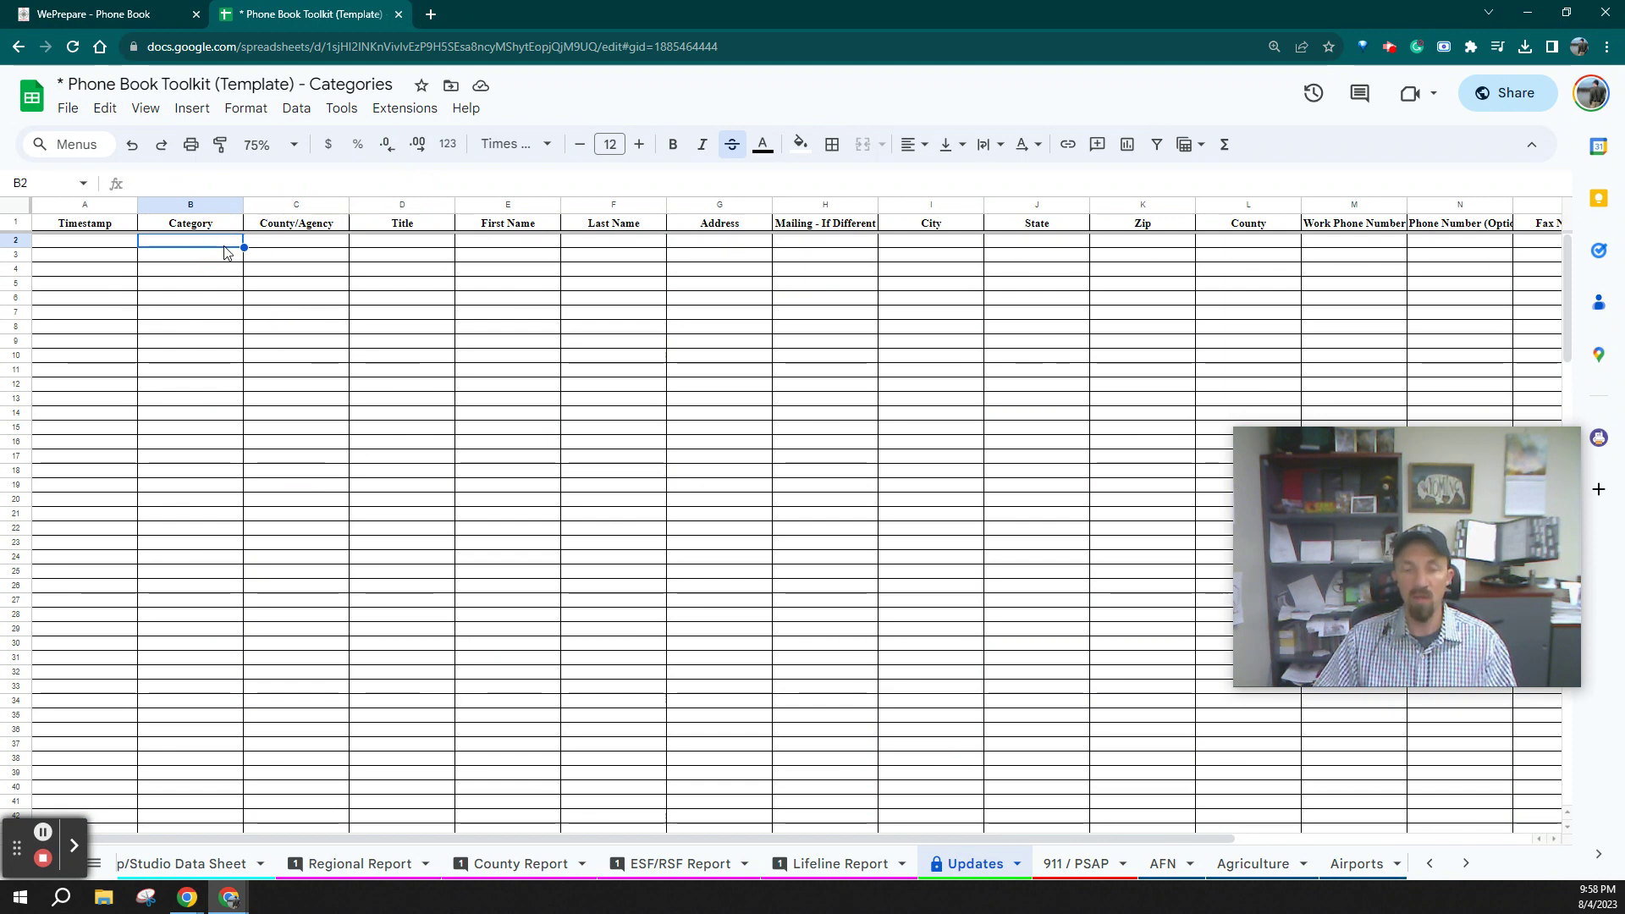
key("ctrl+shift+Right")
right_click(222, 251)
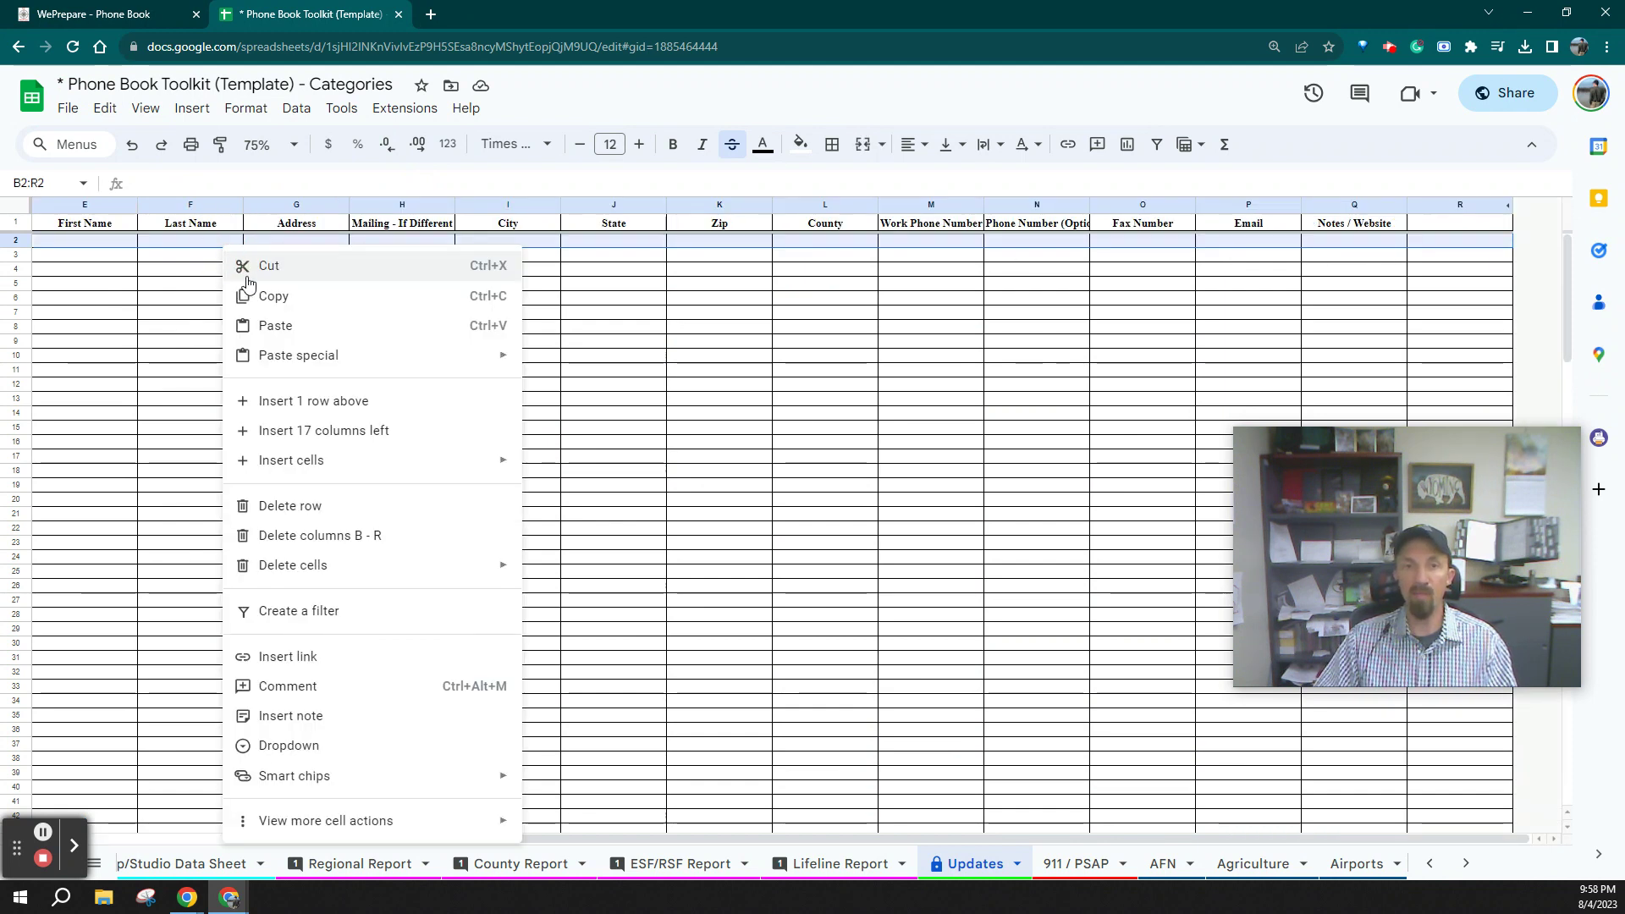
left_click(264, 300)
Switch to the Sheriff sheet
scroll(883, 868, "down", 10)
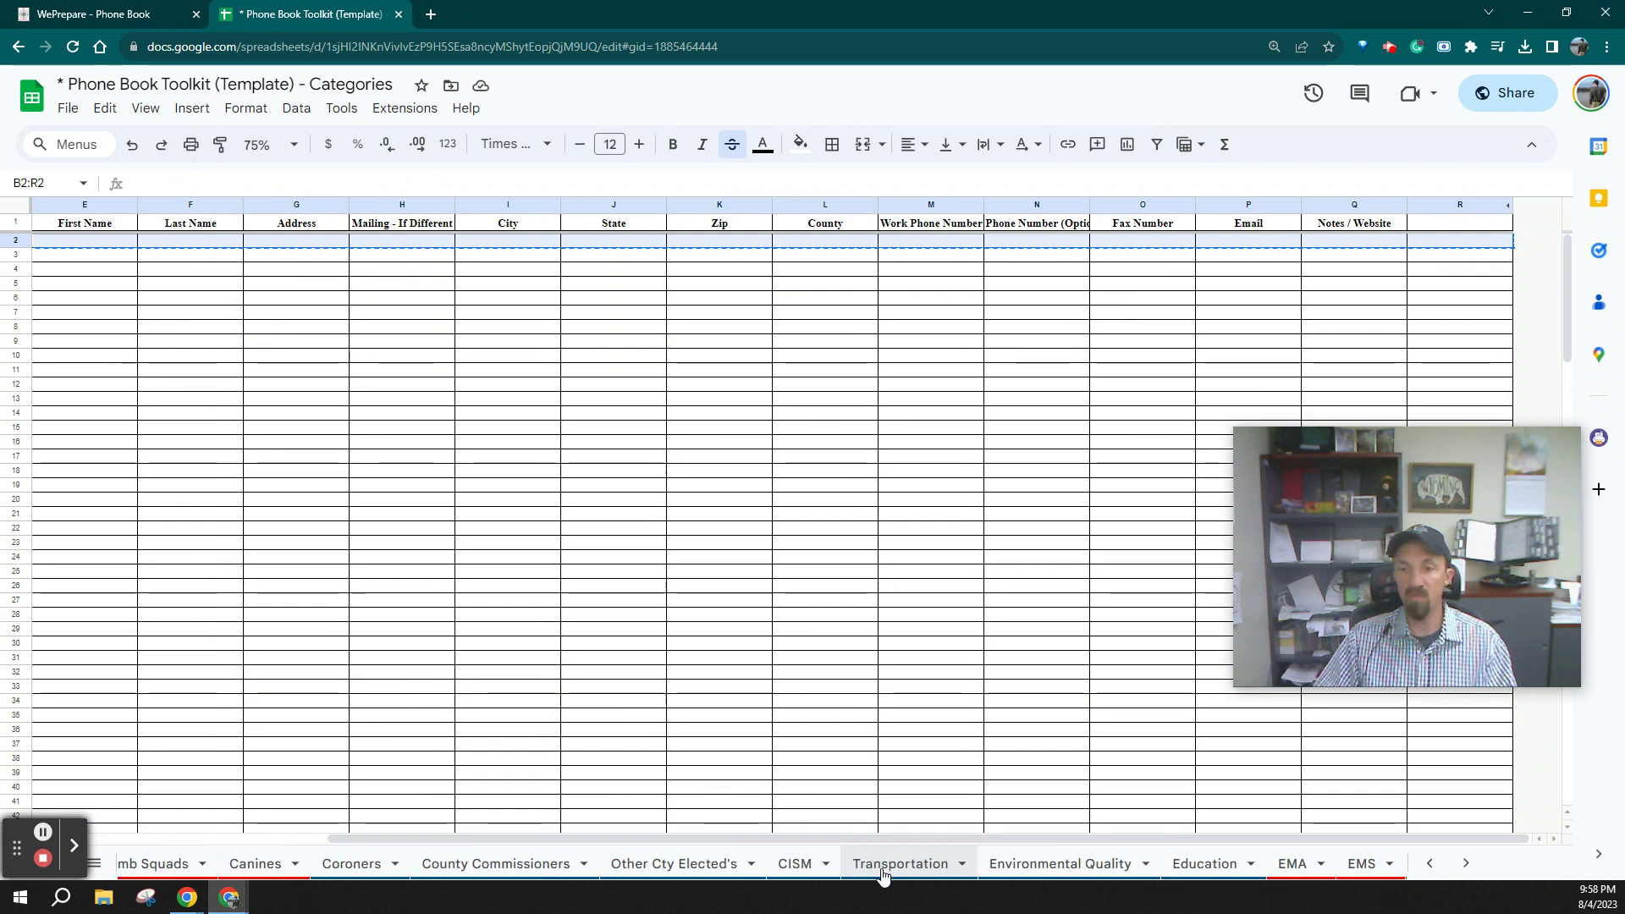
scroll(883, 868, "down", 10)
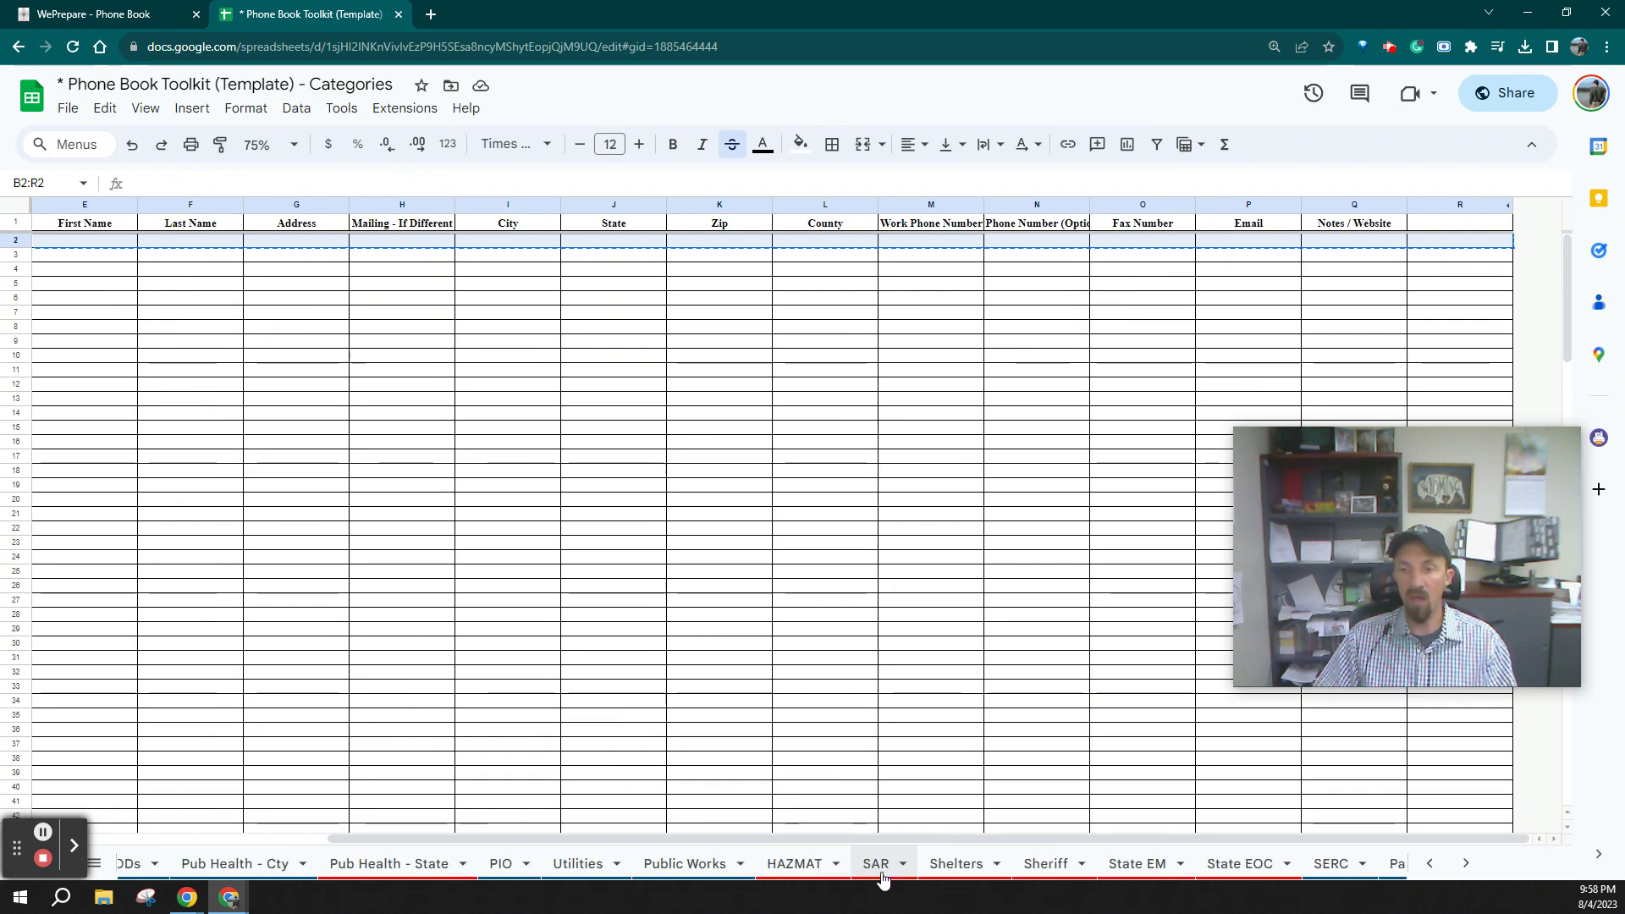
left_click(1034, 870)
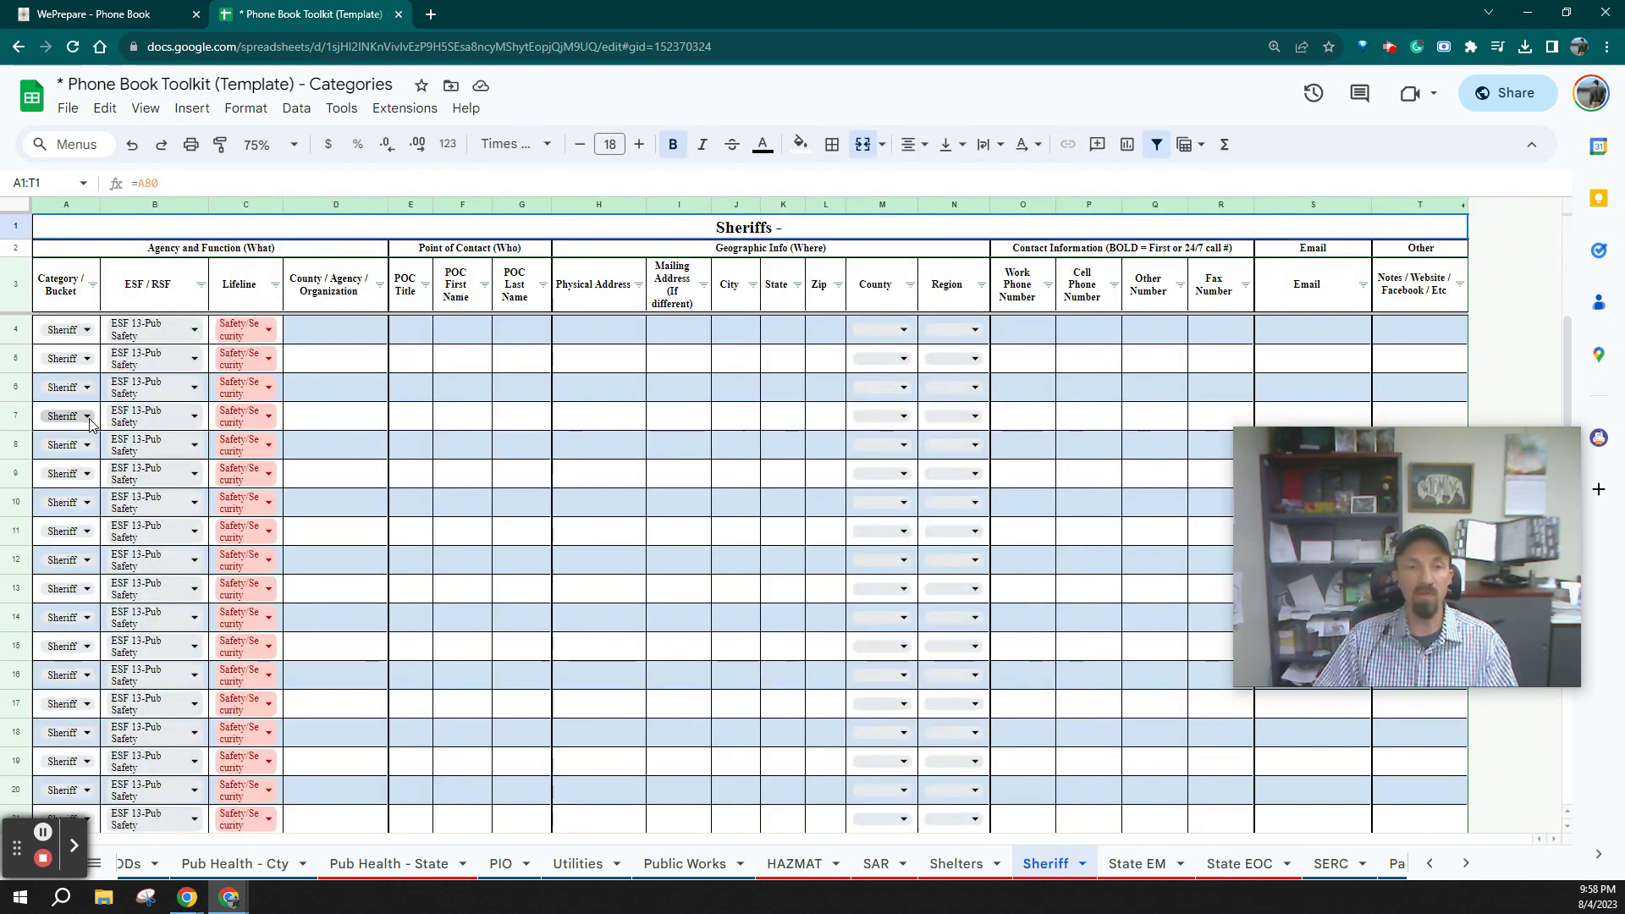
Cancel the paste at Sheriff cell A5 and go back to the Updates sheet
right_click(77, 354)
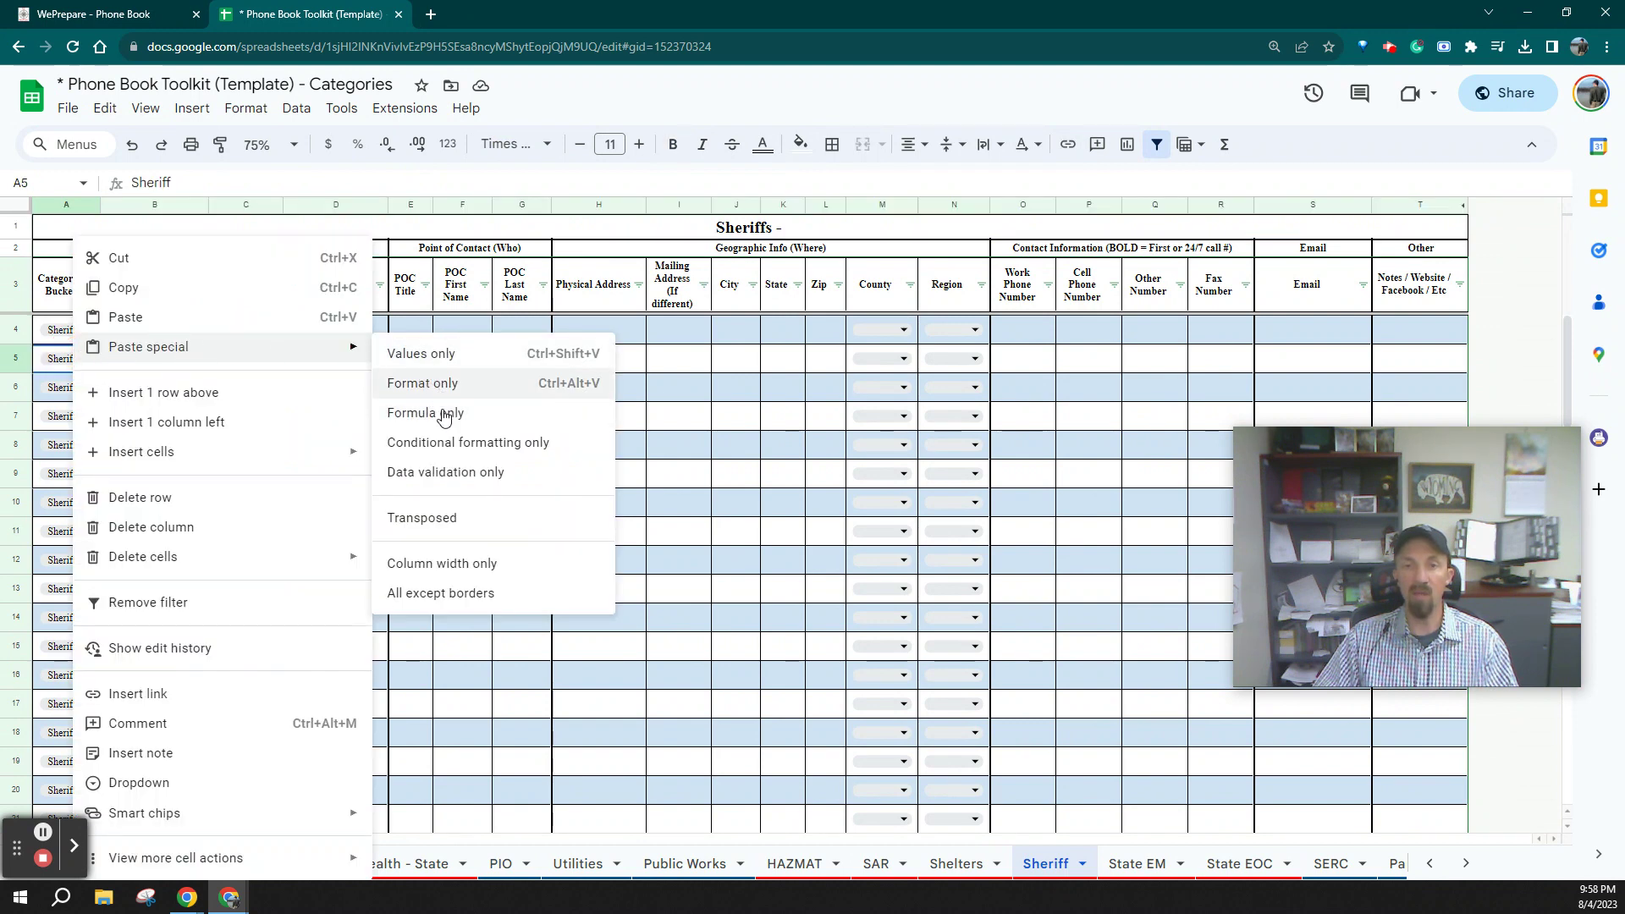
left_click(628, 643)
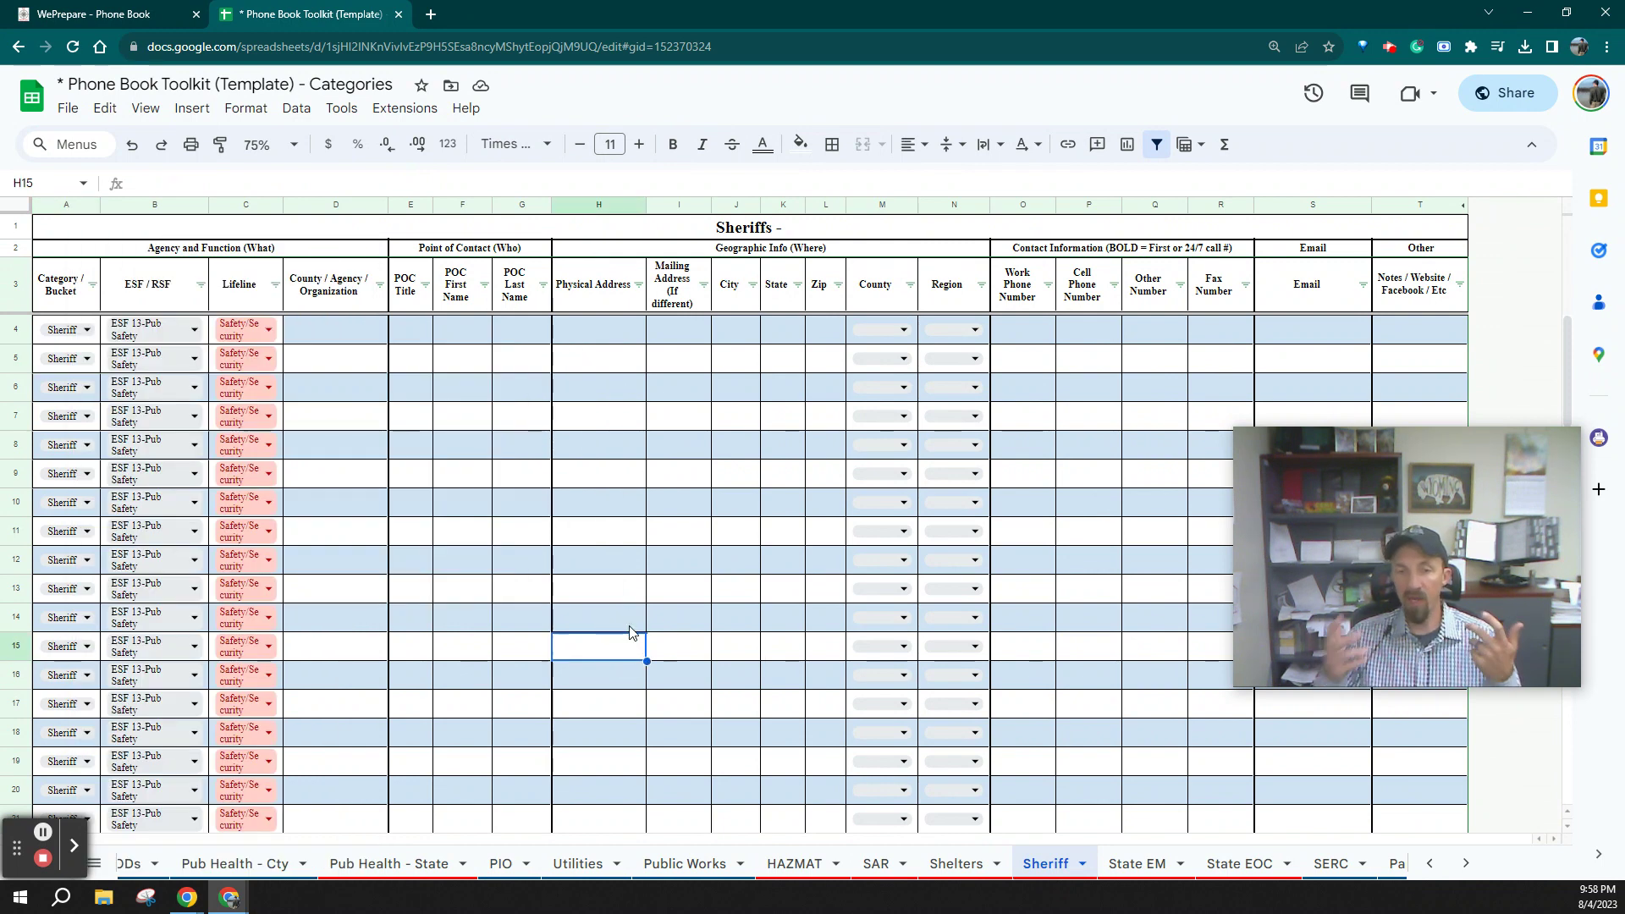
scroll(272, 872, "up", 15)
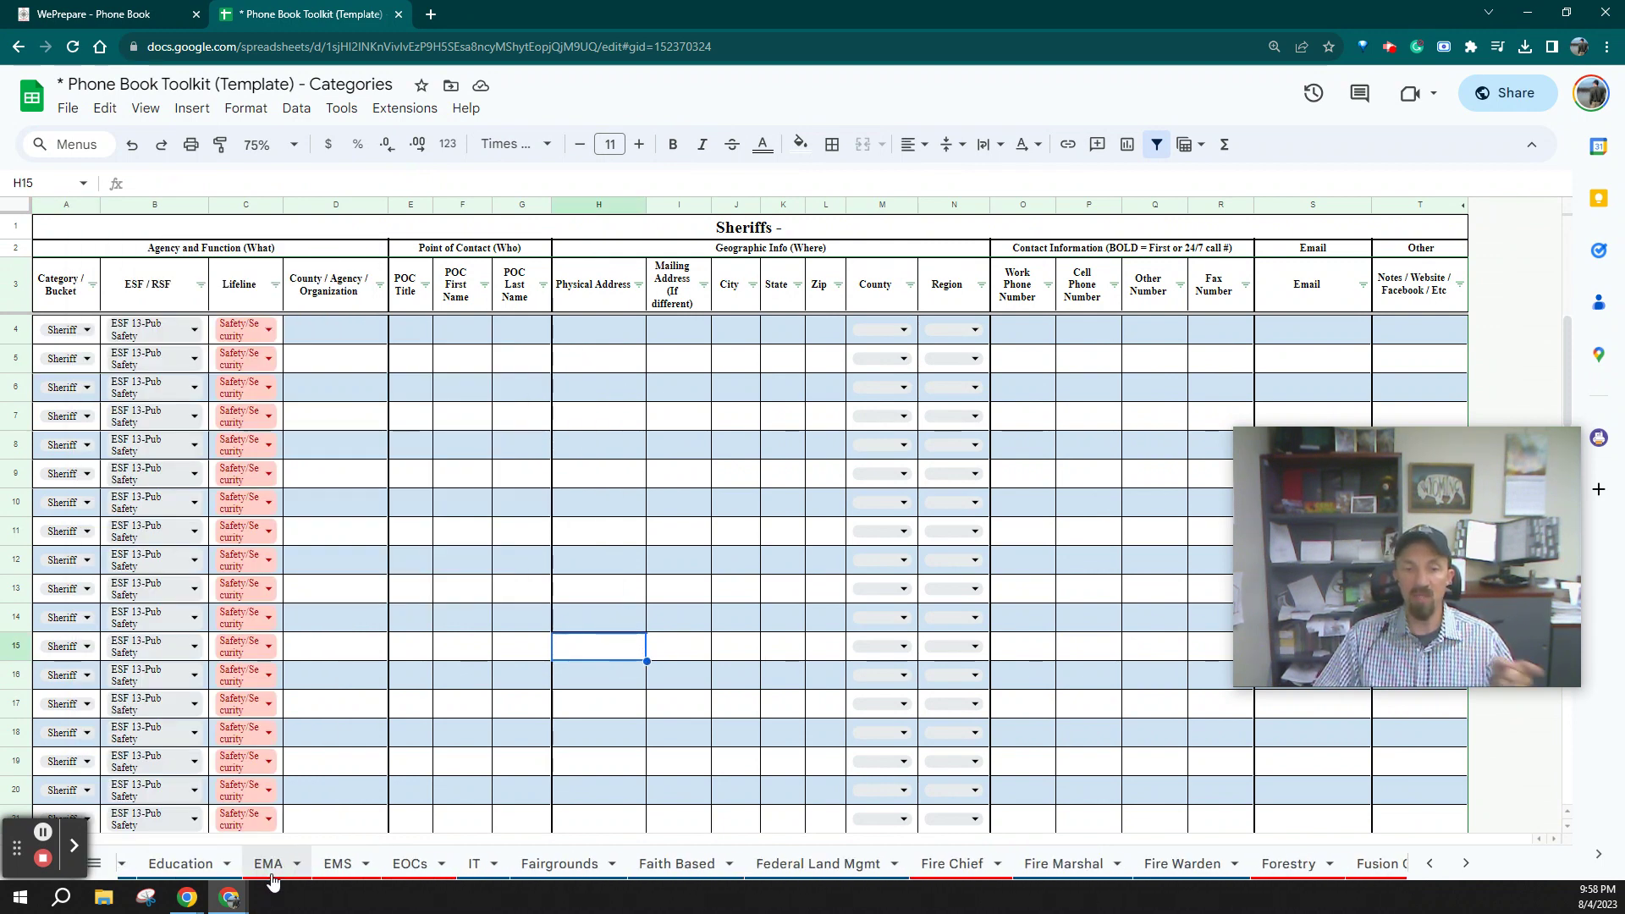
scroll(271, 872, "up", 10)
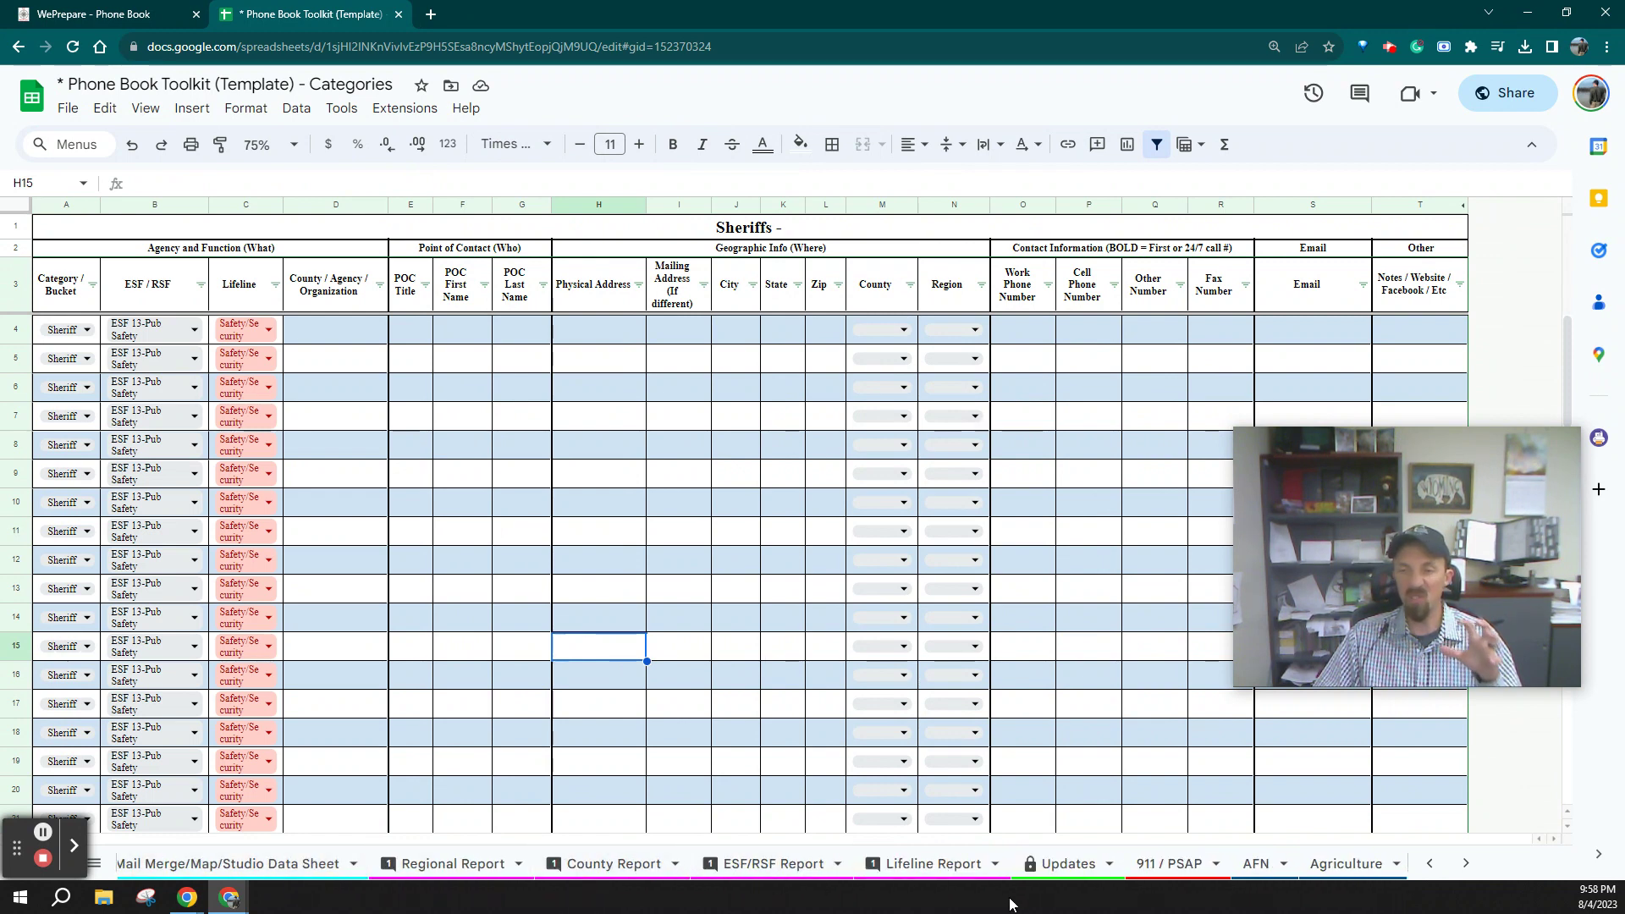
left_click(1049, 877)
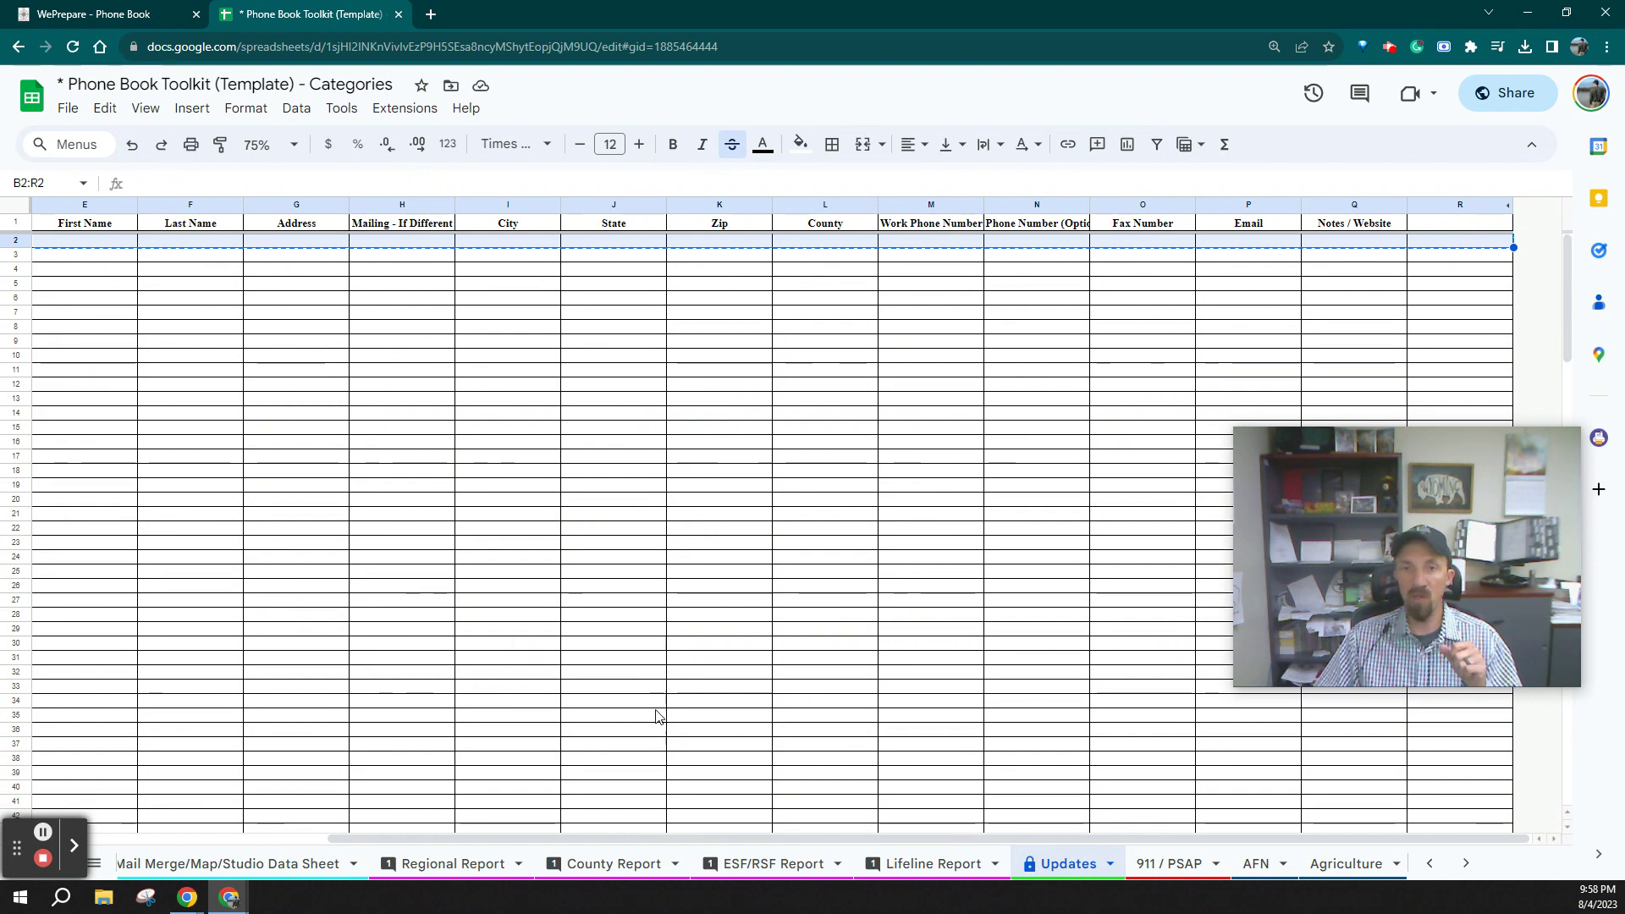
View the AFN sheet to check its entered contact
scroll(636, 869, "up", 5)
scroll(637, 869, "down", 8)
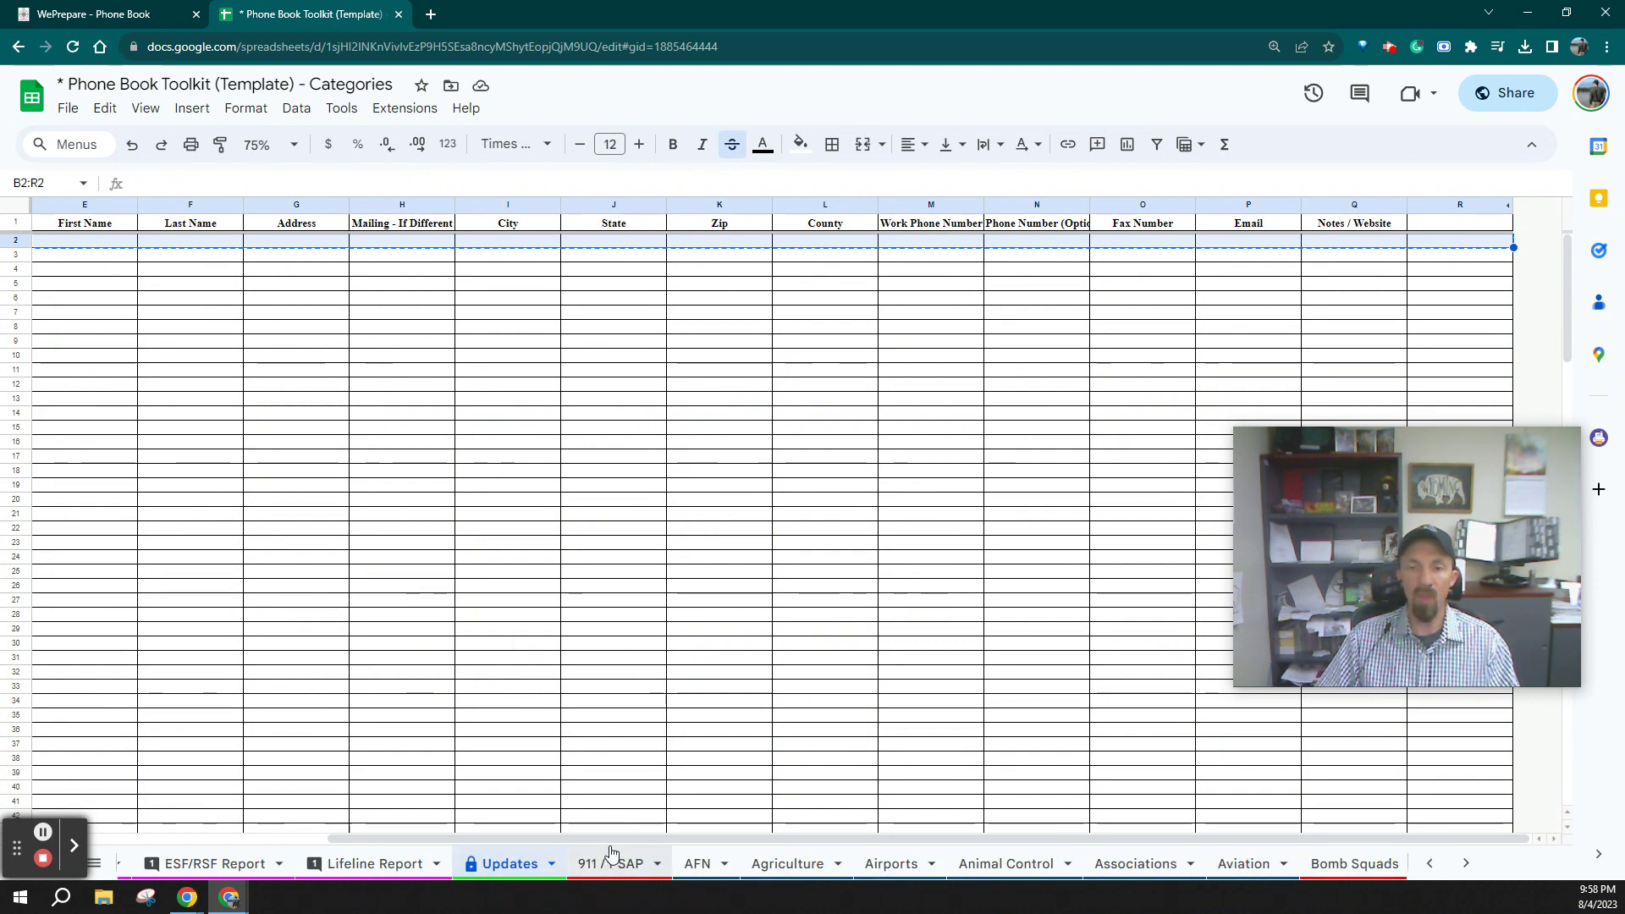
left_click(698, 865)
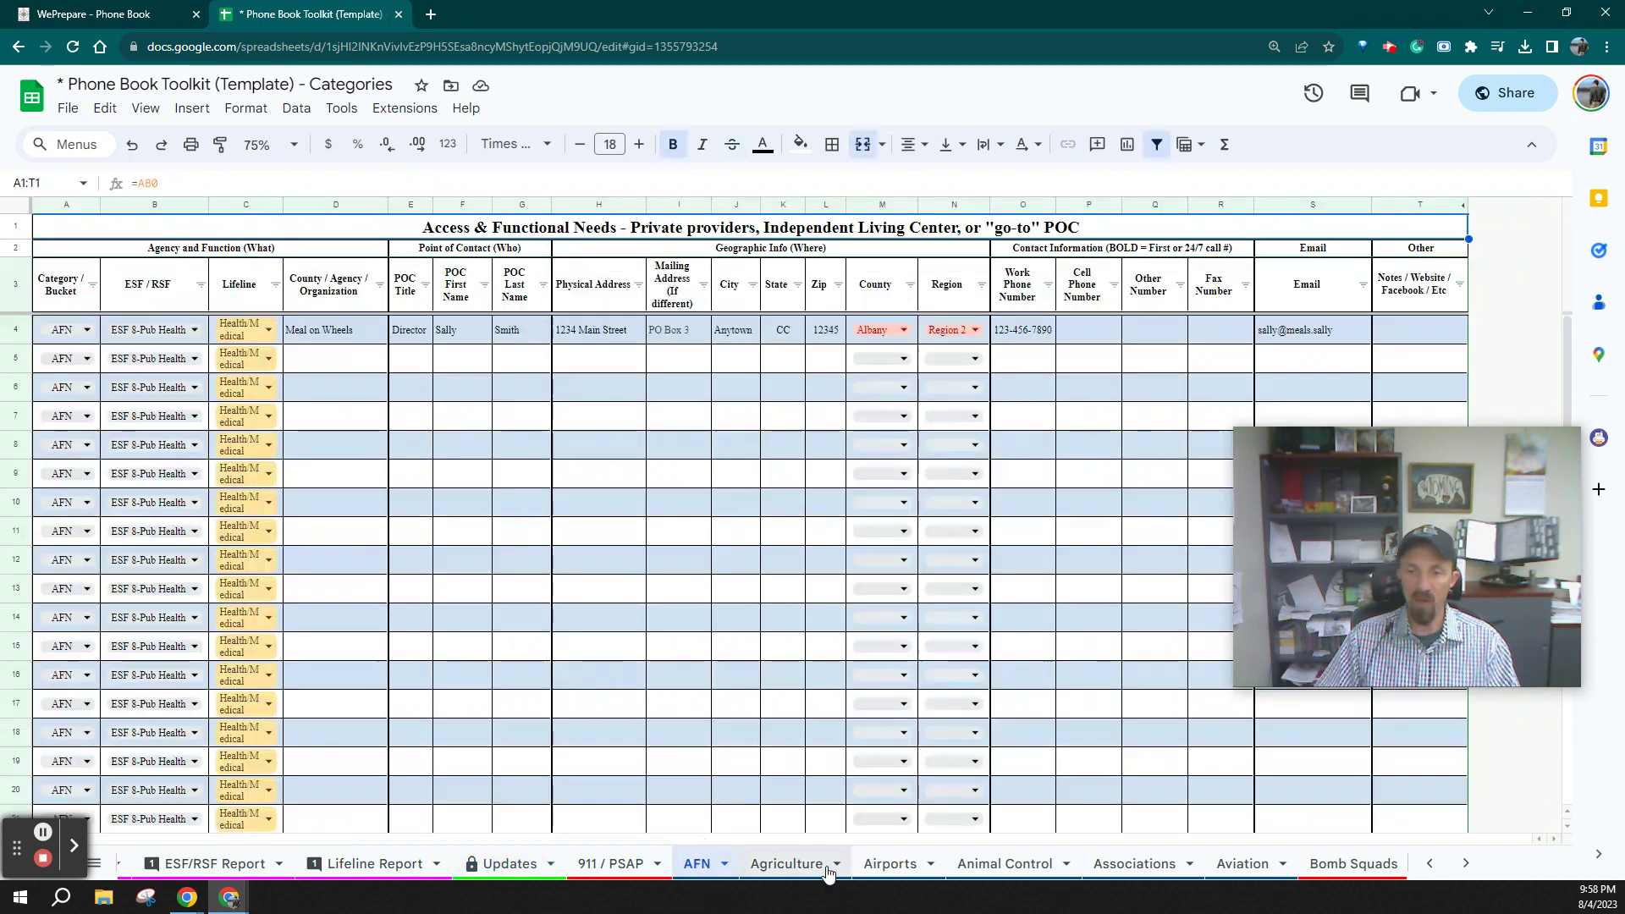
Move to the Airports - DOT Aeronautics sheet
left_click(890, 864)
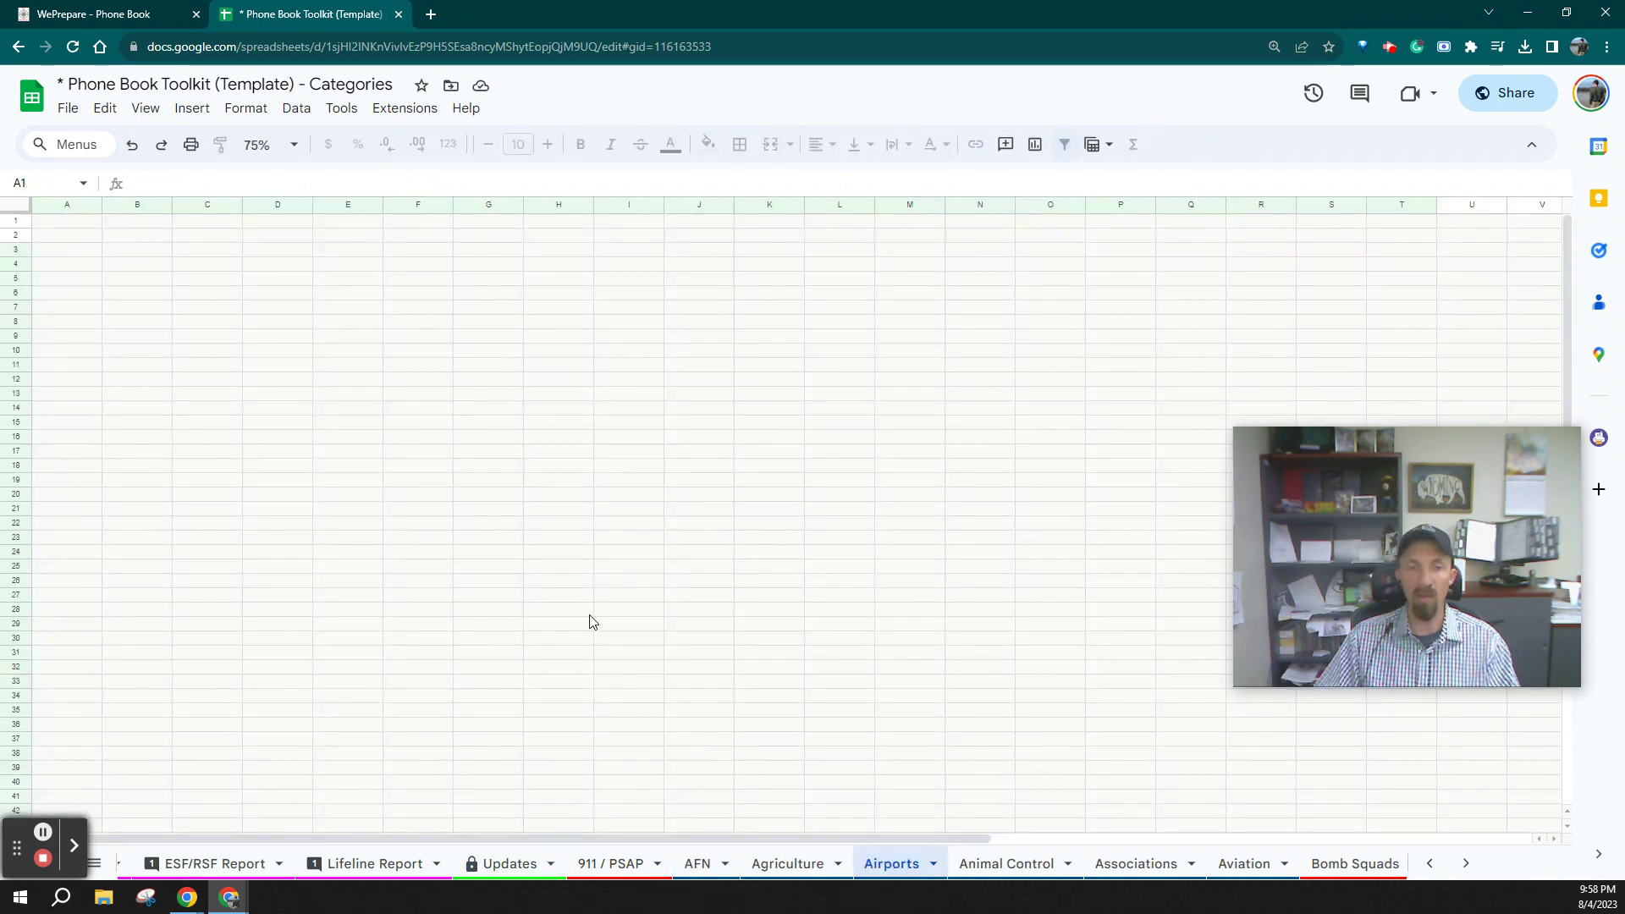
scroll(1046, 877, "down", 4)
scroll(1046, 877, "down", 1)
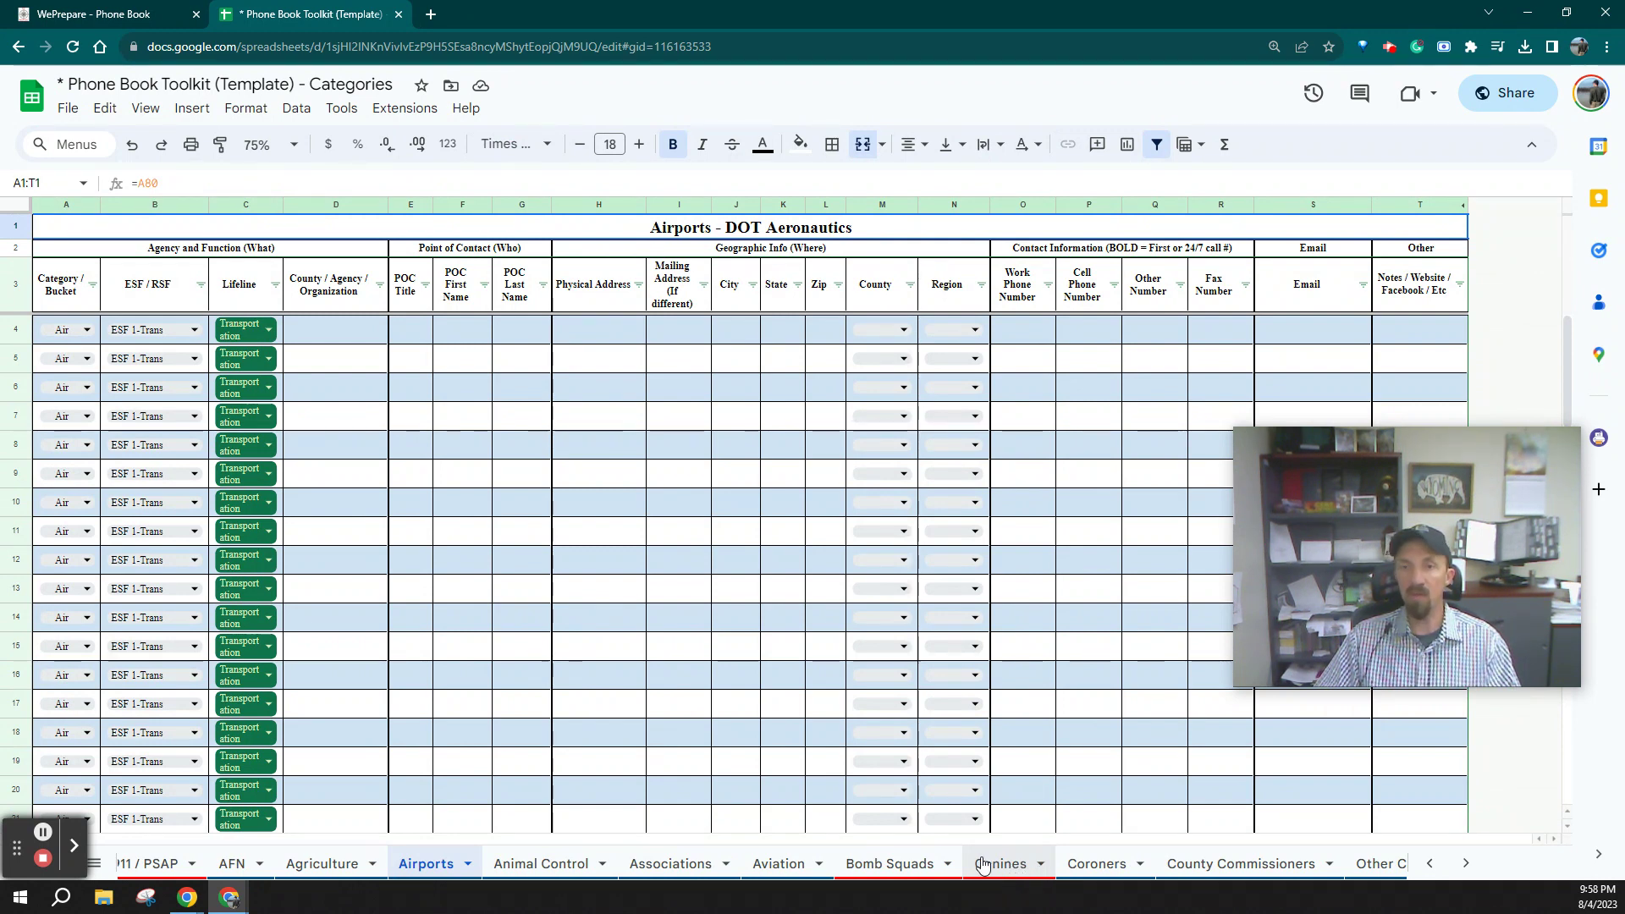
scroll(981, 864, "down", 10)
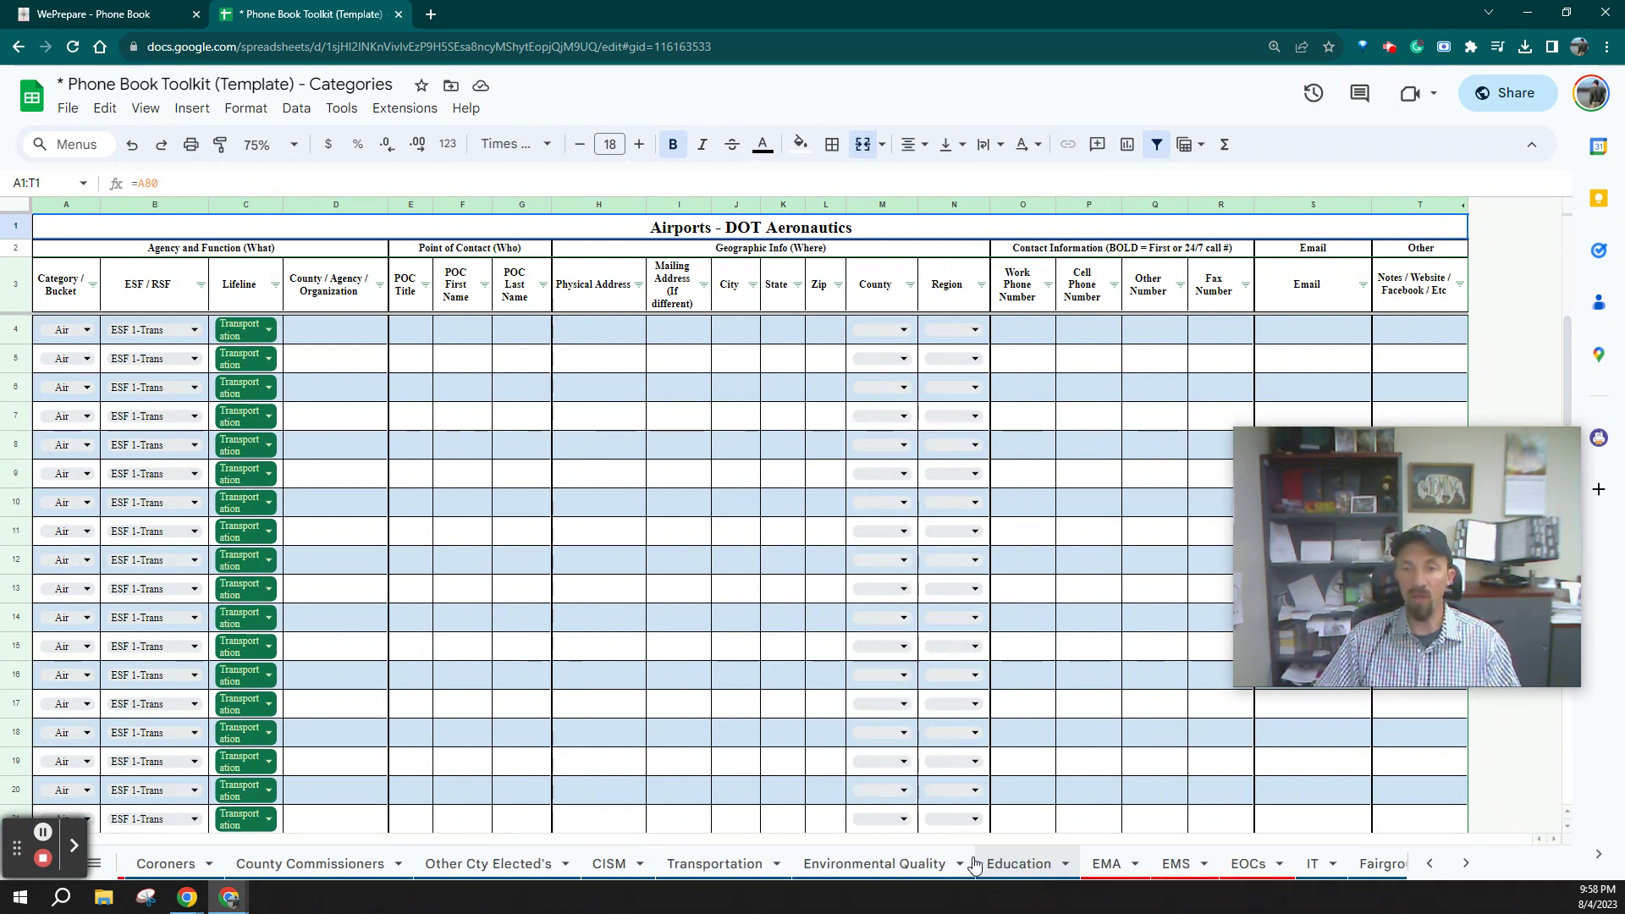